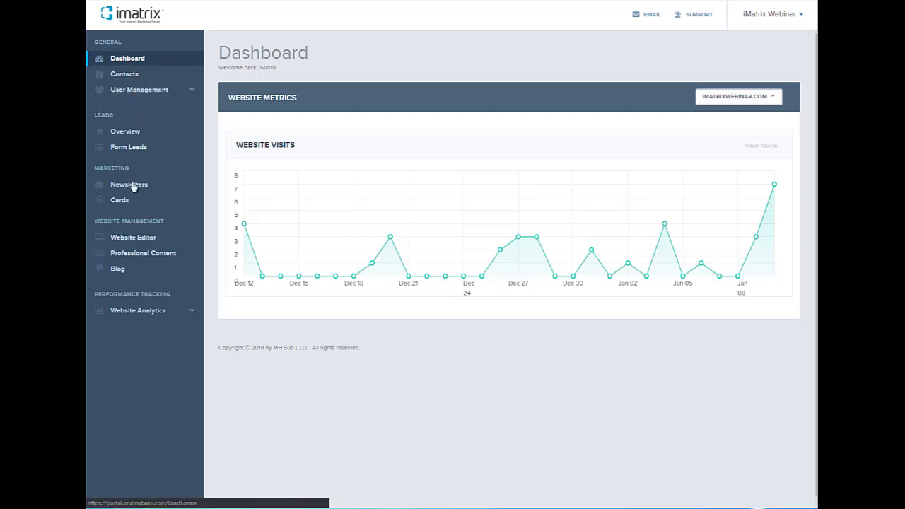
Open the iMatrix Webinar website in the website editor.
left_click(136, 240)
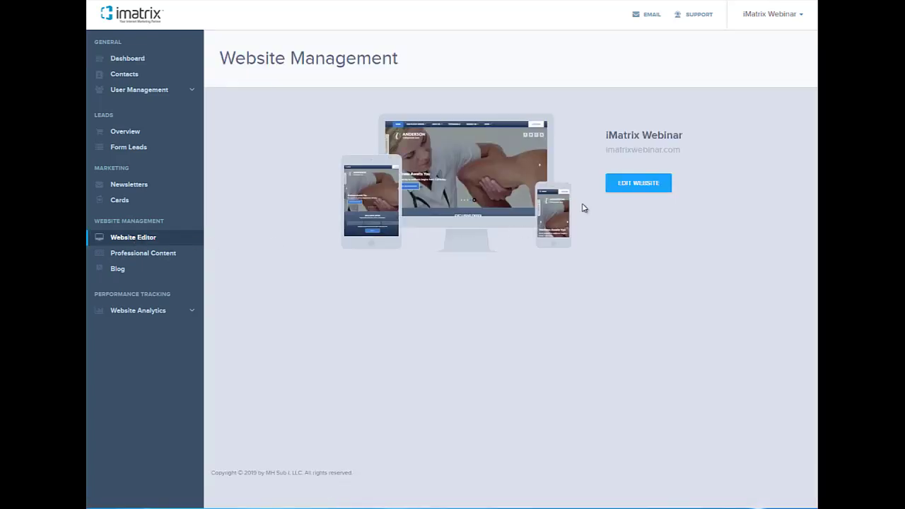
left_click(651, 191)
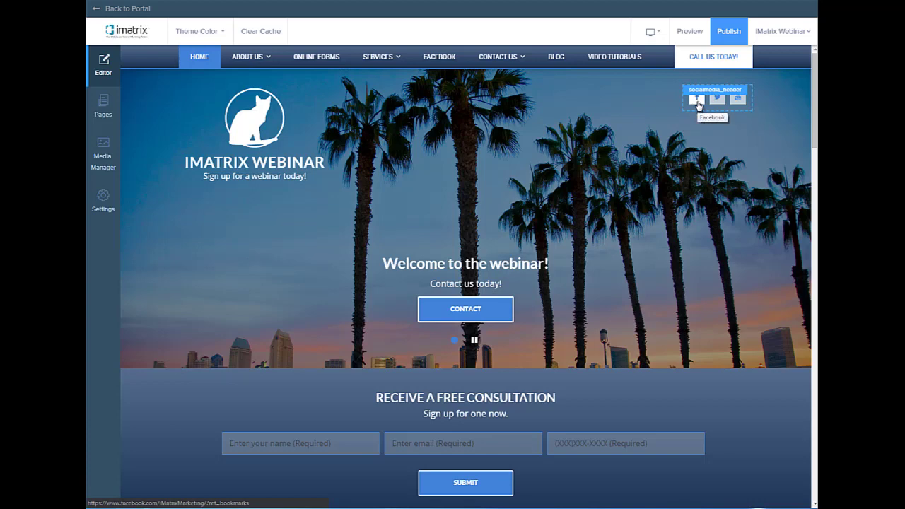
Look at the theme color choices available for the website, keeping the current color.
mouse_move(515, 61)
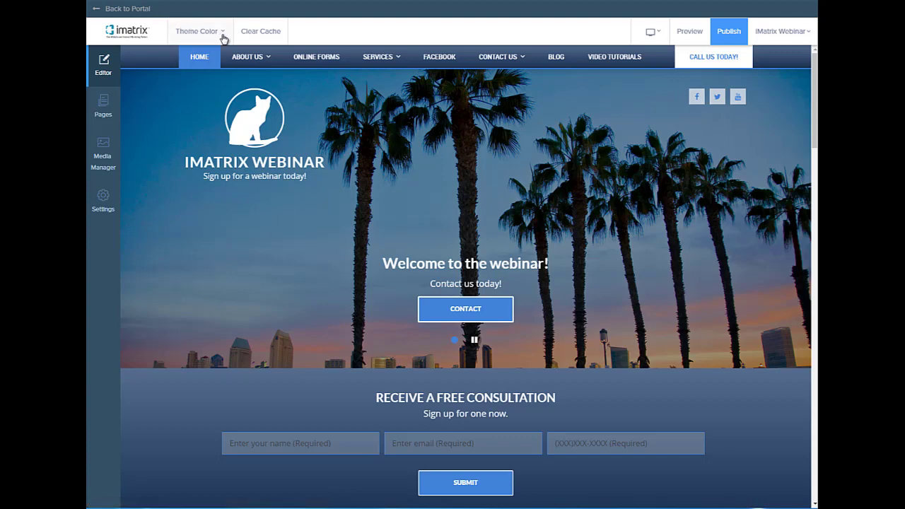
left_click(223, 37)
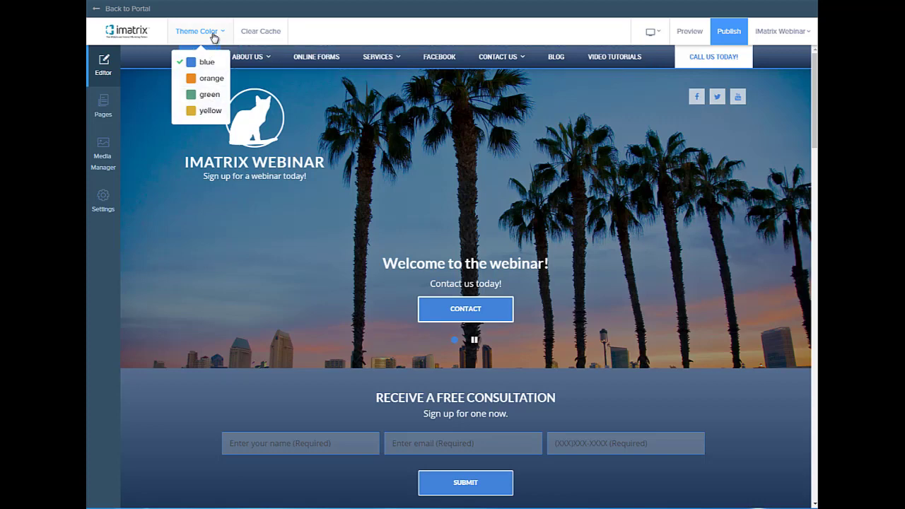
left_click(214, 37)
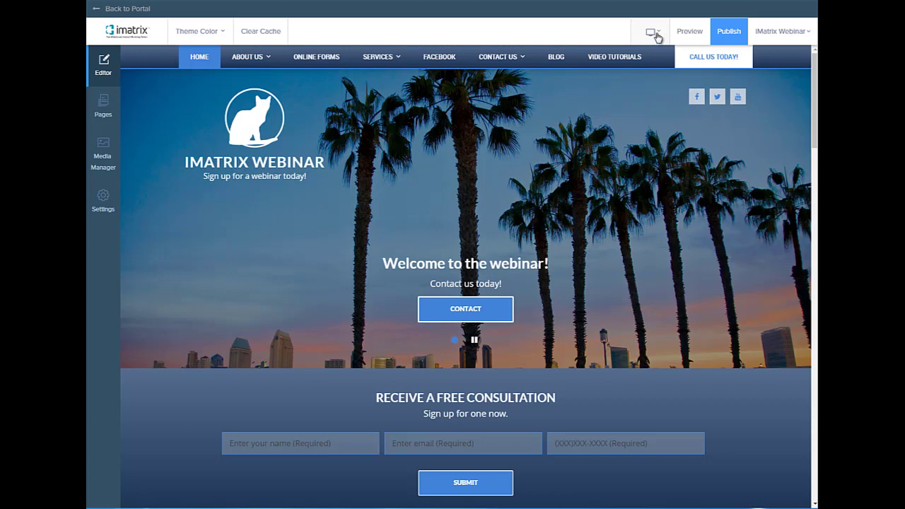
Check the home page in the tablet and phone layouts and return to the desktop layout.
left_click(656, 35)
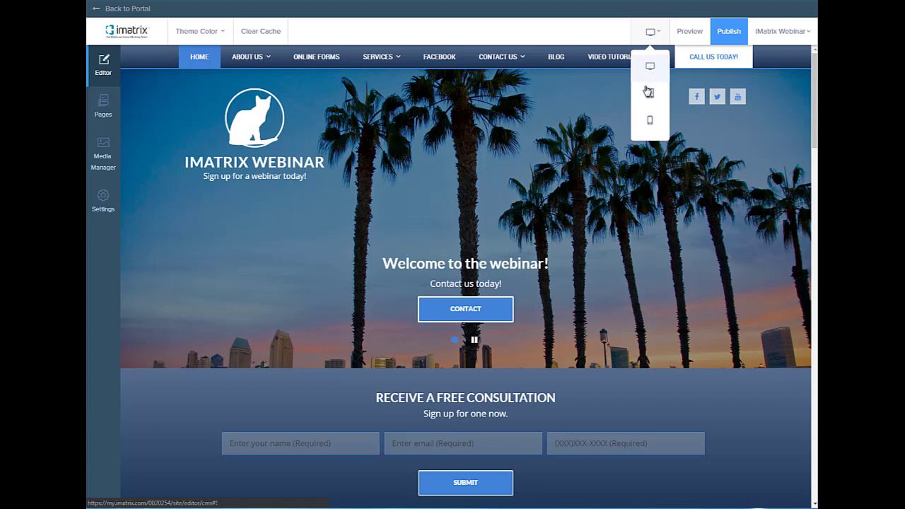
left_click(650, 94)
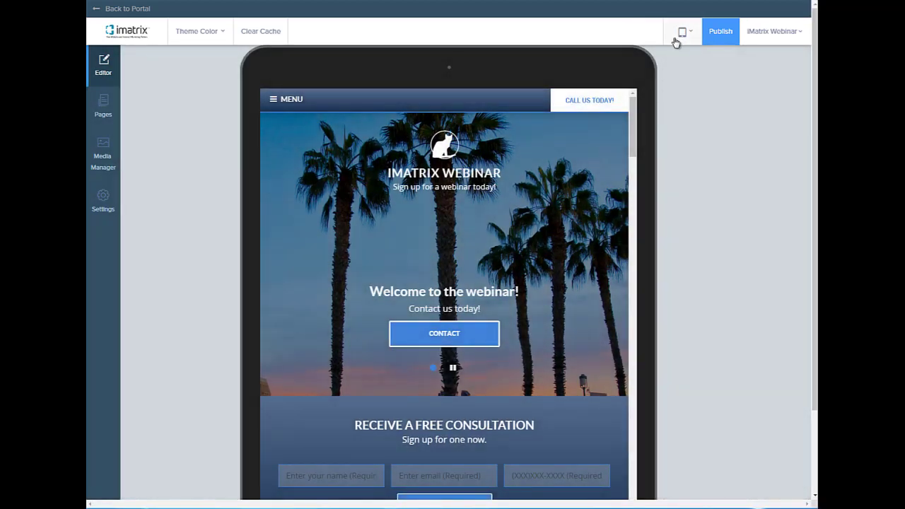
left_click(676, 39)
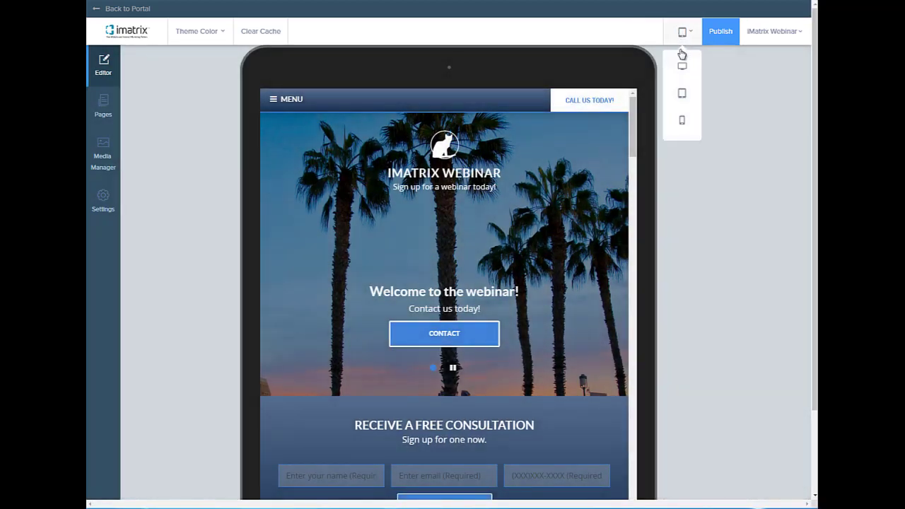
left_click(677, 121)
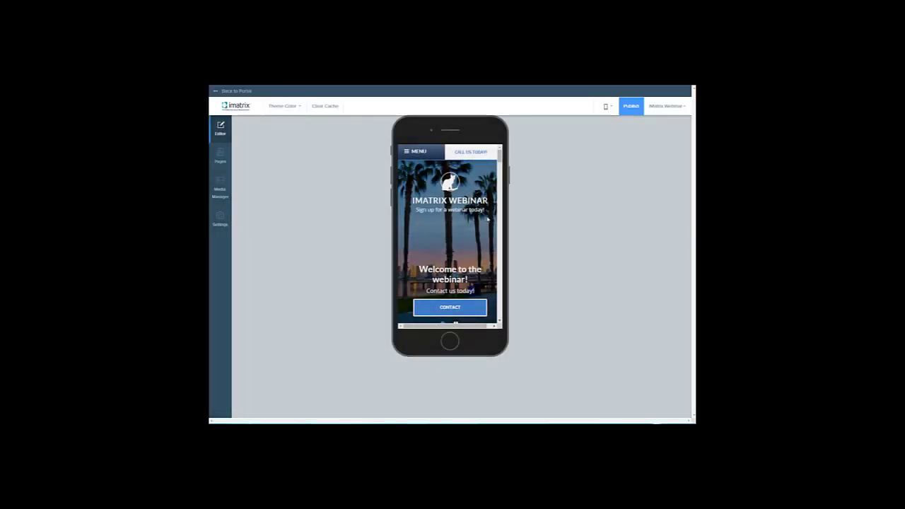
scroll(505, 203, "down", 3)
scroll(487, 220, "up", 5)
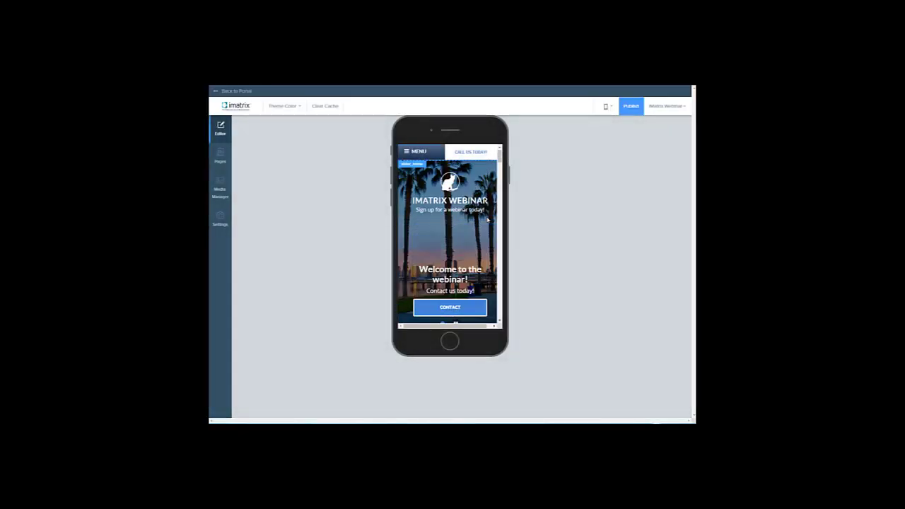
left_click(609, 107)
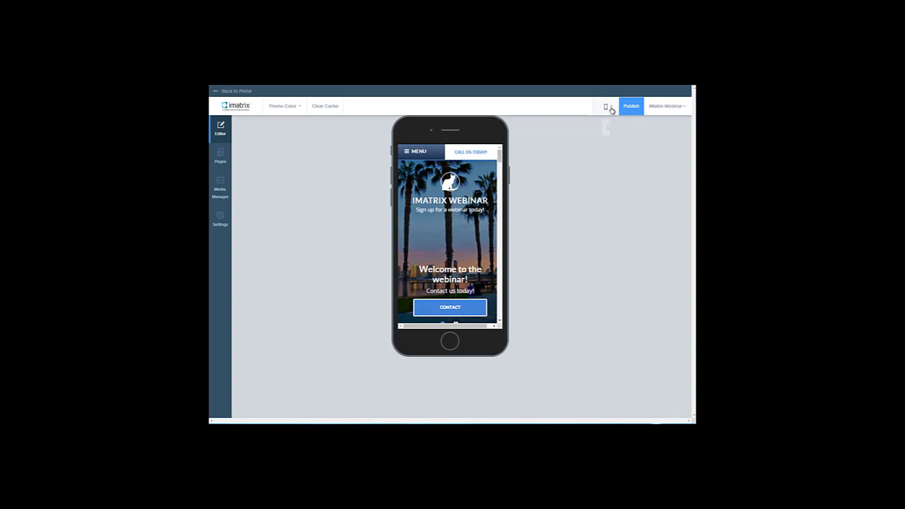
left_click(609, 129)
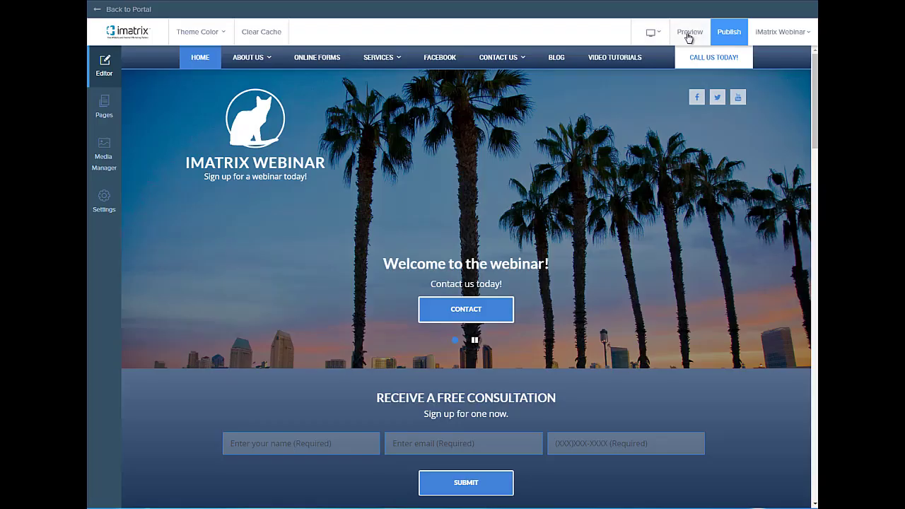
Preview the home page as visitors see it, check its content, and close the preview.
left_click(609, 106)
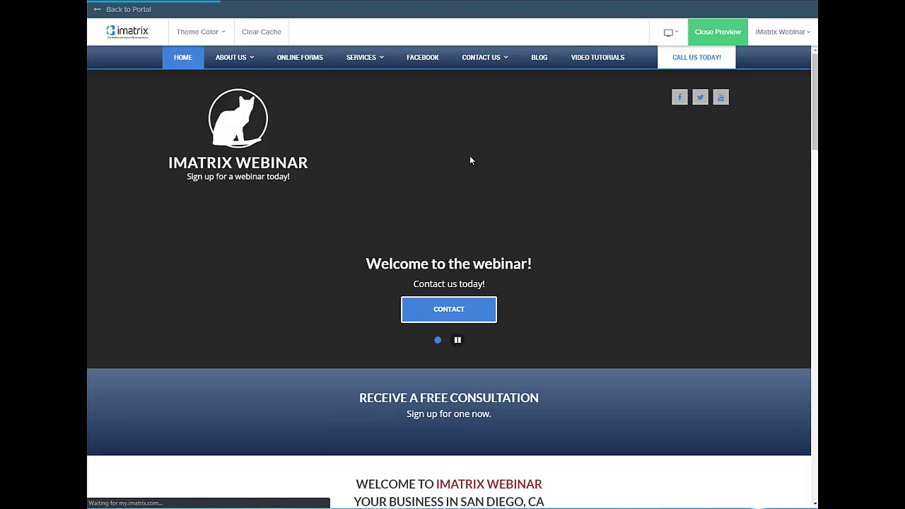
scroll(470, 157, "down", 4)
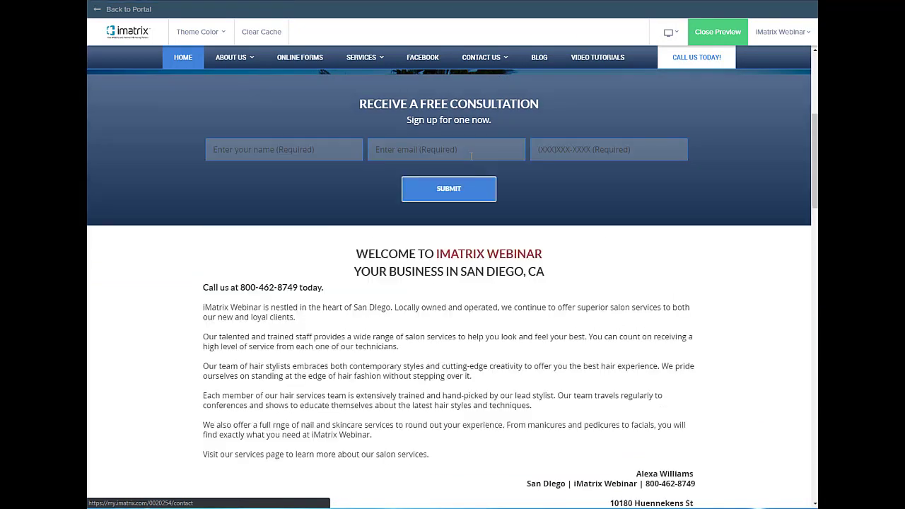
scroll(498, 157, "up", 5)
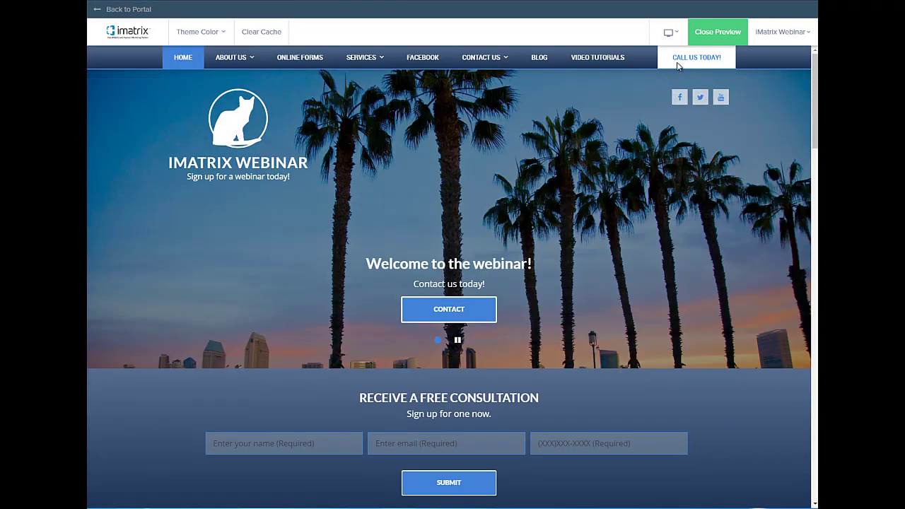
left_click(715, 33)
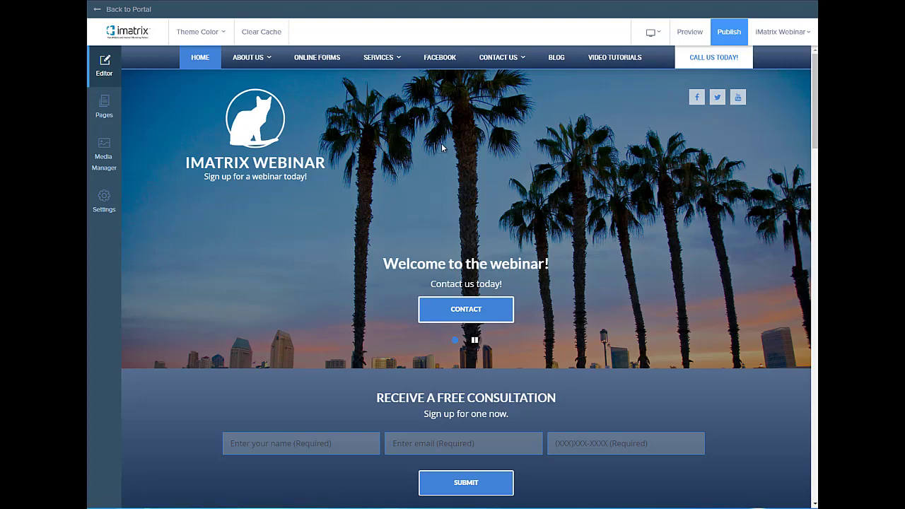
Go to the site's Services page and open its main text block for editing.
scroll(438, 148, "down", 2)
scroll(438, 148, "down", 1)
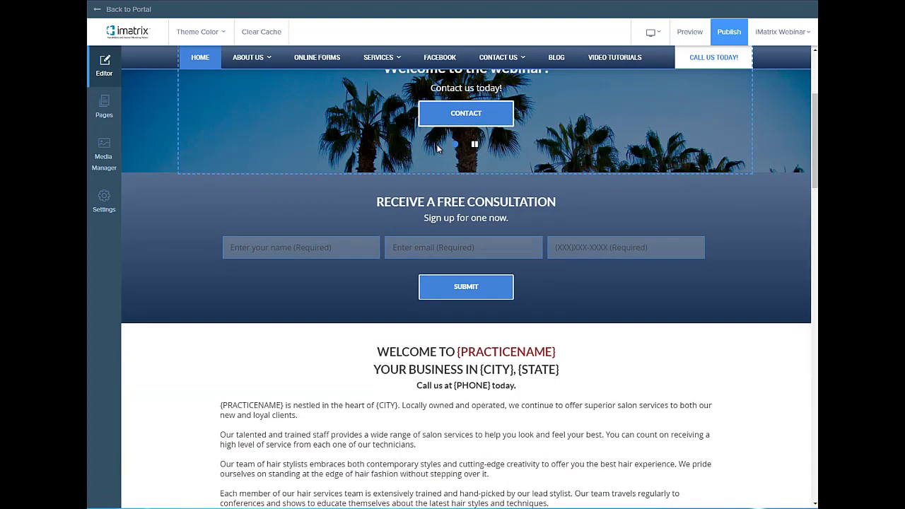
scroll(437, 147, "up", 3)
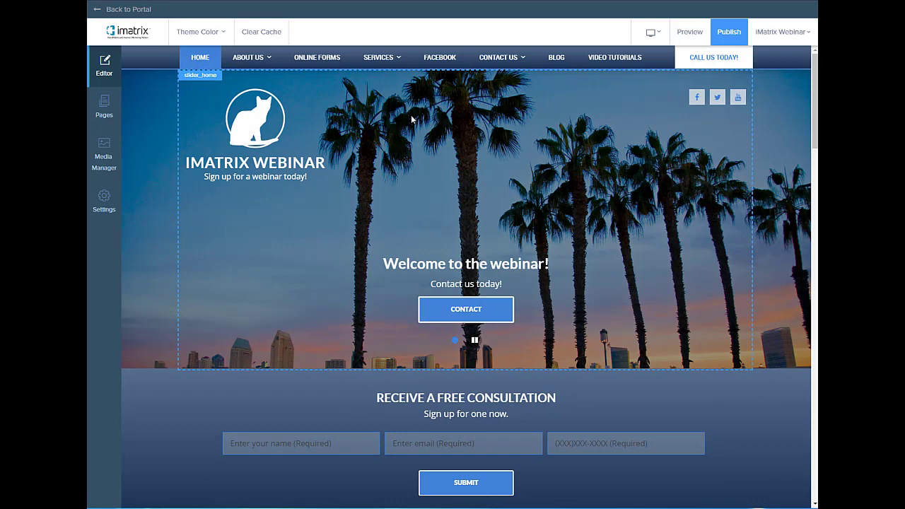
left_click(394, 63)
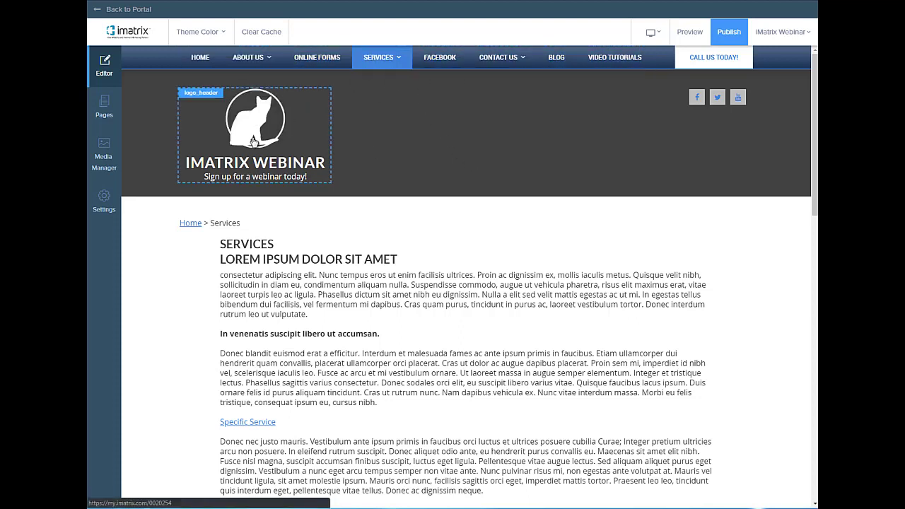
scroll(400, 188, "down", 5)
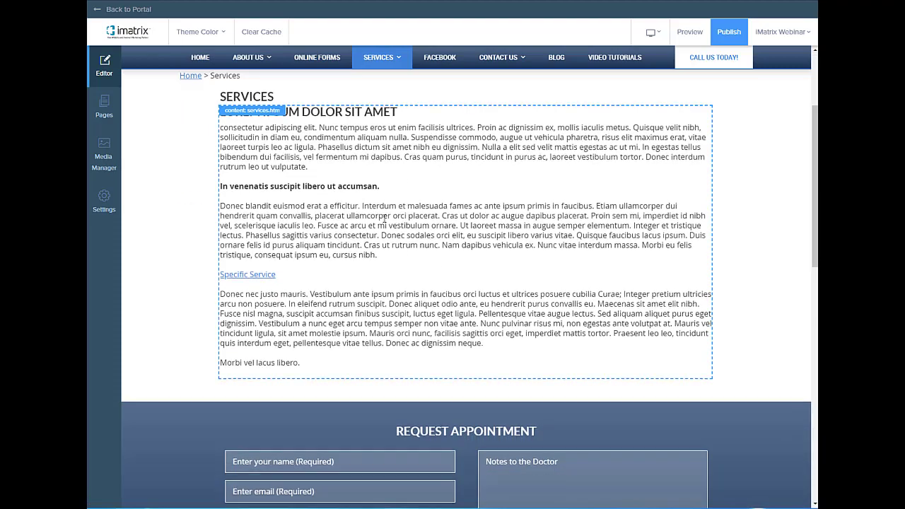
scroll(584, 324, "down", 3)
scroll(584, 324, "up", 2)
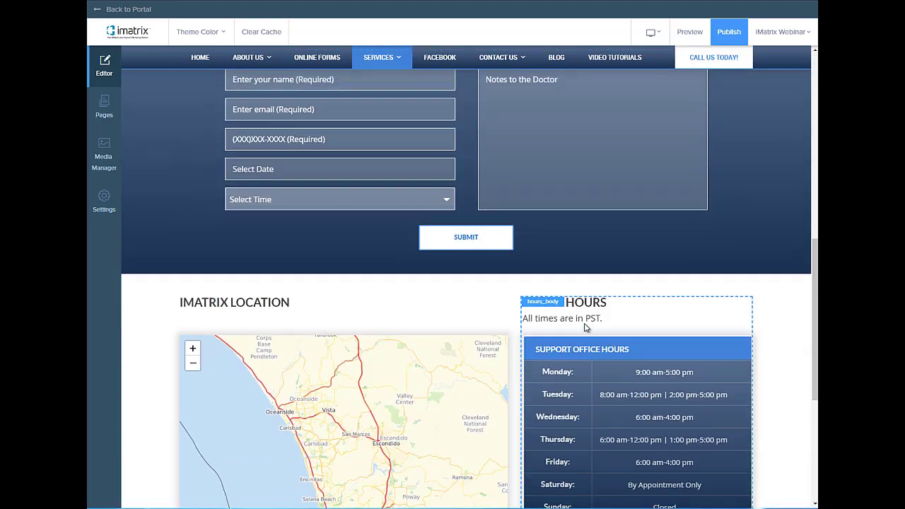
scroll(584, 325, "up", 6)
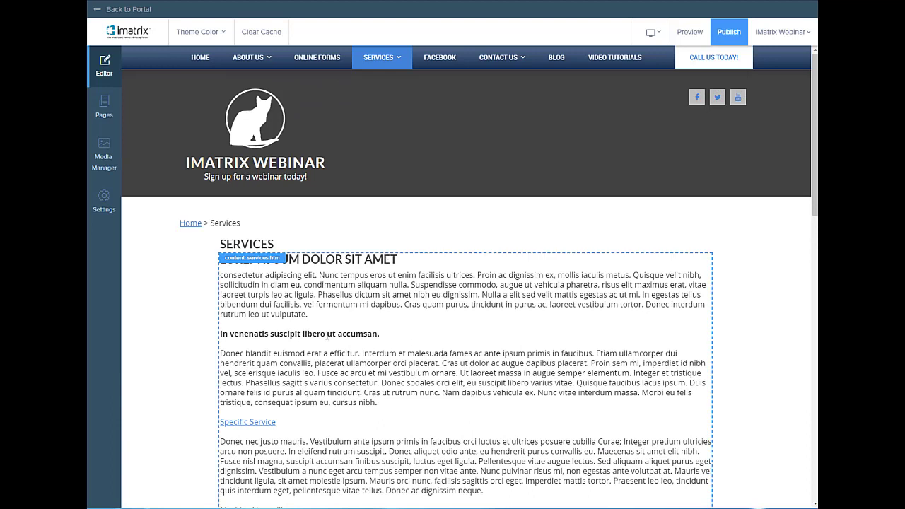
left_click(416, 320)
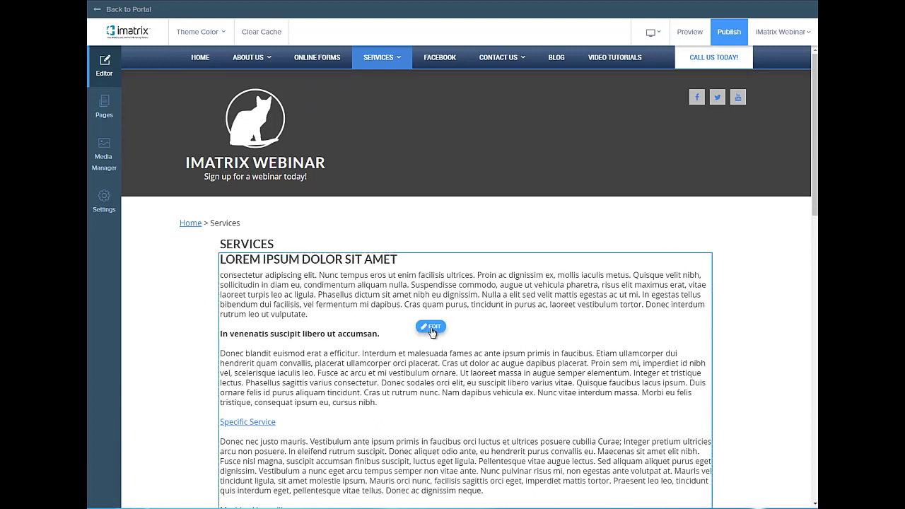
left_click(431, 327)
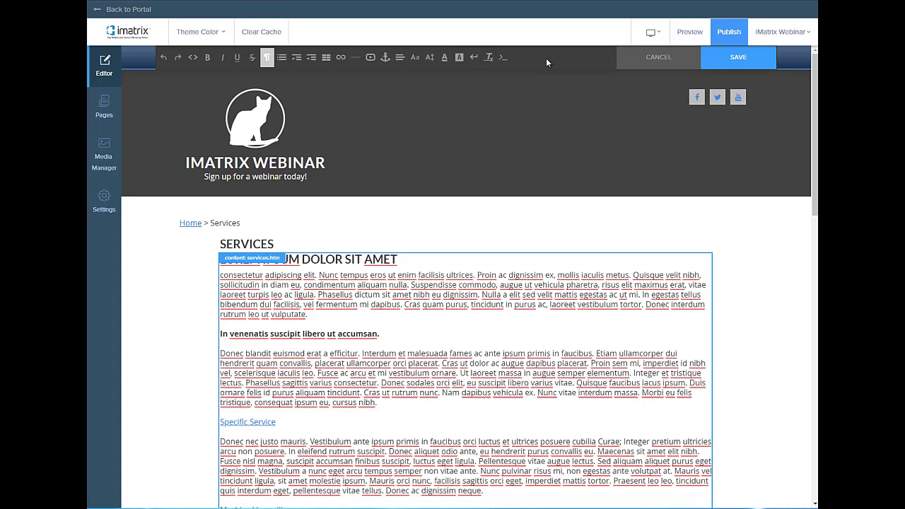
Replace the bold line "In venenatis suscipit libero ut accumsan." with a non-bold copy of the same text in its own paragraph.
left_click(408, 336)
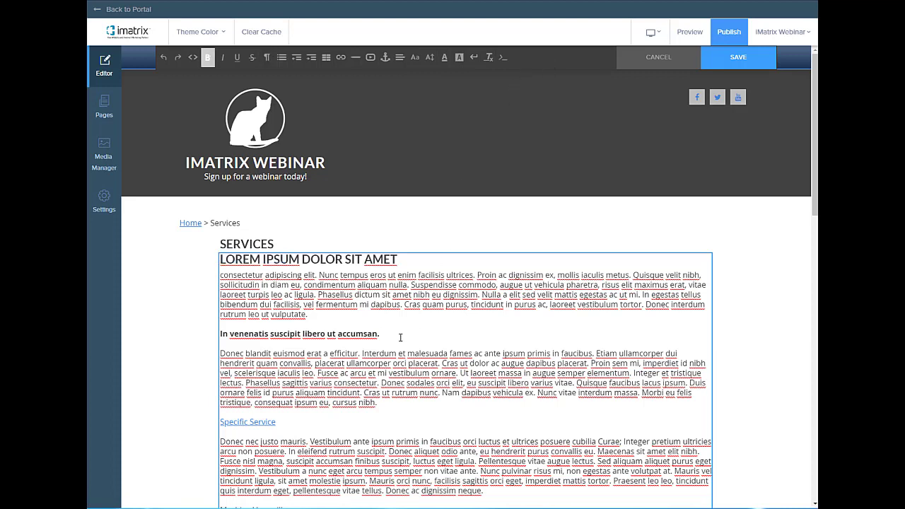
key("shift+Home")
key("ctrl+c")
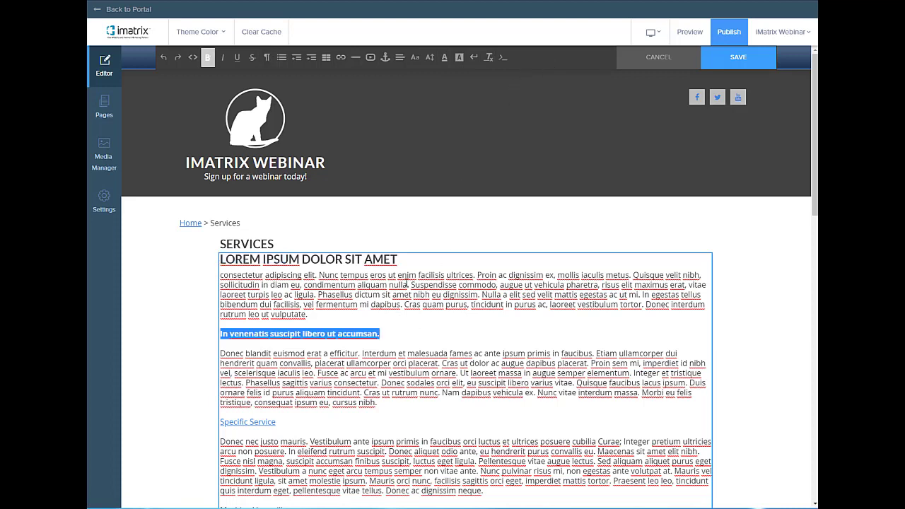
key("BackSpace")
key("BackSpace")
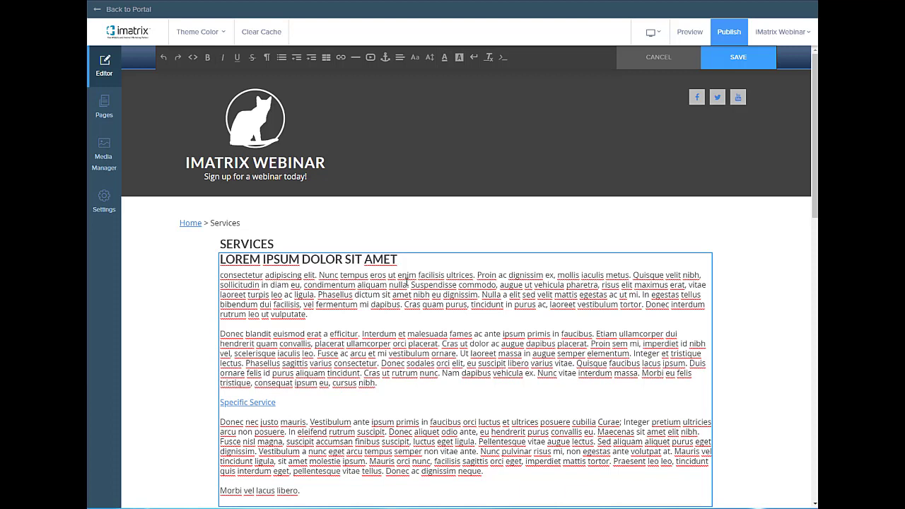
key("Return")
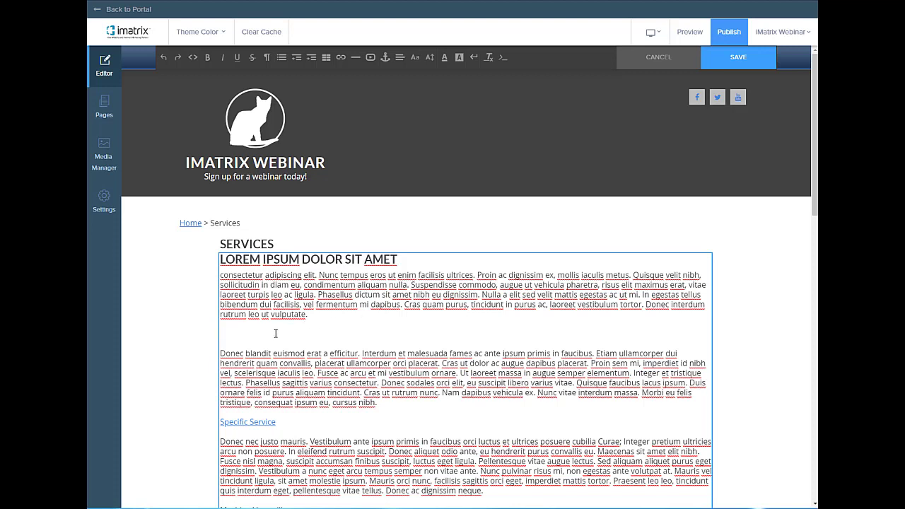
key("ctrl+v")
Italicize the line "In venenatis suscipit libero ut accumsan." and save the Services page content.
key("shift+Home")
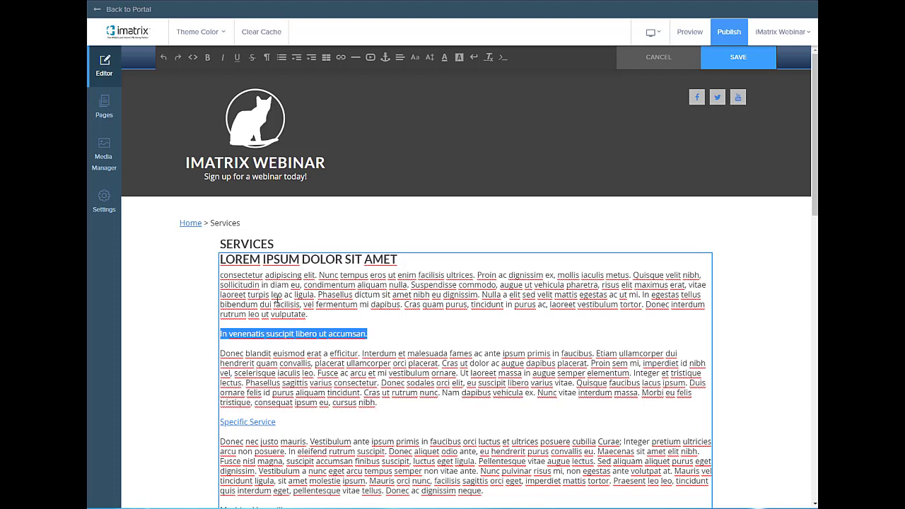
left_click(222, 57)
left_click(476, 330)
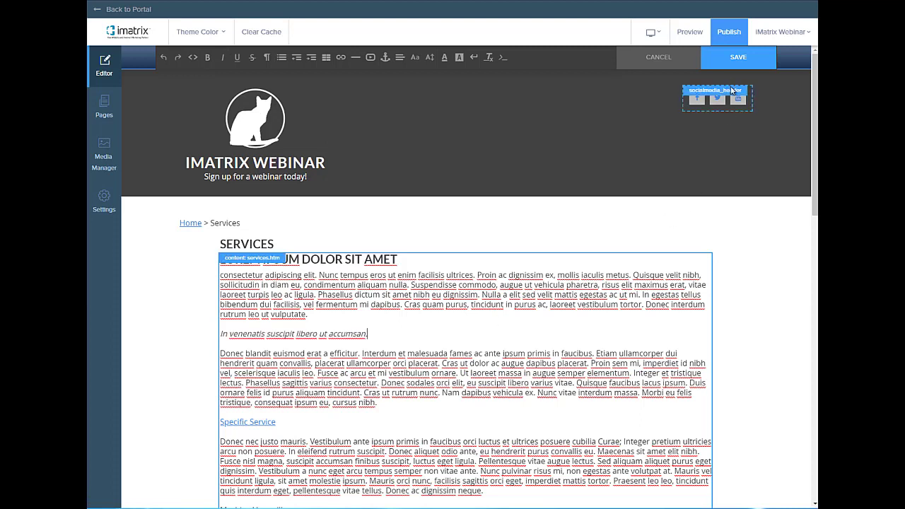
left_click(757, 62)
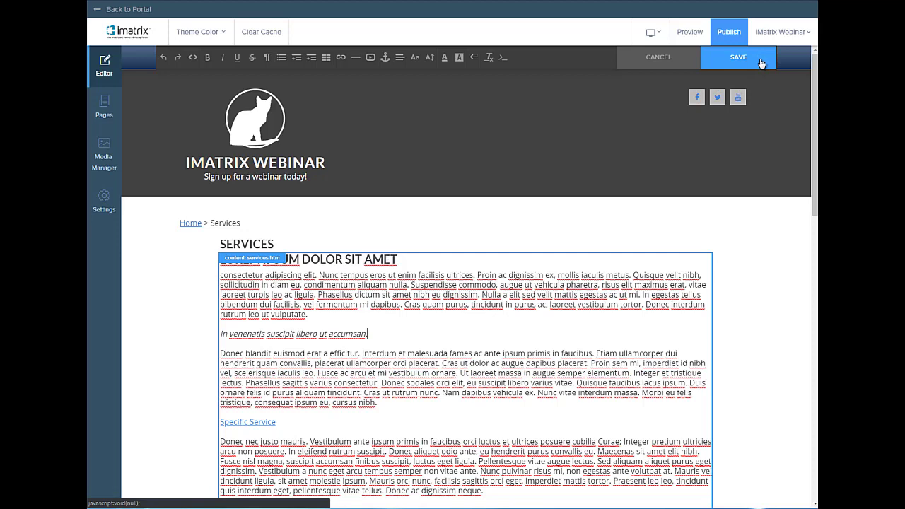
left_click(730, 33)
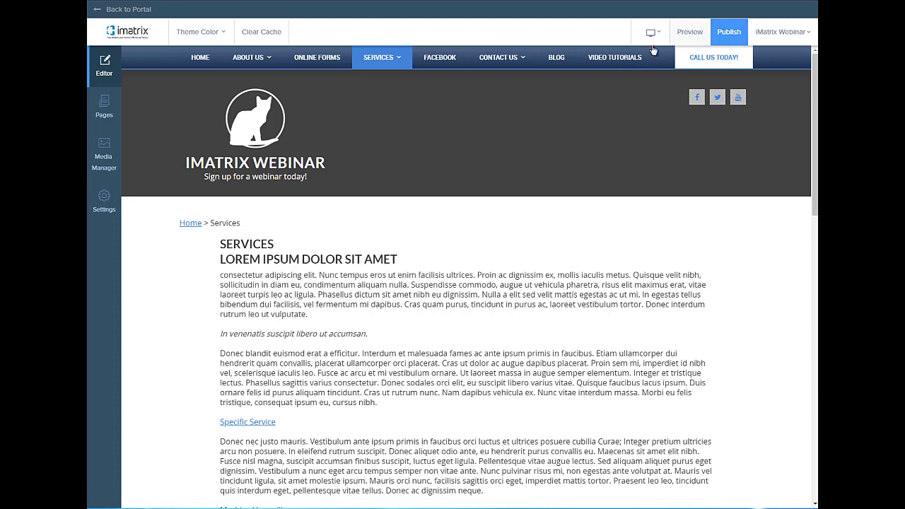
Open the site's page management and load the rest of the page list to review it.
left_click(103, 118)
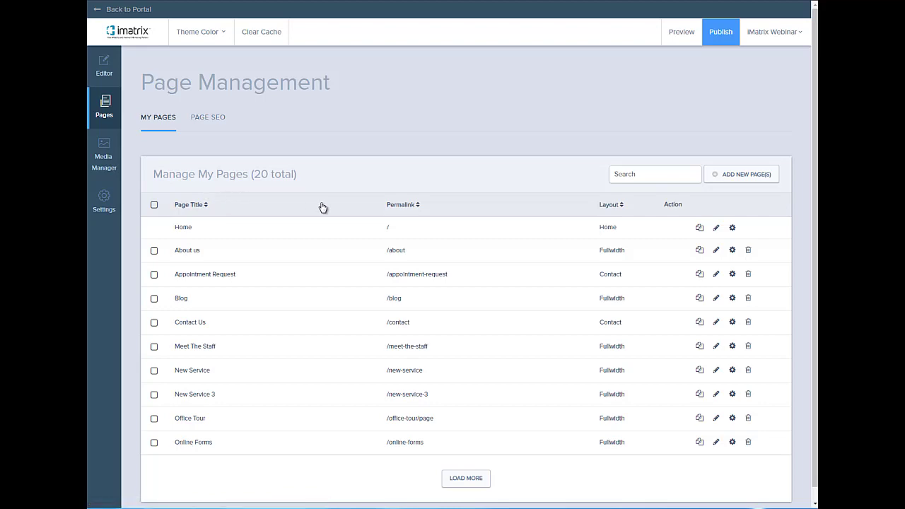
scroll(362, 300, "down", 1)
left_click(466, 464)
scroll(458, 424, "down", 3)
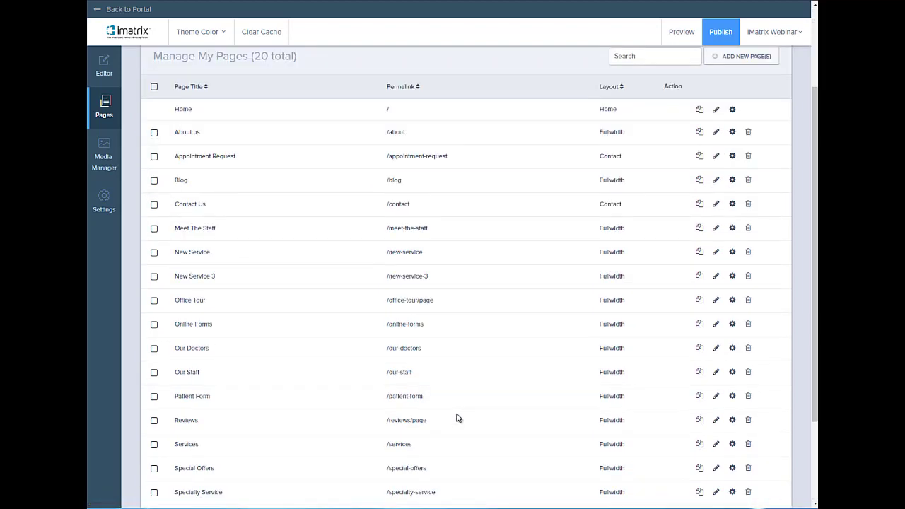
scroll(457, 418, "up", 3)
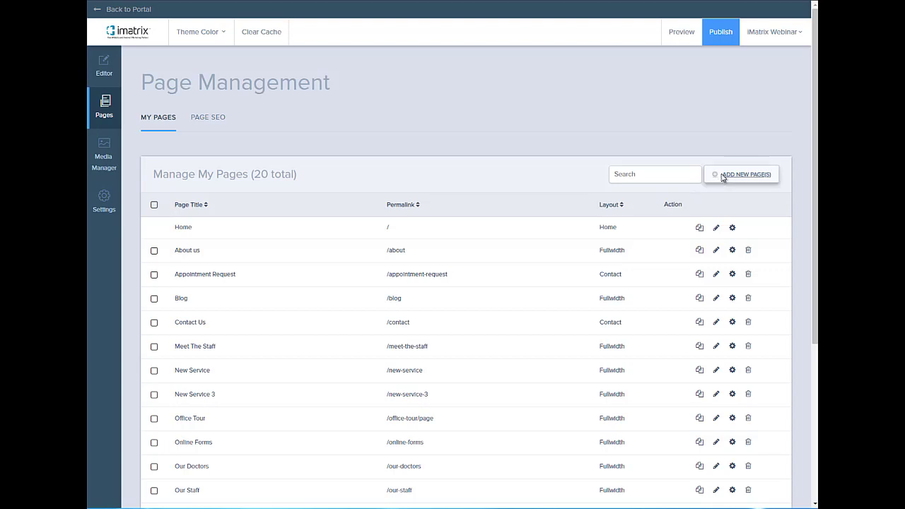
View the Appointment Request page in the editor, then review the Blog page's settings and return to the page list.
left_click(715, 274)
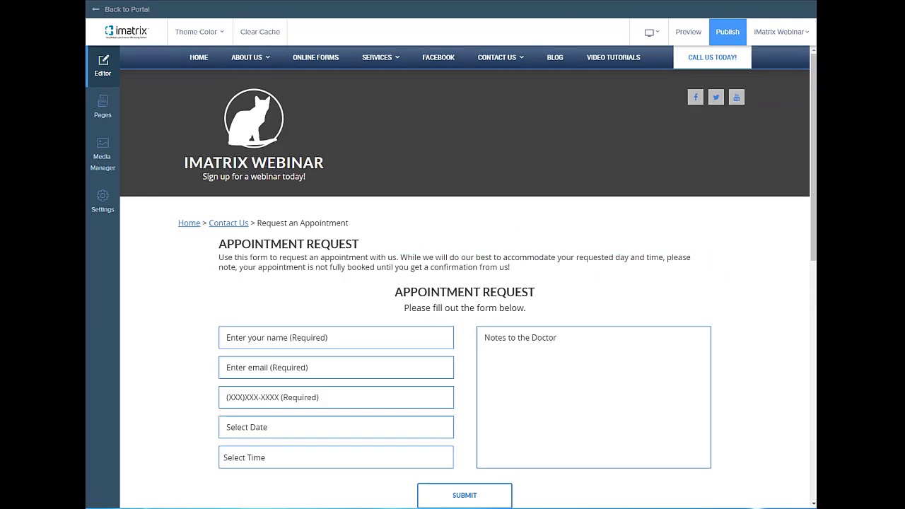
key("ctrl+w")
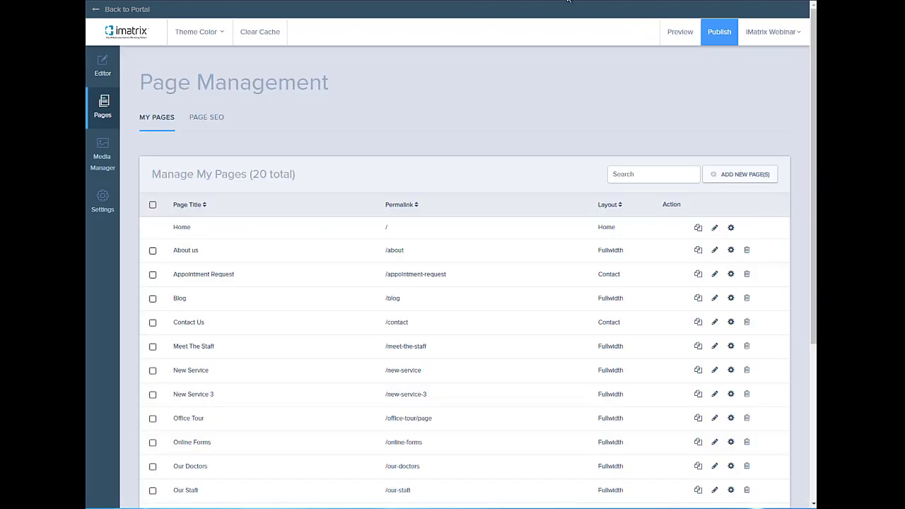
left_click(732, 302)
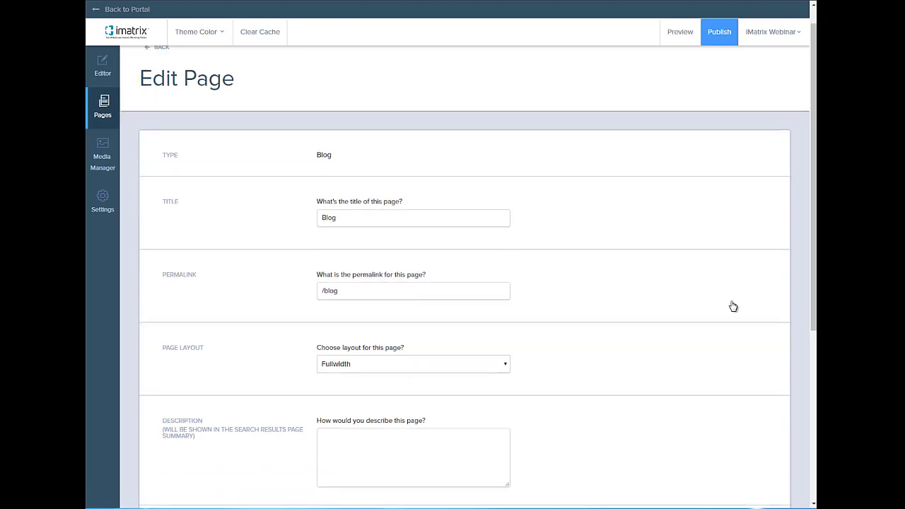
scroll(733, 306, "down", 5)
scroll(733, 306, "up", 5)
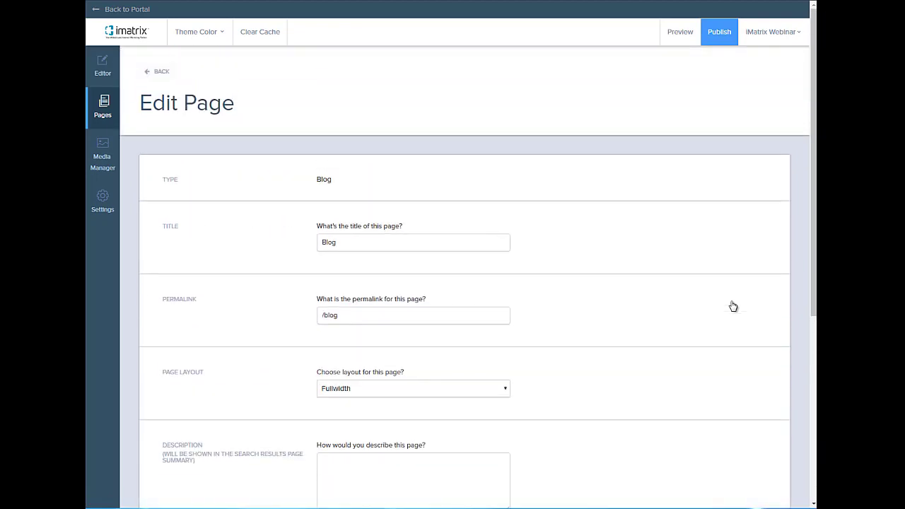
left_click(148, 74)
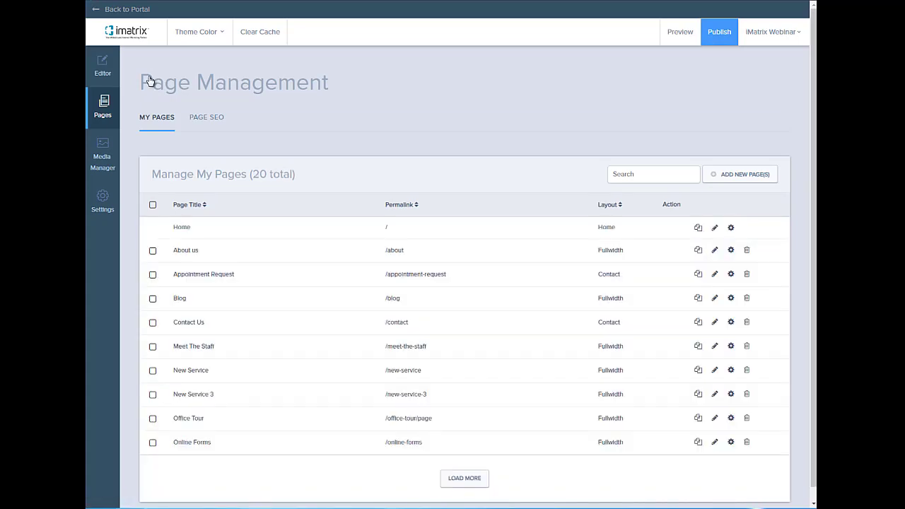
Open the New Service page's SEO settings and examine the meta title, meta description and meta keywords fields.
left_click(207, 118)
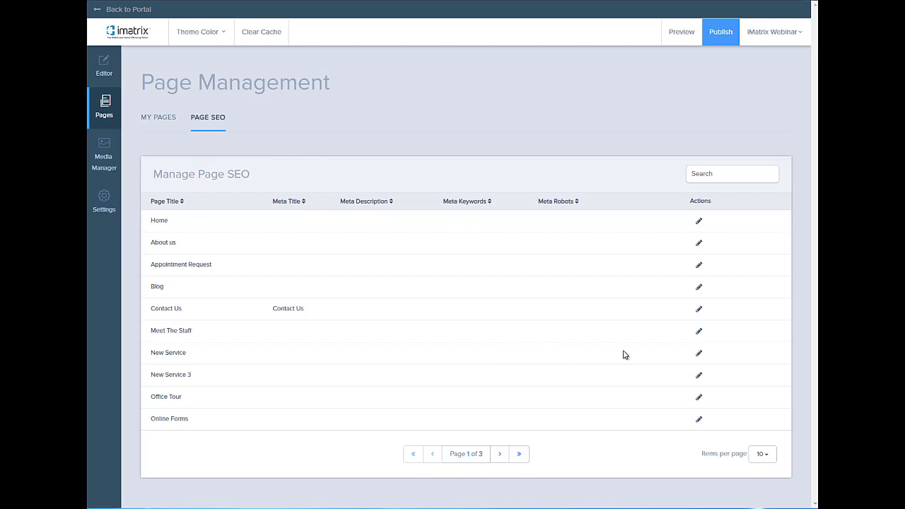
left_click(699, 355)
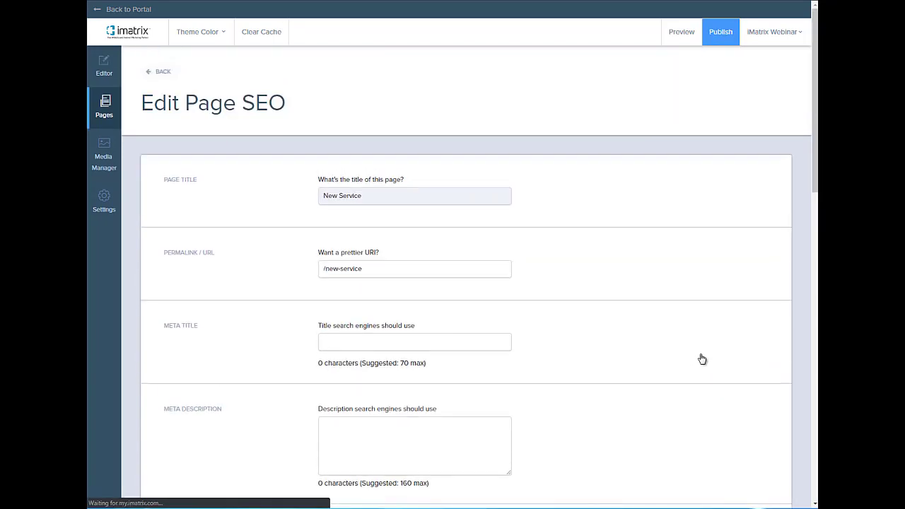
scroll(702, 360, "down", 2)
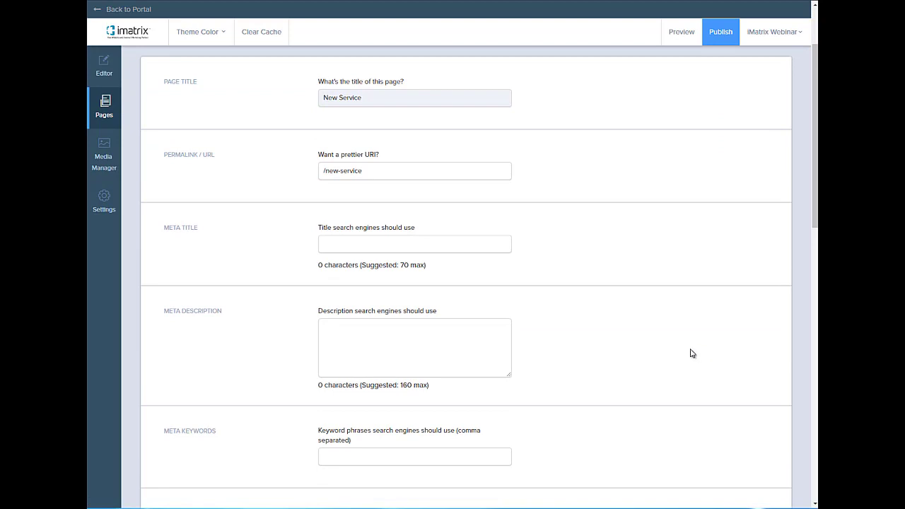
left_click(364, 244)
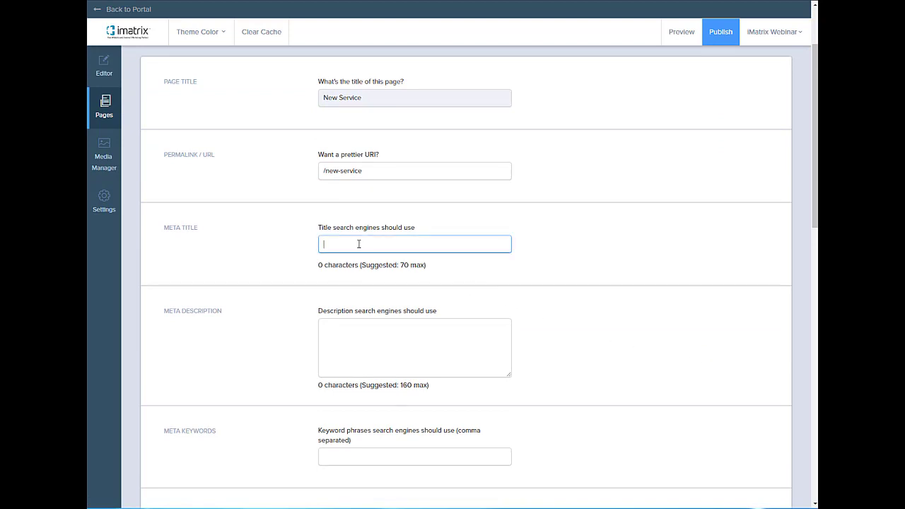
left_click(353, 343)
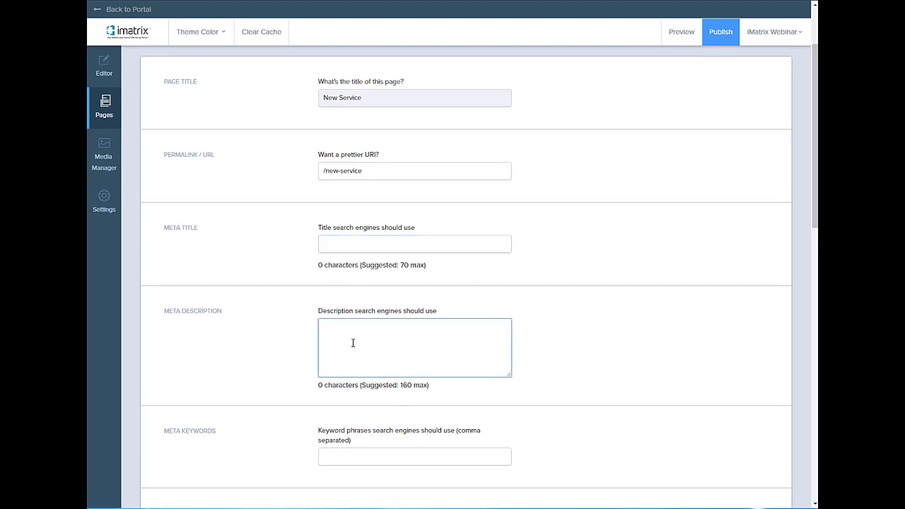
left_click(362, 453)
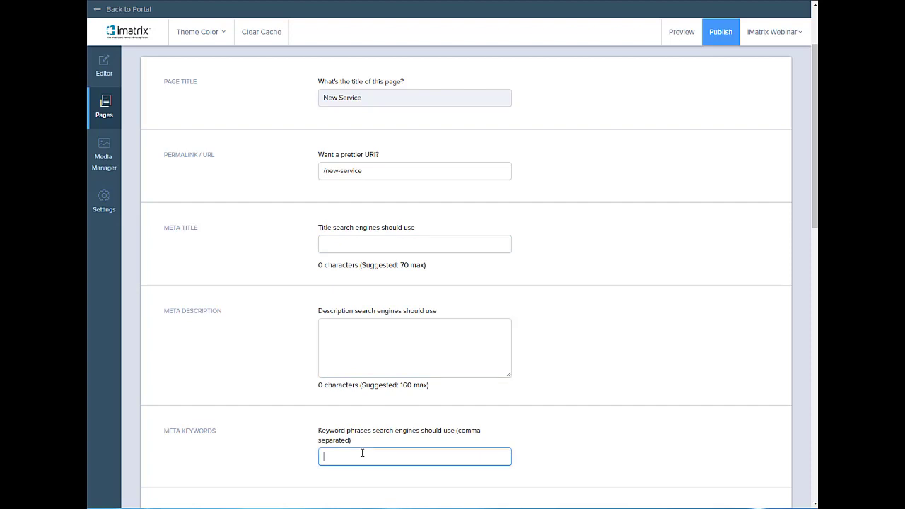
left_click(357, 242)
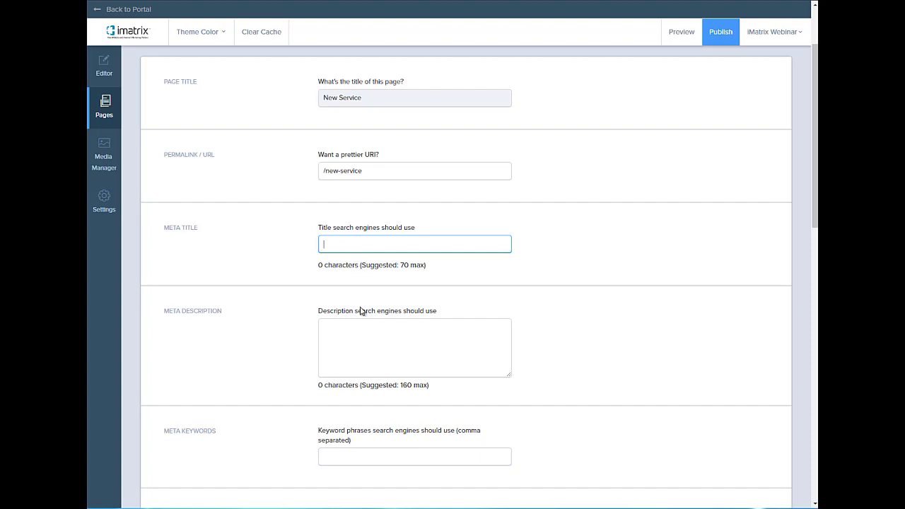
left_click(363, 340)
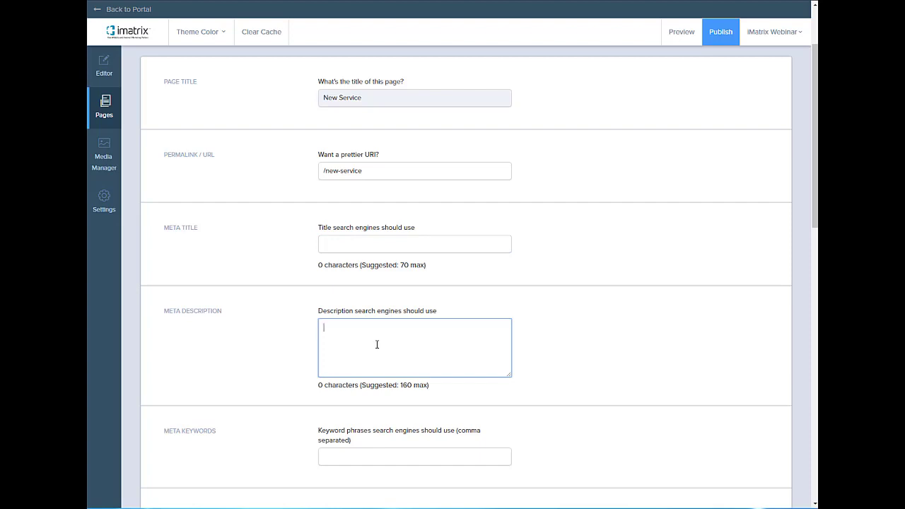
left_click(367, 457)
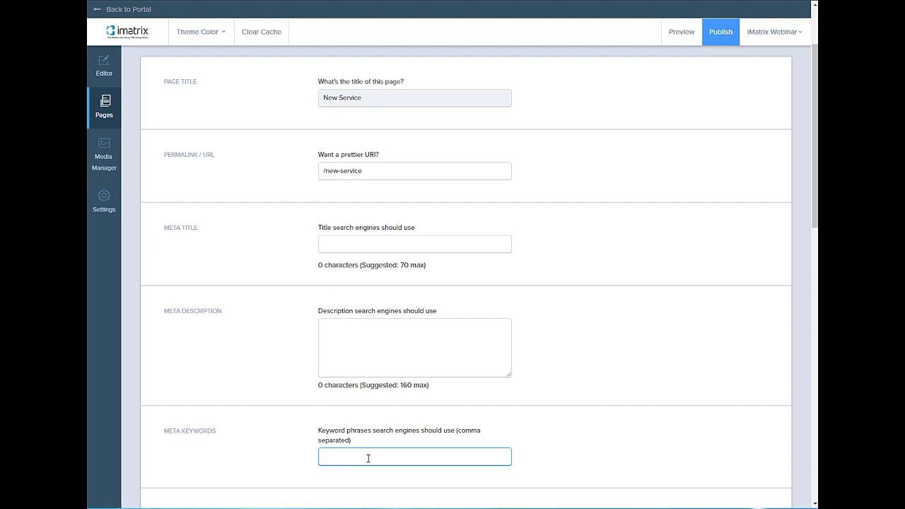
Review the meta robots, advanced robots, canonical URL and sitemap options for New Service, then return to the page SEO list.
scroll(368, 458, "down", 1)
scroll(554, 436, "down", 3)
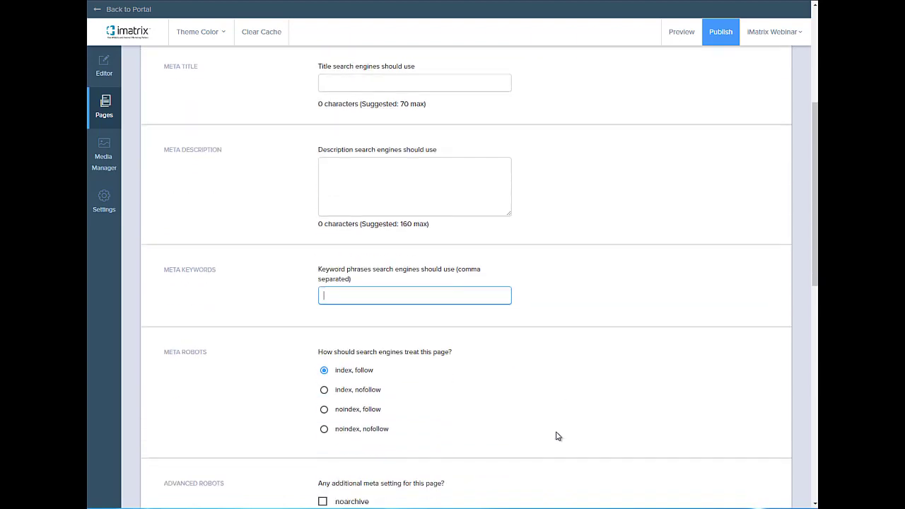
scroll(556, 437, "down", 2)
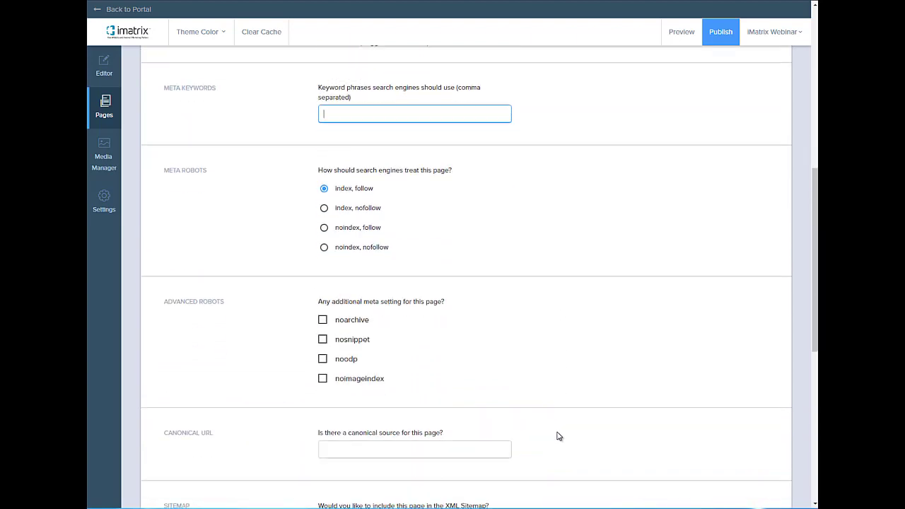
scroll(557, 436, "up", 3)
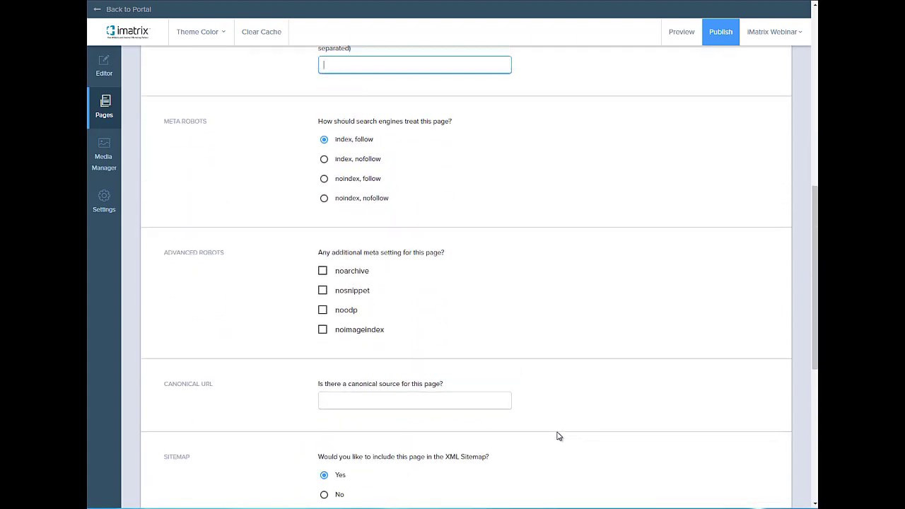
scroll(556, 436, "up", 5)
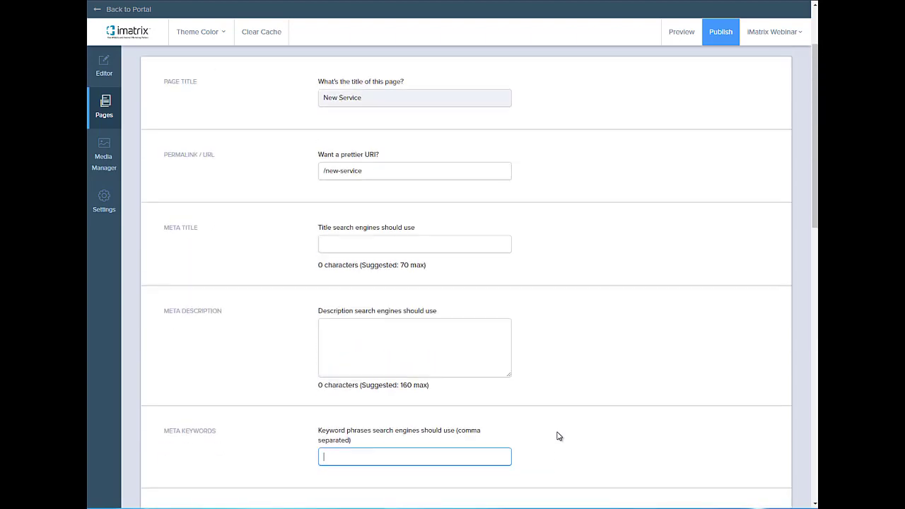
left_click(163, 74)
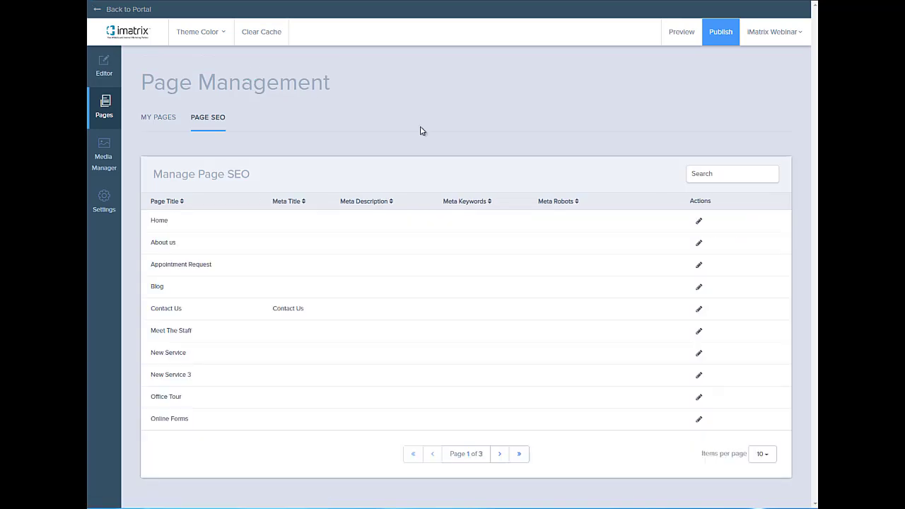
Open the media manager and compare the list, large thumbnail and compact grid views, ending at the library search.
left_click(100, 162)
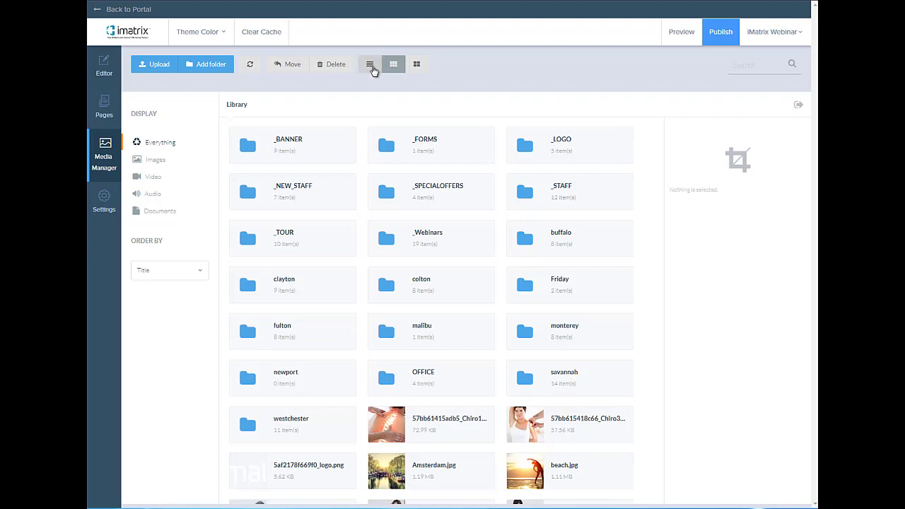
left_click(370, 65)
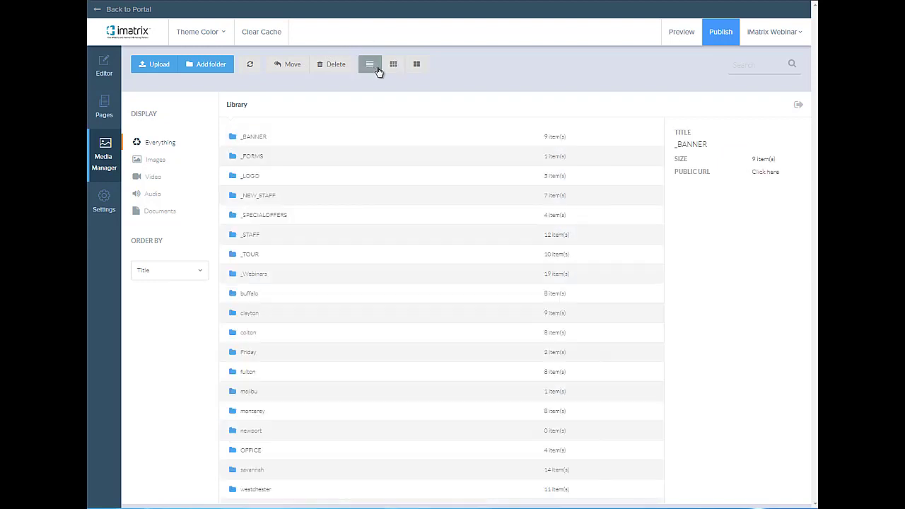
left_click(416, 65)
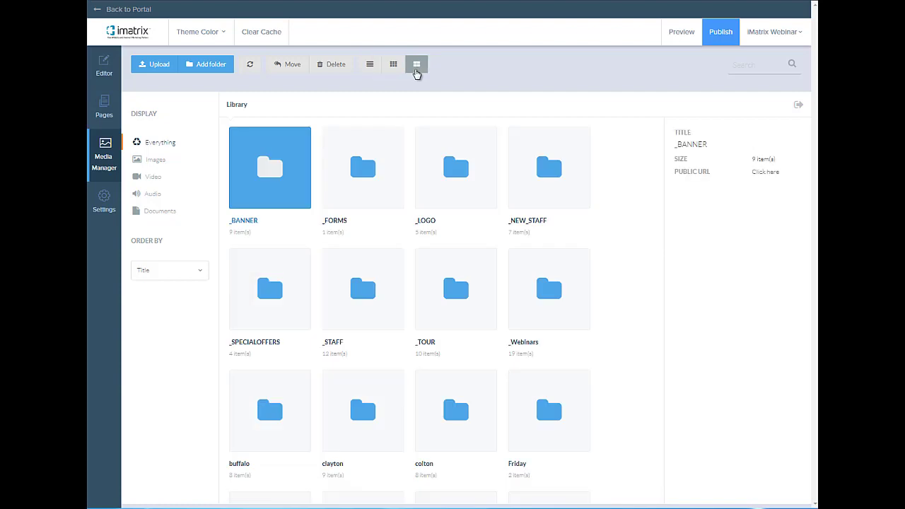
left_click(389, 66)
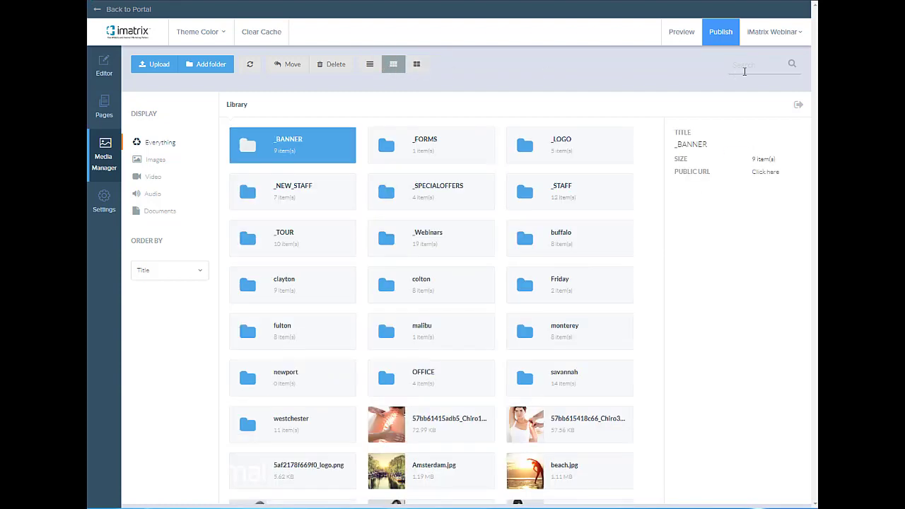
left_click(745, 67)
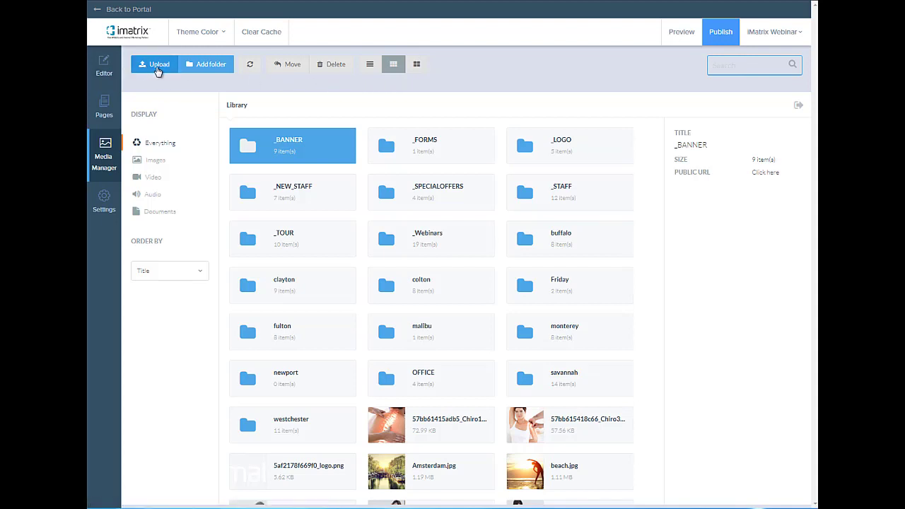
Upload the image beach (17) into the library's _BANNER folder.
double_click(297, 147)
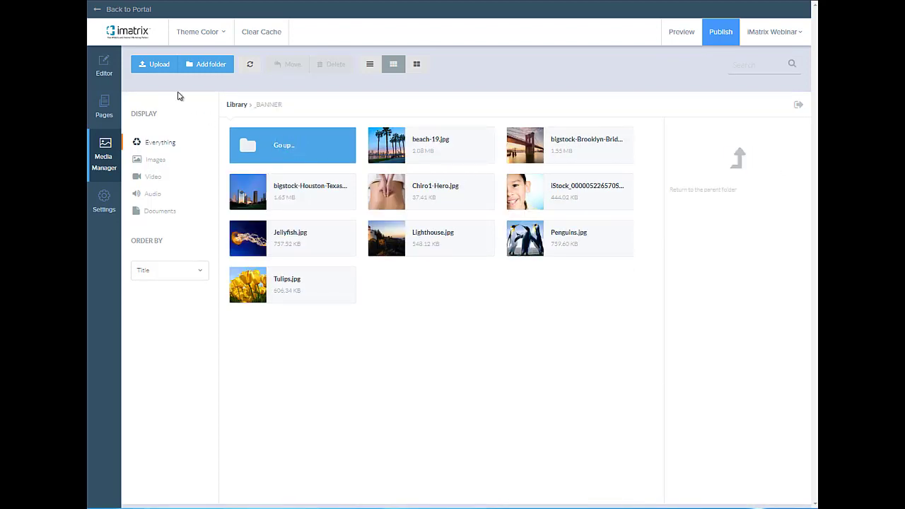
left_click(156, 68)
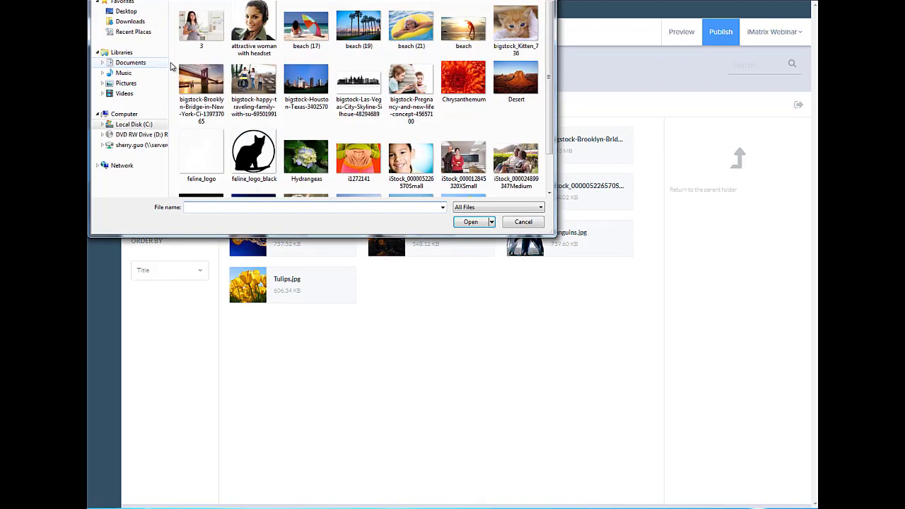
left_click(308, 47)
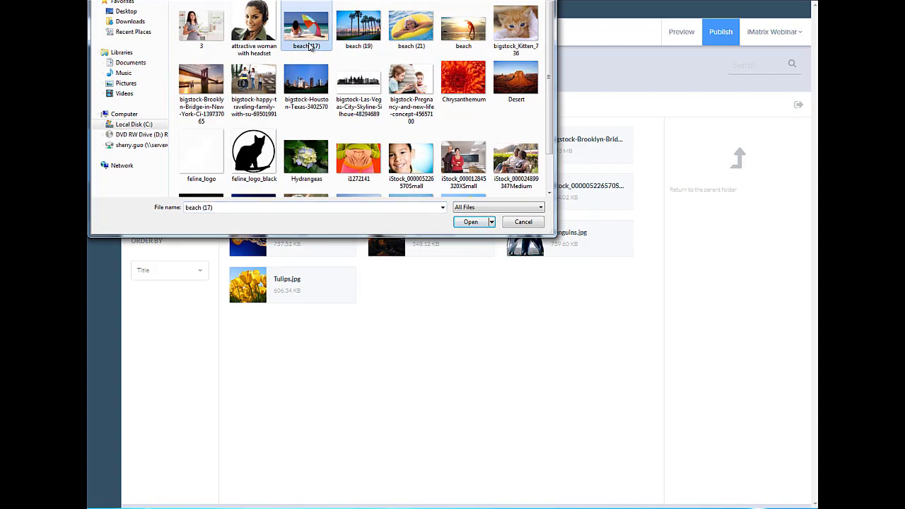
left_click(471, 222)
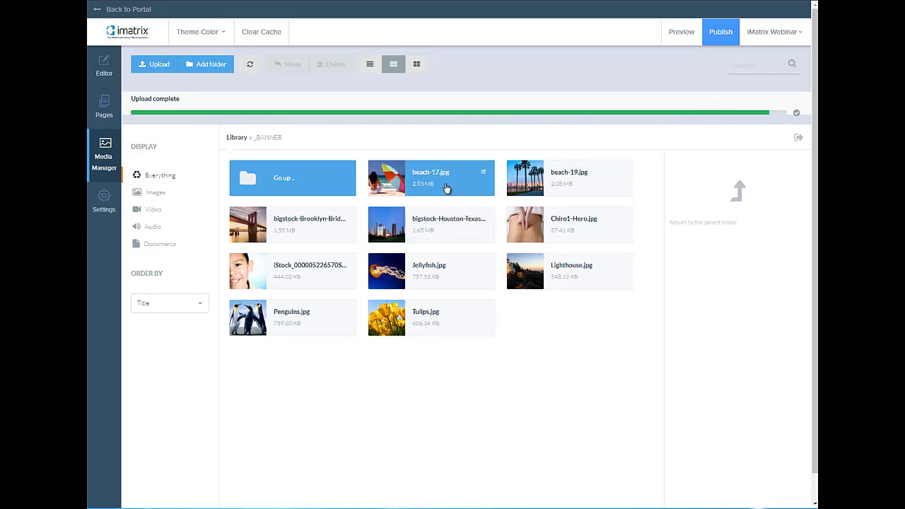
Inspect the details of the uploaded beach-17.jpg and the link options for its public URL.
left_click(446, 188)
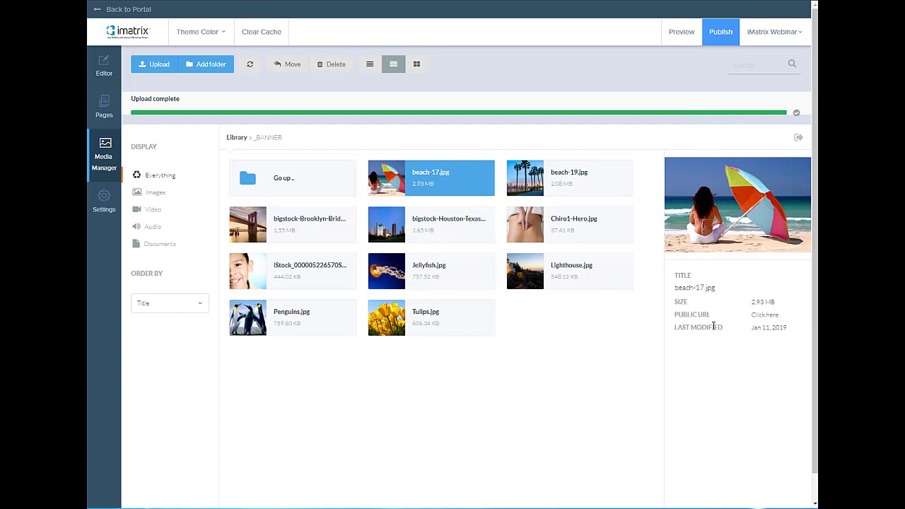
right_click(769, 318)
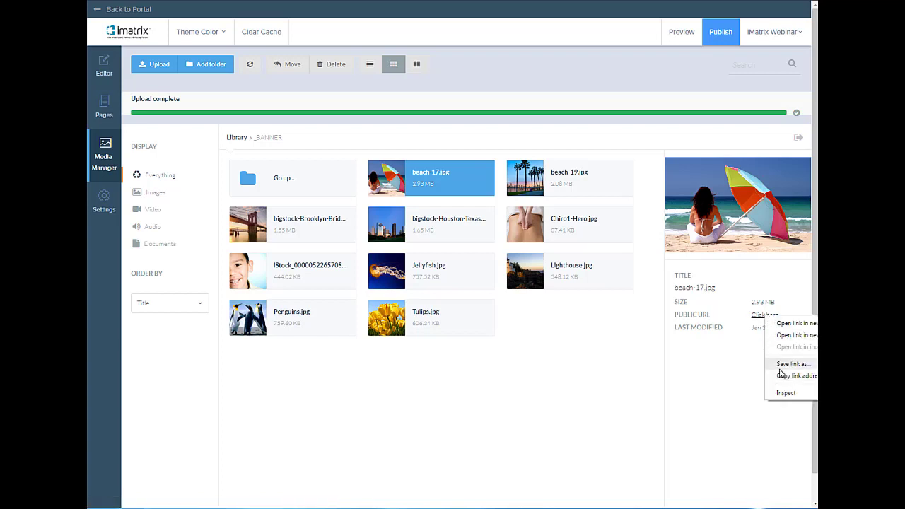
left_click(714, 371)
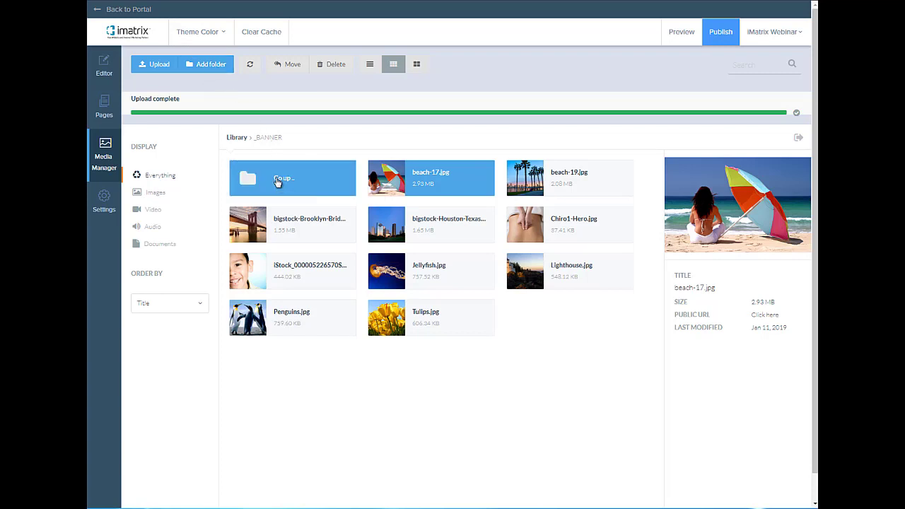
Bring up the new folder dialog inside _BANNER and cancel it.
left_click(225, 65)
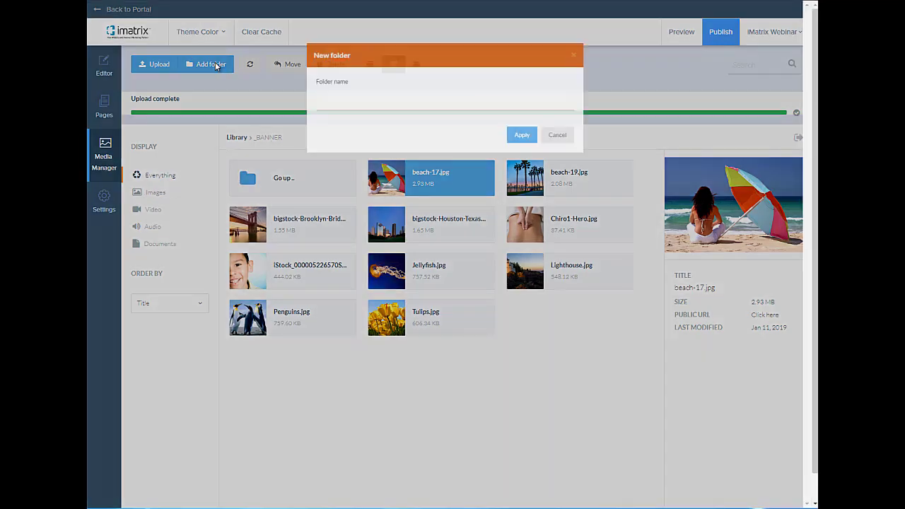
left_click(564, 144)
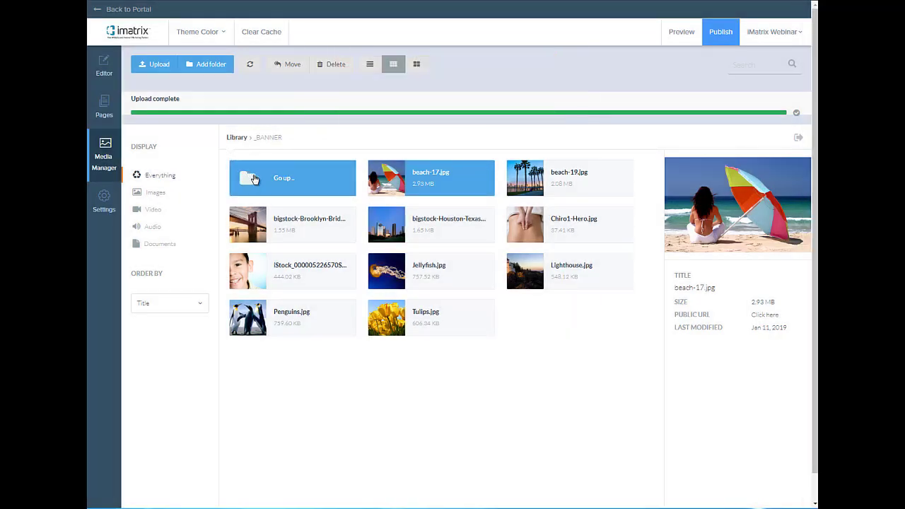
Go up to the library root, check the destination folders for moving the _BANNER folder, and cancel the move.
double_click(278, 182)
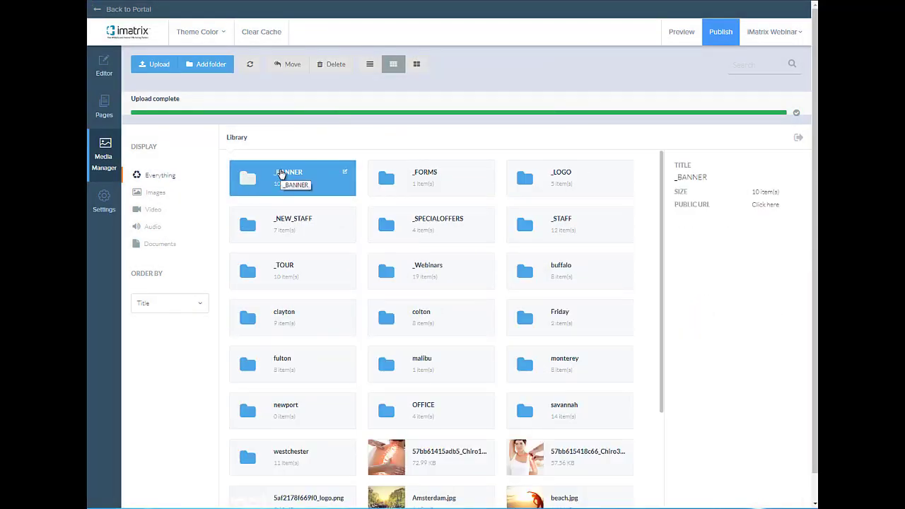
left_click(285, 65)
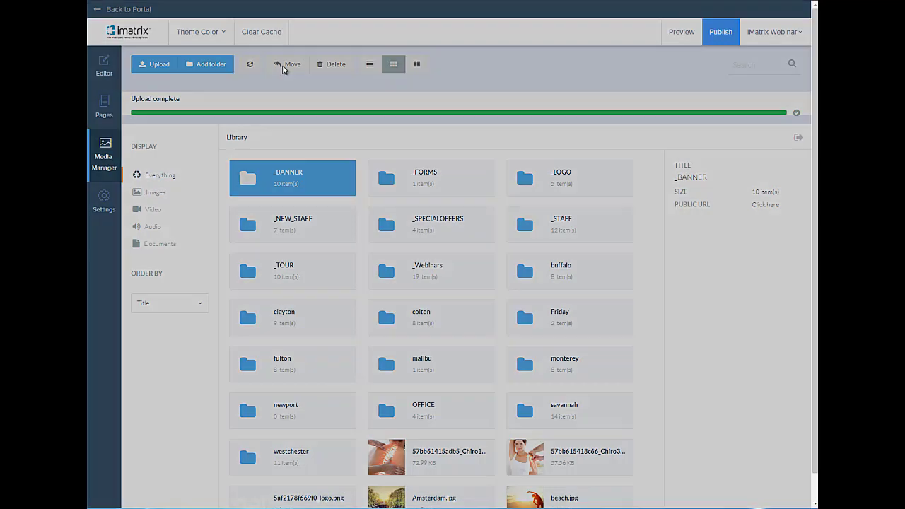
left_click(431, 108)
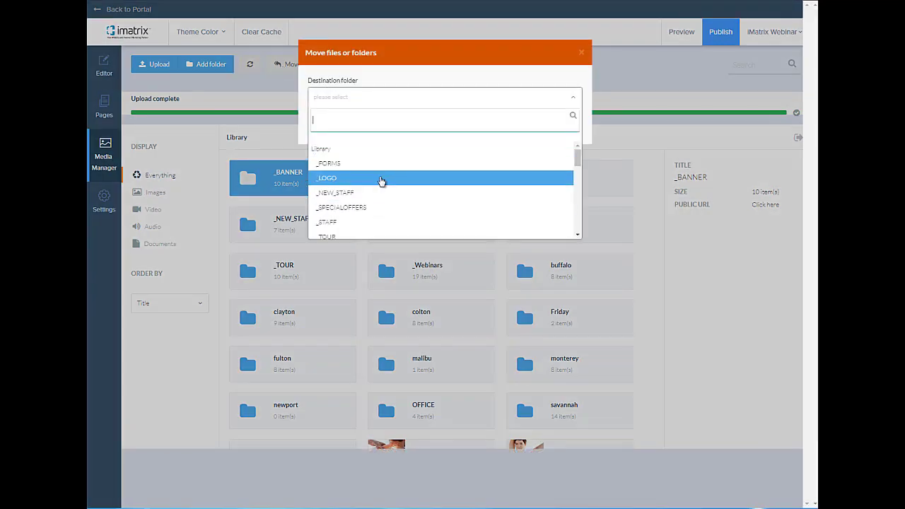
left_click(430, 97)
left_click(578, 124)
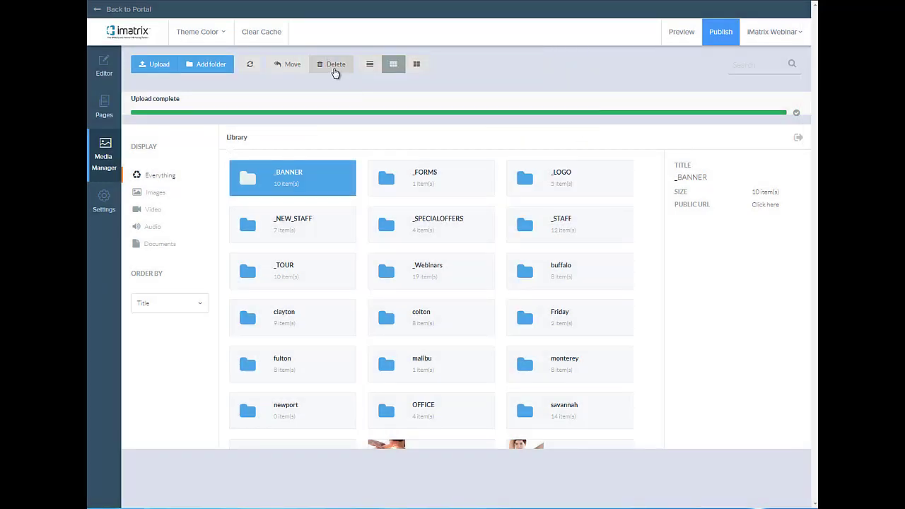
Open the site settings and review the account info form, including the practice information and account owner sections.
mouse_move(336, 179)
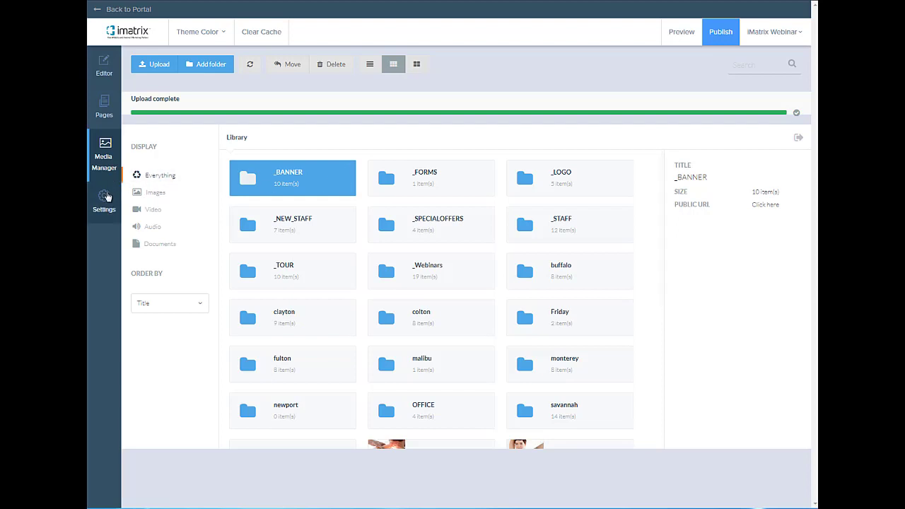
left_click(104, 209)
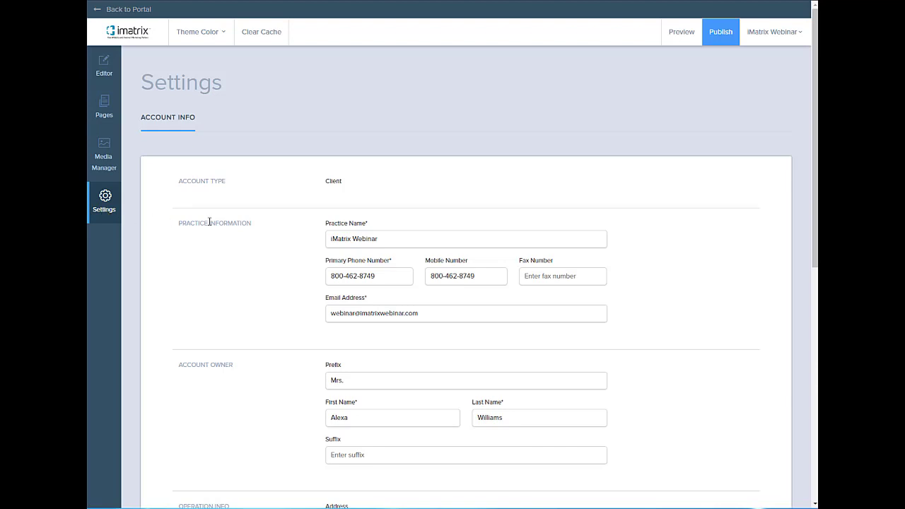
scroll(253, 236, "down", 1)
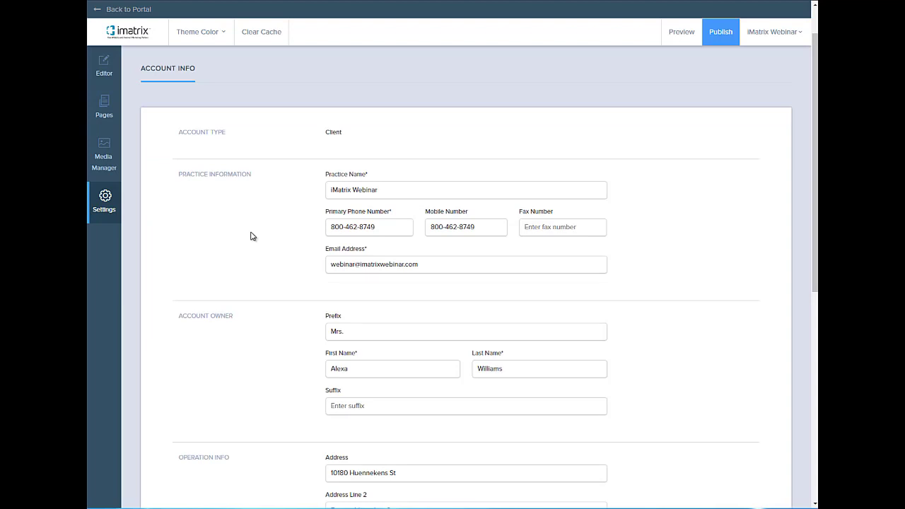
Open the home page in the editor separately and examine the {PRACTICENAME} and {STATE} placeholders in its welcome heading.
left_click(107, 72)
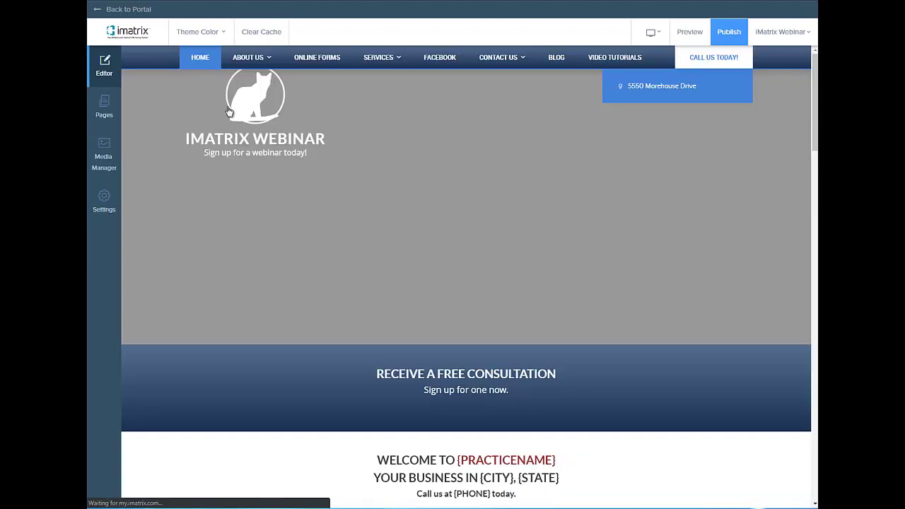
scroll(590, 253, "down", 2)
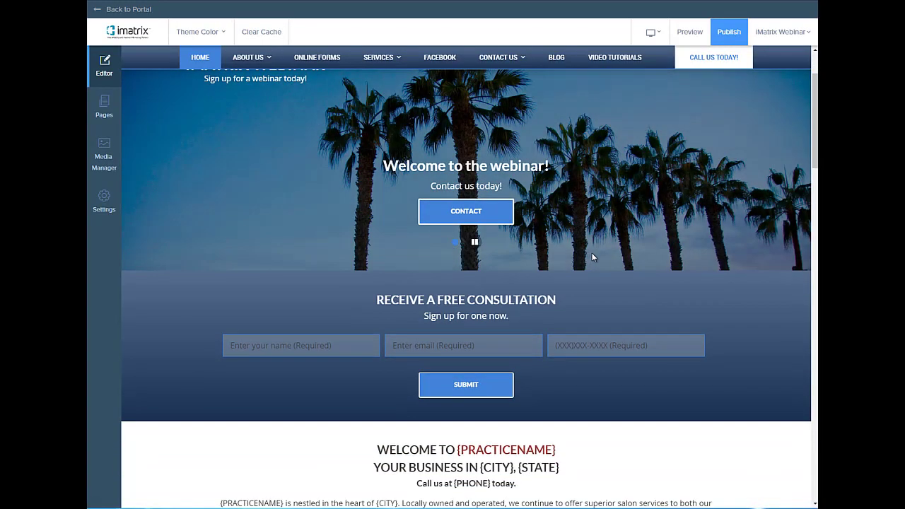
scroll(592, 254, "down", 4)
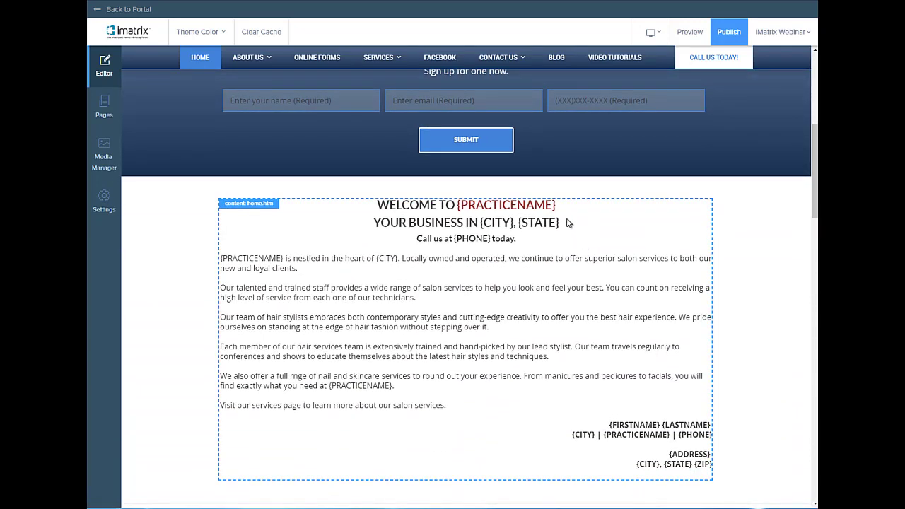
left_click_drag(557, 205, 459, 207)
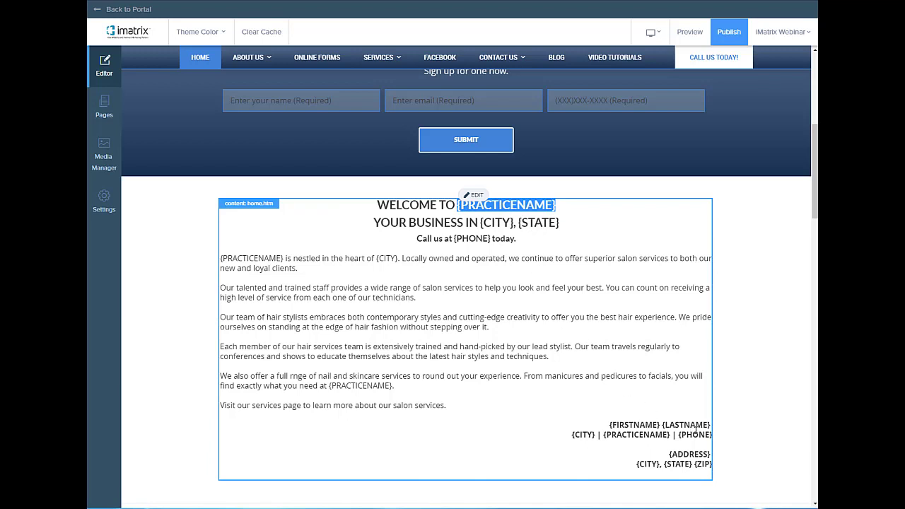
left_click(463, 218)
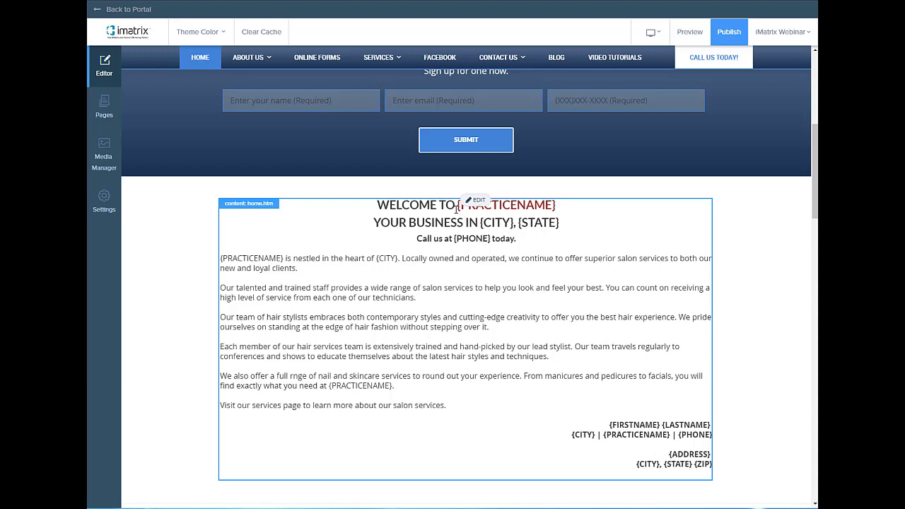
left_click_drag(560, 224, 518, 223)
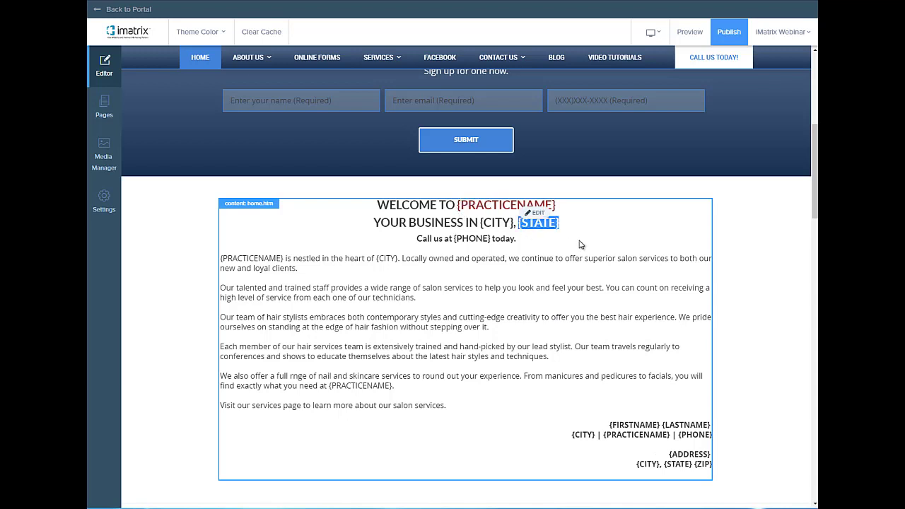
left_click(579, 244)
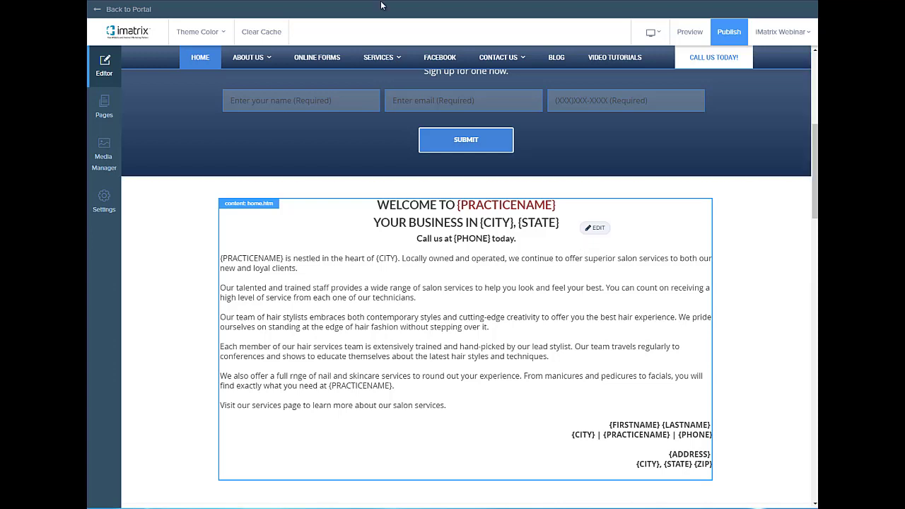
Return to the account settings and review the practice name, primary phone number and email address fields.
key("ctrl+shift+Tab")
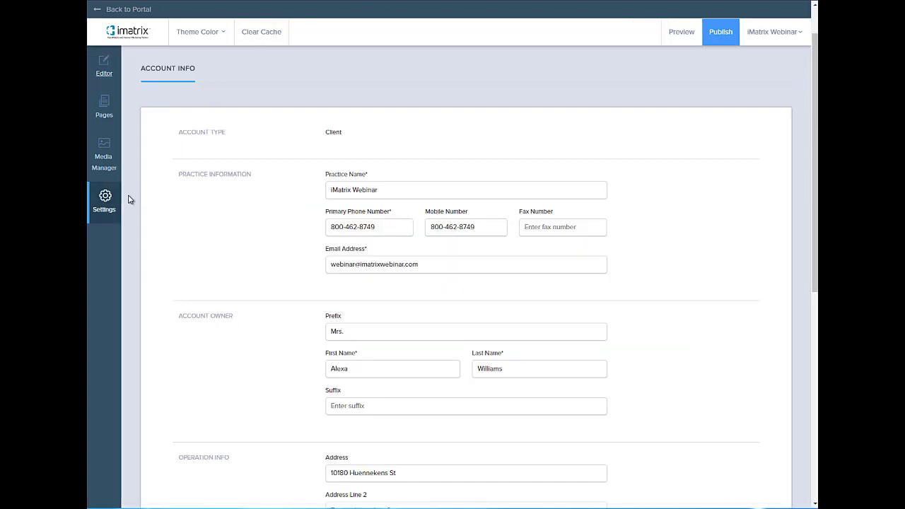
left_click(345, 190)
triple_click(345, 191)
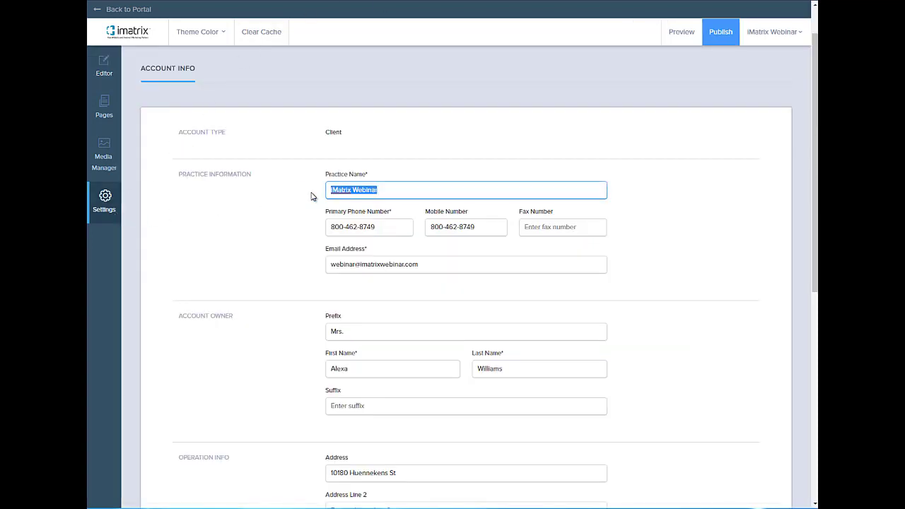
scroll(313, 196, "down", 1)
key("Tab")
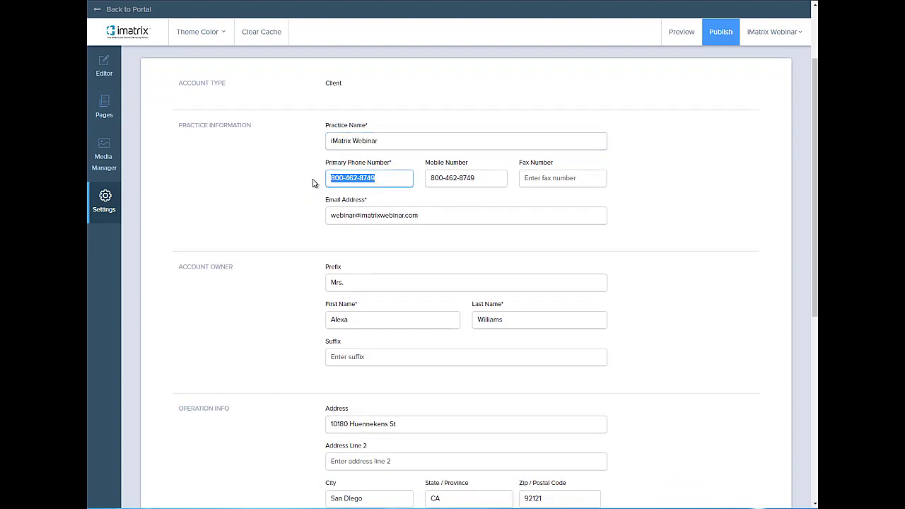
left_click_drag(398, 177, 303, 184)
left_click(394, 177)
left_click_drag(399, 141, 290, 143)
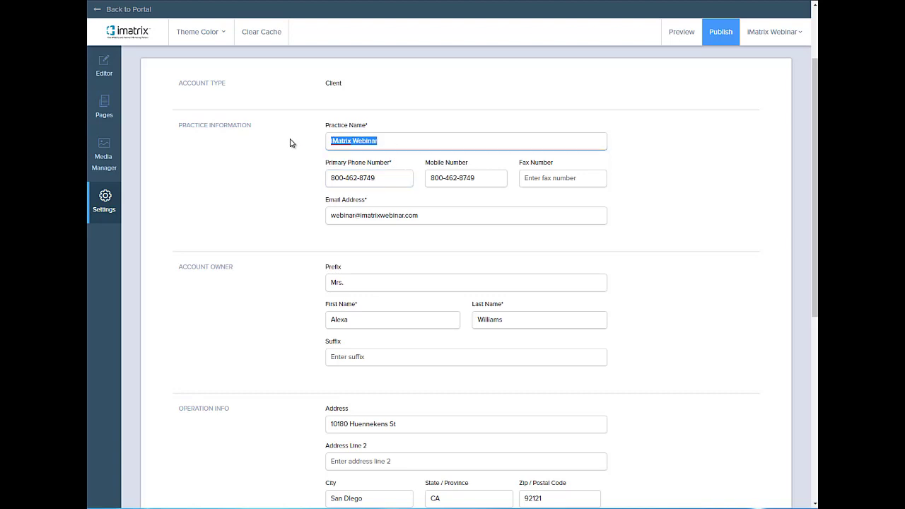
left_click_drag(434, 215, 291, 224)
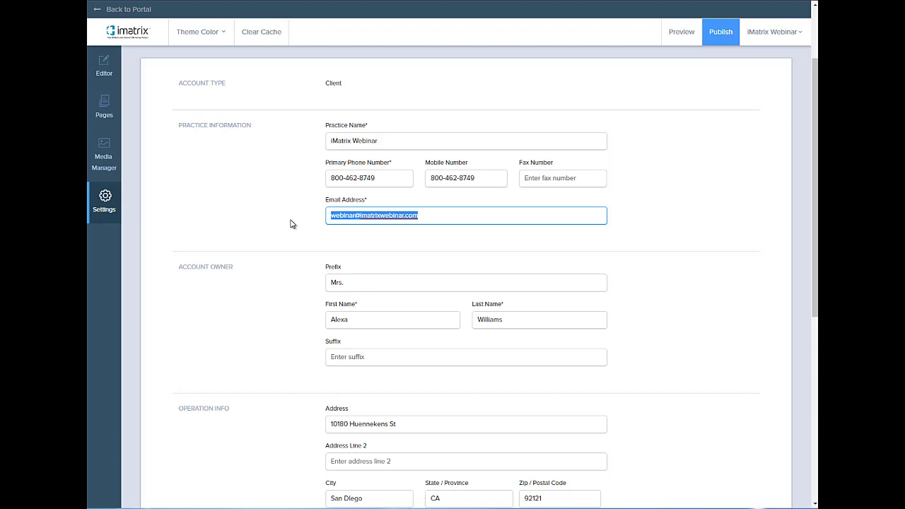
left_click(507, 219)
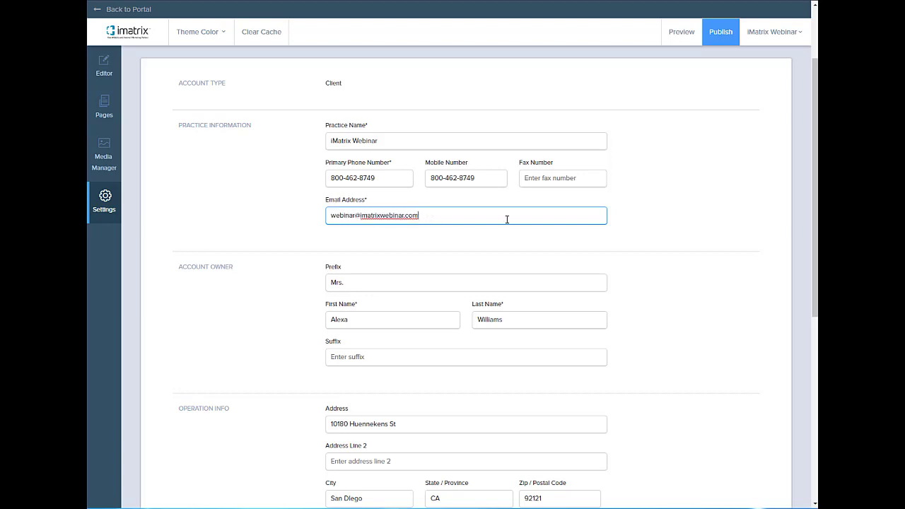
left_click_drag(506, 219, 325, 219)
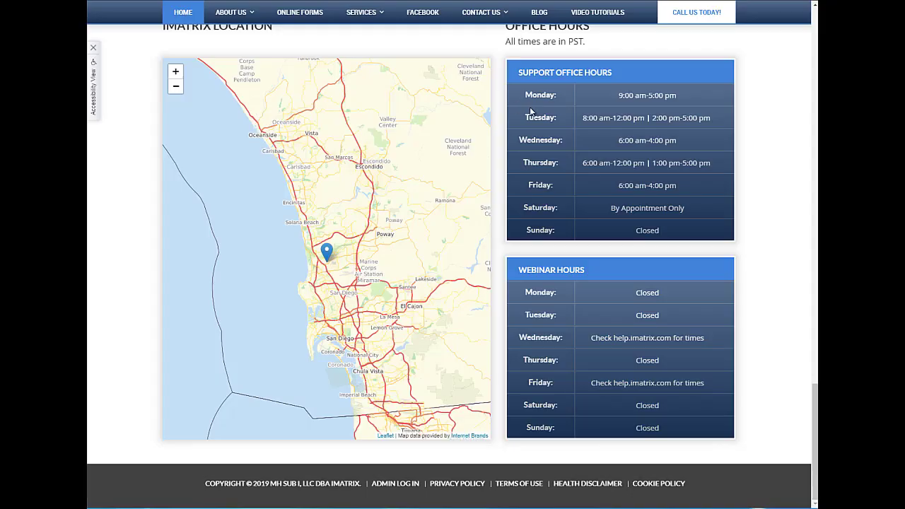
Examine the welcome heading on the live home page, where the practice name replaces its placeholder.
scroll(532, 109, "up", 7)
scroll(531, 109, "up", 15)
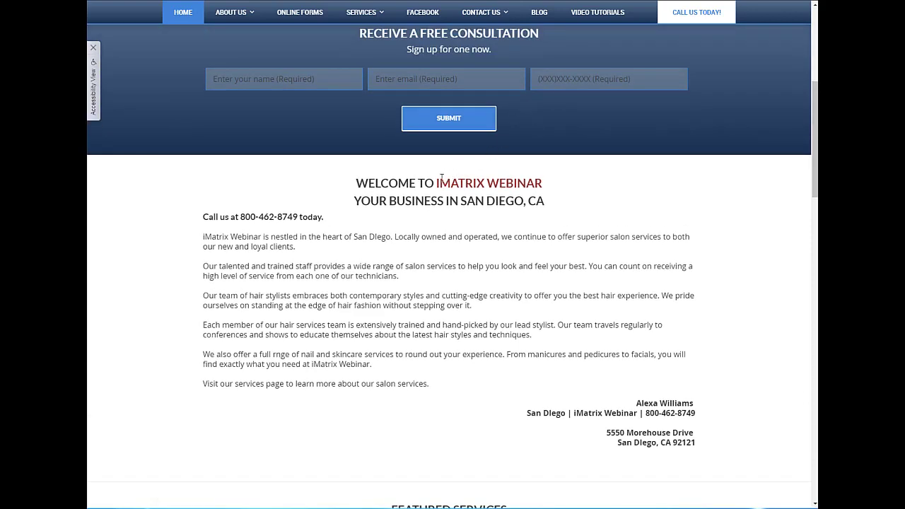
left_click_drag(435, 182, 550, 191)
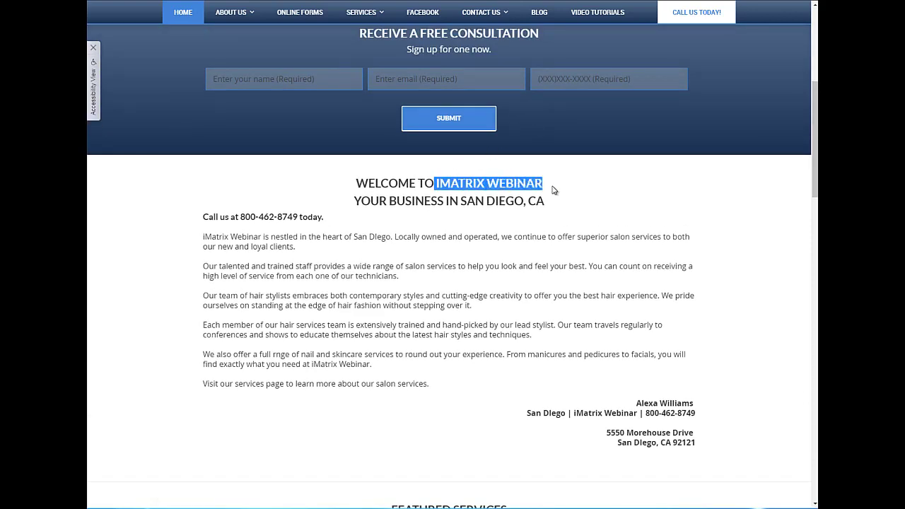
left_click(563, 189)
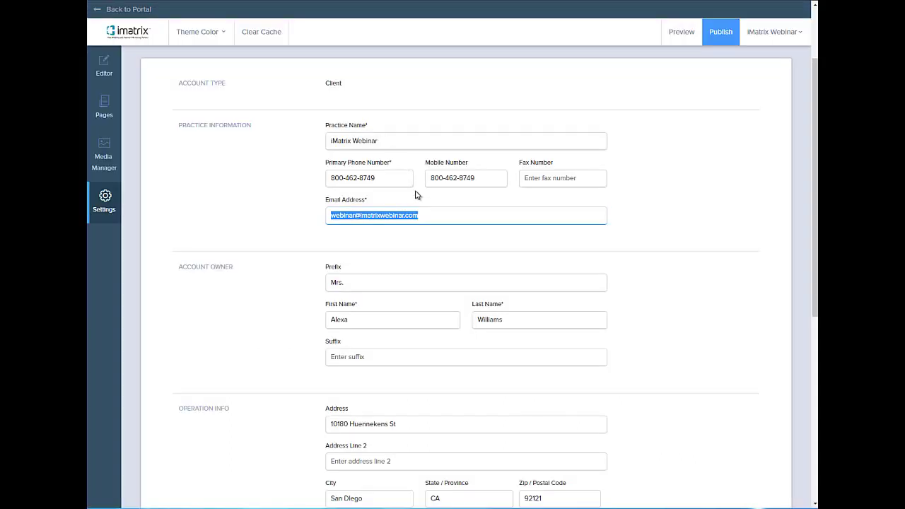
Go back to the account settings and check the phone number, email address and account owner's last name fields.
left_click(428, 215)
left_click(371, 178)
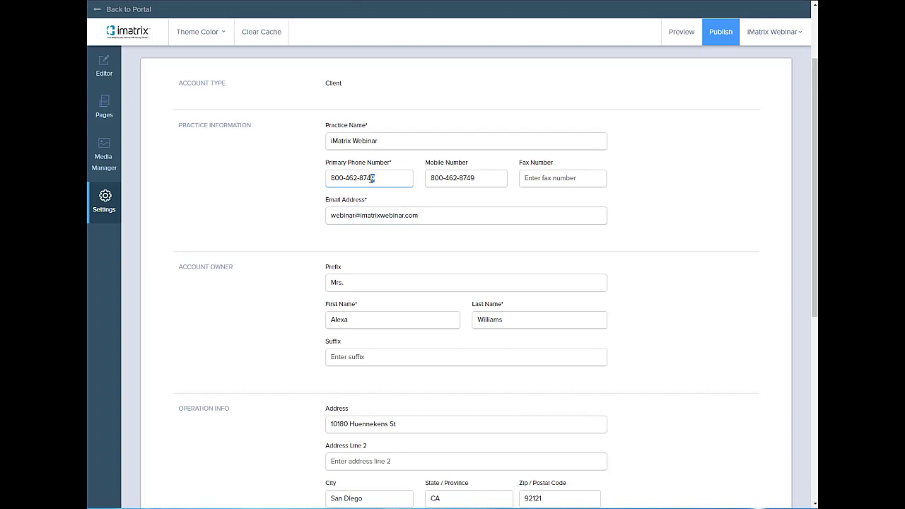
left_click(434, 212)
left_click_drag(521, 320, 456, 333)
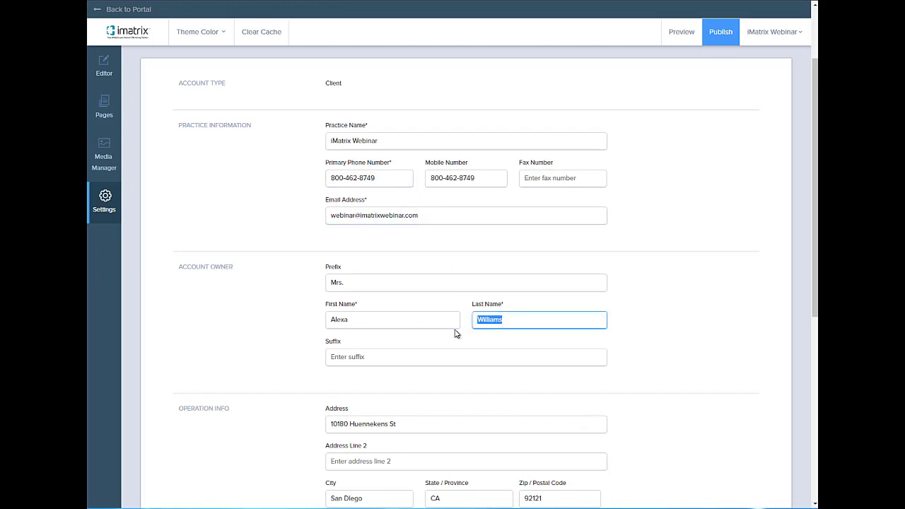
left_click(456, 333)
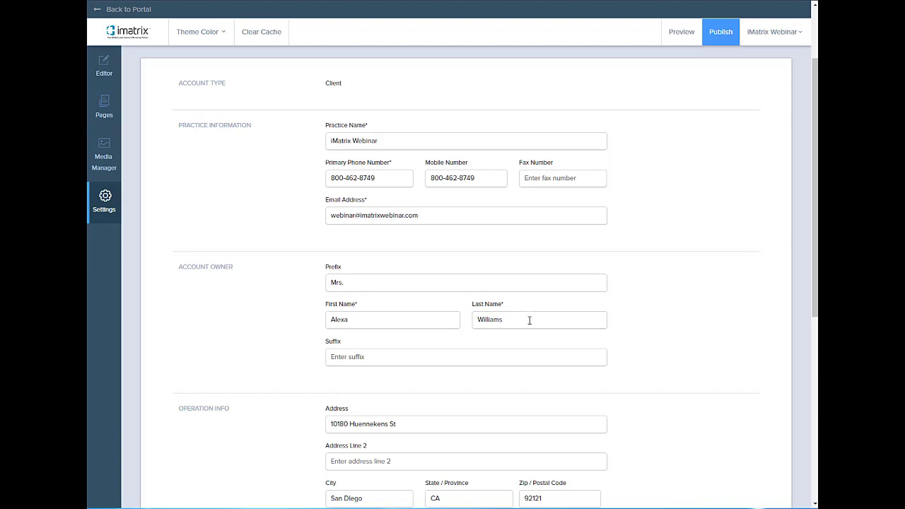
left_click_drag(528, 320, 459, 323)
Switch back to the page editor and follow the site navigation to the Contact Us page.
key("ctrl+Tab")
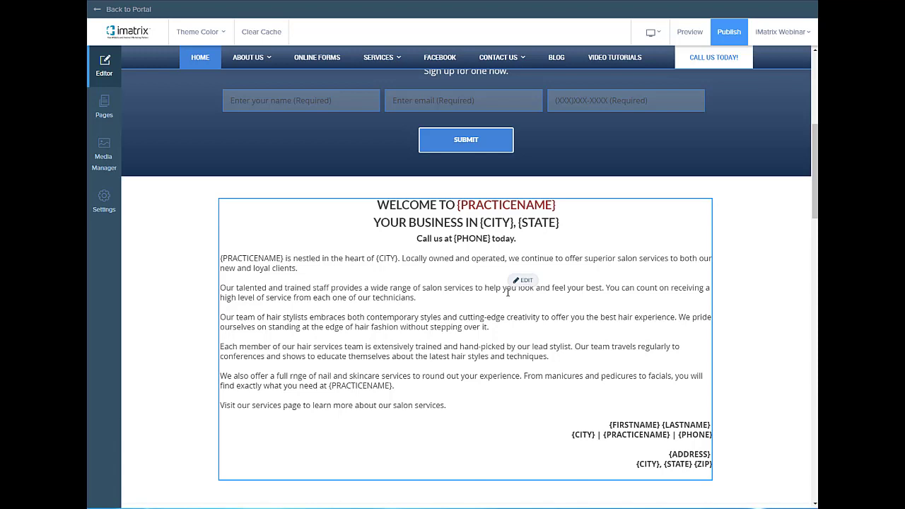
scroll(508, 292, "up", 1)
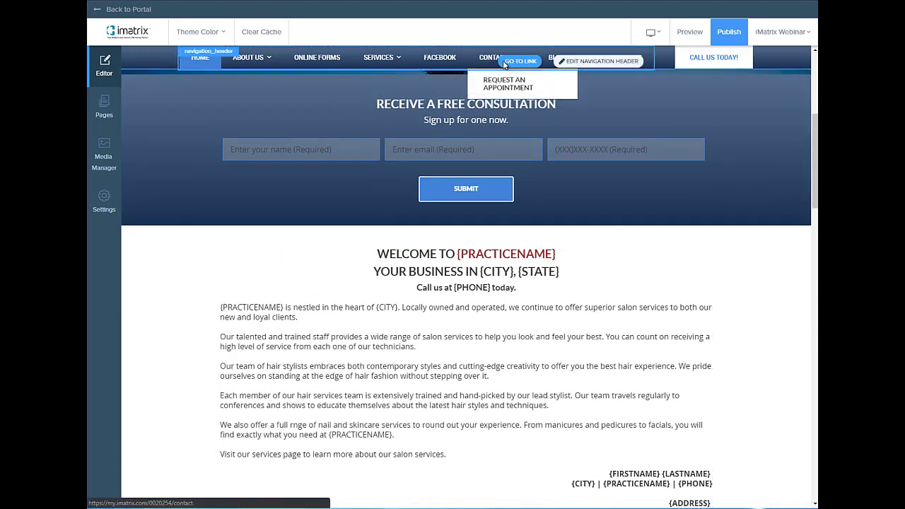
left_click(504, 64)
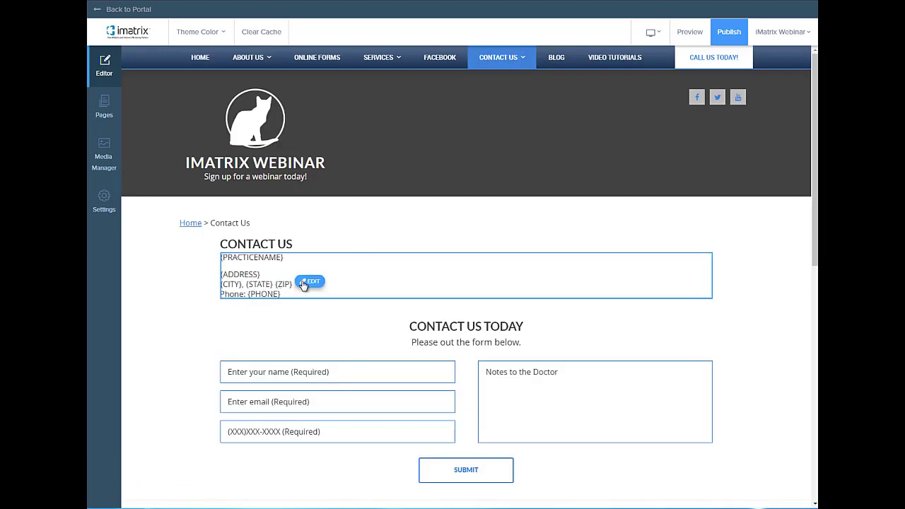
Add a "Fax:" line with the Fax content variable {FAX} below the phone line in the contact details, and save it.
left_click(309, 281)
key("Return")
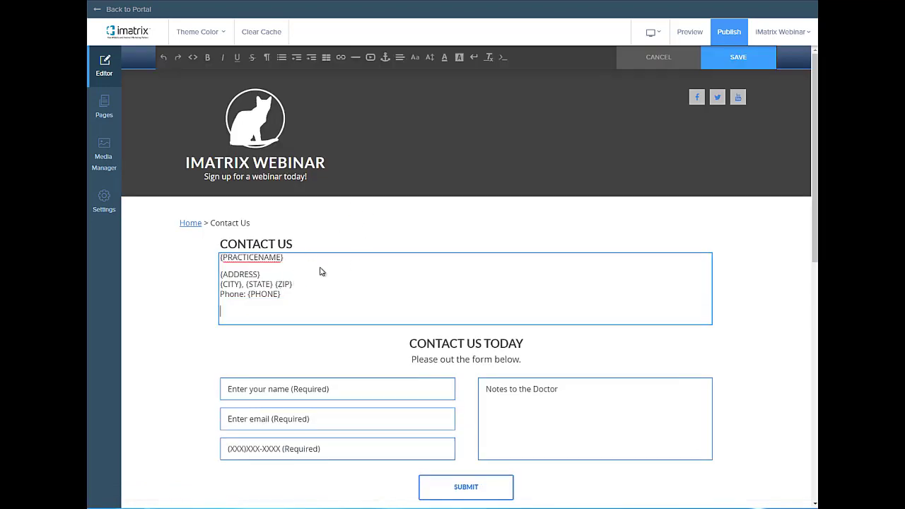
type("Fax:")
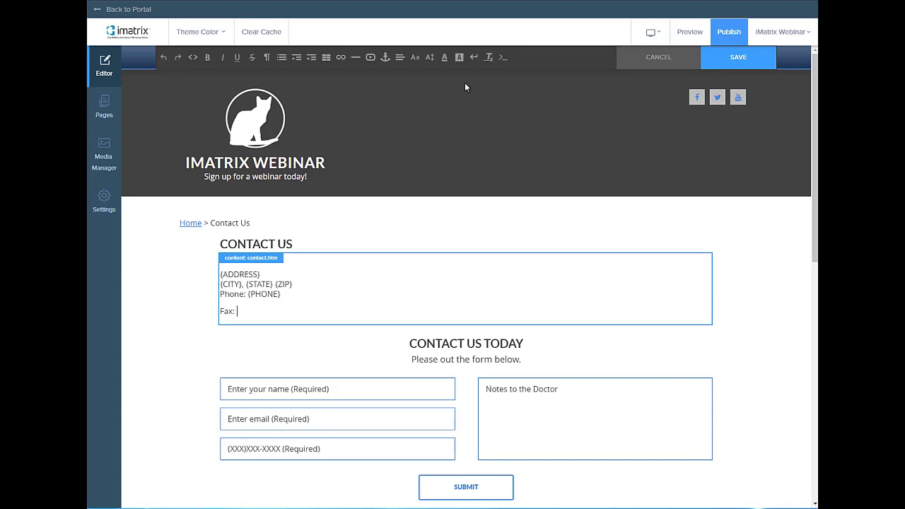
left_click(502, 56)
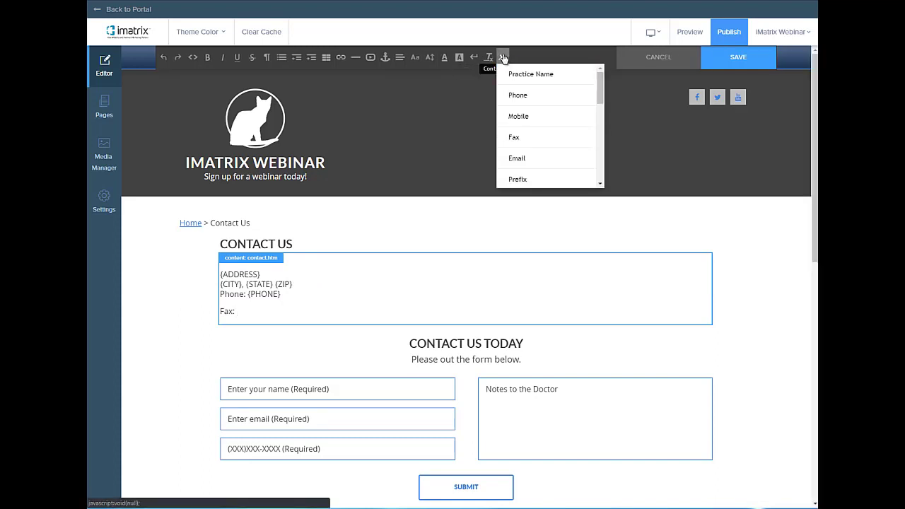
left_click(534, 142)
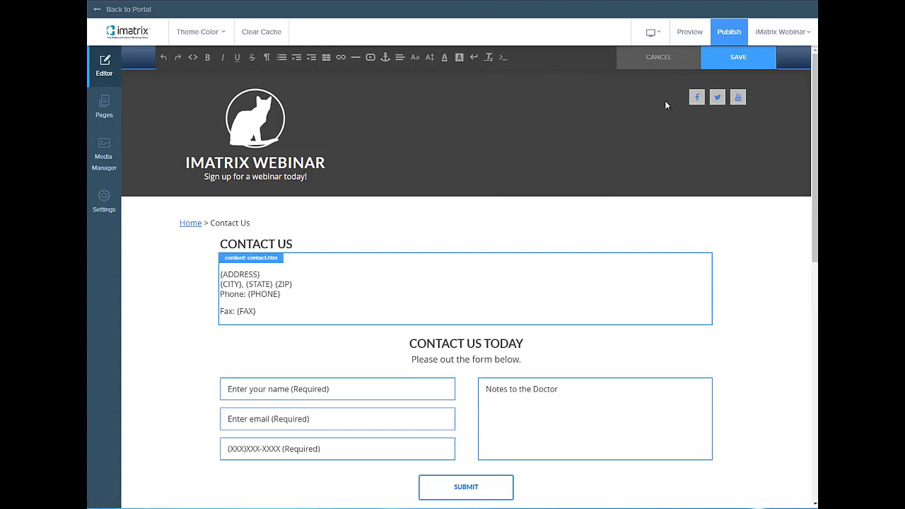
left_click(715, 60)
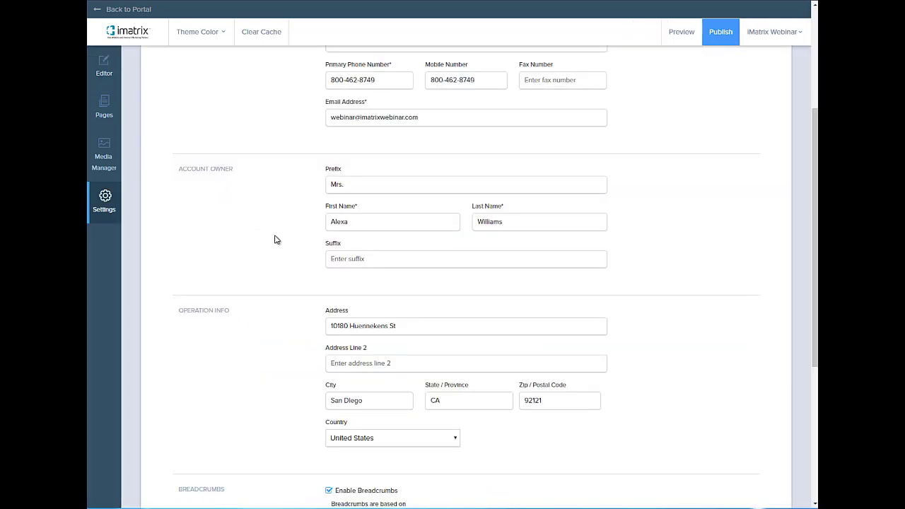
Review the Operation Info, Breadcrumbs and Browser Icon sections of the account settings.
scroll(276, 240, "down", 4)
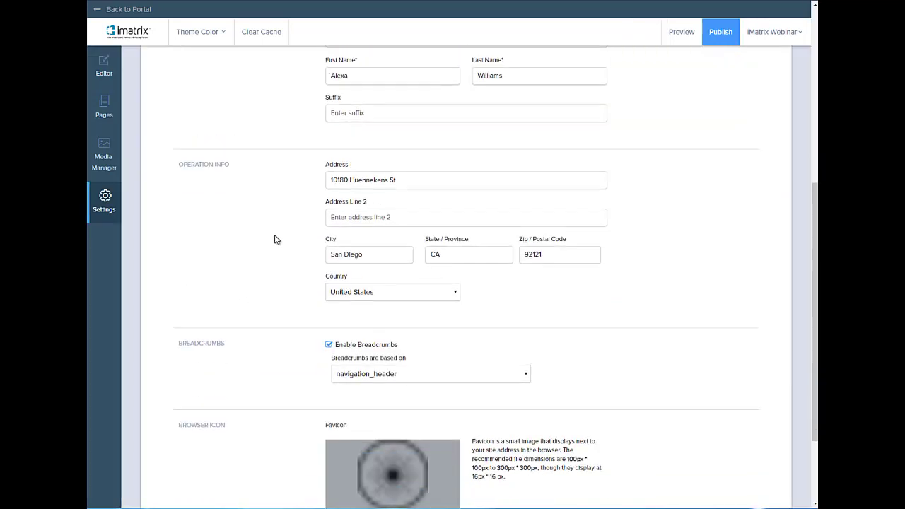
left_click(328, 246)
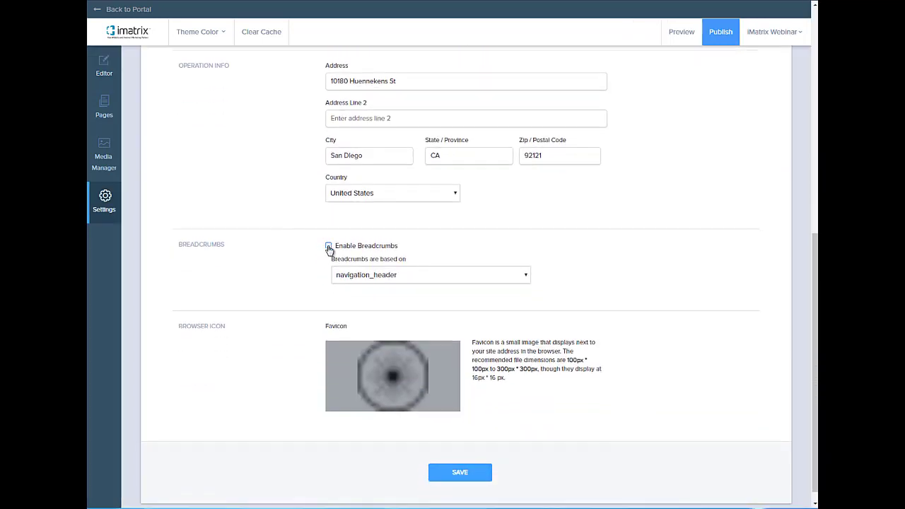
mouse_move(362, 398)
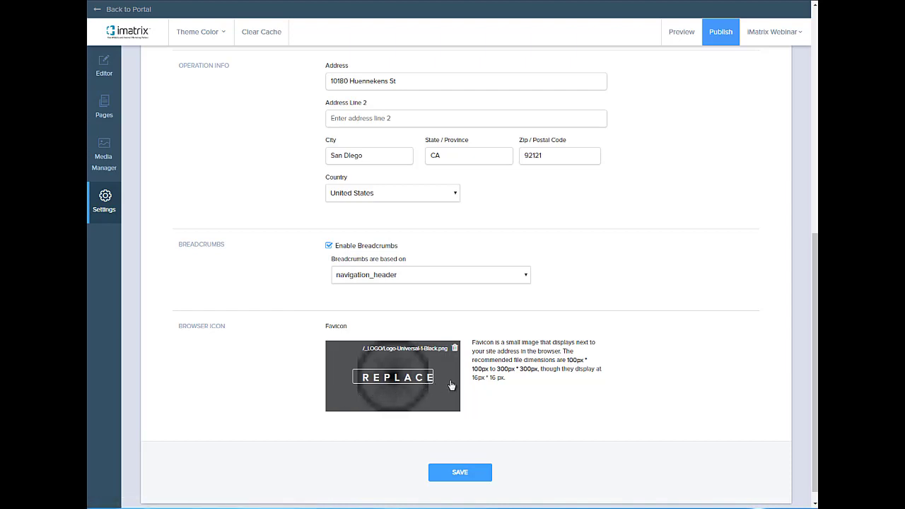
scroll(430, 374, "down", 1)
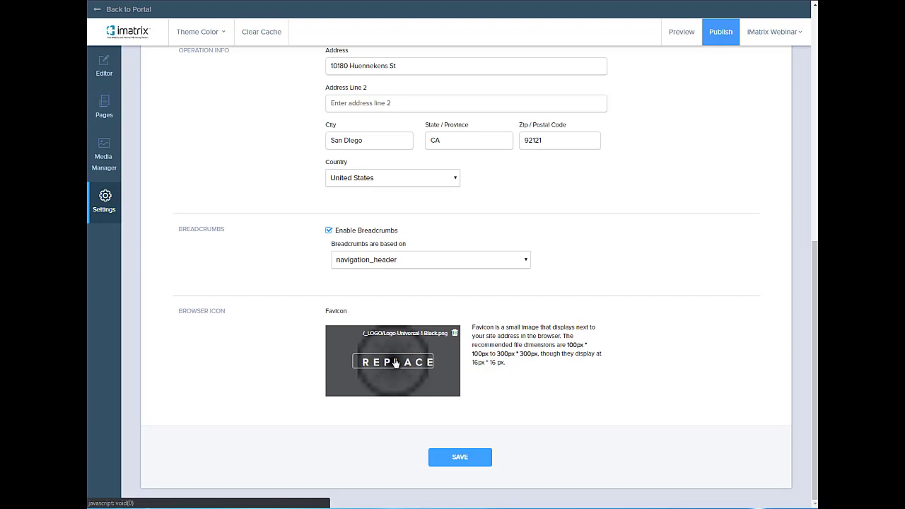
Try to replace the favicon with an image from the media library, browse its folders and cancel the selection.
left_click(394, 362)
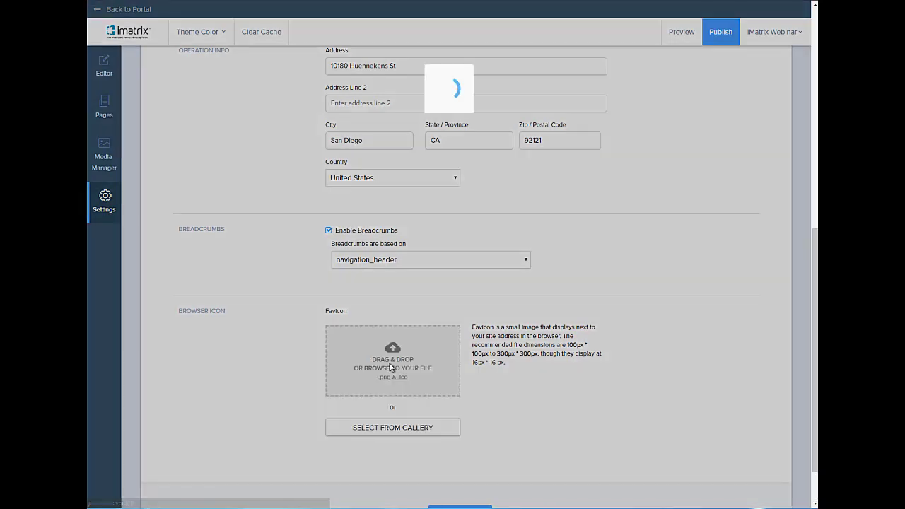
scroll(295, 251, "down", 2)
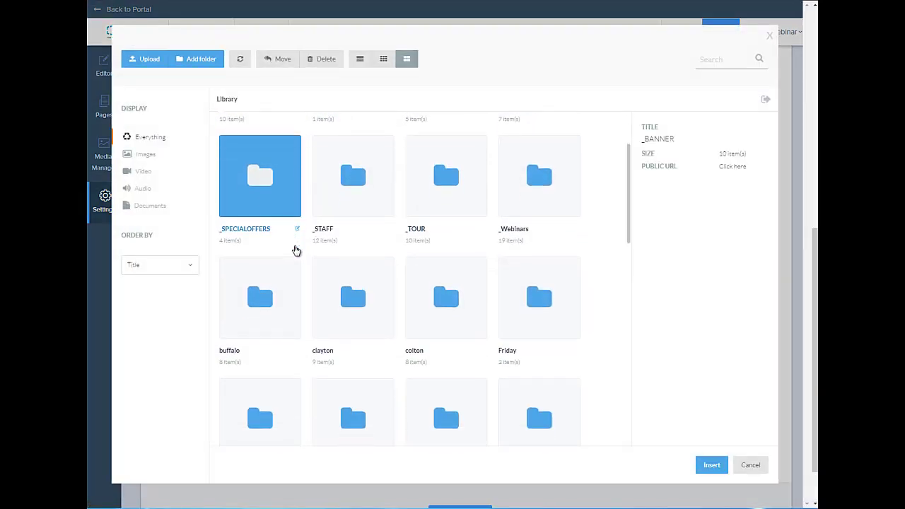
scroll(295, 250, "up", 3)
left_click(751, 464)
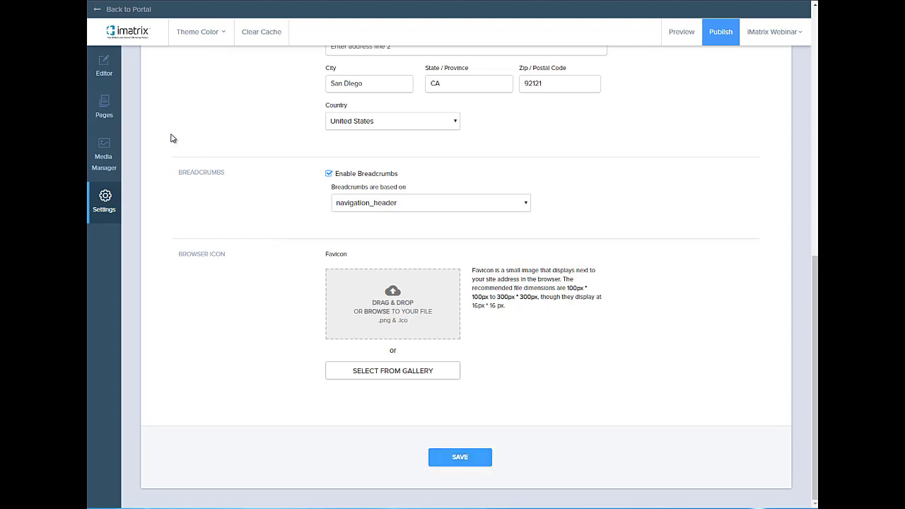
Return to the page editor, go to the Home page and open its Testimonials module for editing.
left_click(114, 73)
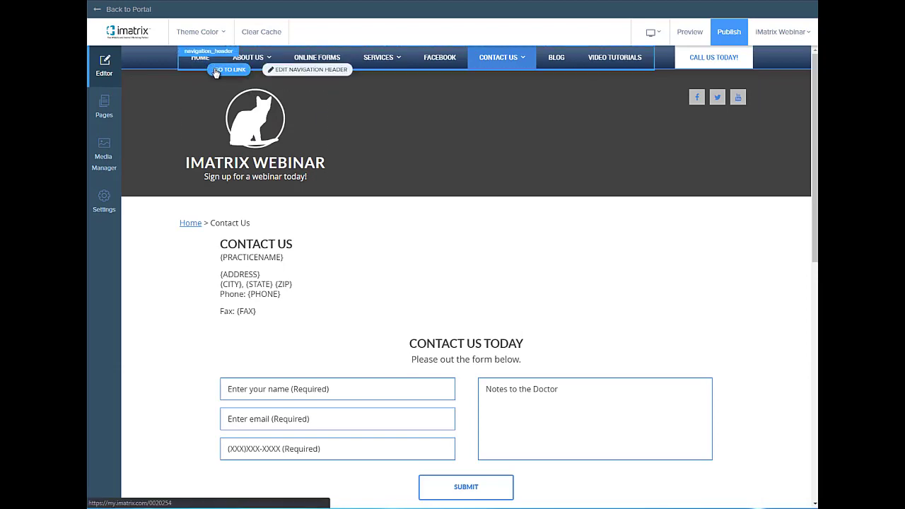
left_click(215, 69)
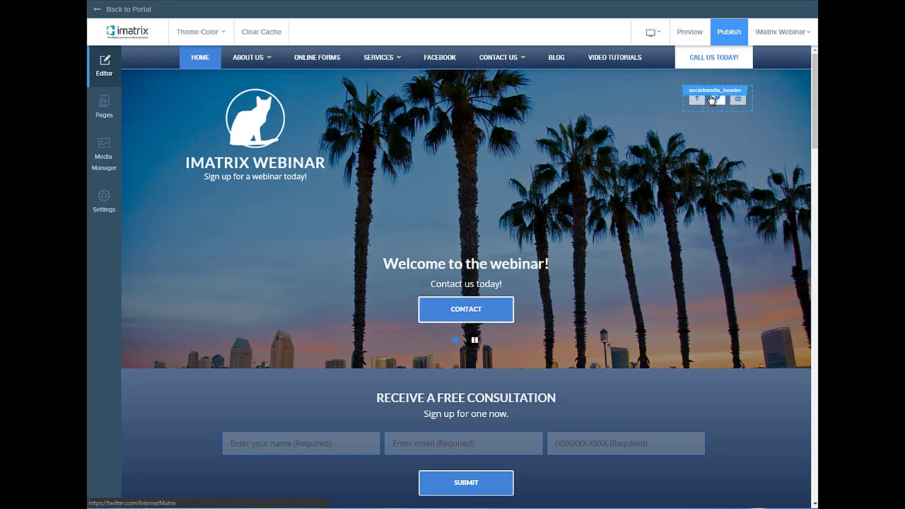
scroll(710, 99, "down", 8)
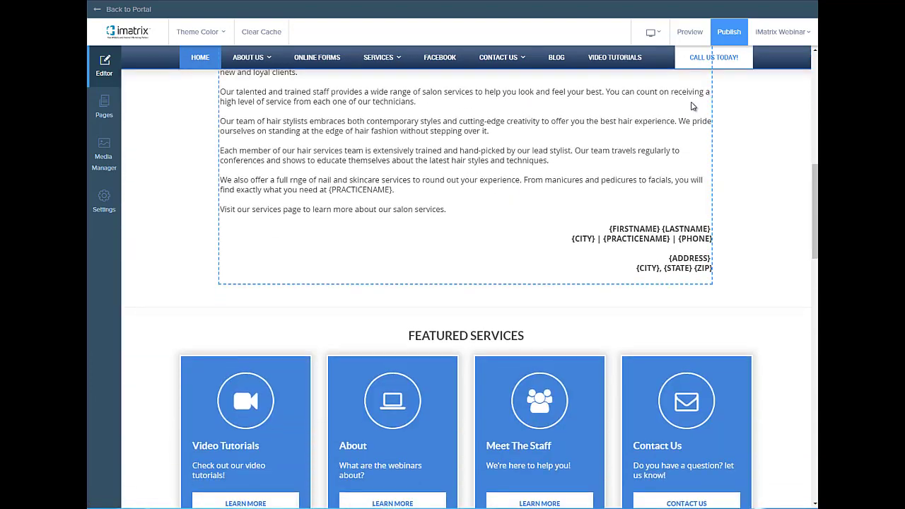
scroll(308, 248, "down", 6)
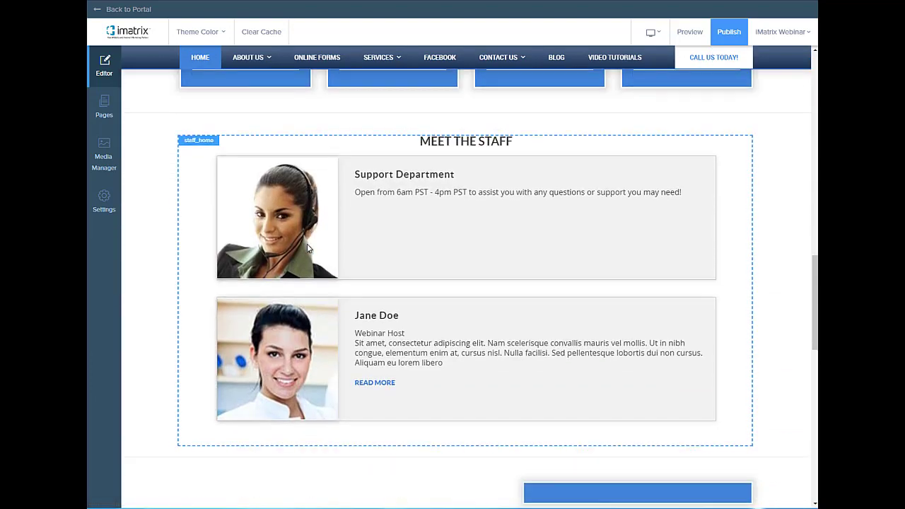
scroll(308, 248, "down", 5)
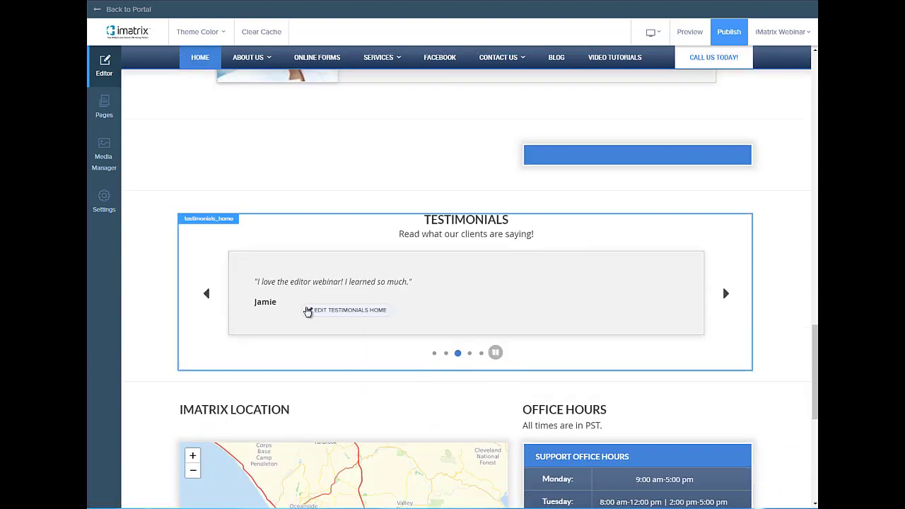
left_click(318, 311)
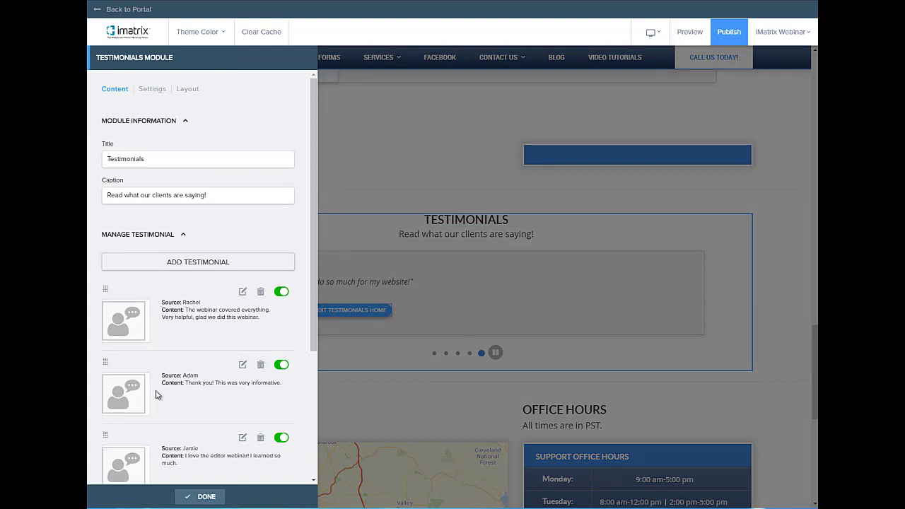
Look through the Testimonials module's settings and layout options, and return to its content and testimonial list.
left_click(163, 93)
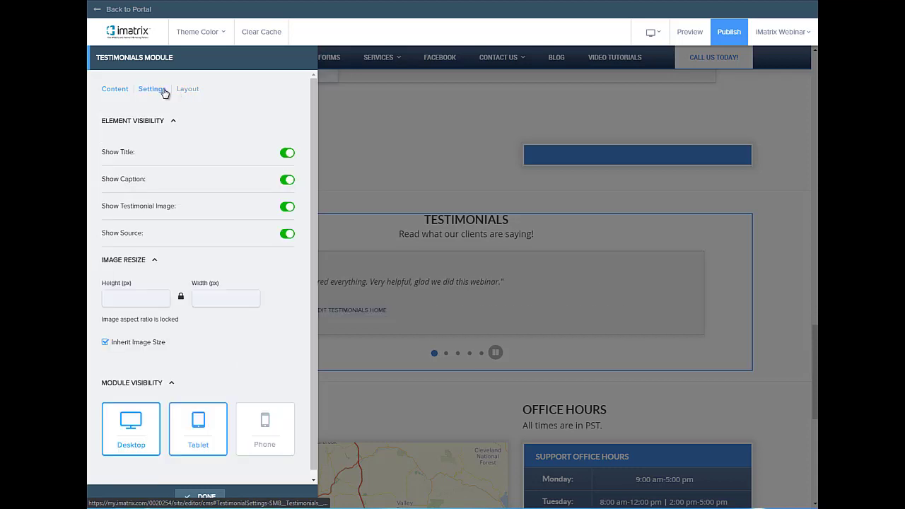
left_click(184, 90)
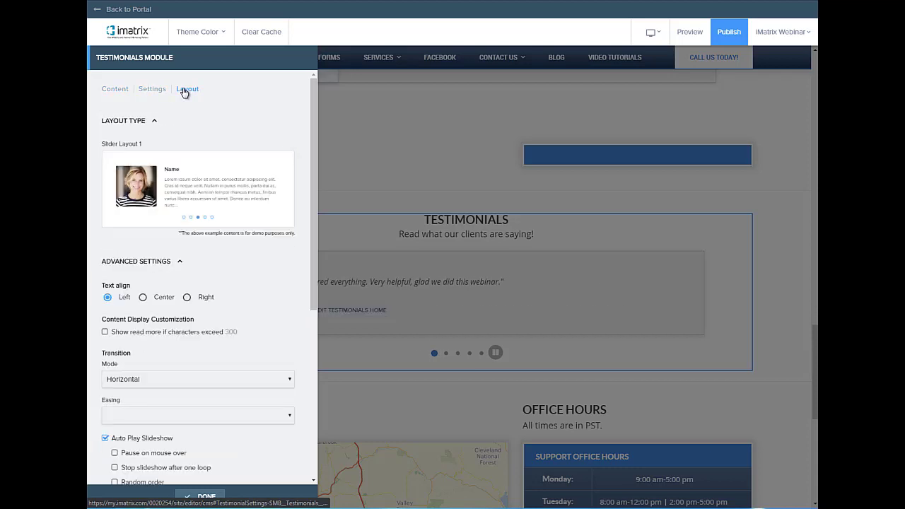
left_click(123, 92)
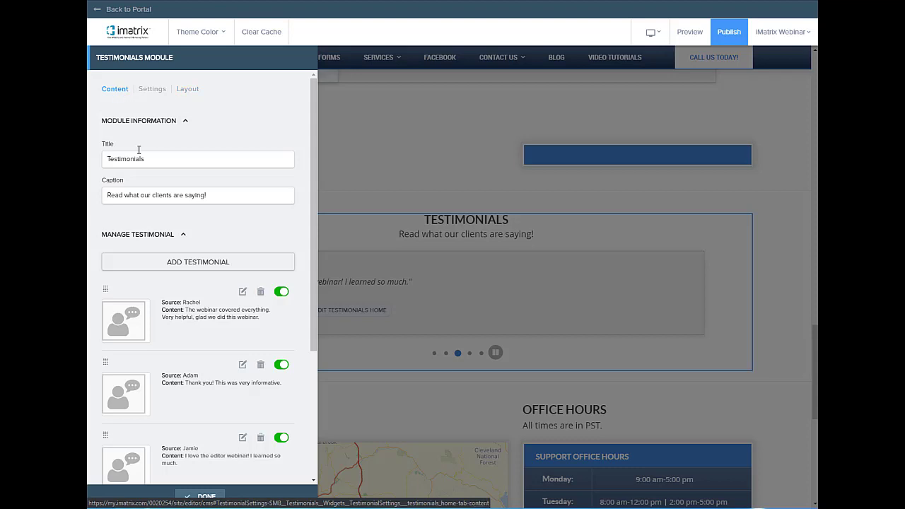
scroll(137, 149, "down", 1)
scroll(155, 247, "down", 2)
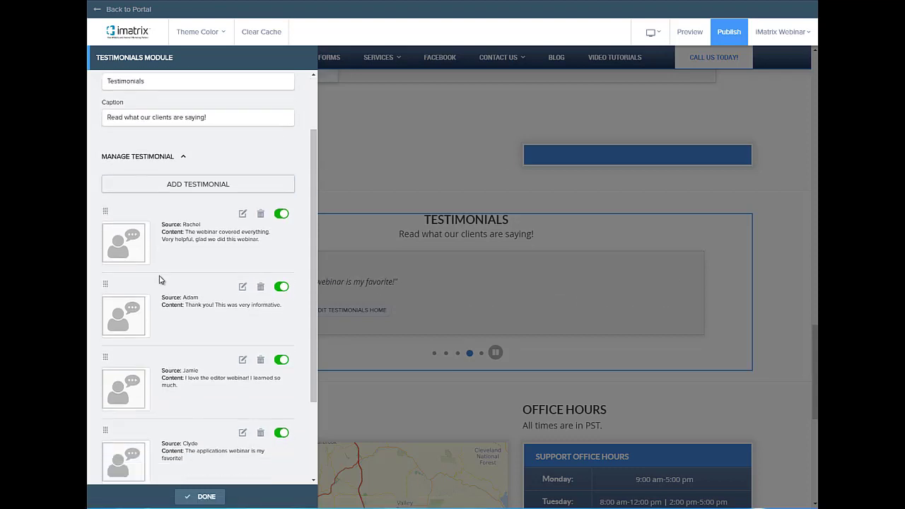
scroll(162, 283, "up", 3)
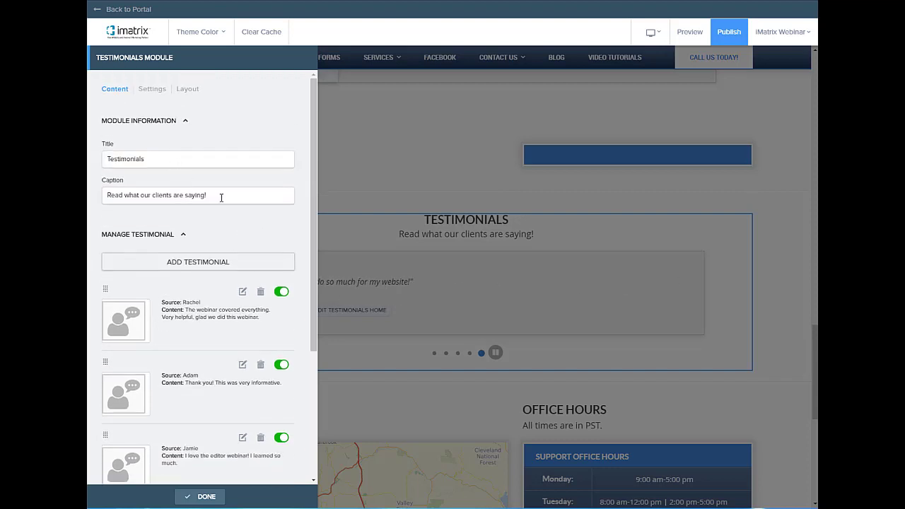
Check the module's caption field, the list of testimonials and the reorder handle of the first testimonial.
left_click(221, 197)
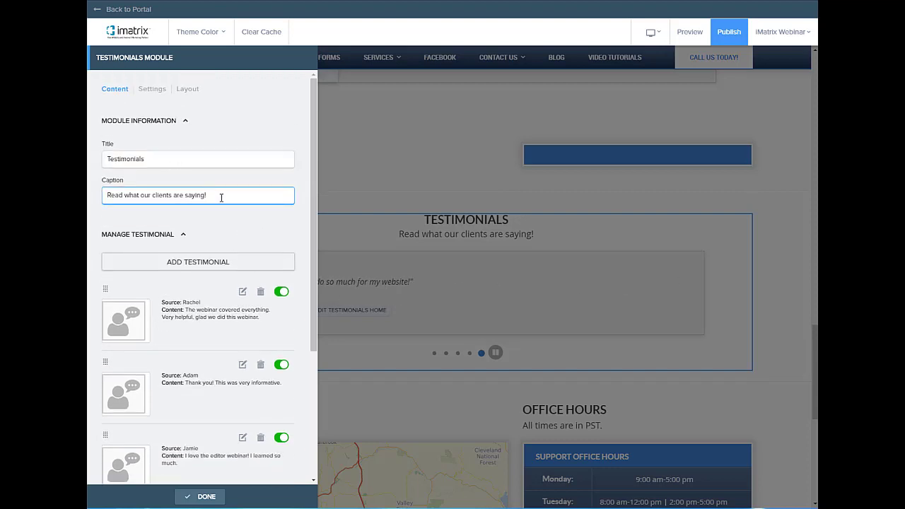
scroll(221, 200, "down", 1)
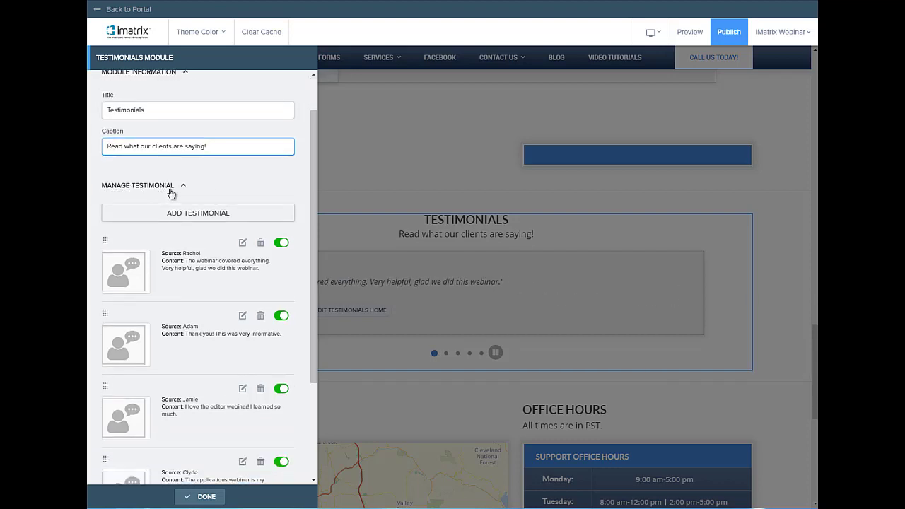
scroll(170, 192, "down", 1)
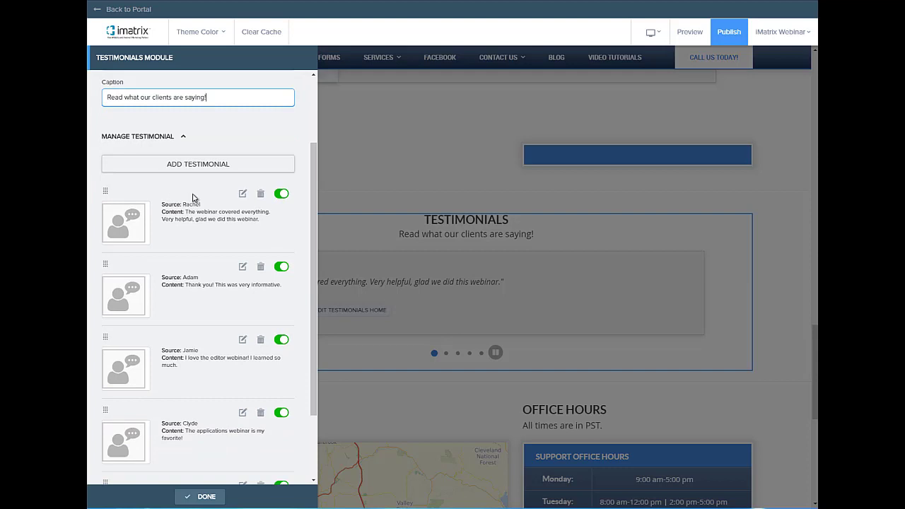
left_click(193, 198)
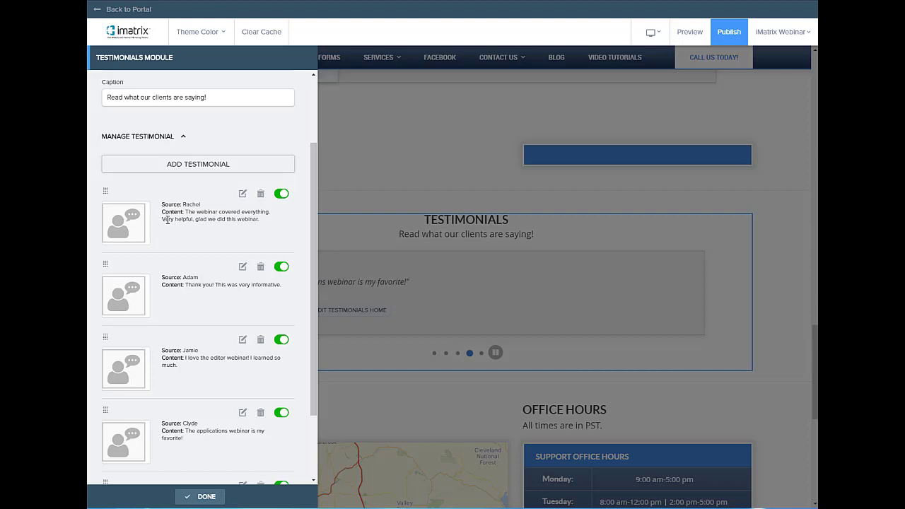
scroll(168, 220, "down", 1)
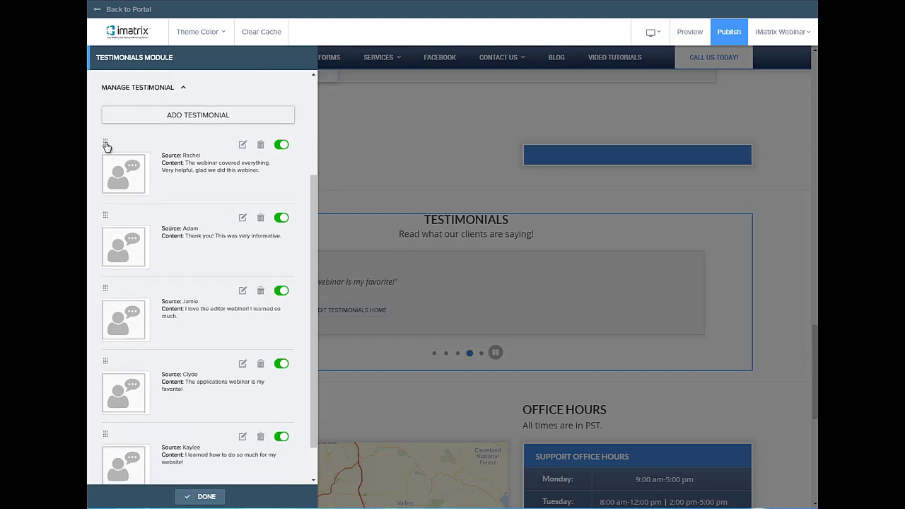
left_click_drag(105, 145, 135, 171)
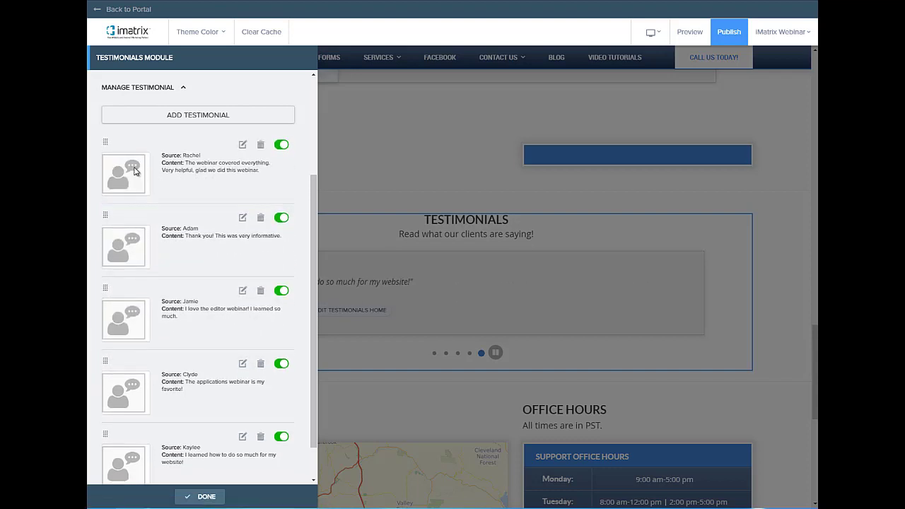
Open the first testimonial for editing, check its content, source and alt text fields, and cancel without saving.
left_click(242, 147)
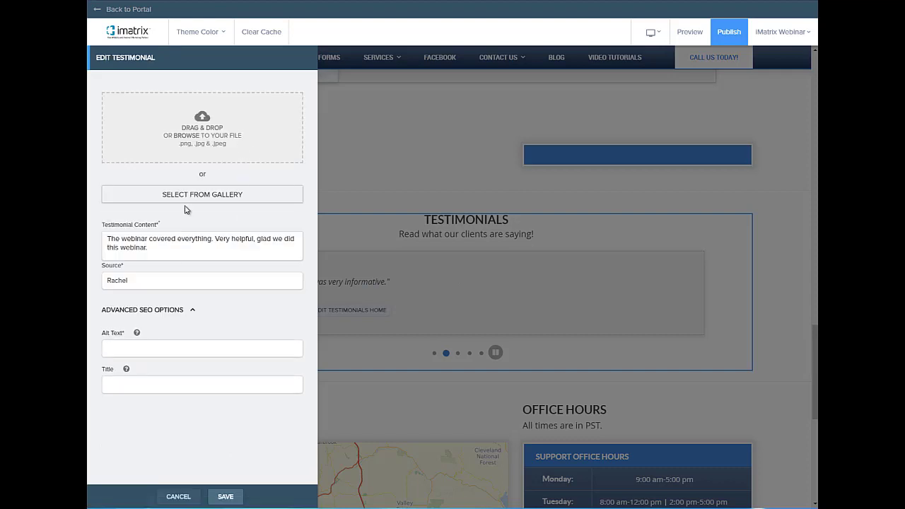
left_click(171, 254)
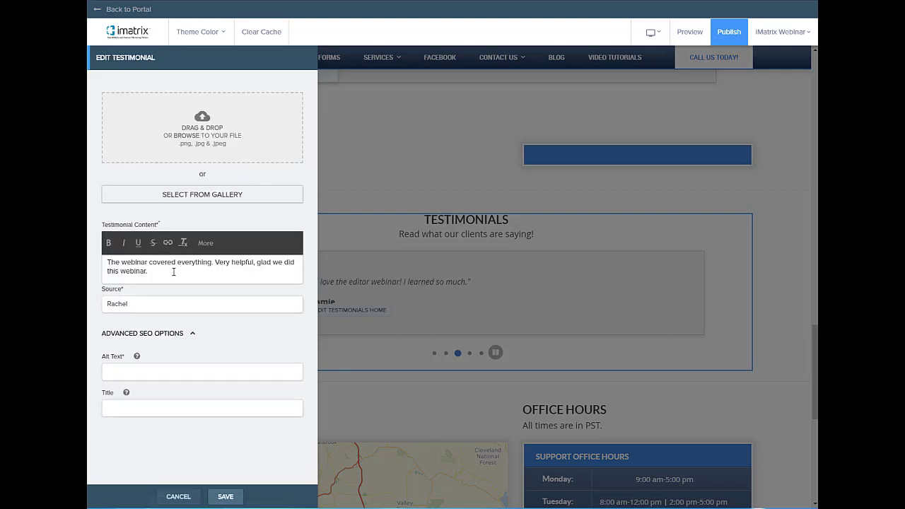
left_click_drag(173, 269, 103, 259)
left_click(167, 279)
left_click(151, 304)
left_click(161, 369)
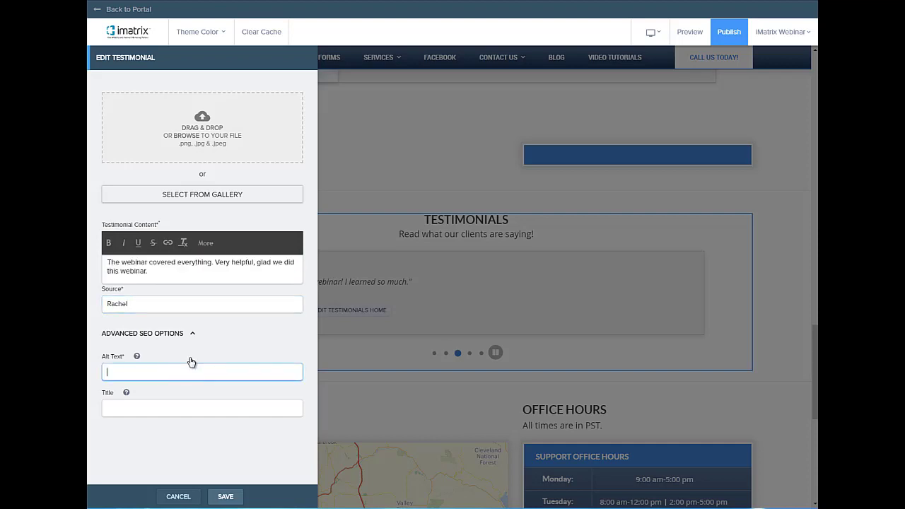
left_click(178, 496)
Switch off the first two testimonials and check their placement at the end of the testimonial list.
scroll(249, 242, "down", 1)
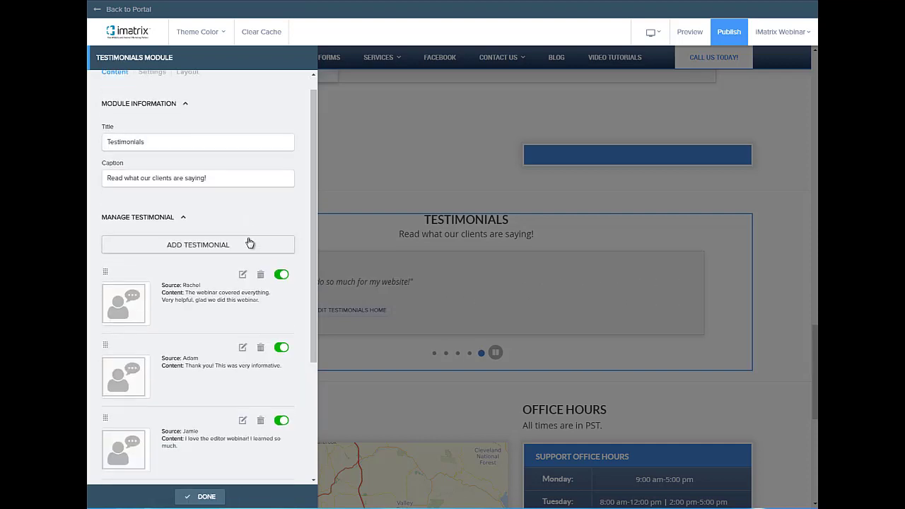
scroll(249, 242, "down", 1)
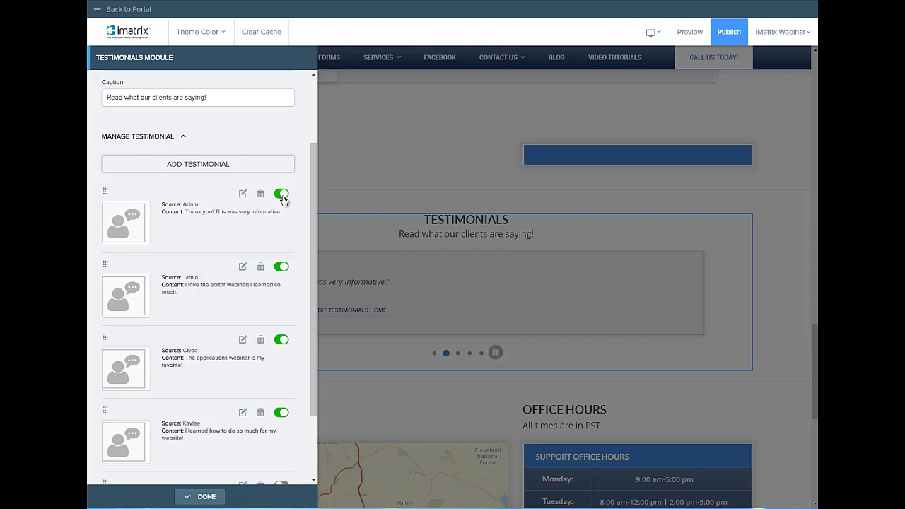
scroll(285, 212, "down", 2)
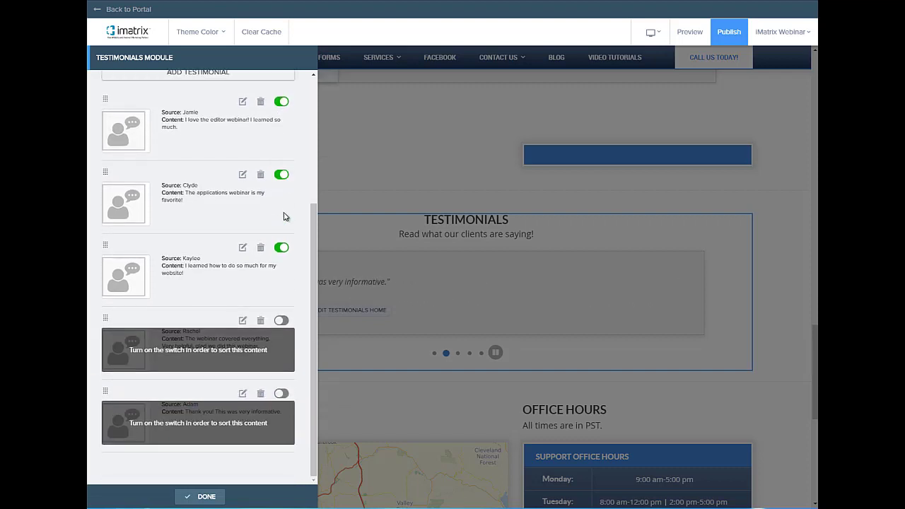
scroll(262, 430, "up", 4)
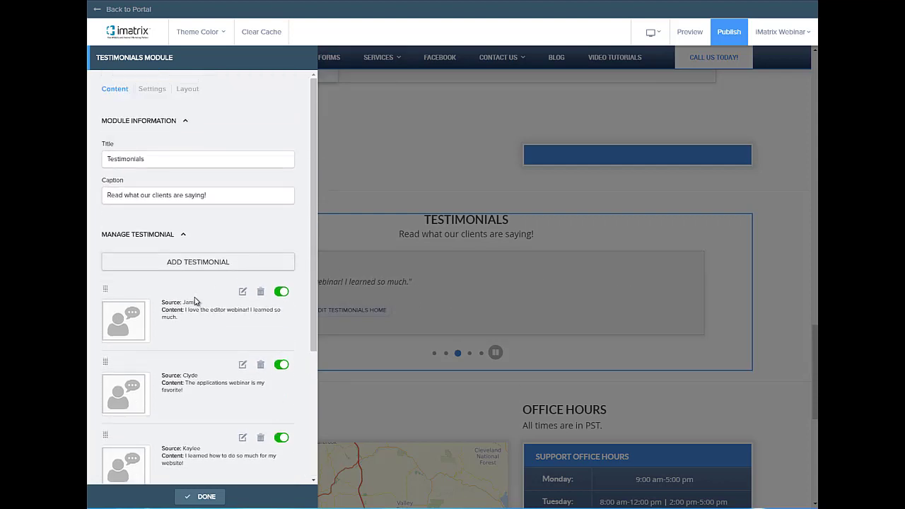
In the Testimonials module settings, try turning off Desktop and Tablet visibility, and turn both back on.
left_click(152, 90)
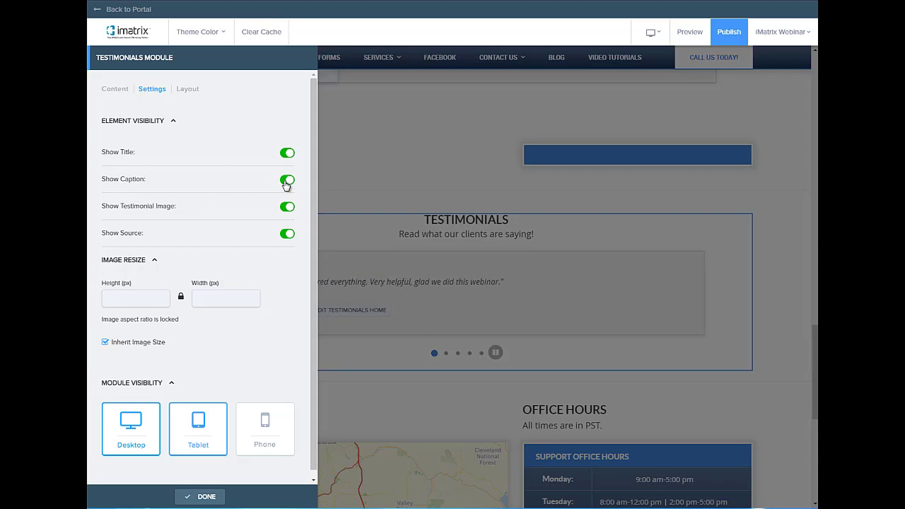
scroll(286, 183, "down", 1)
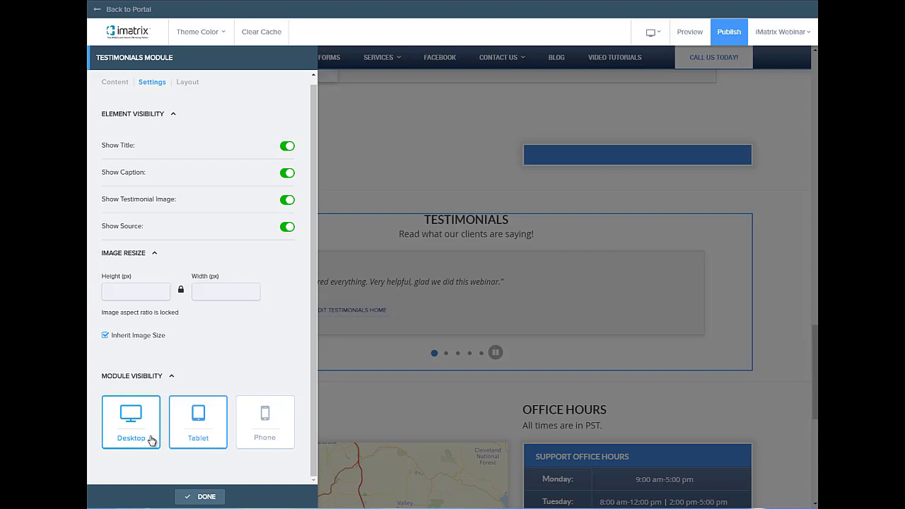
left_click(195, 436)
left_click(141, 438)
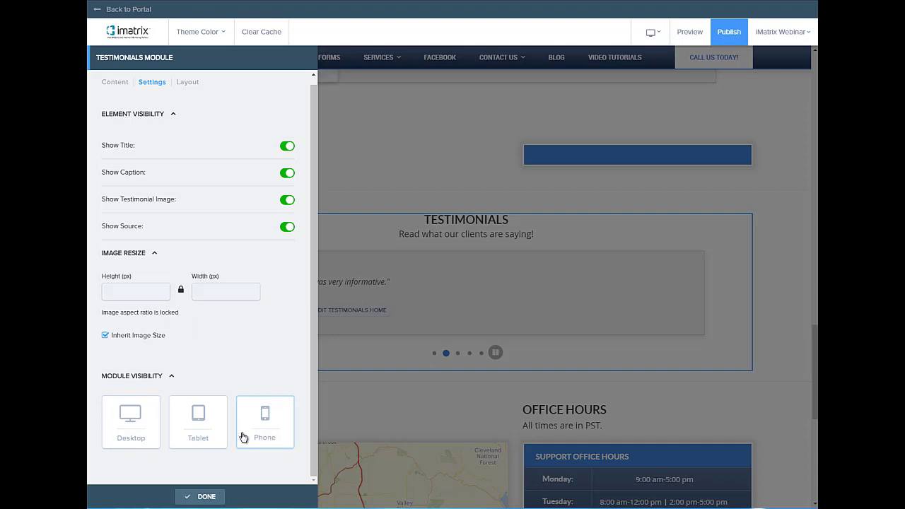
left_click(196, 433)
left_click(129, 433)
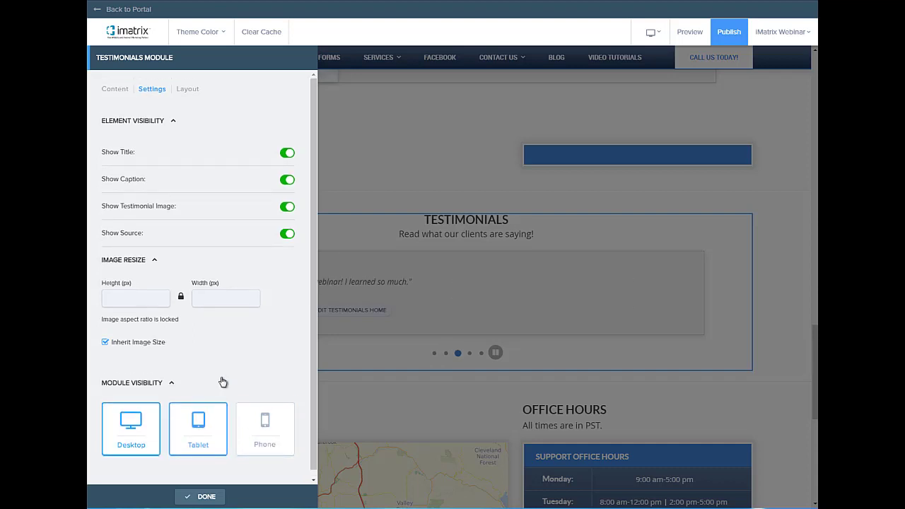
Open the Testimonials module's layout options and layout library, and check the text alignment, transition, slideshow and speed settings.
left_click(196, 90)
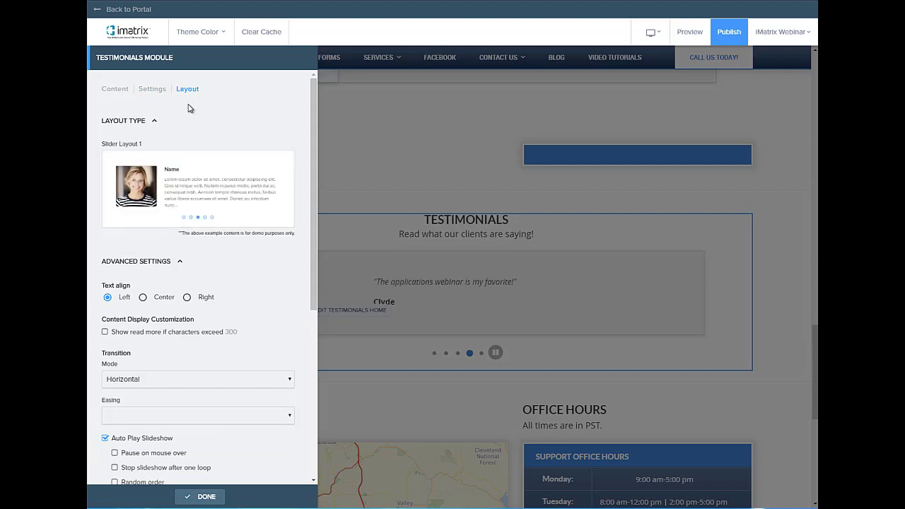
mouse_move(190, 168)
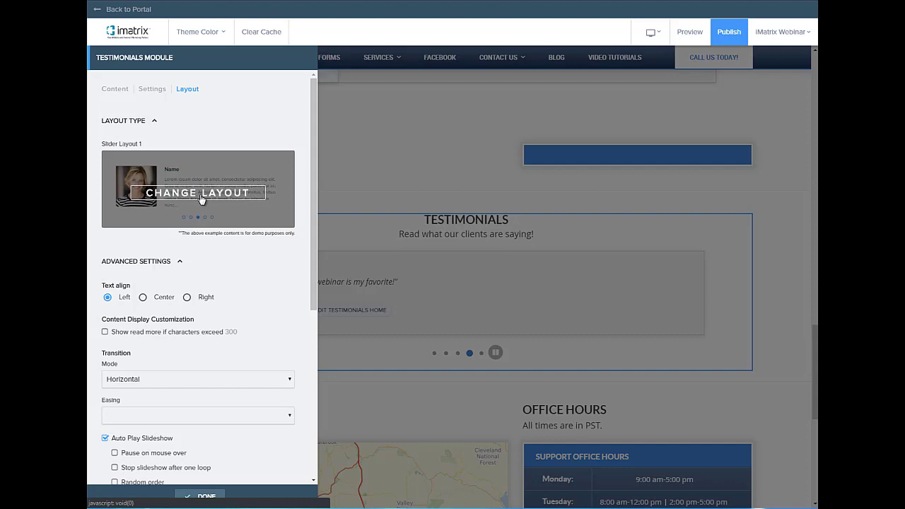
left_click(201, 200)
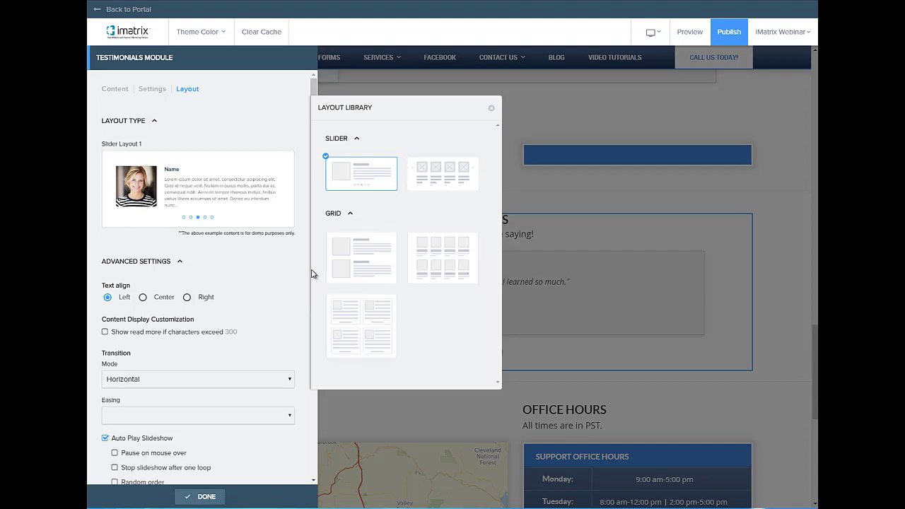
scroll(297, 268, "down", 1)
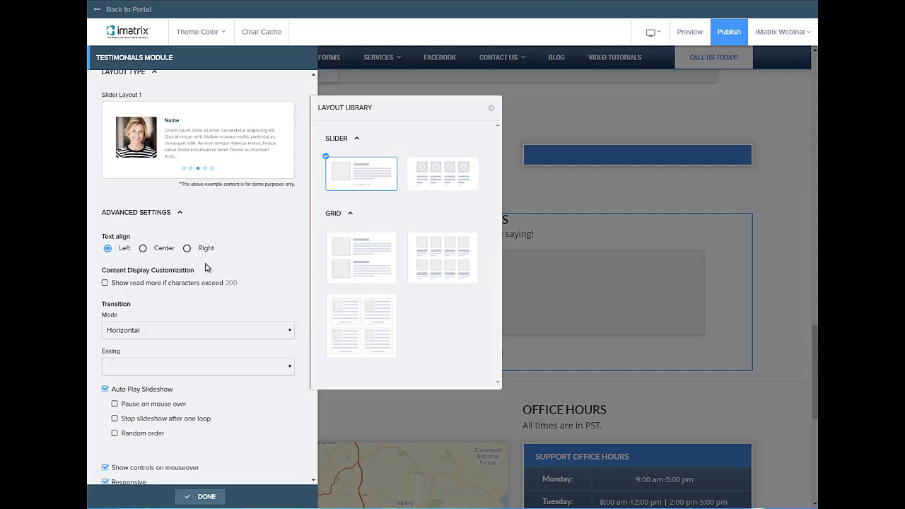
scroll(198, 275, "down", 5)
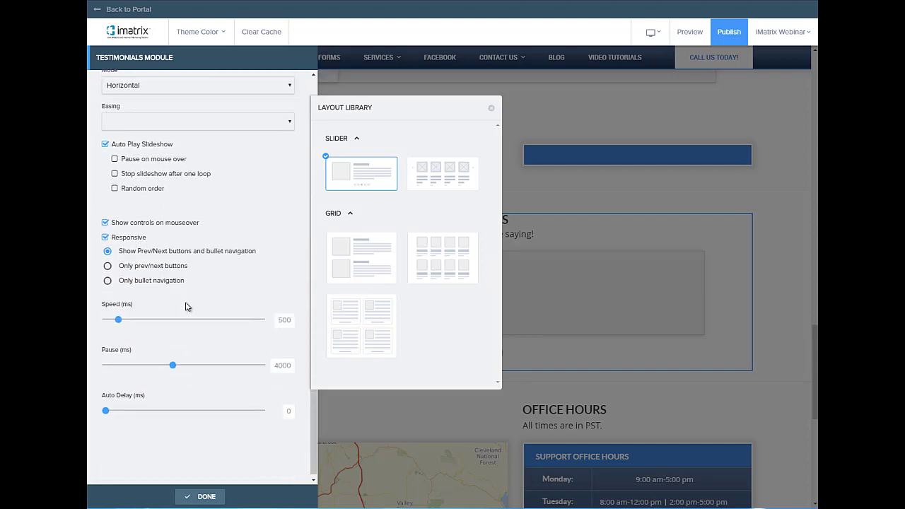
scroll(185, 306, "up", 4)
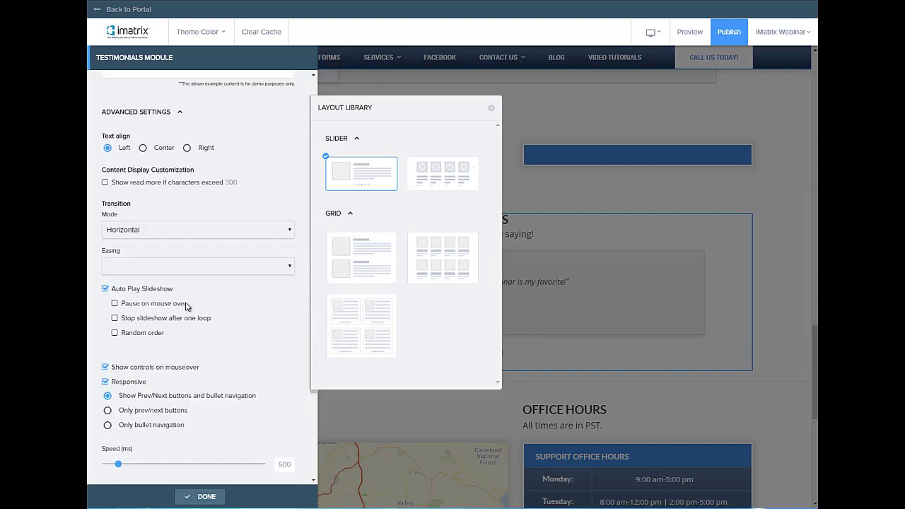
Try Grid Layout 1 for the testimonials, switch back to Slider Layout 1, and finish editing the module.
left_click(349, 275)
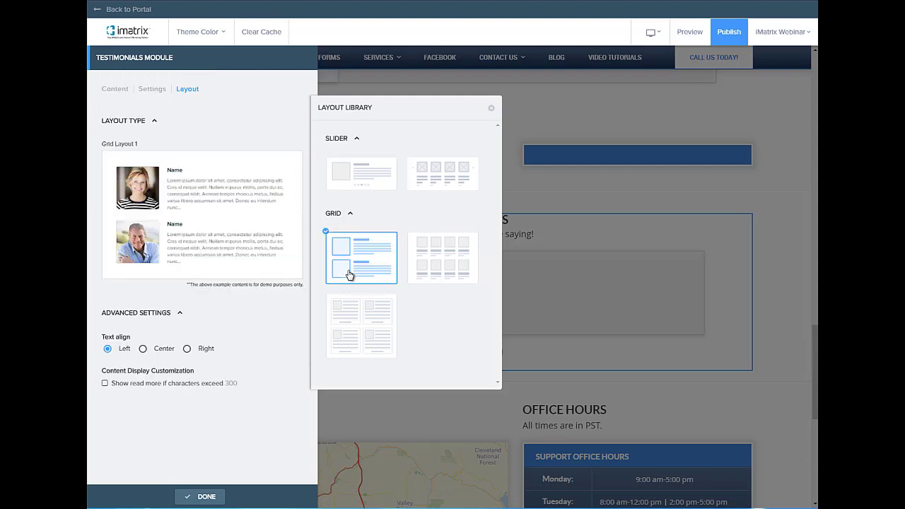
left_click(350, 198)
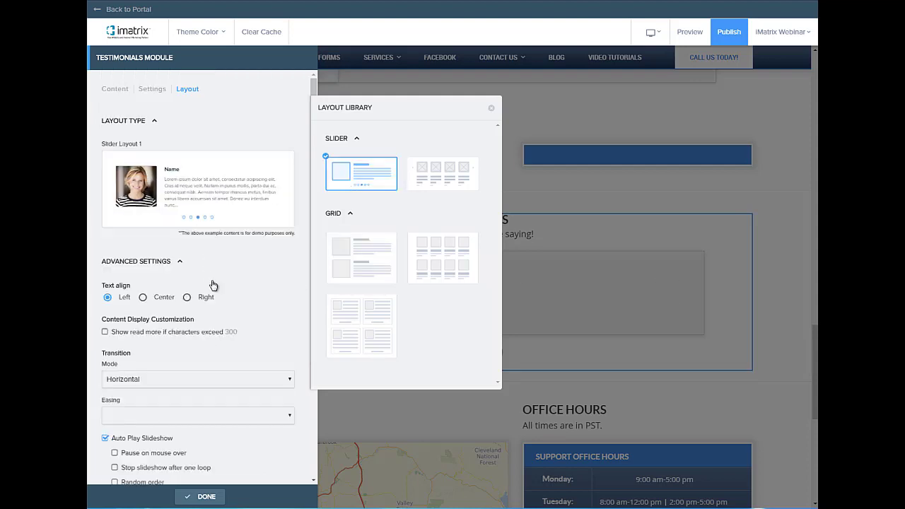
left_click(491, 107)
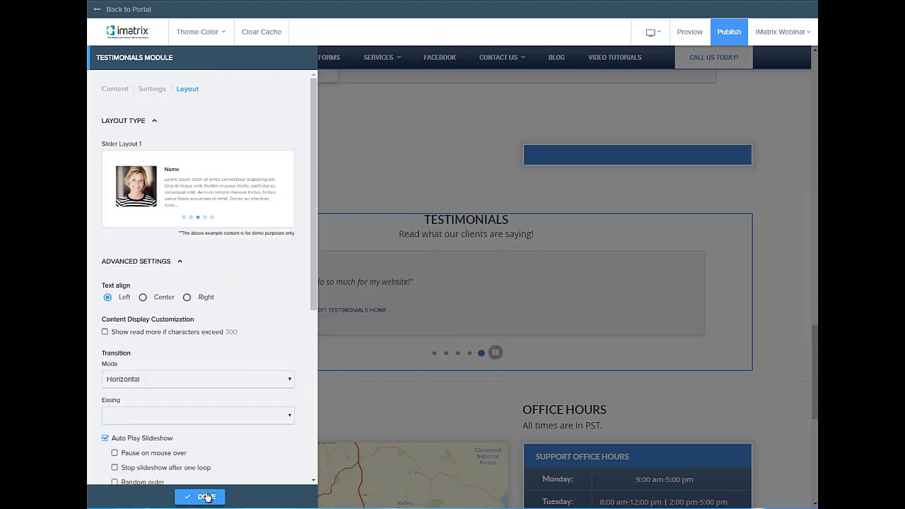
left_click(206, 497)
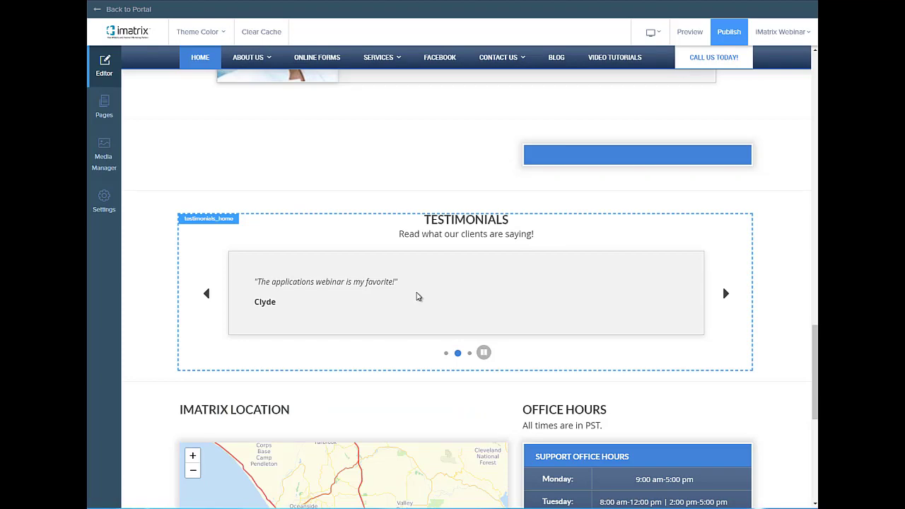
Check the About Us submenu in the home page's header navigation, and follow the Online Forms link to its page.
scroll(417, 296, "down", 2)
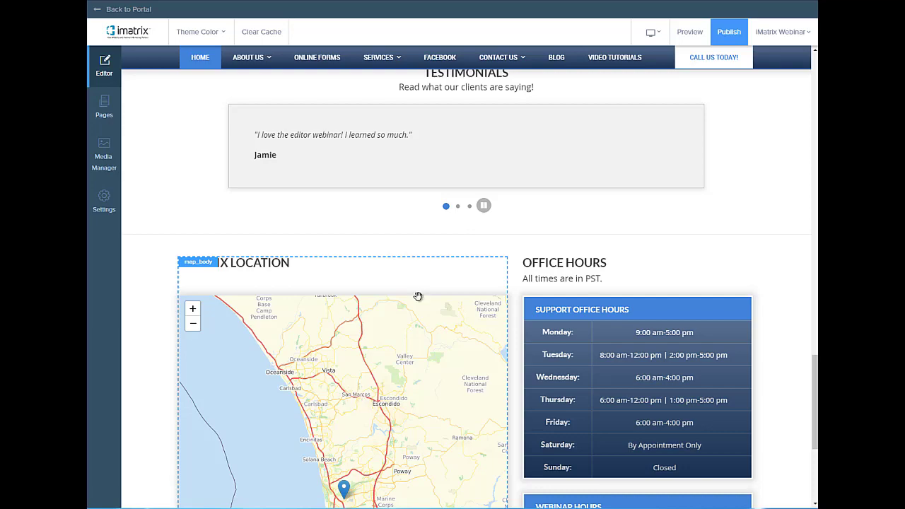
scroll(418, 296, "up", 14)
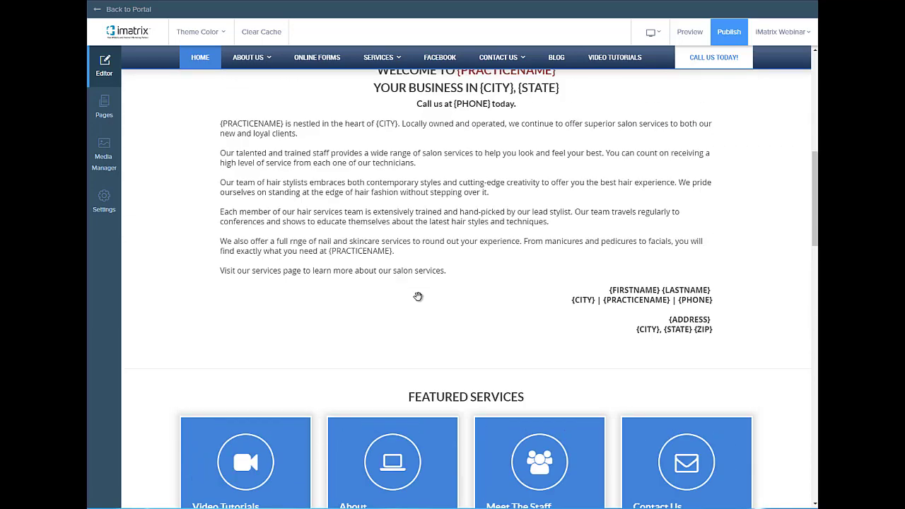
scroll(417, 296, "up", 6)
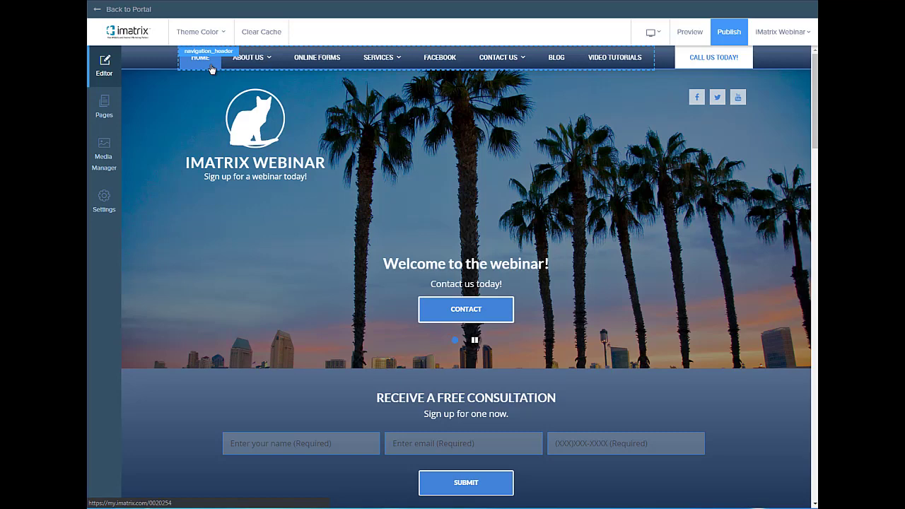
mouse_move(244, 63)
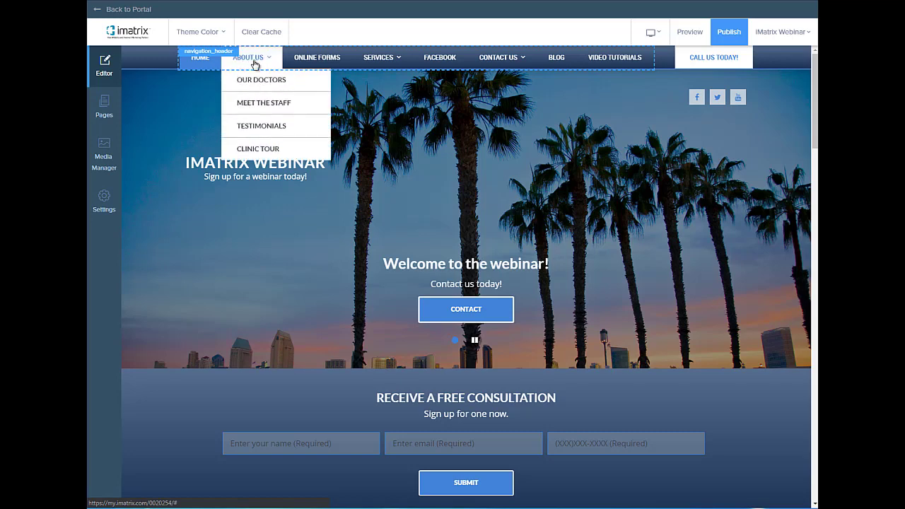
left_click(258, 64)
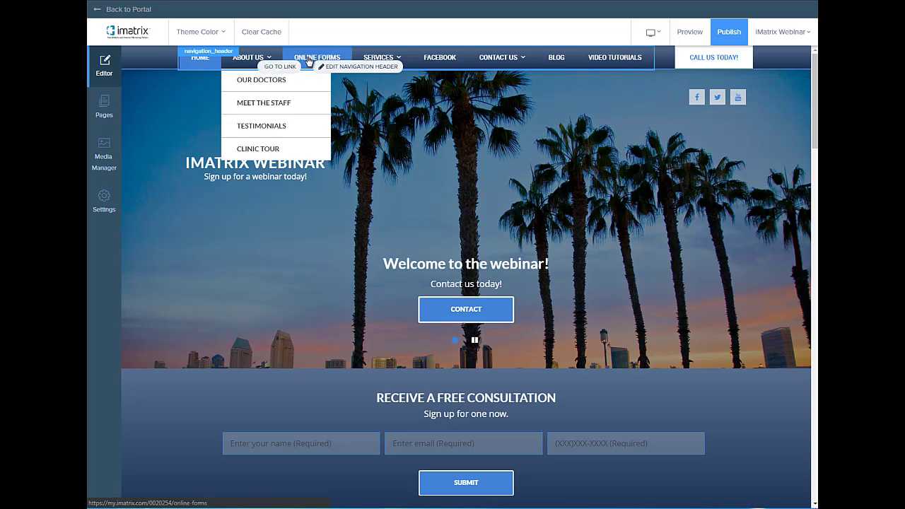
left_click(327, 67)
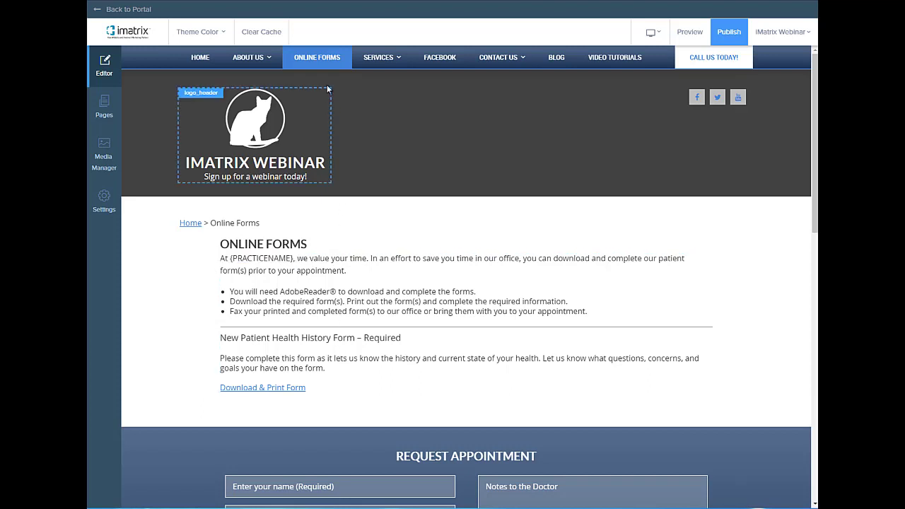
Open the navigation header module for editing and move Facebook above Services in the menu order.
left_click(328, 64)
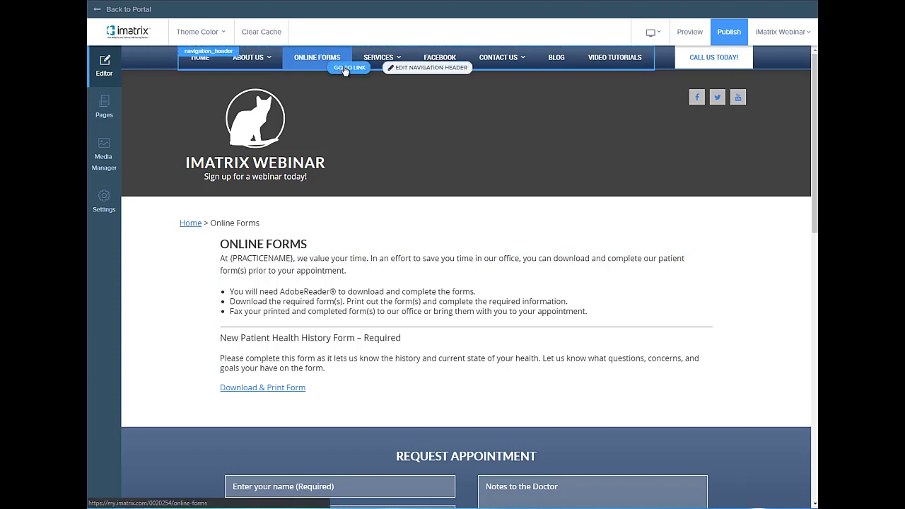
left_click(417, 68)
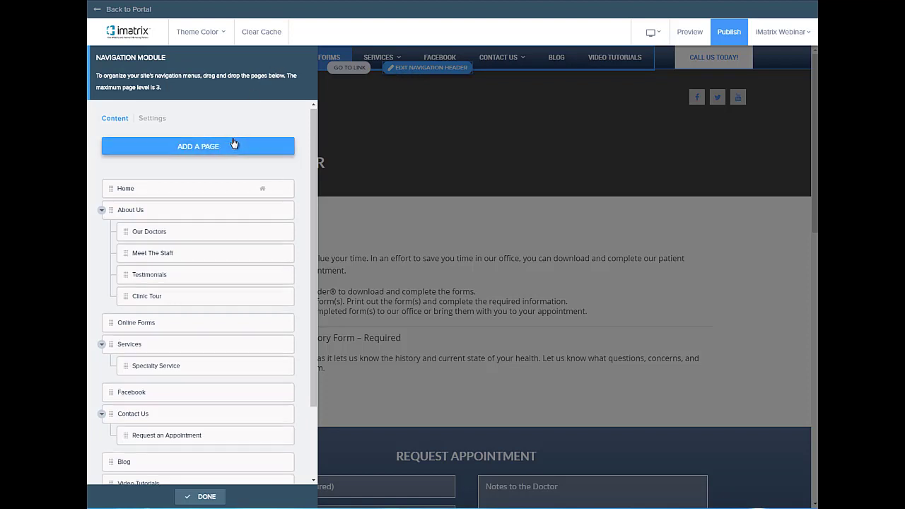
scroll(232, 138, "down", 2)
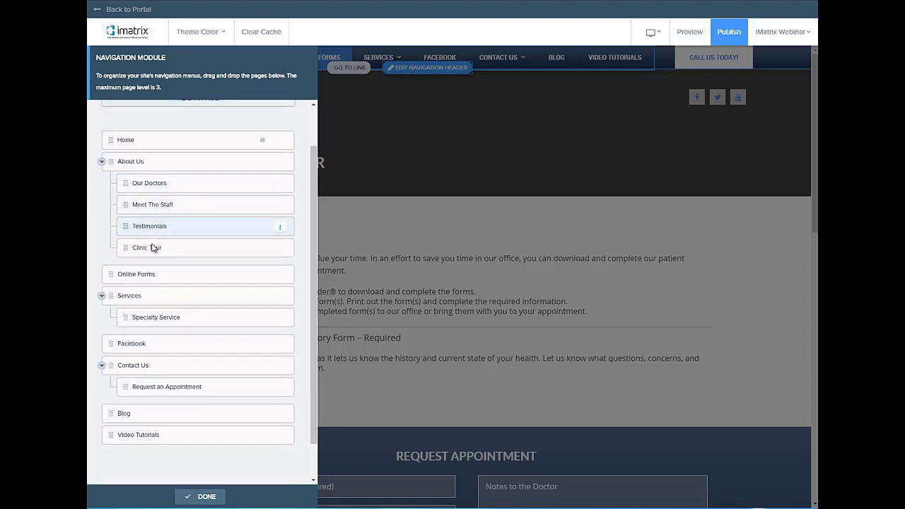
scroll(161, 344, "up", 2)
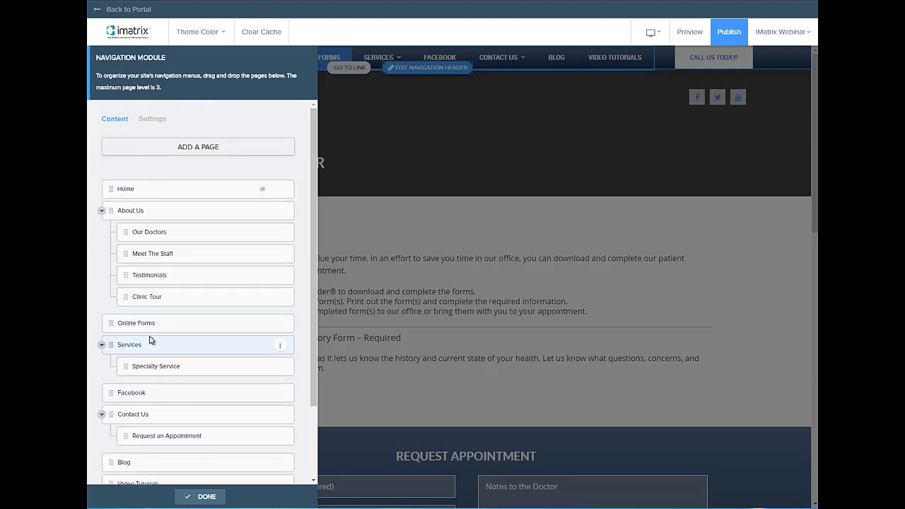
left_click_drag(120, 391, 135, 343)
Delete the Facebook item from the navigation menu.
scroll(144, 344, "down", 2)
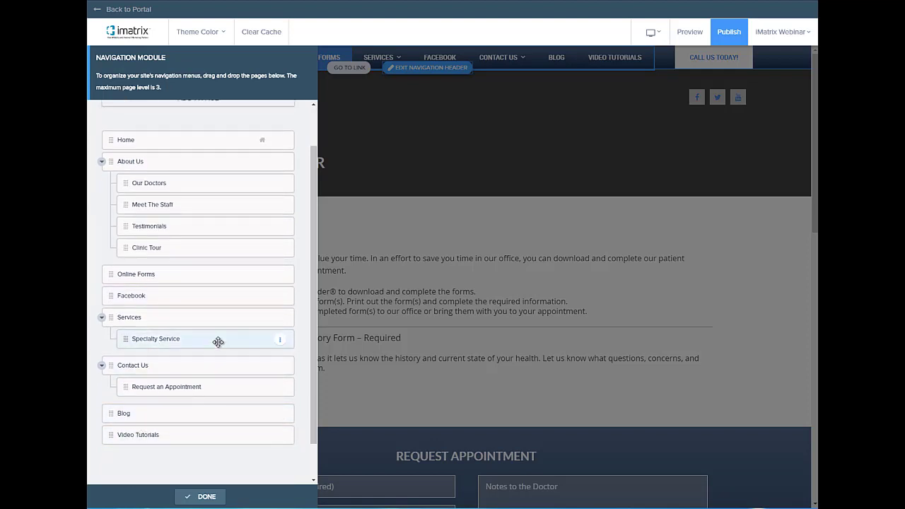
left_click(280, 297)
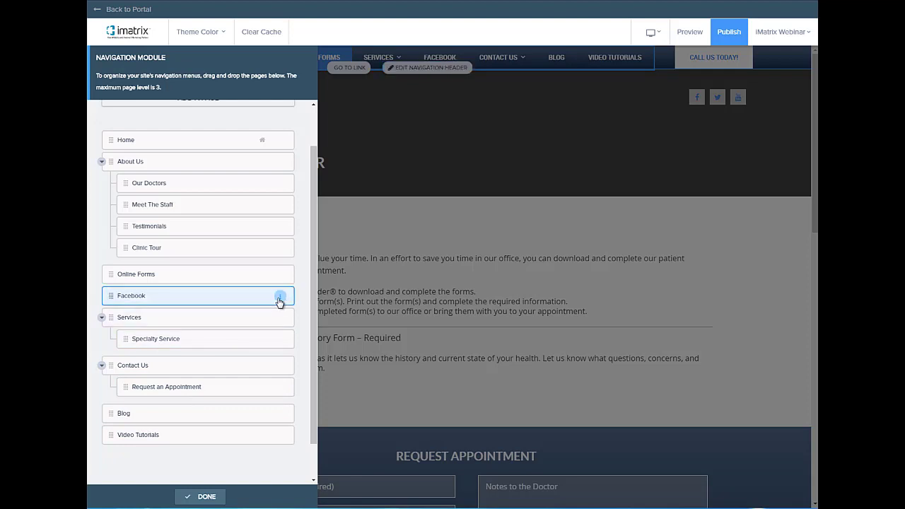
left_click(280, 299)
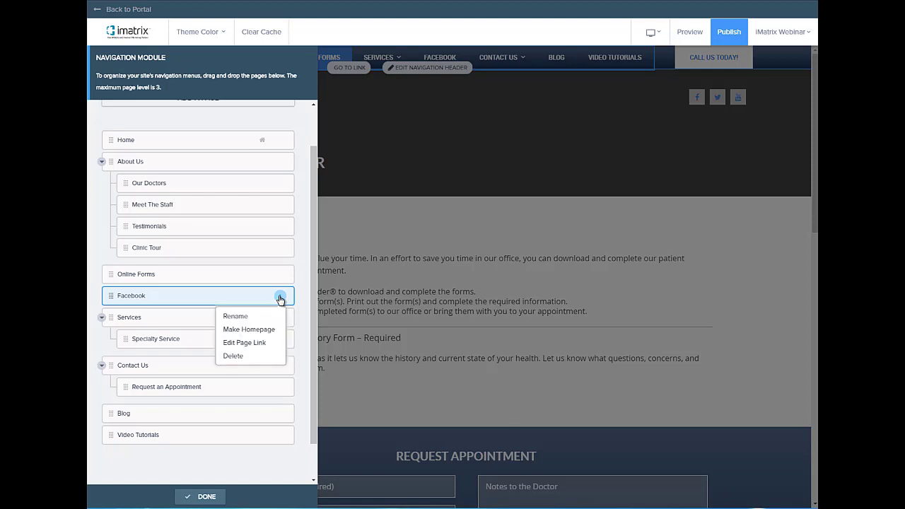
left_click(232, 355)
left_click(527, 319)
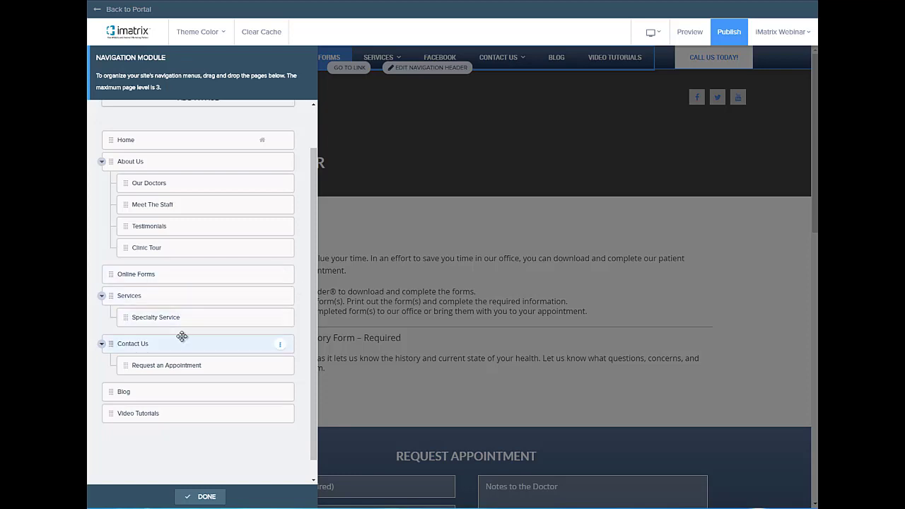
Check the Menu Link Only and Menu Link And Page deletion options for Online Forms, and cancel the deletion.
left_click(280, 276)
left_click(235, 334)
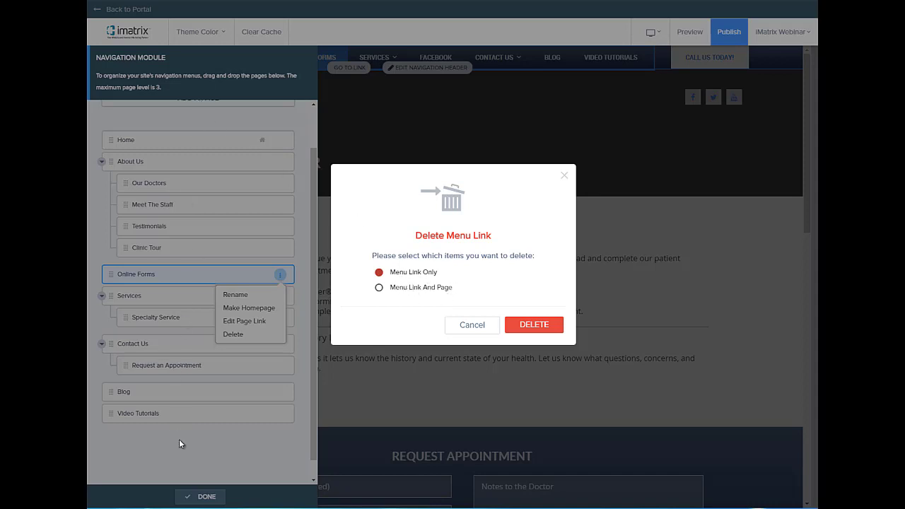
left_click(430, 289)
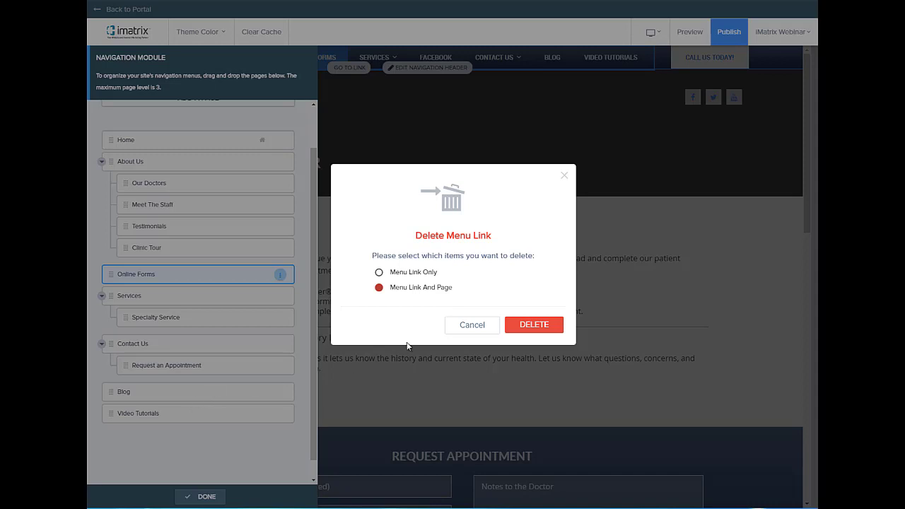
left_click(427, 273)
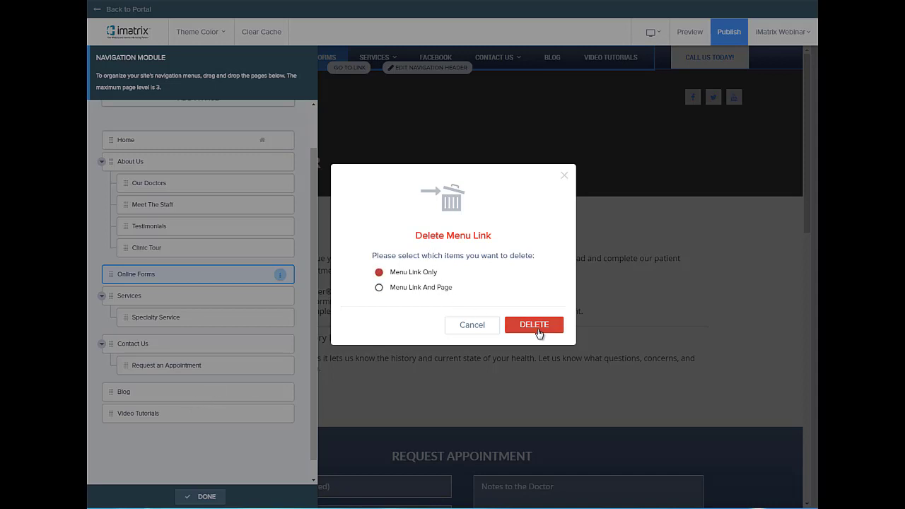
left_click(470, 325)
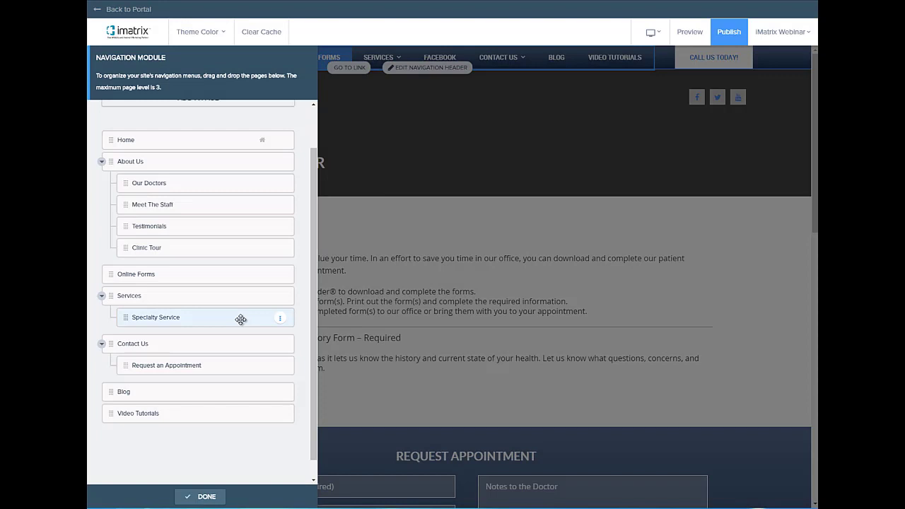
Start adding a page link to the navigation menu and check which of the site's pages it can point to.
scroll(240, 319, "down", 1)
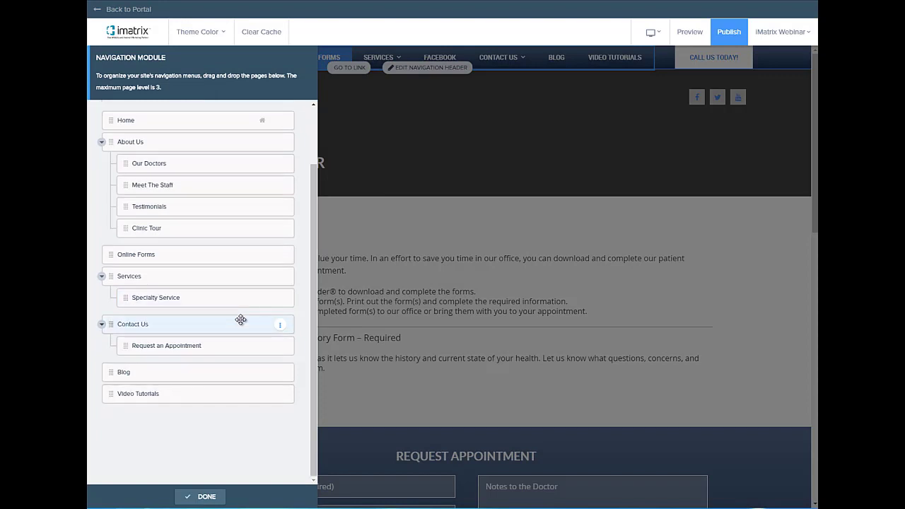
scroll(240, 319, "up", 3)
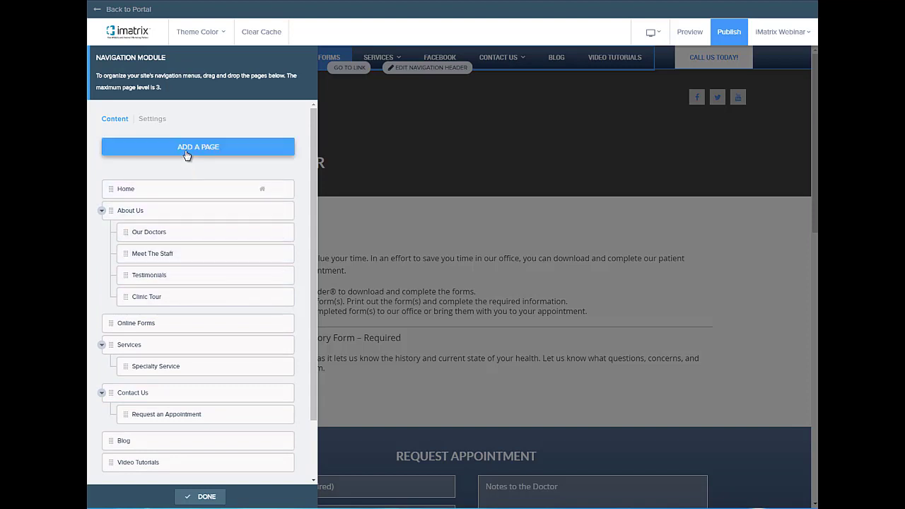
left_click(187, 151)
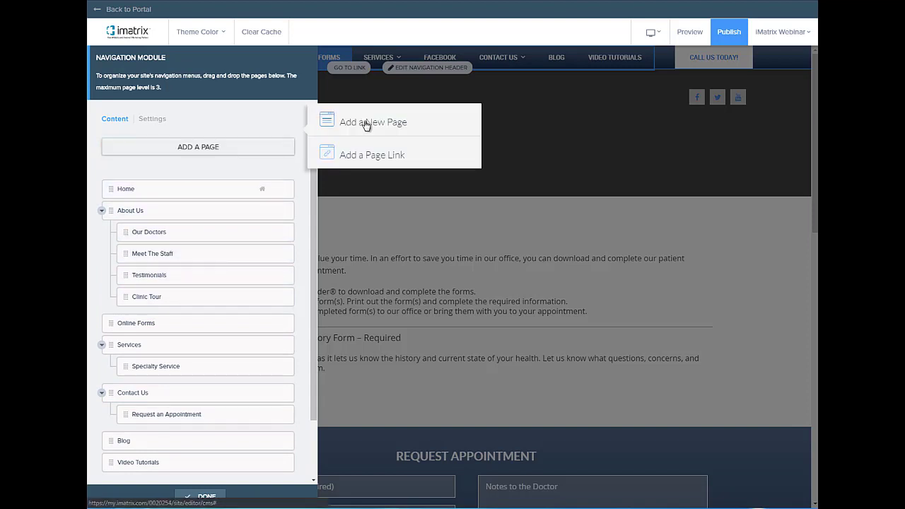
left_click(370, 161)
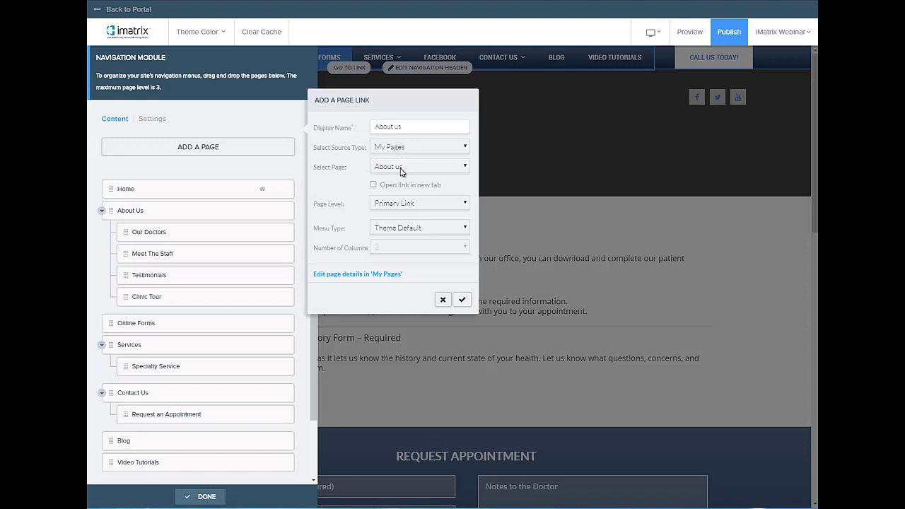
left_click(402, 168)
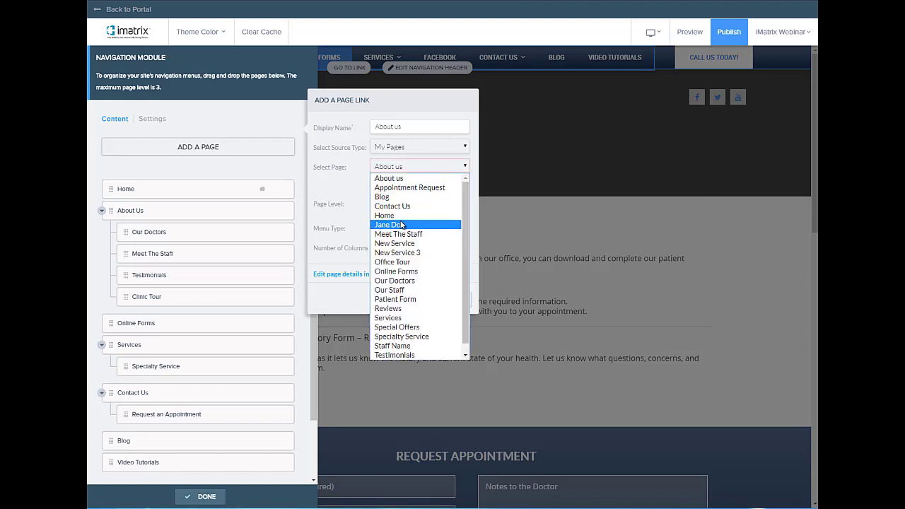
scroll(401, 254, "down", 1)
scroll(409, 277, "up", 1)
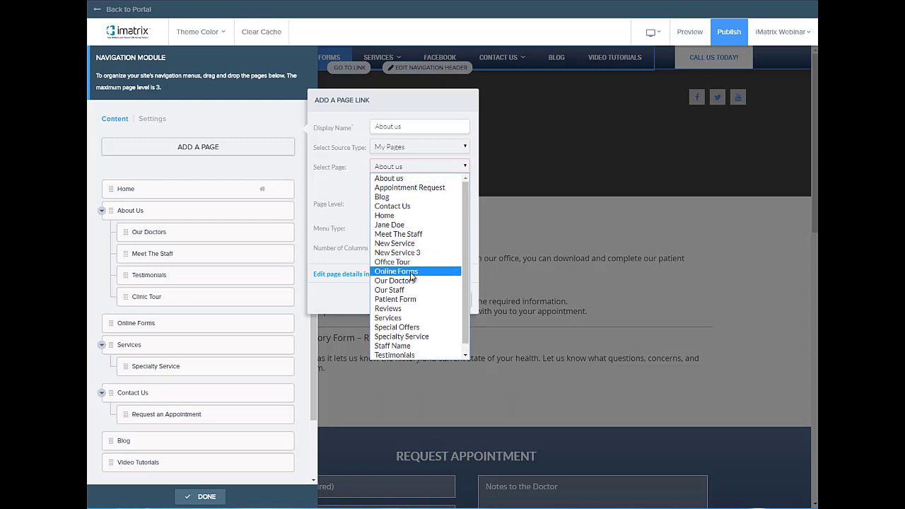
left_click(422, 178)
Check the source types for the page link, including External Link, and cancel adding the link.
left_click(413, 148)
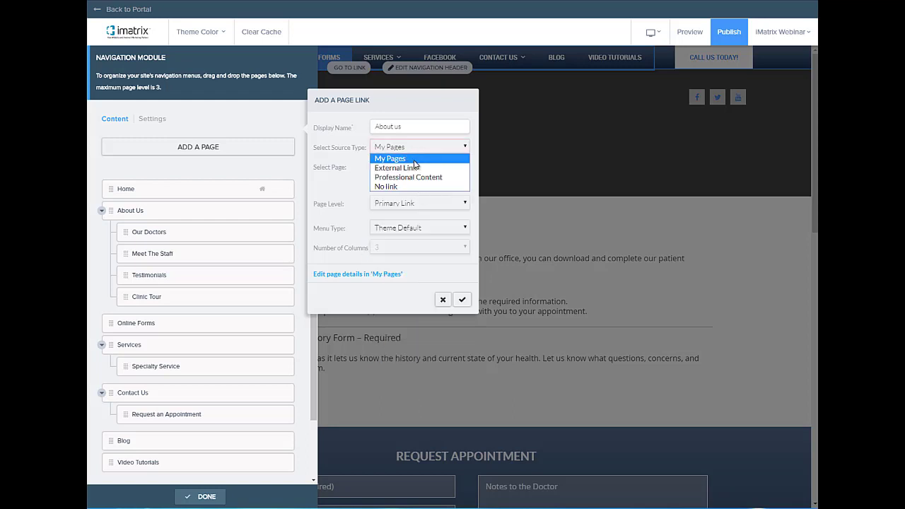
left_click(415, 162)
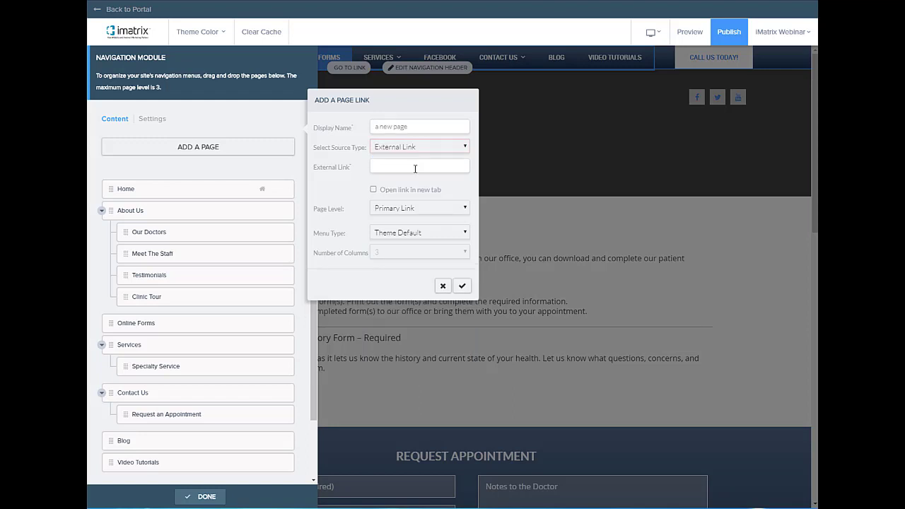
left_click(415, 168)
left_click(443, 285)
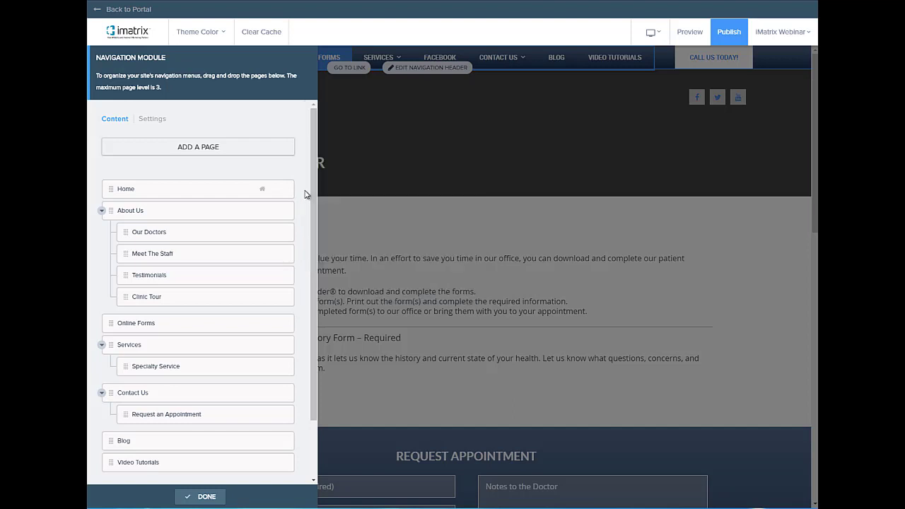
Start adding a new page and check its display name, page title and permalink fields and the page layout choices.
left_click(259, 156)
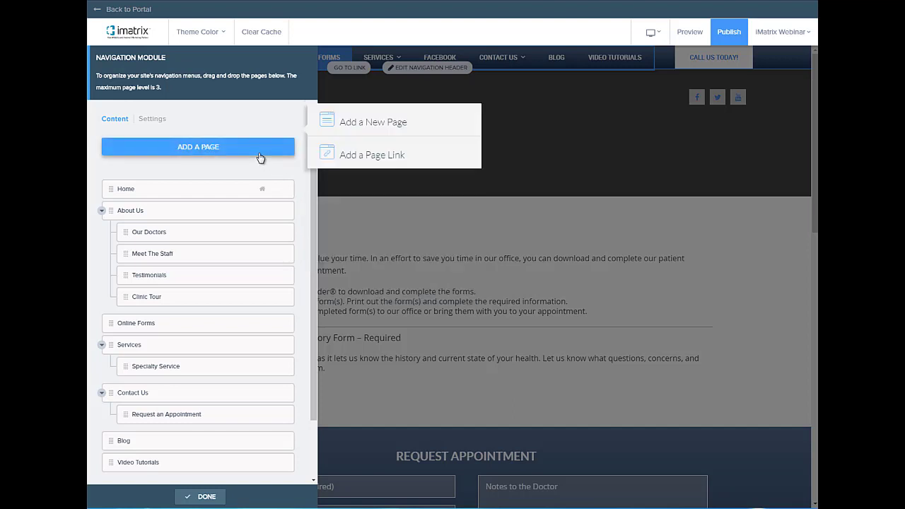
left_click(380, 124)
left_click(402, 127)
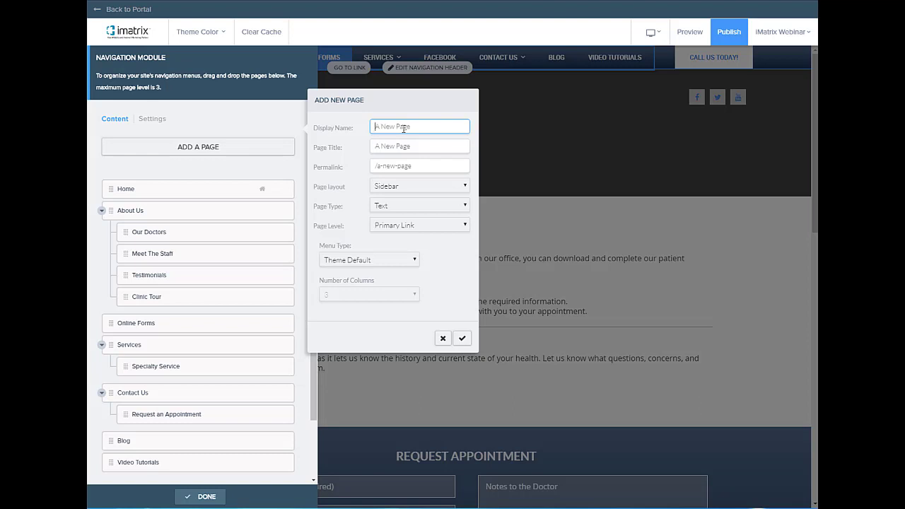
left_click(402, 145)
left_click(400, 165)
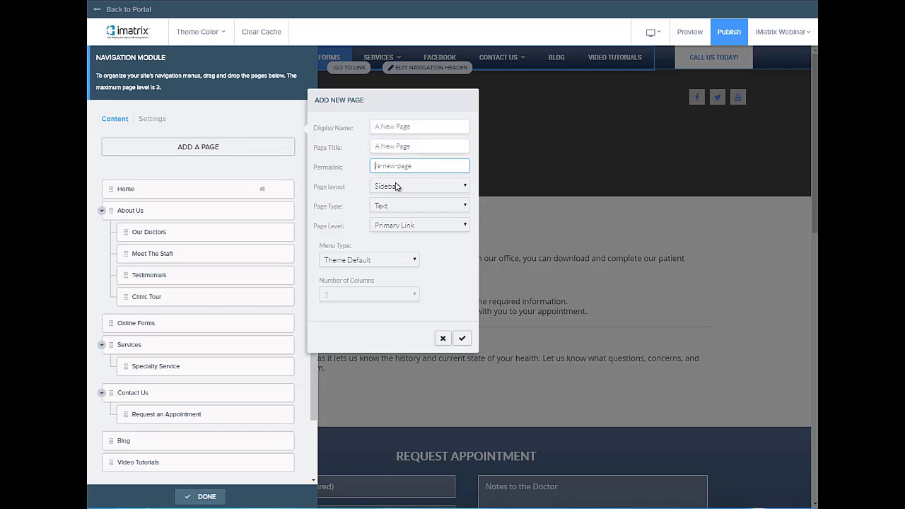
left_click(396, 186)
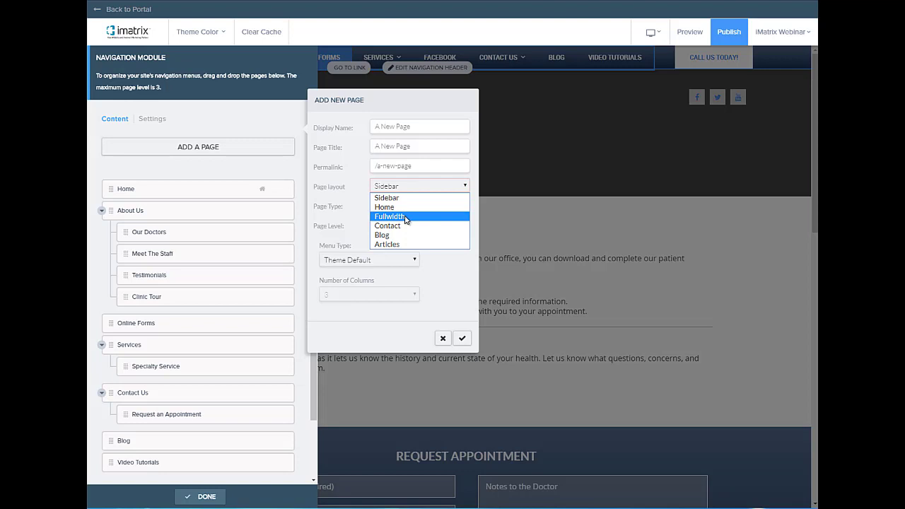
left_click(414, 197)
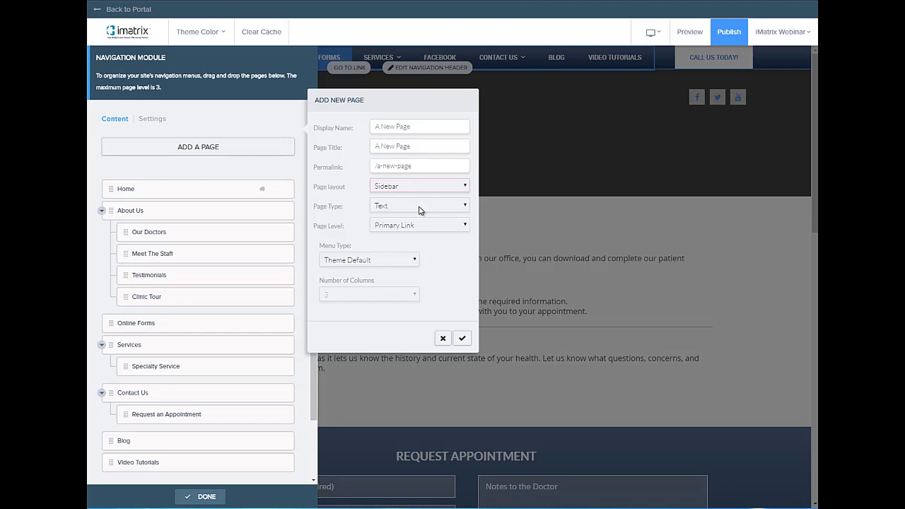
Check the page type and page level choices for the new page, keeping Text and Primary Link.
left_click(420, 206)
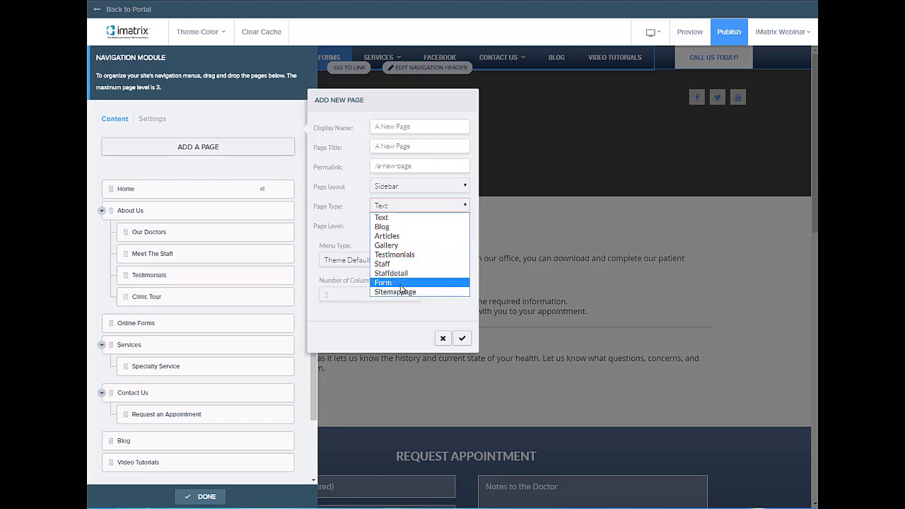
left_click(356, 224)
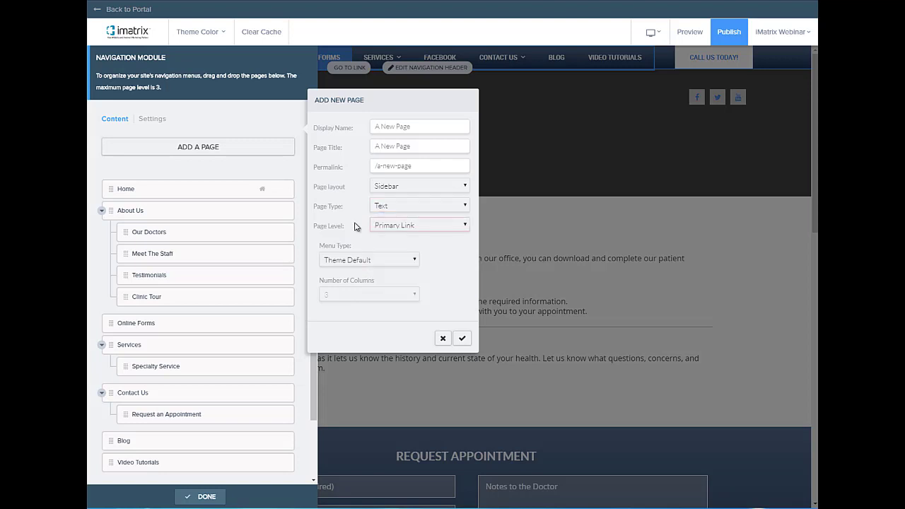
left_click(434, 232)
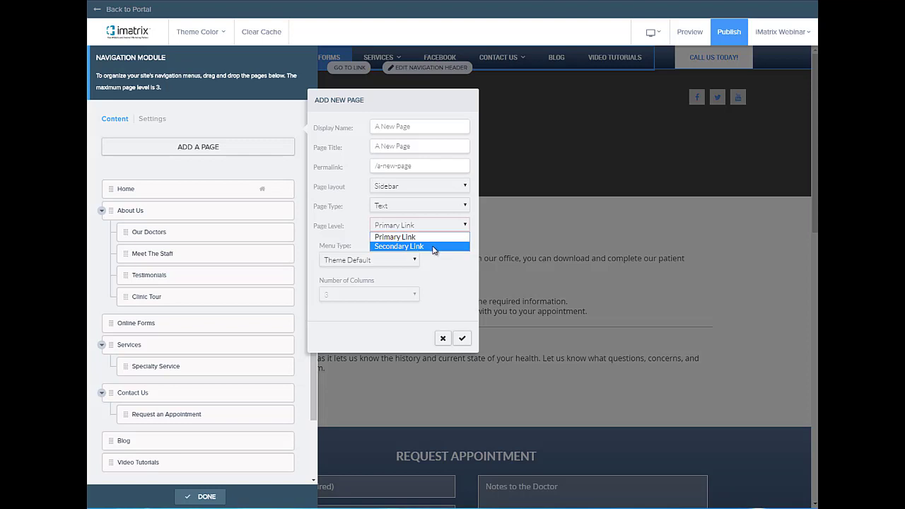
left_click(435, 239)
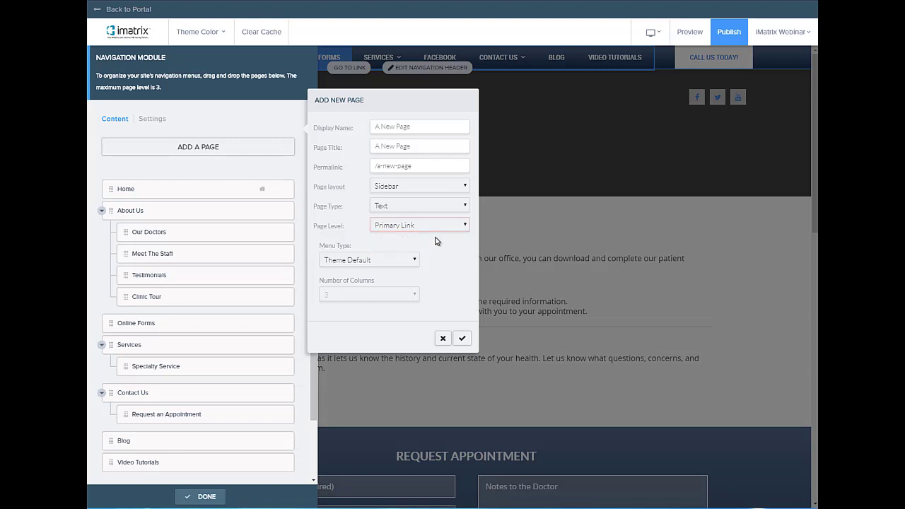
Check the parent page choices for a Secondary Link page level, and cancel adding the new page.
scroll(248, 318, "down", 2)
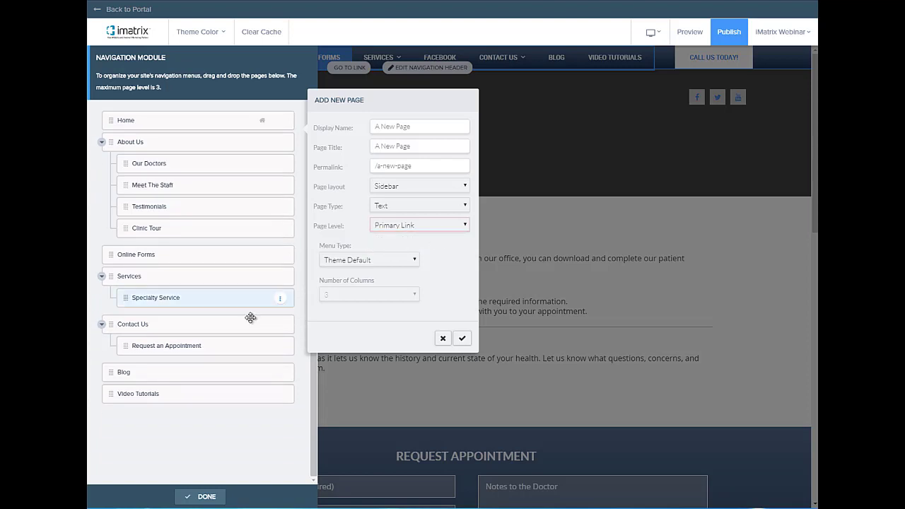
left_click(439, 226)
left_click(425, 247)
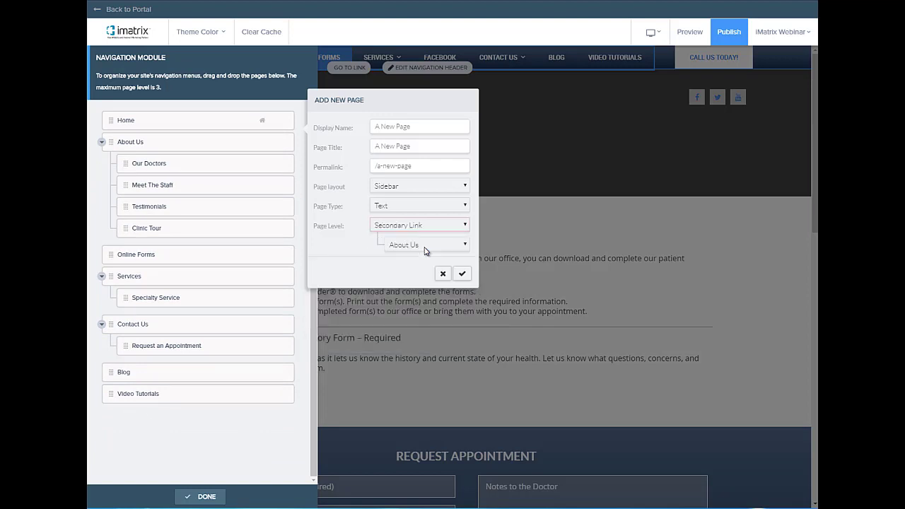
left_click(428, 247)
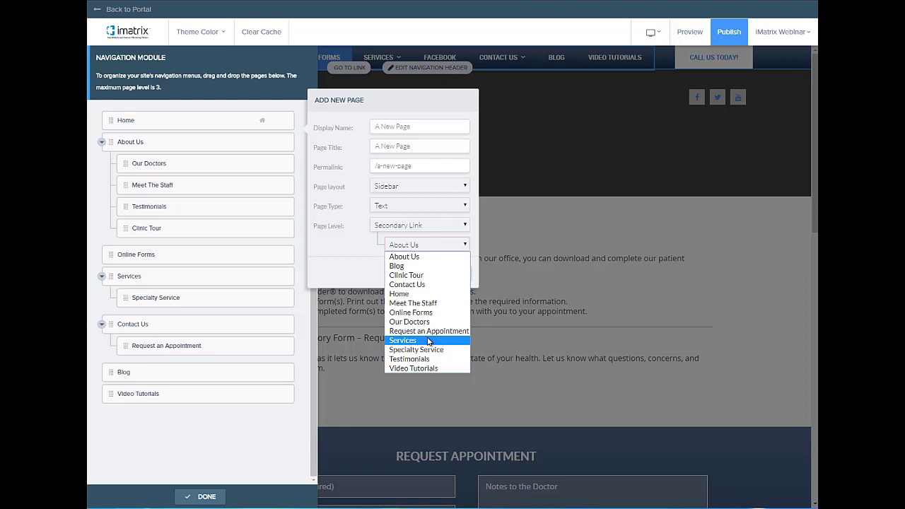
left_click(376, 264)
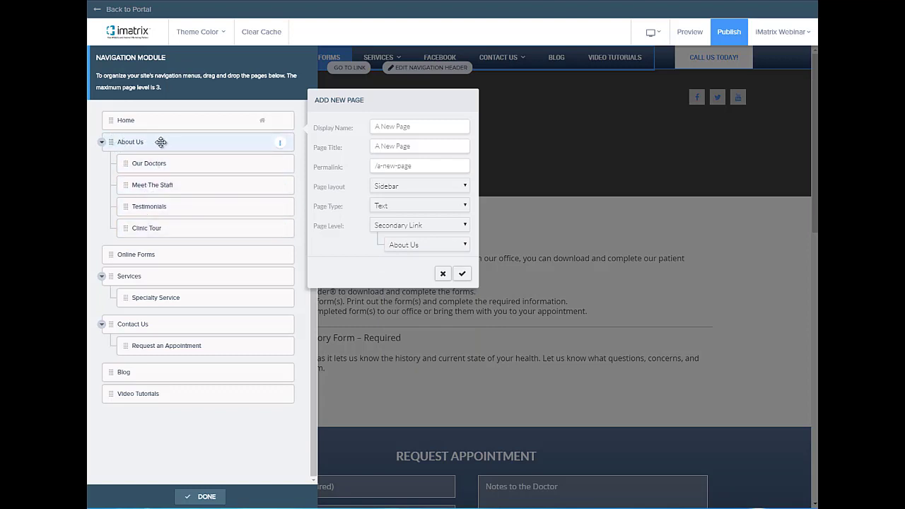
left_click(442, 273)
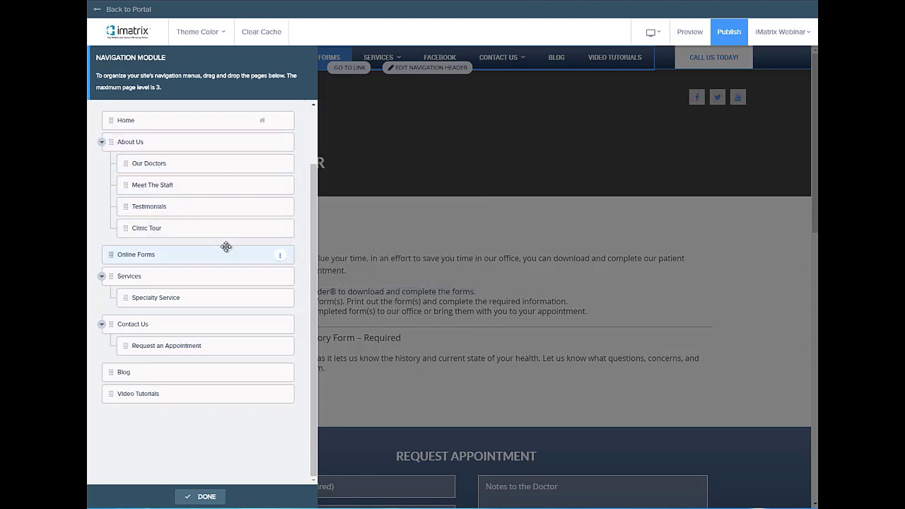
Check the navigation module's general setting for grouping excess pages under the More button, and return to the menu content.
scroll(227, 246, "up", 2)
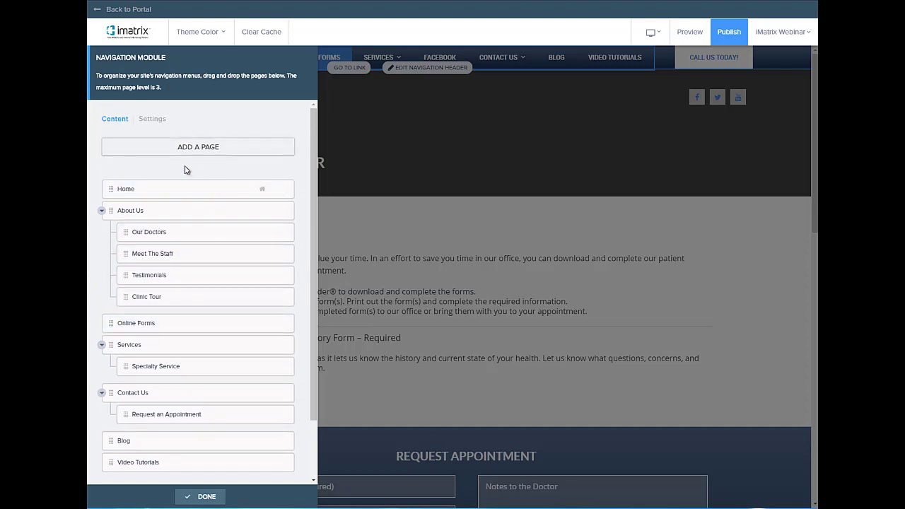
left_click(155, 120)
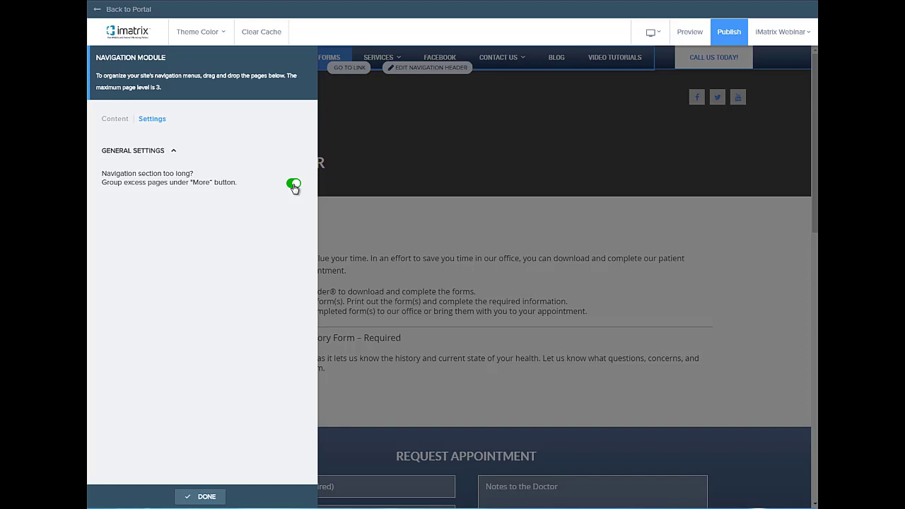
left_click(115, 119)
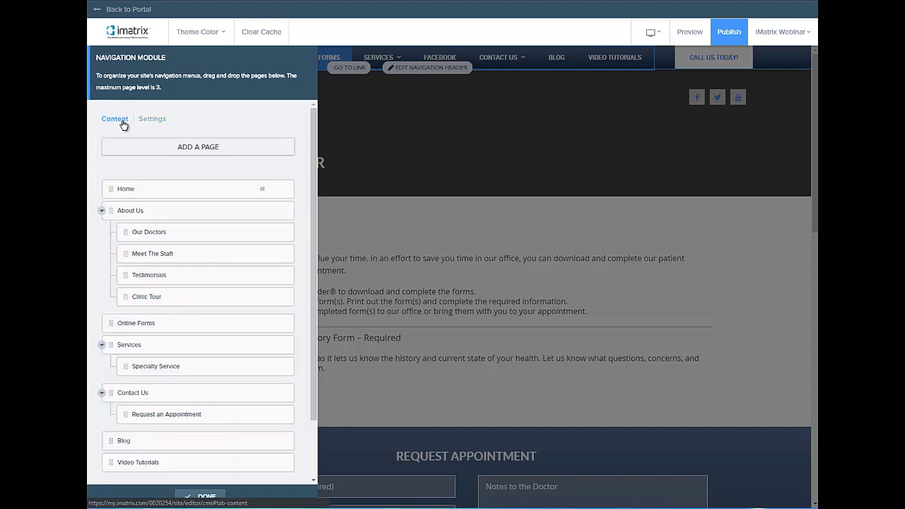
Move Request an Appointment out from under Contact Us to the top menu level, and finish editing the navigation module.
left_click(201, 150)
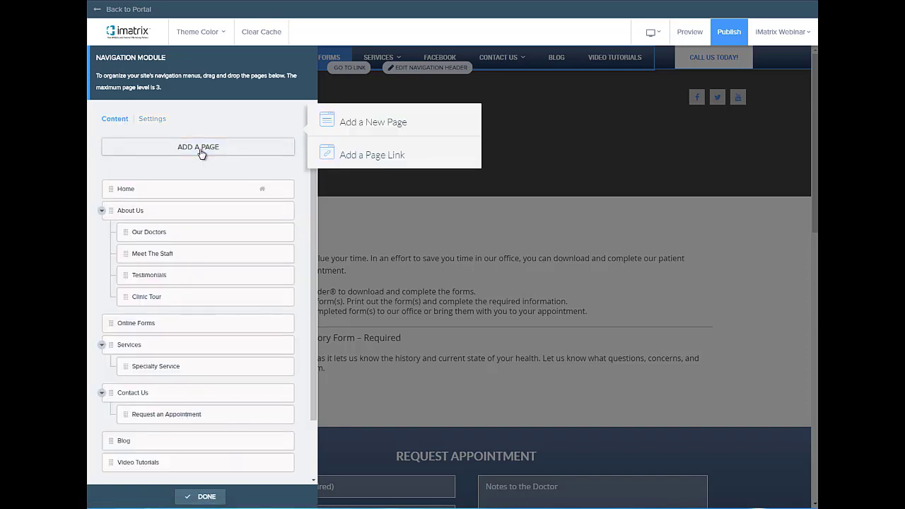
left_click(201, 152)
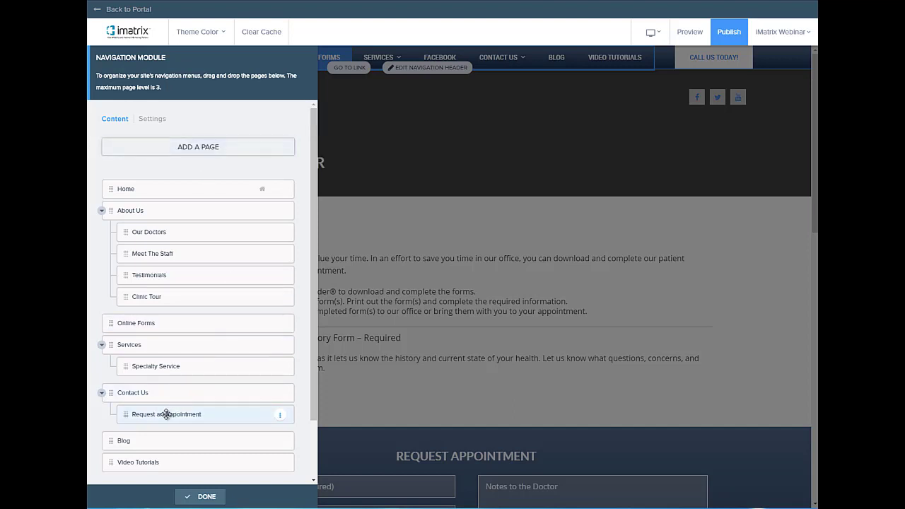
left_click_drag(167, 413, 96, 414)
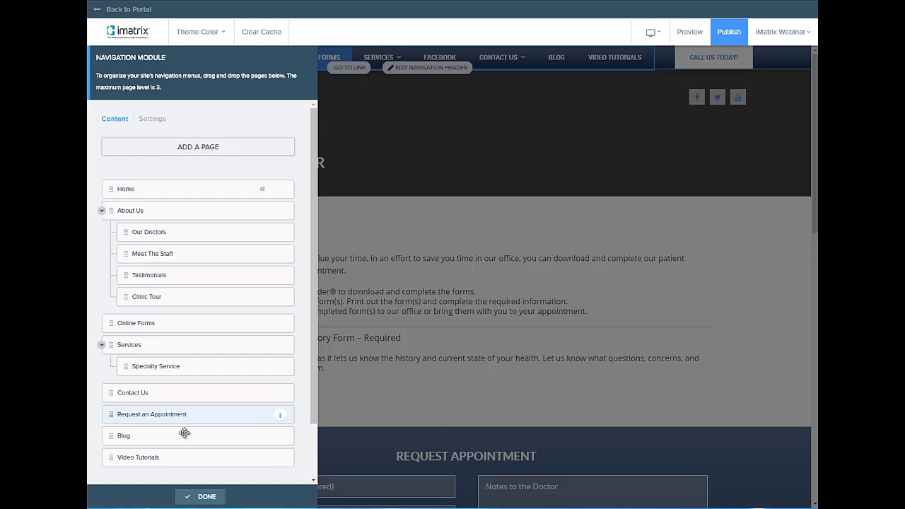
left_click(203, 494)
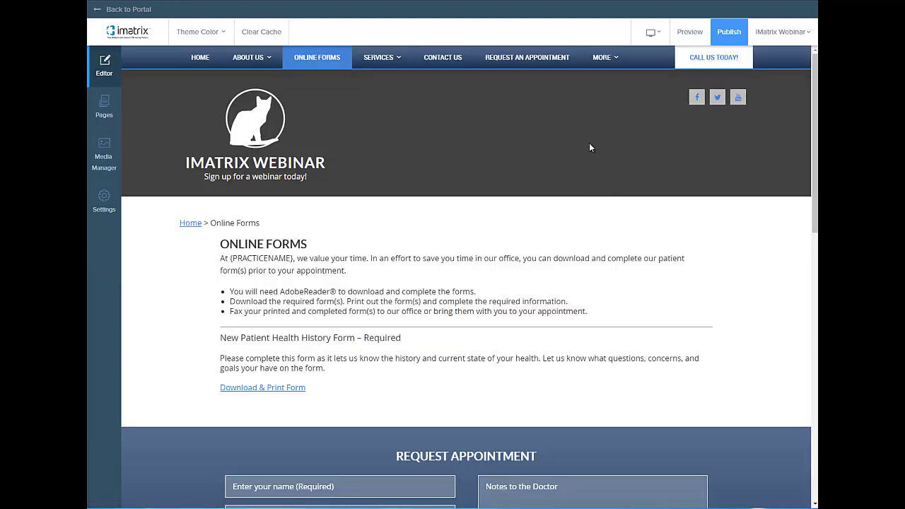
Reopen the navigation header module and switch on grouping of excess pages under the More button.
mouse_move(607, 60)
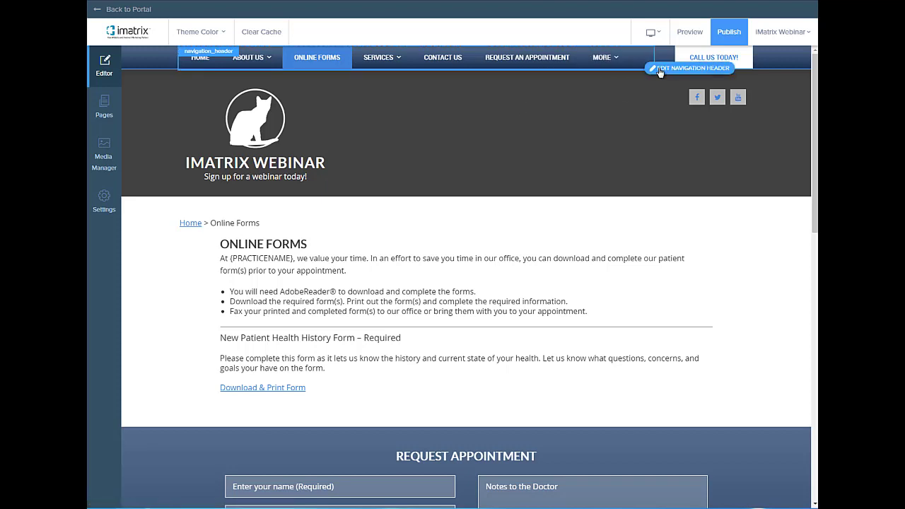
left_click(660, 71)
left_click(159, 118)
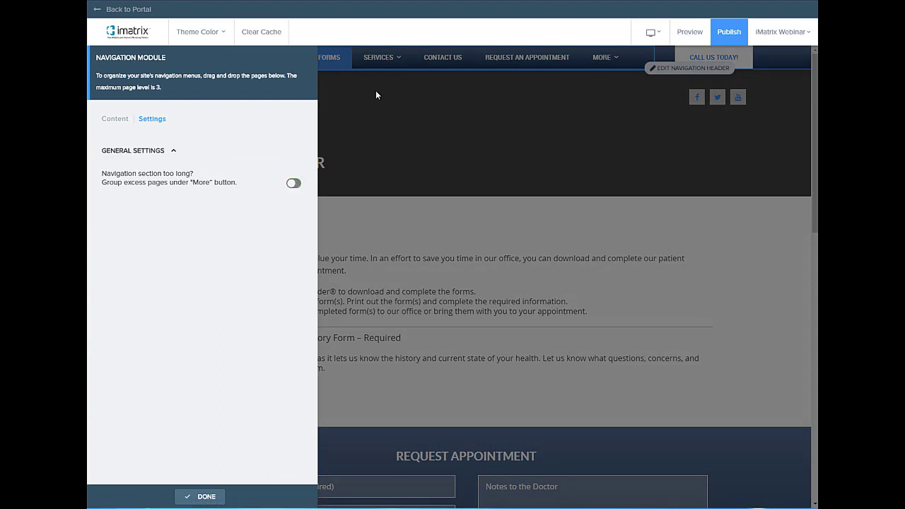
left_click(292, 184)
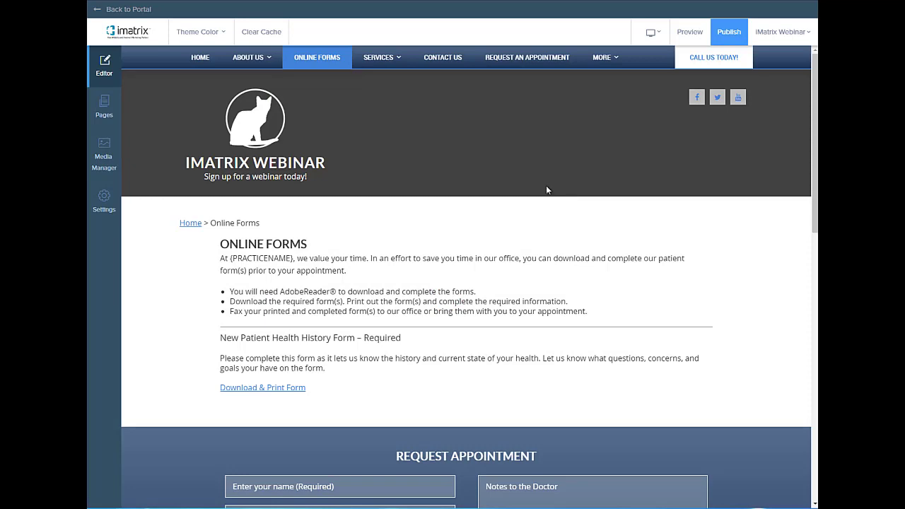
Go to the Home page, open the home slider module and switch on its two inactive slides.
left_click(206, 64)
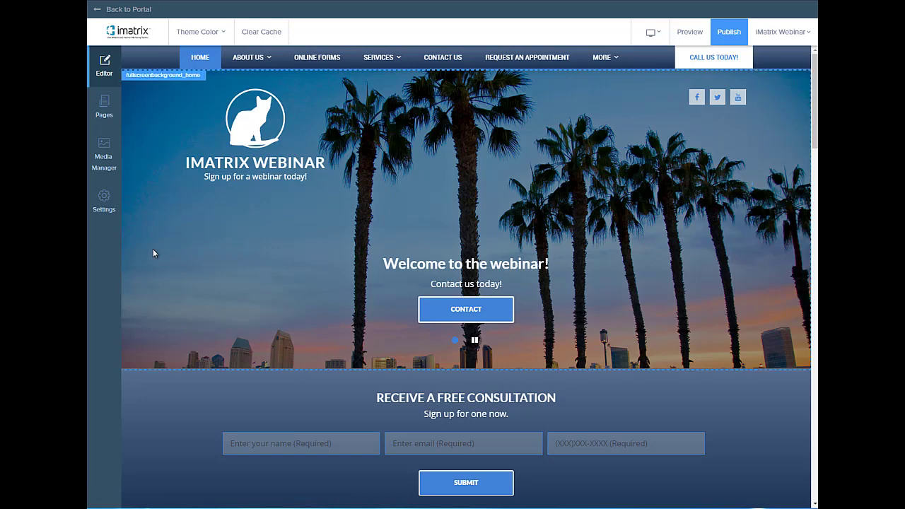
left_click(251, 266)
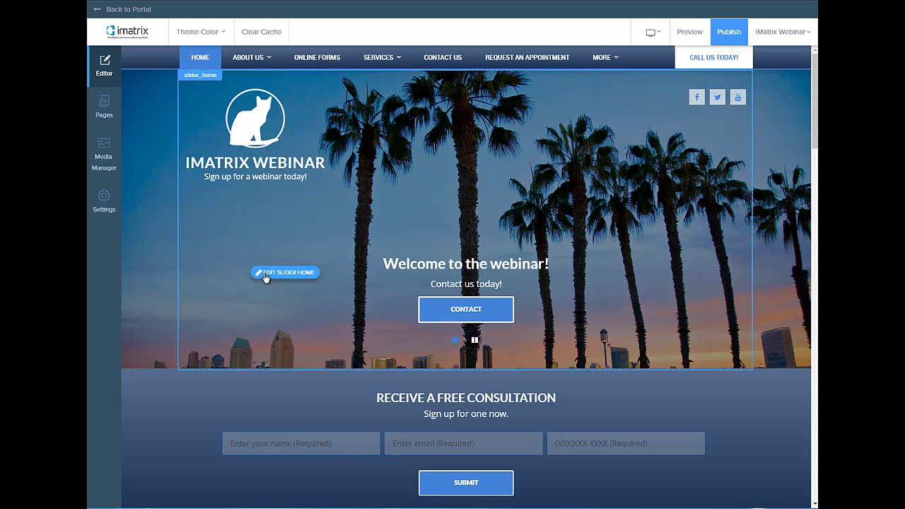
left_click(271, 274)
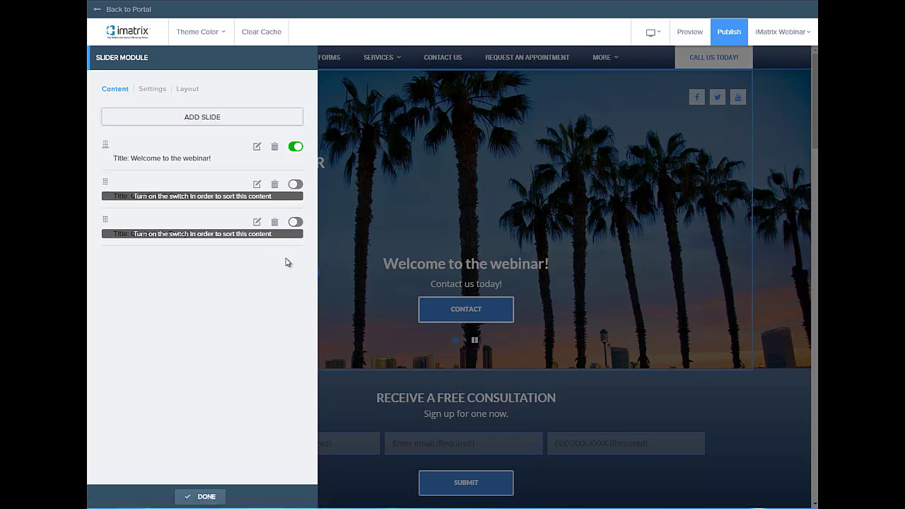
left_click(294, 186)
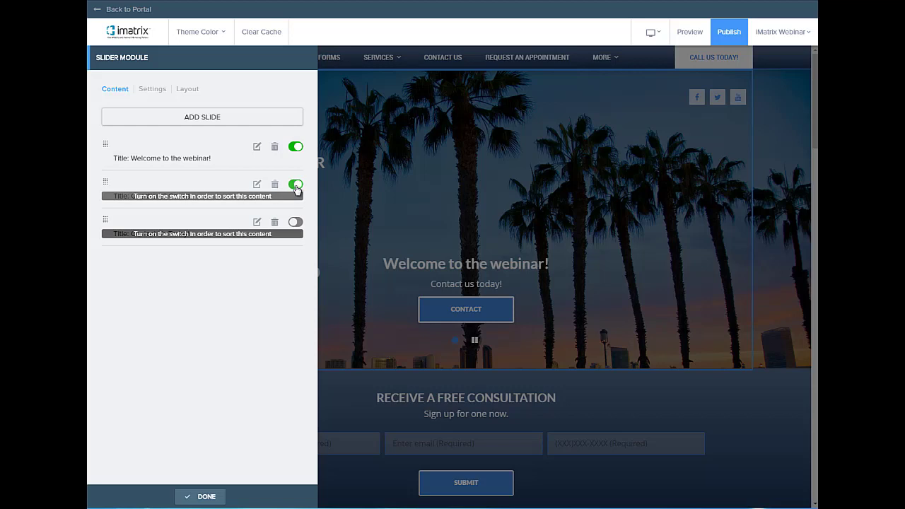
left_click(296, 222)
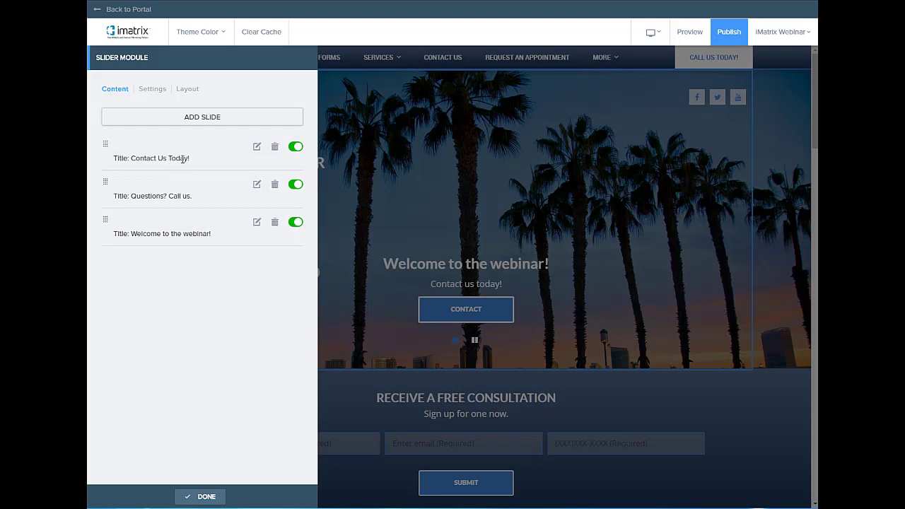
Save the slider changes and open the Contact Us Today! slide to check its title and caption.
left_click(258, 148)
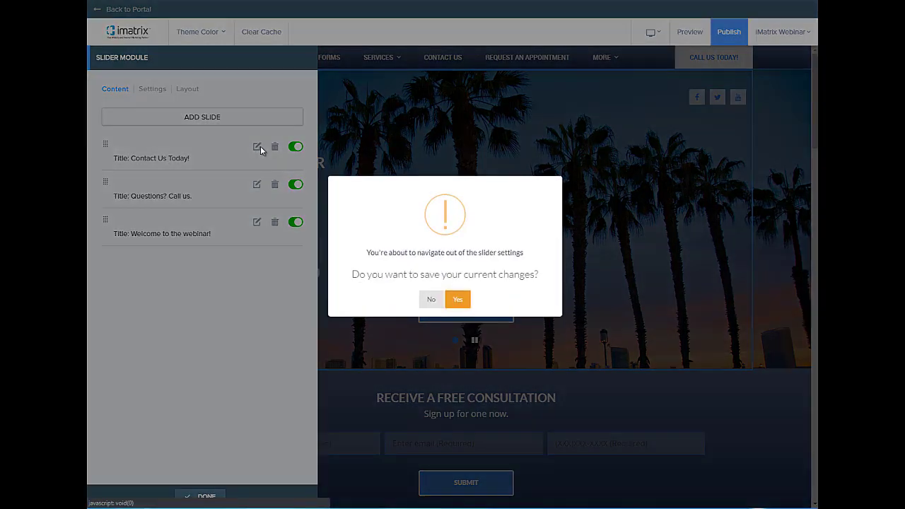
left_click(456, 300)
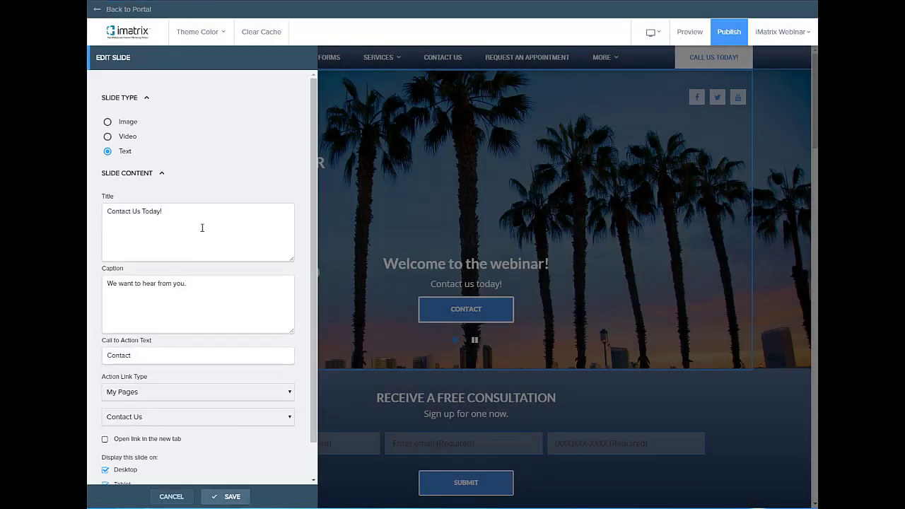
left_click(203, 228)
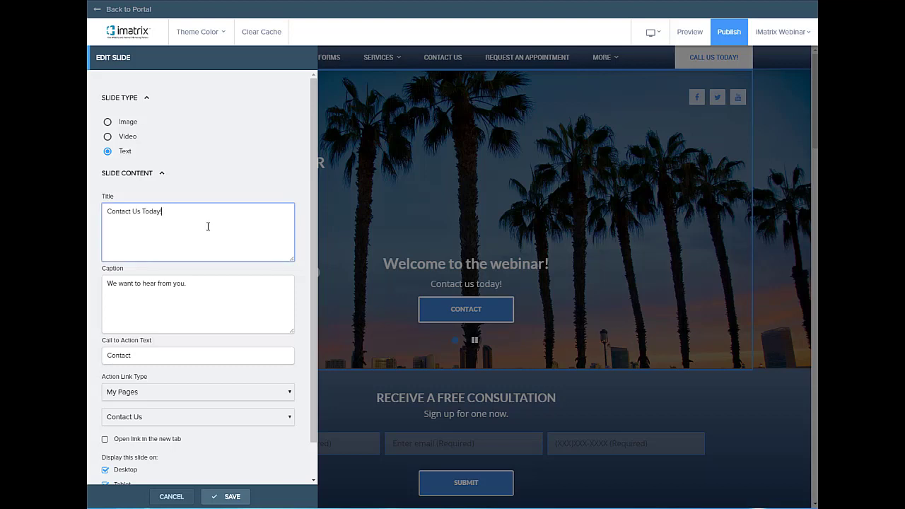
left_click_drag(179, 215, 105, 208)
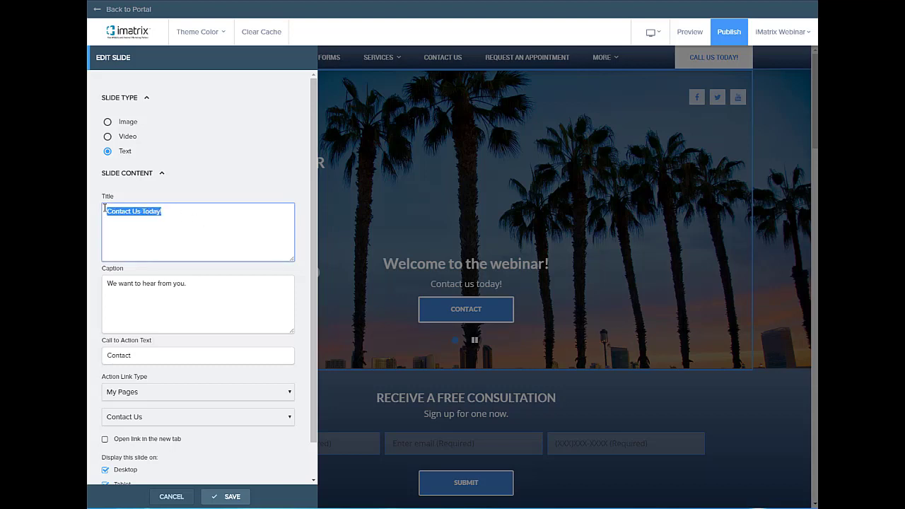
left_click(205, 306)
left_click_drag(217, 302, 107, 290)
left_click(148, 233)
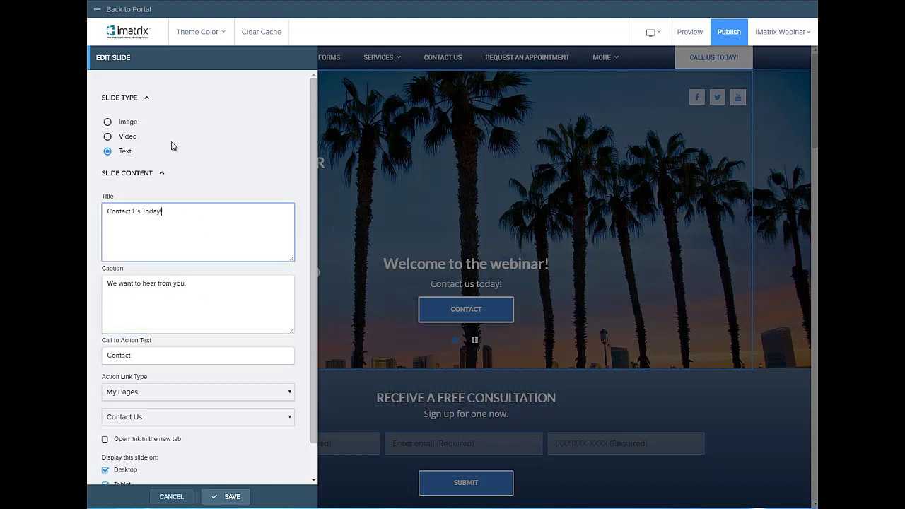
Try the Image slide type, look through the gallery folders, and close the gallery without inserting an image.
left_click(131, 125)
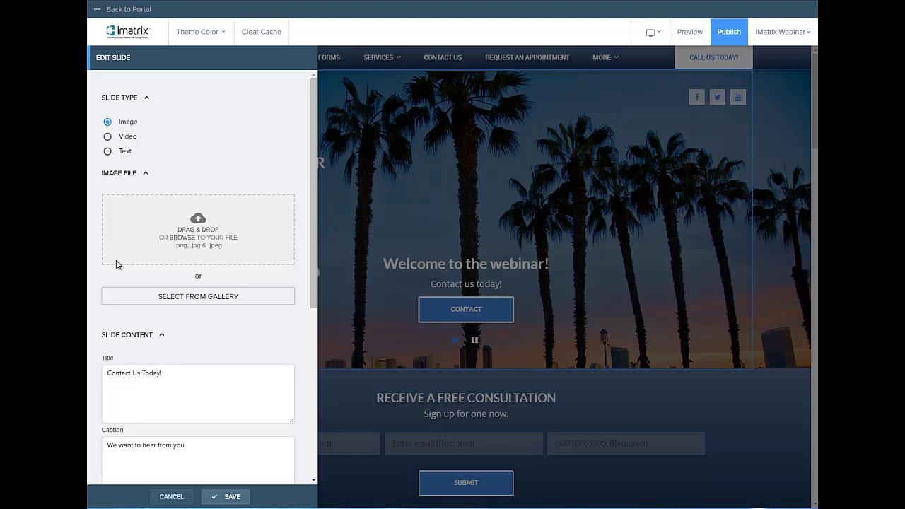
left_click(188, 297)
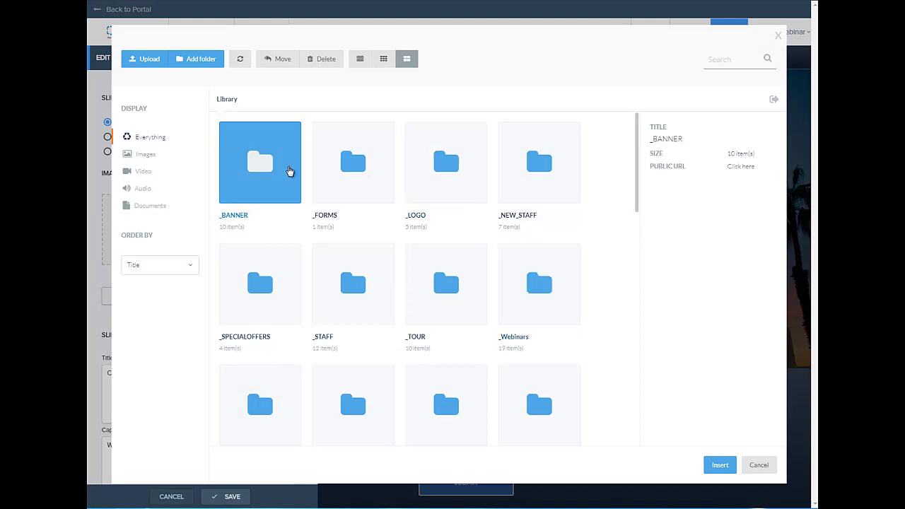
scroll(470, 275, "down", 2)
scroll(470, 276, "up", 2)
left_click(758, 464)
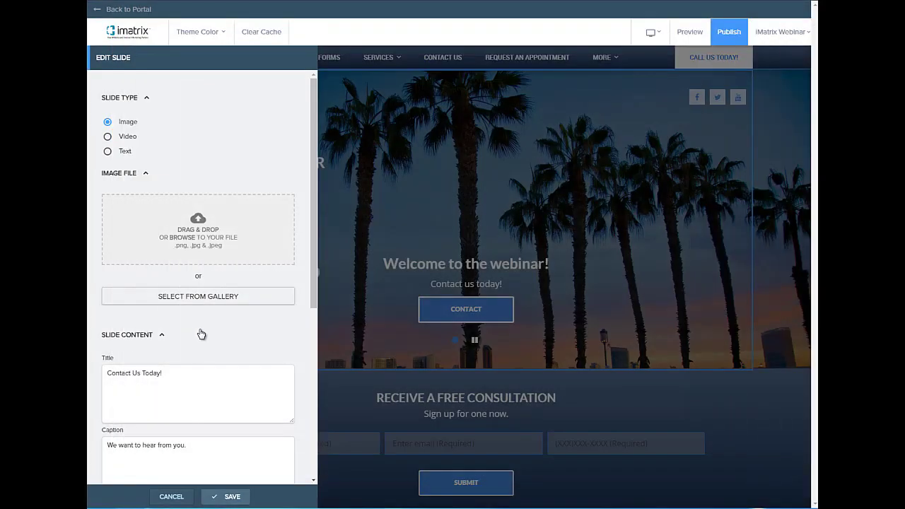
Check the slide's call to action text, action link type and linked page choices, and cancel editing the slide.
scroll(205, 353, "down", 4)
scroll(210, 343, "down", 3)
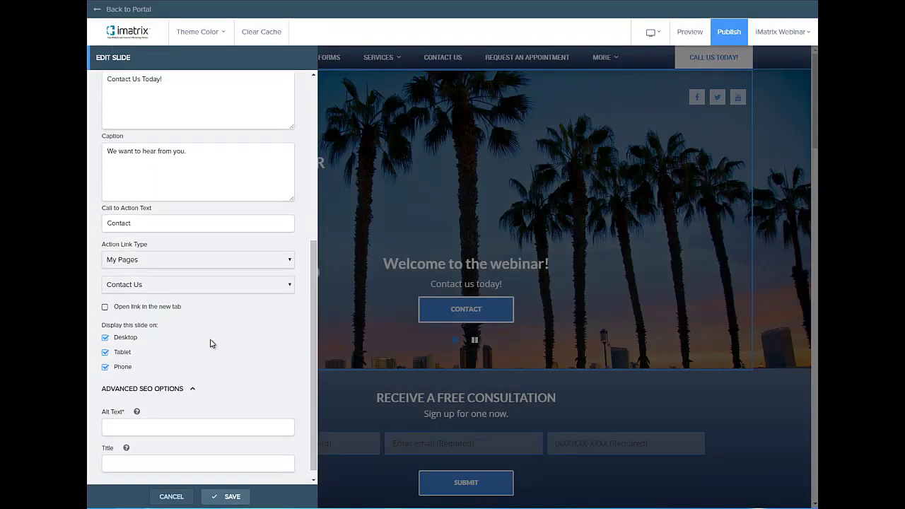
left_click(188, 261)
left_click(190, 260)
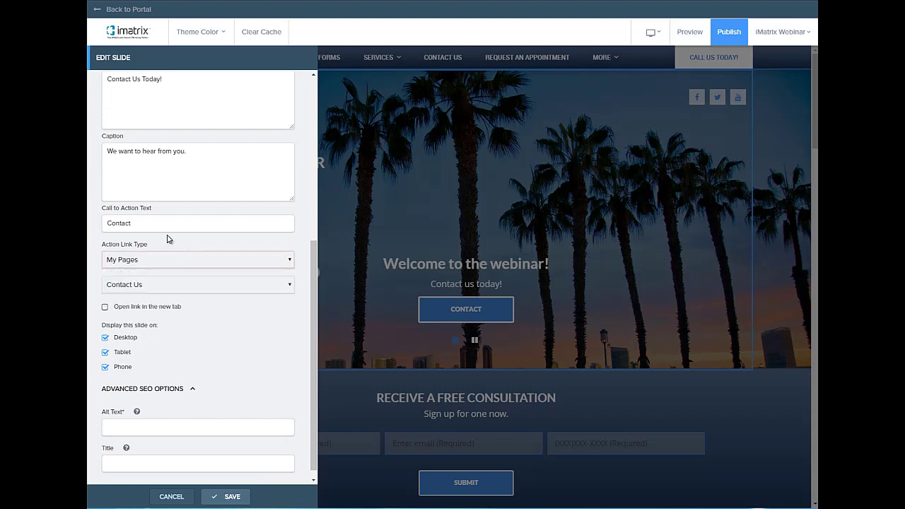
left_click_drag(163, 224, 90, 225)
left_click(149, 223)
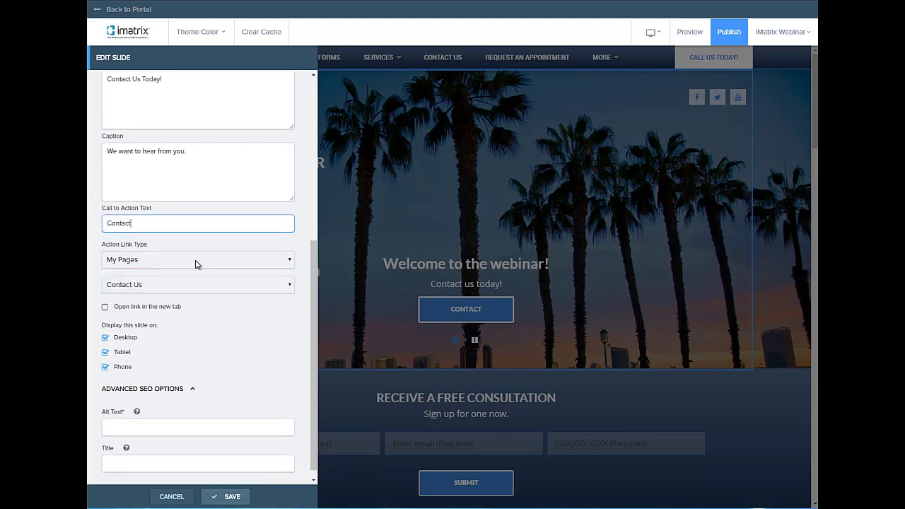
left_click(147, 287)
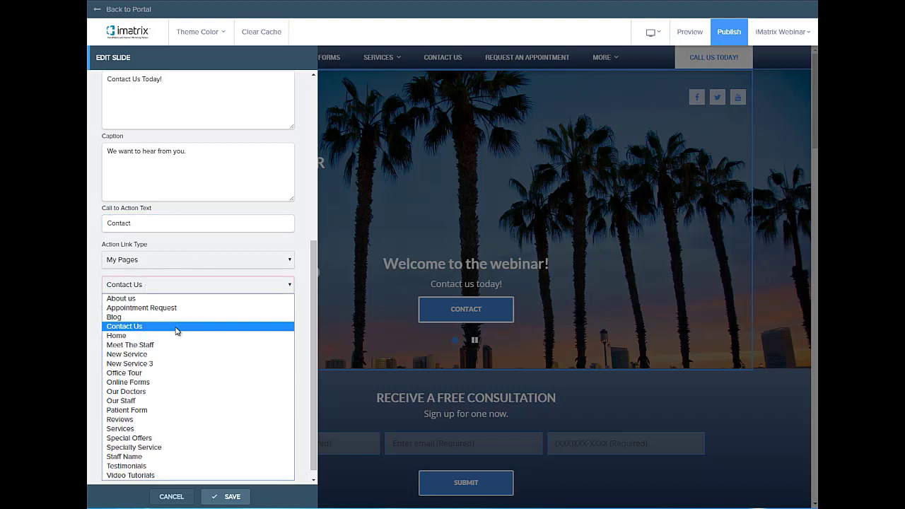
left_click(179, 286)
scroll(216, 389, "up", 4)
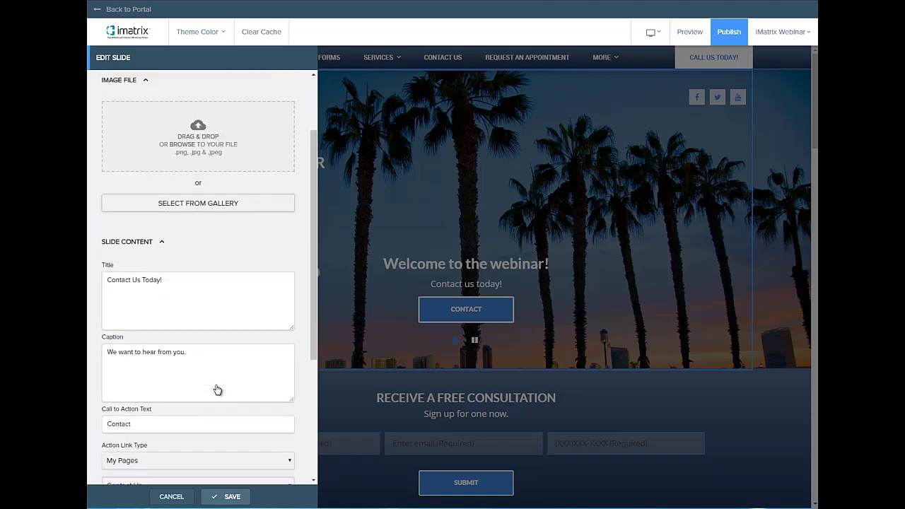
scroll(216, 389, "up", 1)
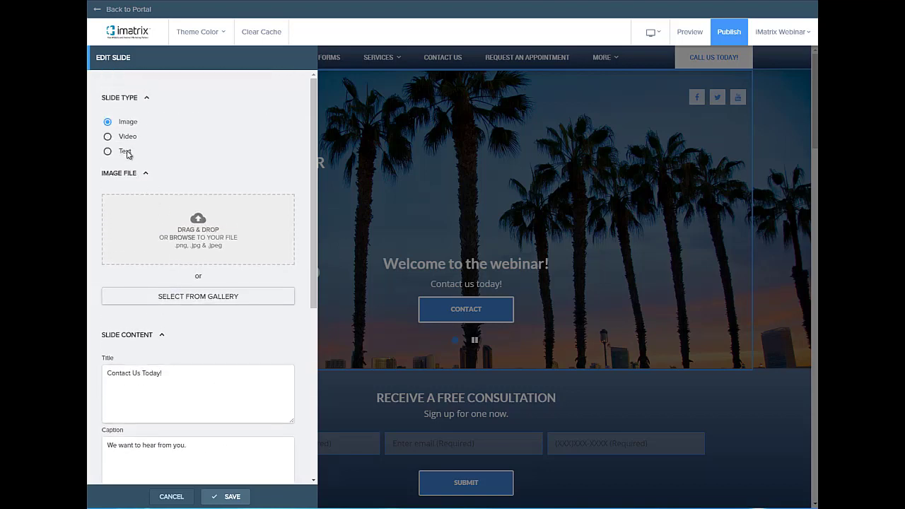
left_click(170, 497)
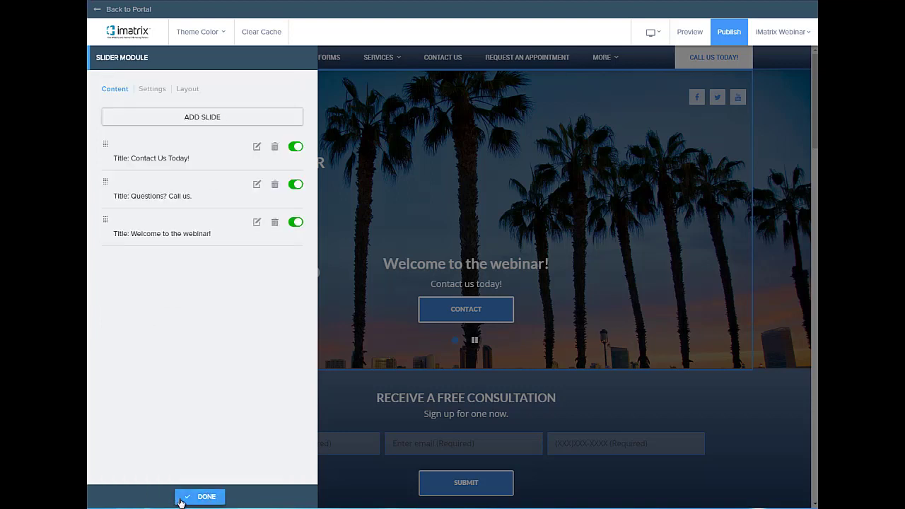
Examine the slider module's element visibility, slideshow playback, navigation, timing, image resize and module visibility settings.
left_click(156, 91)
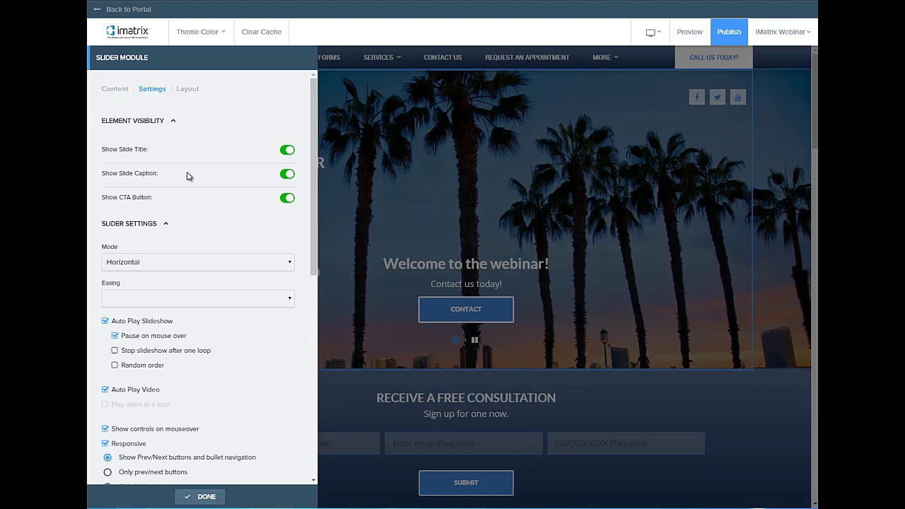
scroll(170, 250, "down", 4)
scroll(170, 251, "down", 4)
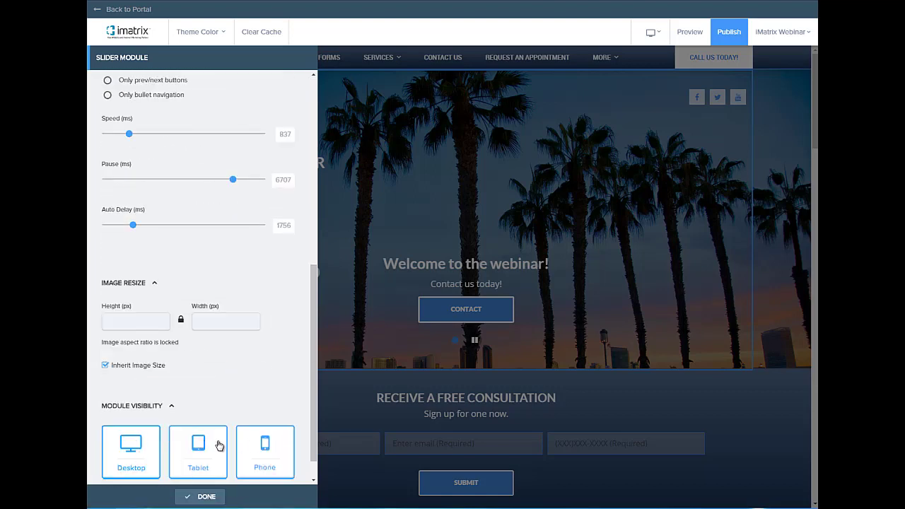
scroll(166, 349, "up", 2)
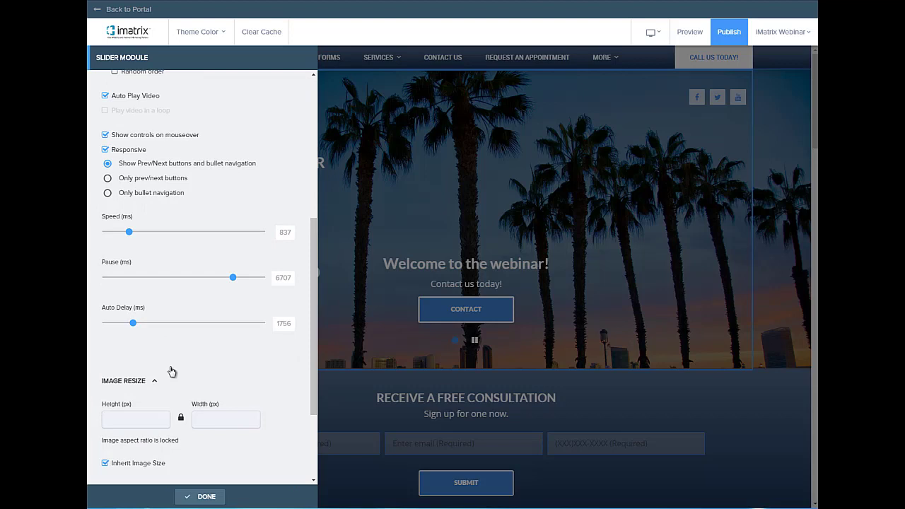
scroll(162, 414, "up", 1)
scroll(164, 414, "up", 5)
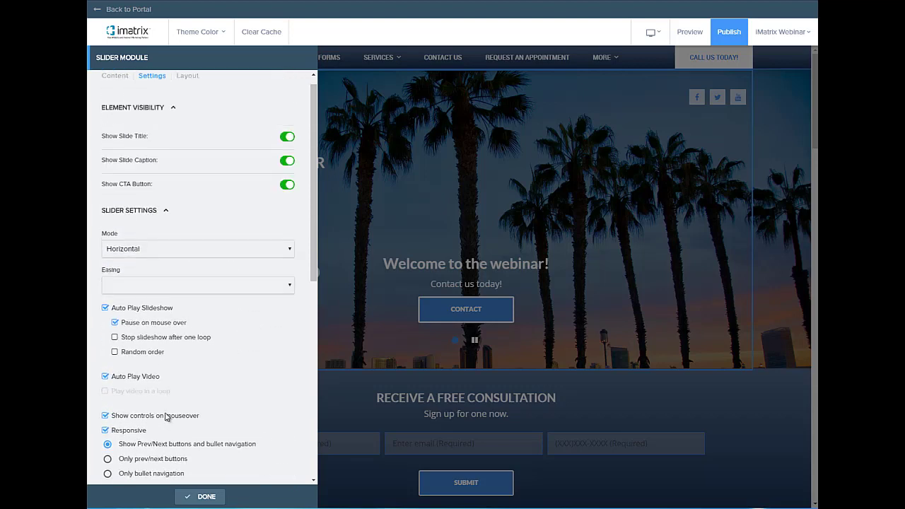
scroll(158, 227, "down", 1)
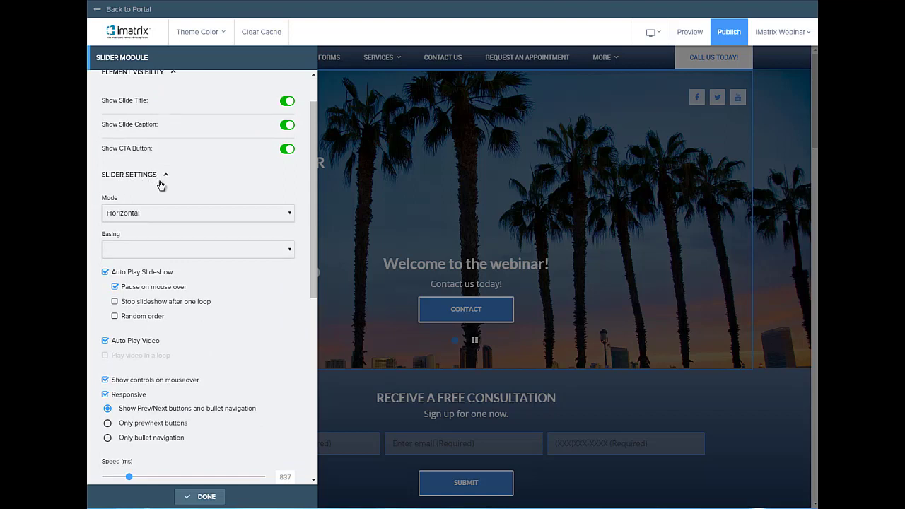
scroll(161, 185, "down", 1)
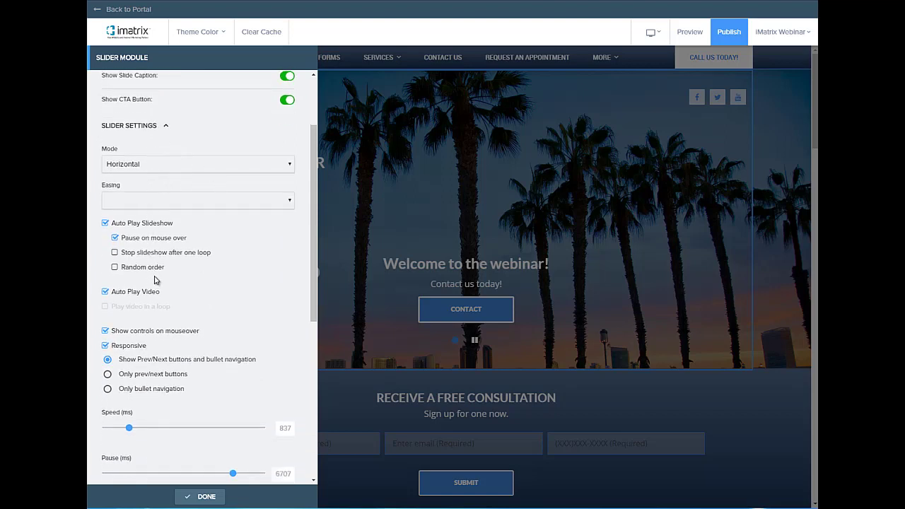
scroll(190, 278, "down", 1)
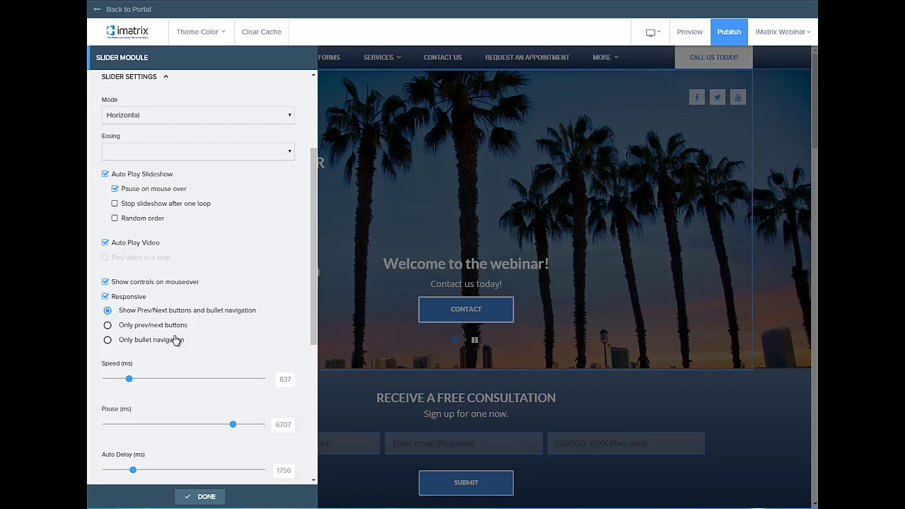
scroll(175, 339, "up", 1)
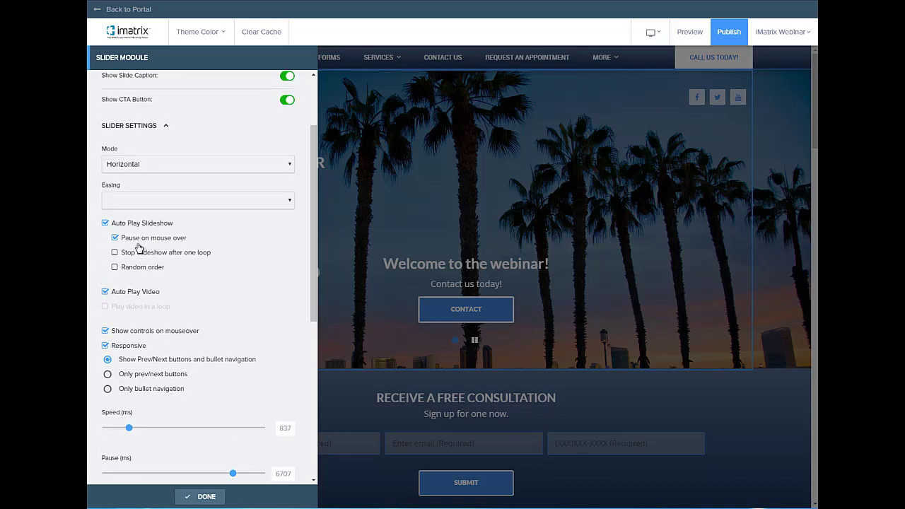
Try the slider's left and right text layouts, set the layout to Text align Center, and finish editing the module.
left_click(192, 89)
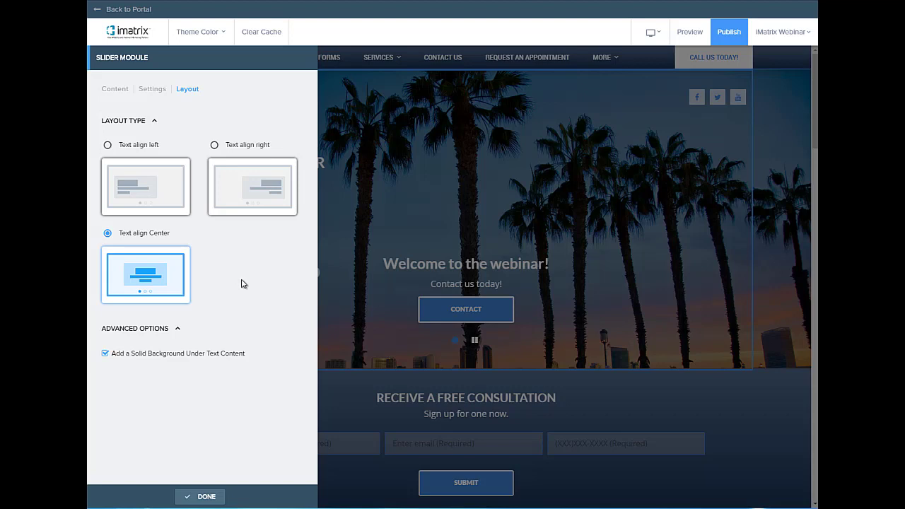
mouse_move(240, 212)
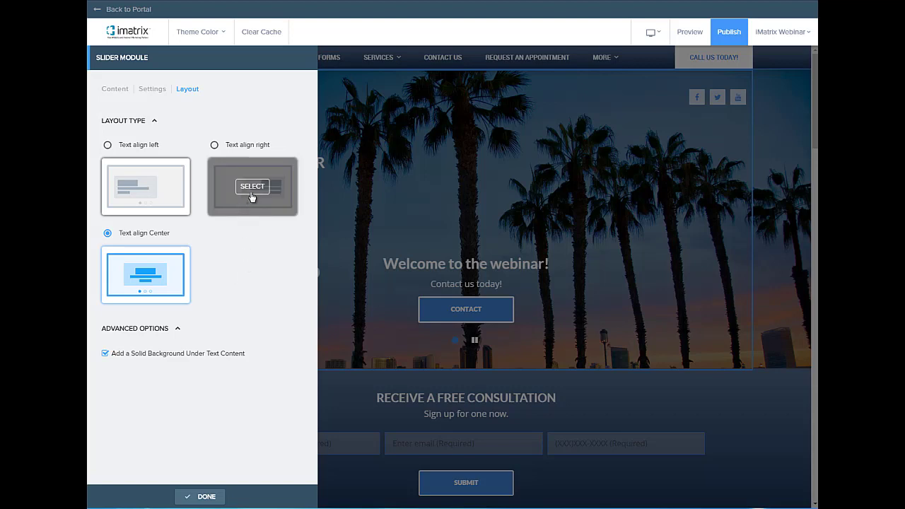
left_click(137, 186)
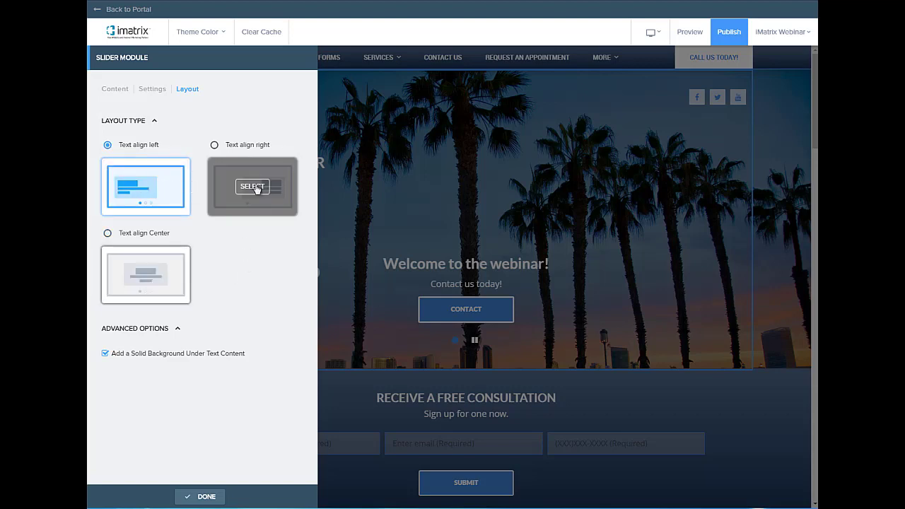
left_click(263, 189)
left_click(152, 286)
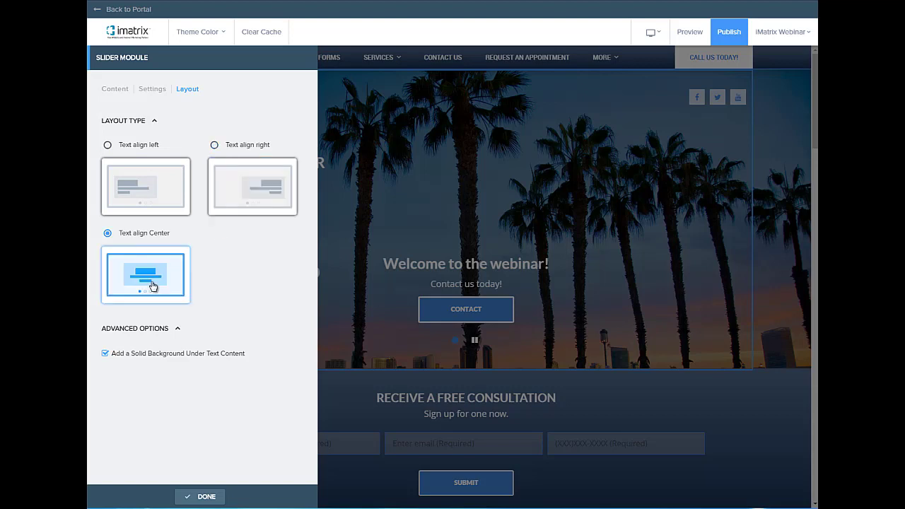
left_click(199, 496)
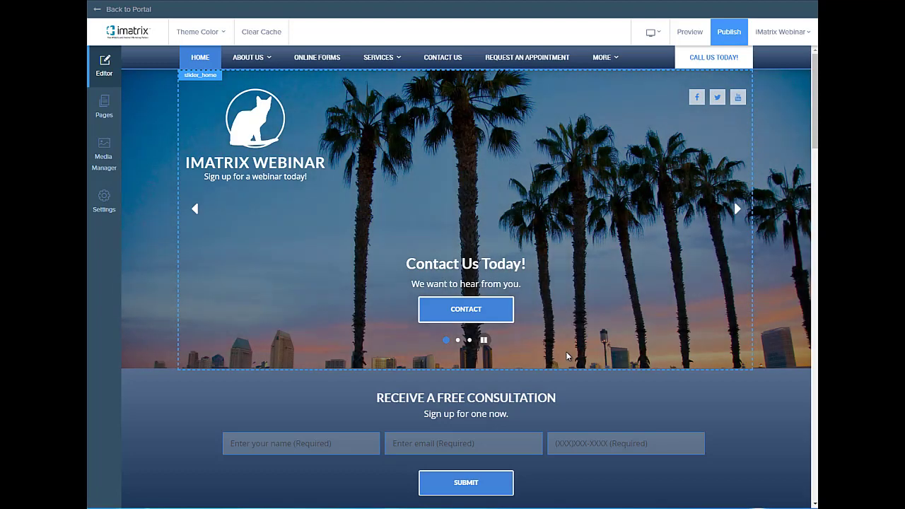
Open the logo header module, look through the images in the _LOGO gallery folder, and close the gallery and module without inserting one.
left_click(268, 147)
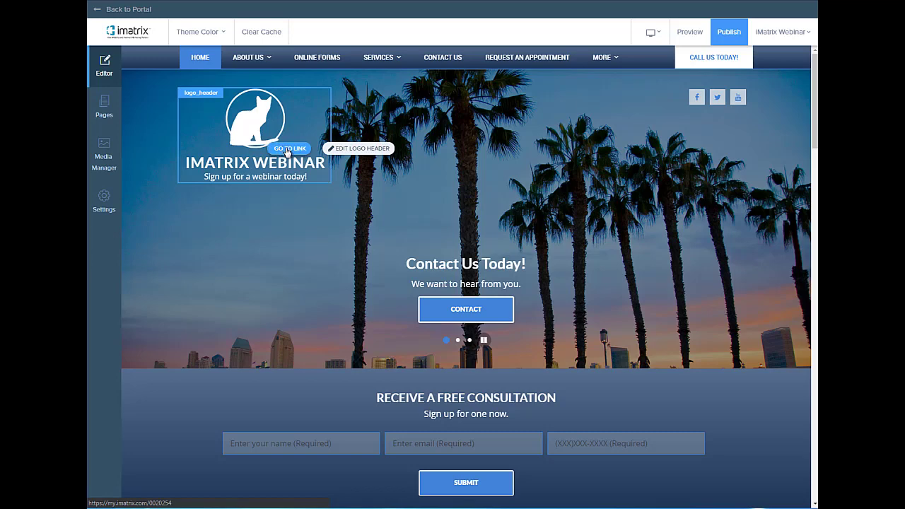
left_click(354, 151)
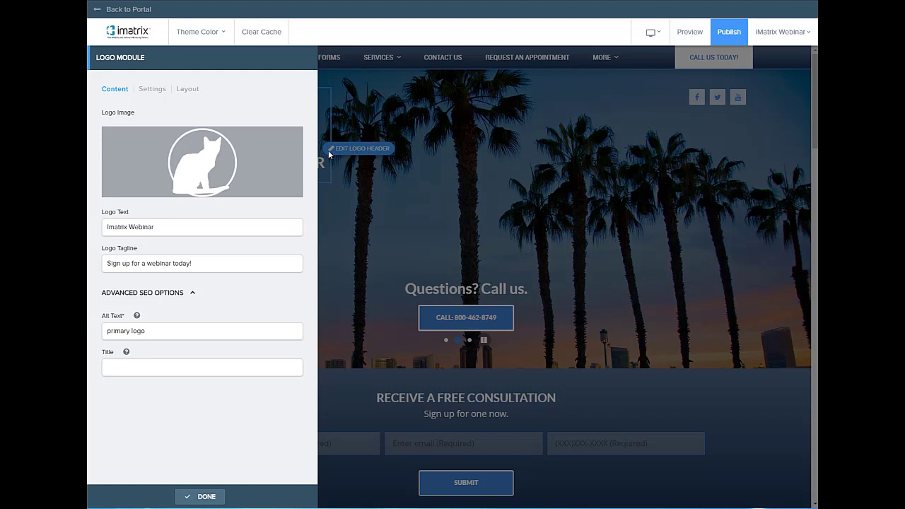
mouse_move(265, 155)
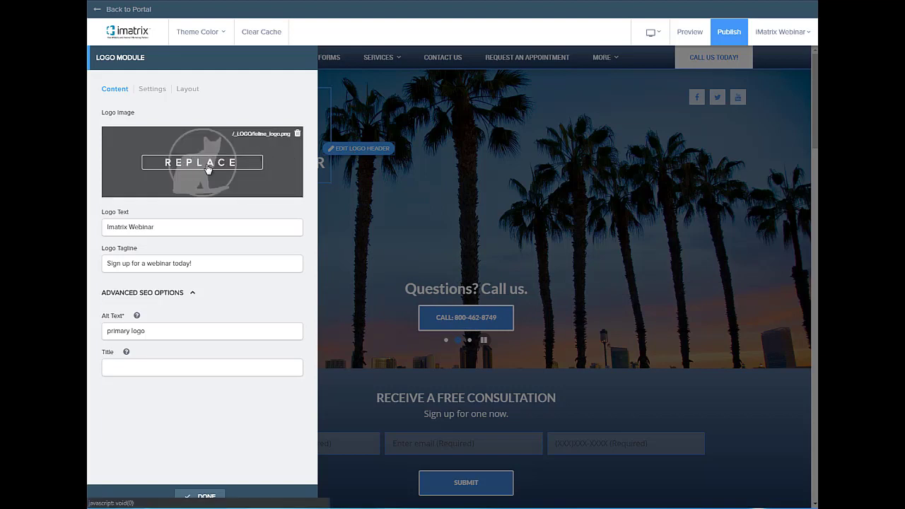
left_click(212, 164)
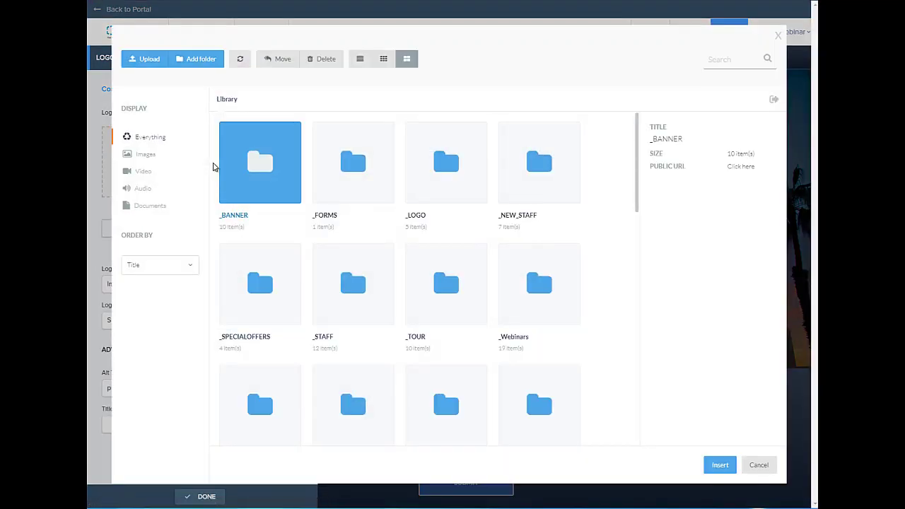
left_click(419, 188)
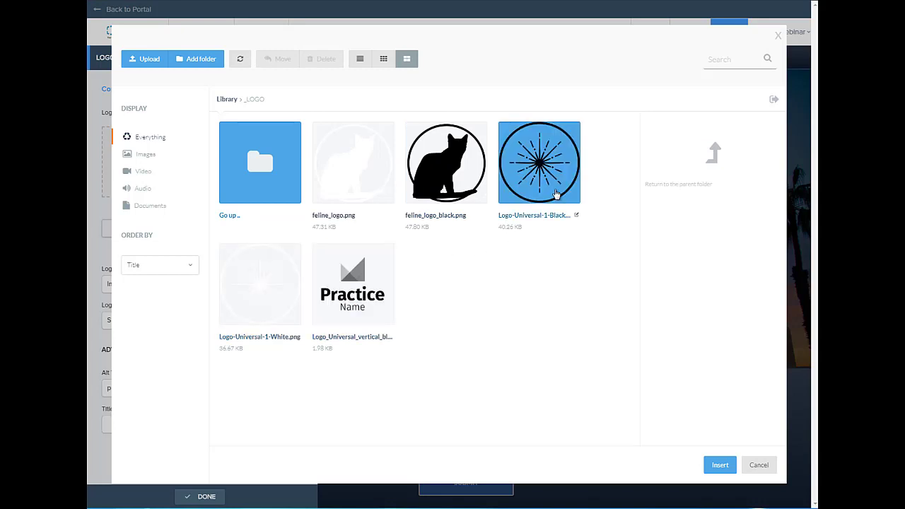
left_click(760, 465)
left_click(393, 307)
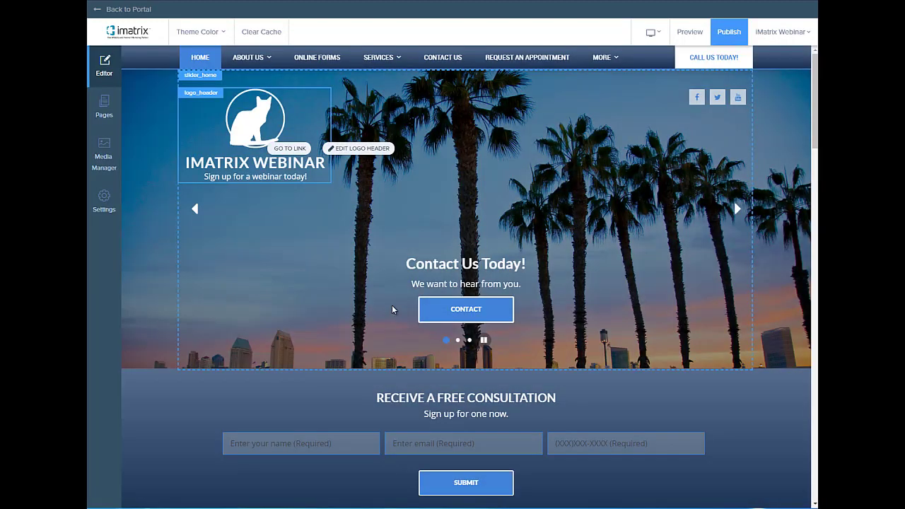
Replace the header logo image with Logo-Universal-1-White.png and check the logo text and tagline fields.
left_click(358, 148)
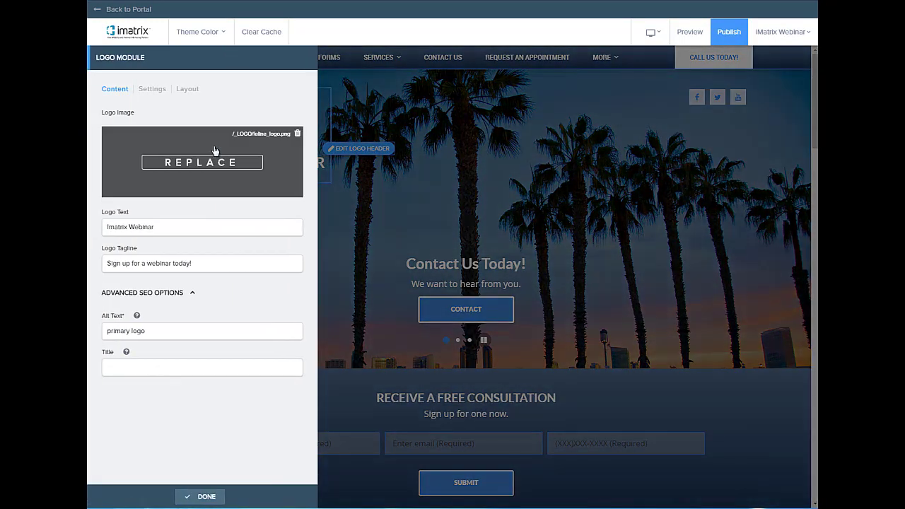
left_click(212, 159)
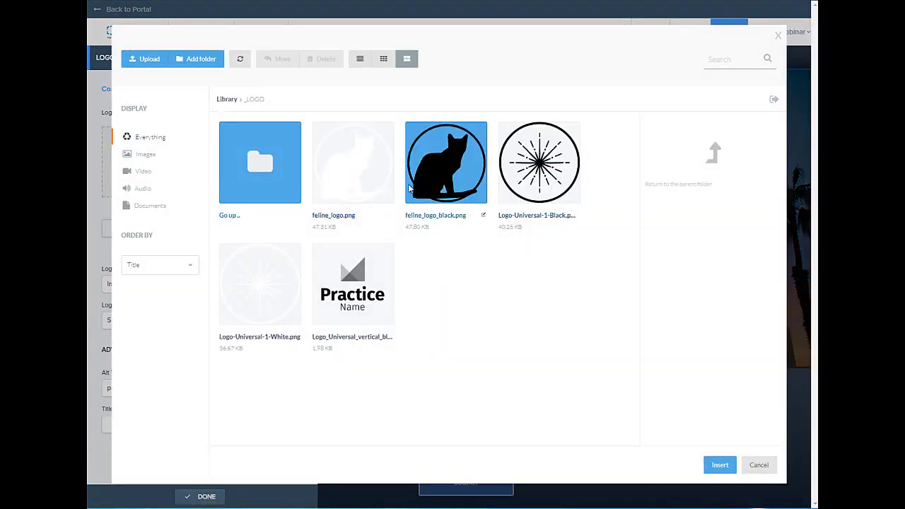
left_click(253, 298)
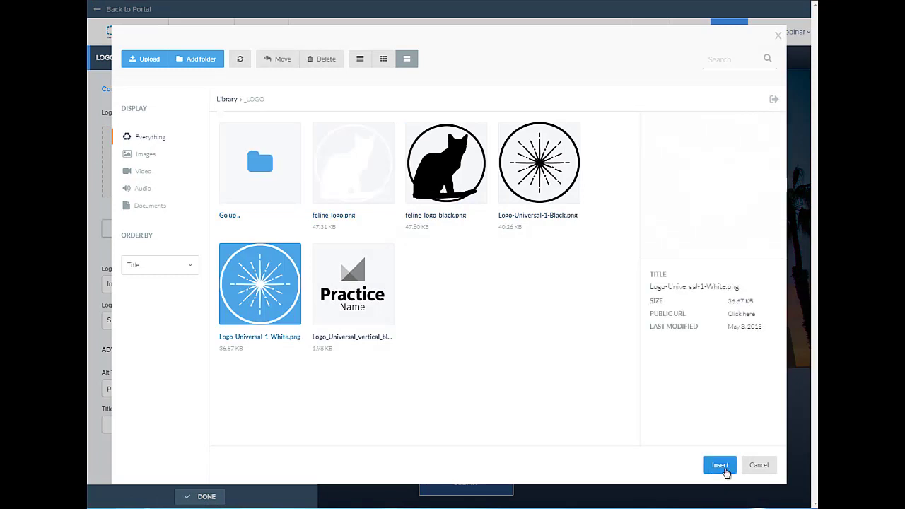
left_click(720, 466)
left_click(200, 229)
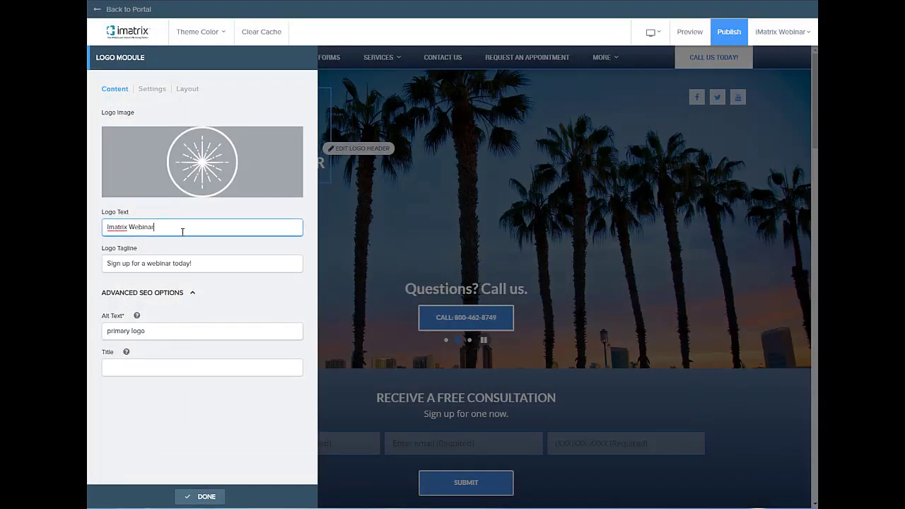
left_click_drag(182, 230, 102, 231)
left_click(174, 227)
triple_click(232, 268)
Resize the logo image to a height of 85 px with the aspect ratio locked.
left_click(151, 90)
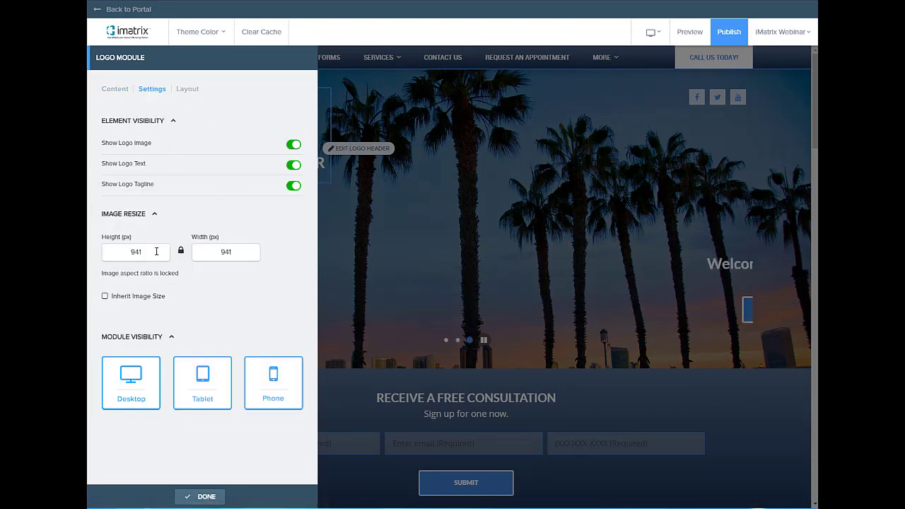
double_click(156, 252)
type("1")
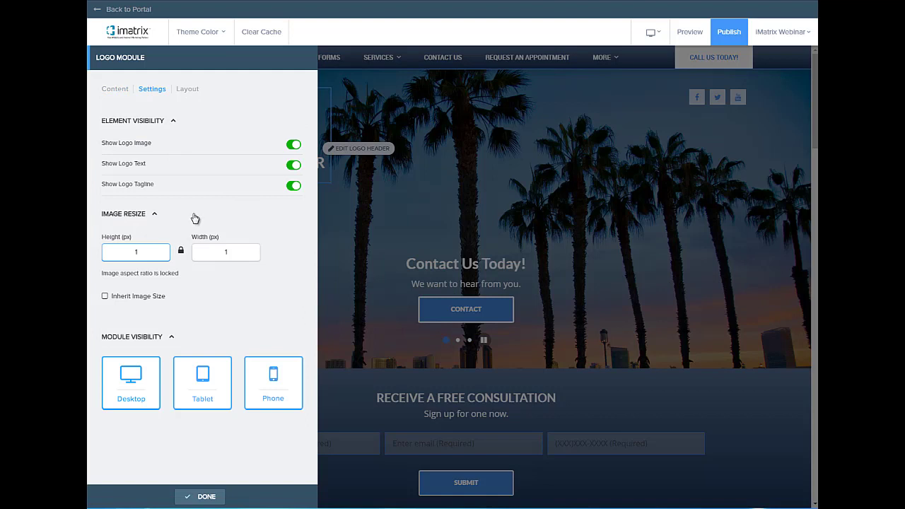
key("BackSpace")
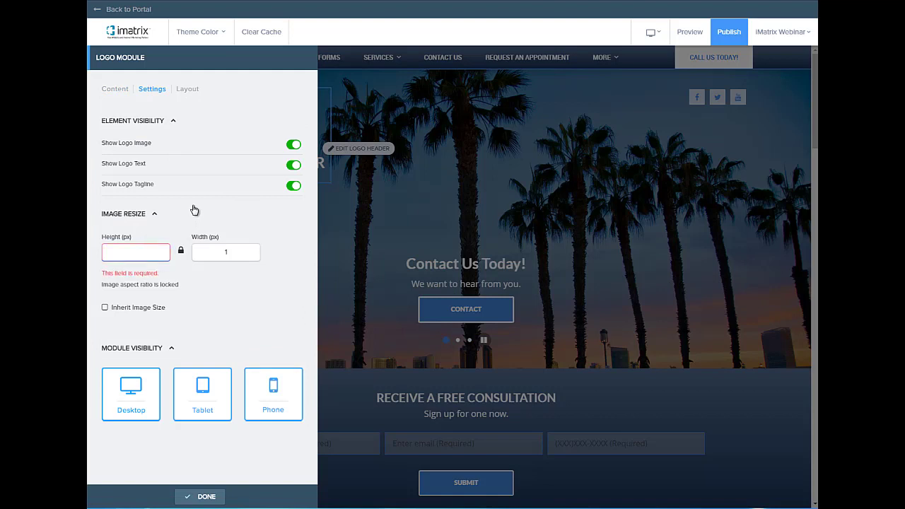
type("85")
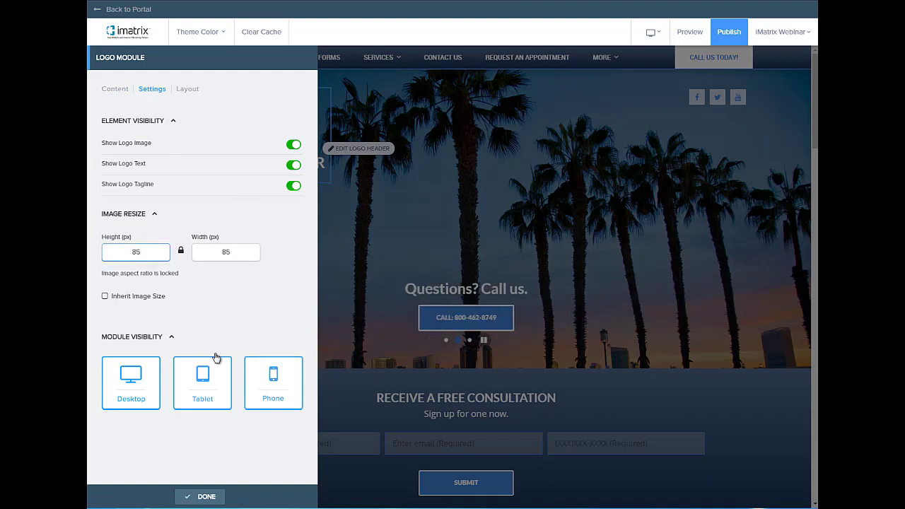
Set the logo layout to Image on the left and finish editing the logo module.
left_click(188, 88)
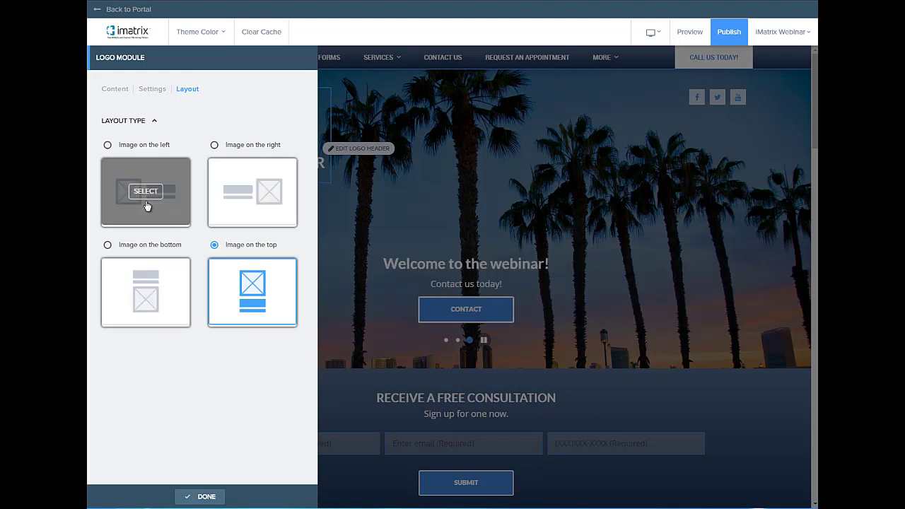
left_click(150, 200)
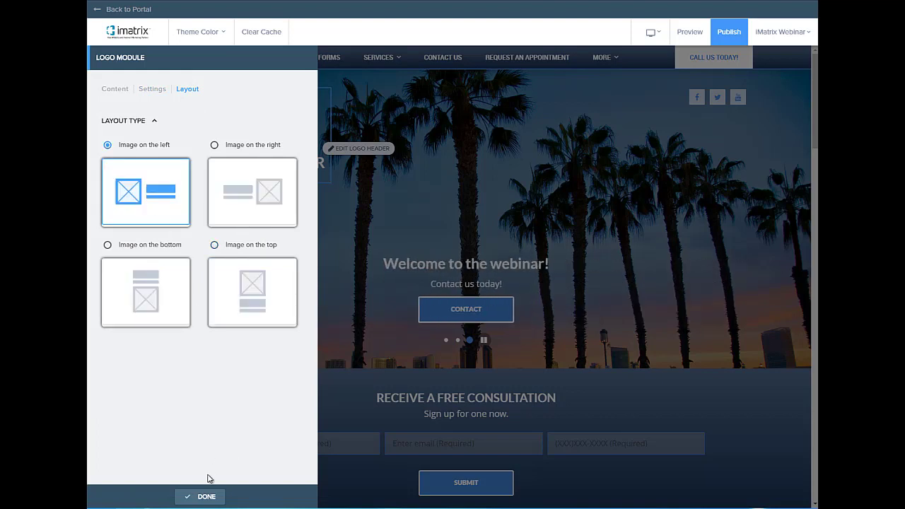
left_click(206, 496)
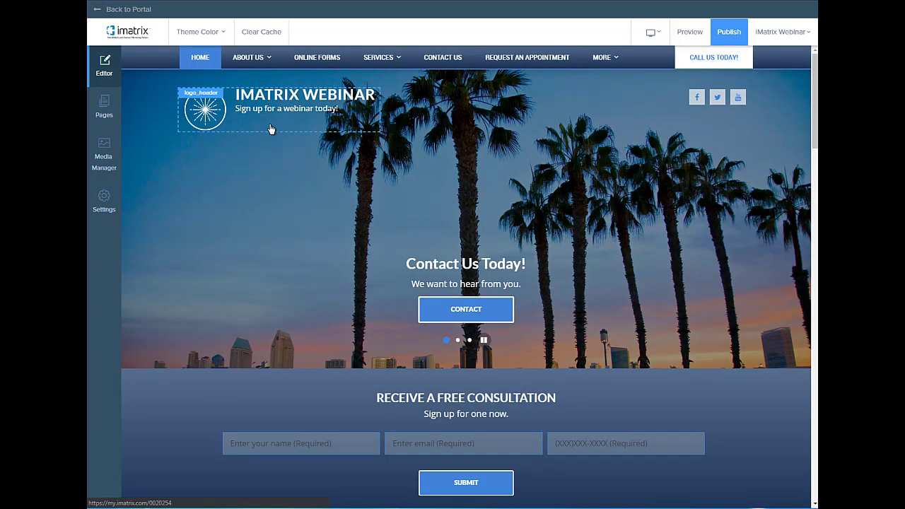
Reopen the logo header module, check its image resize height, and leave the module without changing it.
left_click(311, 127)
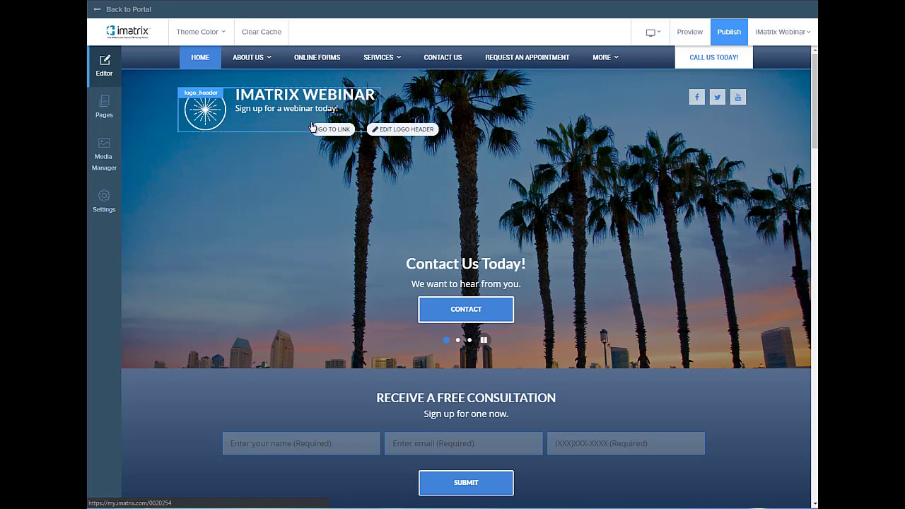
left_click(397, 130)
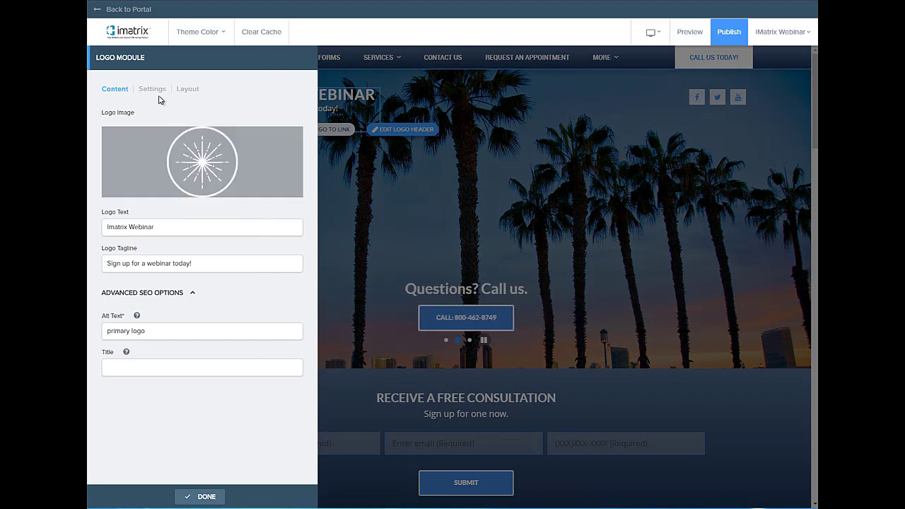
left_click(155, 89)
left_click_drag(139, 252, 103, 245)
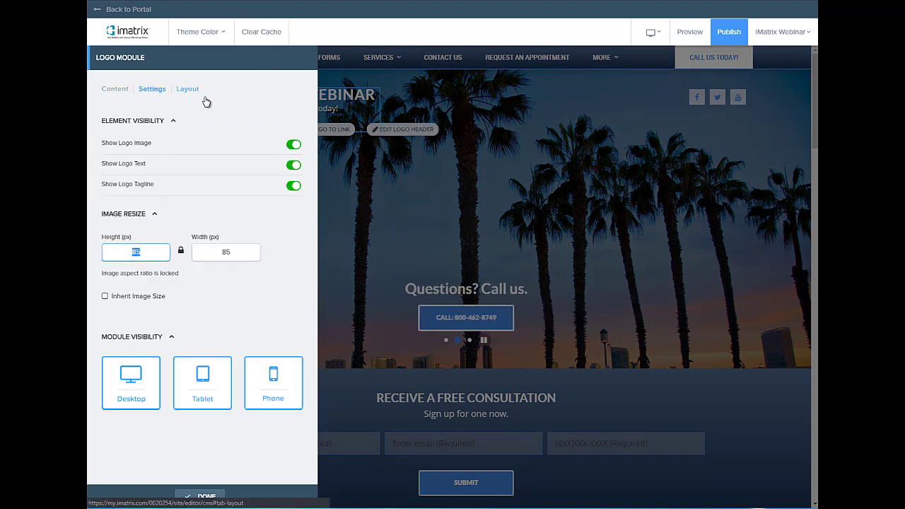
left_click(371, 166)
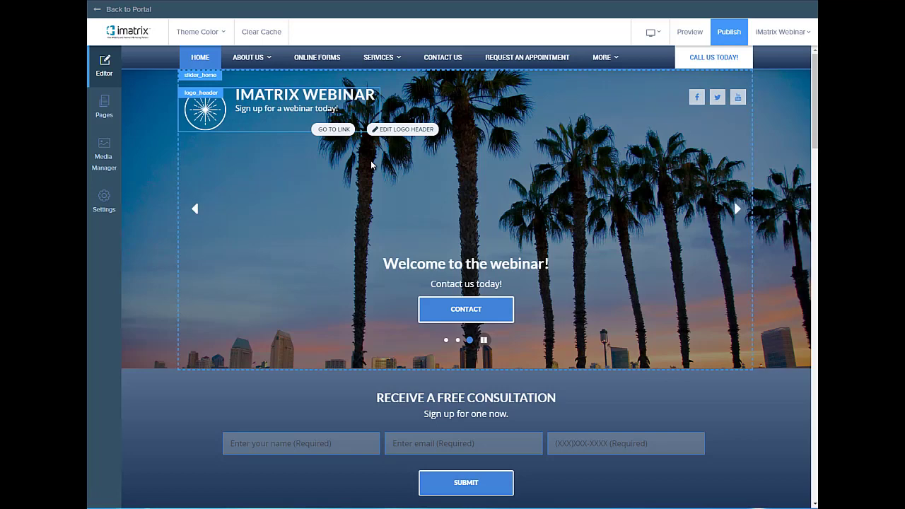
Reopen the logo header module without saving pending changes, set its layout to Image on the top, and finish editing.
left_click(393, 130)
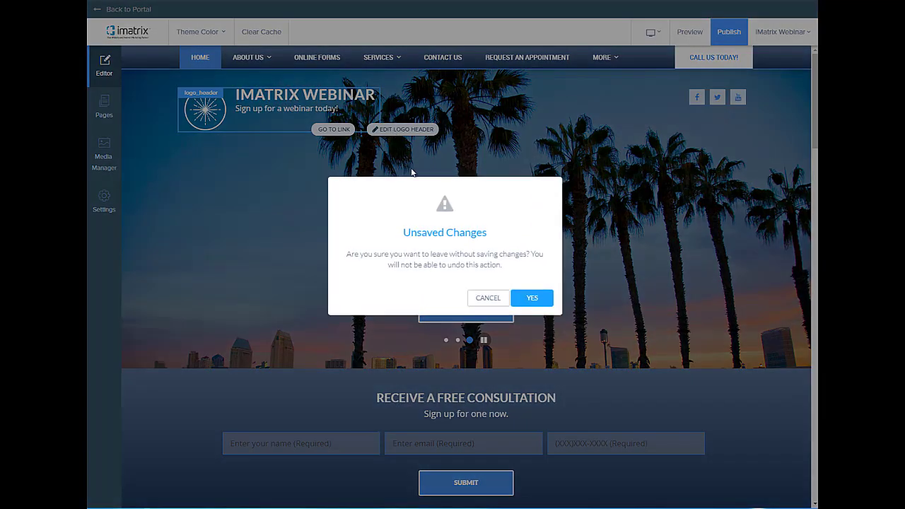
left_click(511, 294)
left_click(178, 90)
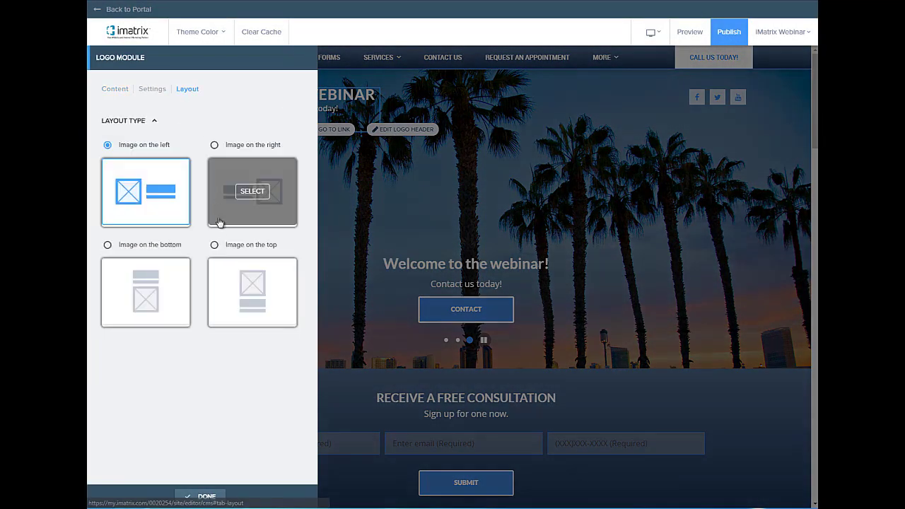
left_click(249, 327)
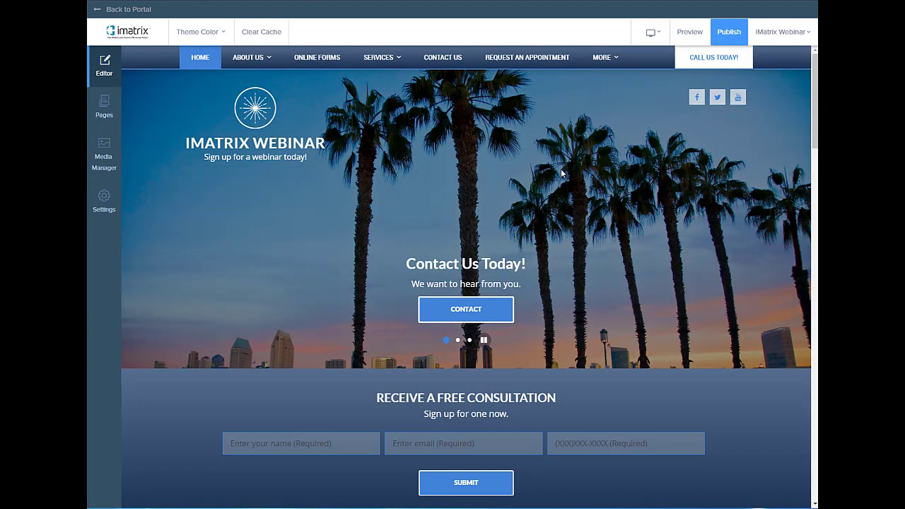
Open the header's social media module and try moving Twitter below Youtube, restoring the original order.
mouse_move(562, 172)
left_click(718, 117)
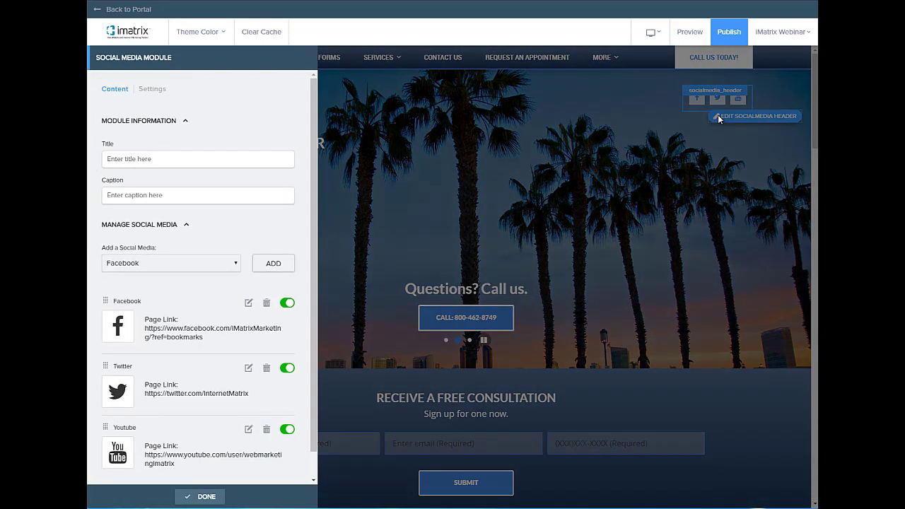
scroll(268, 261, "down", 1)
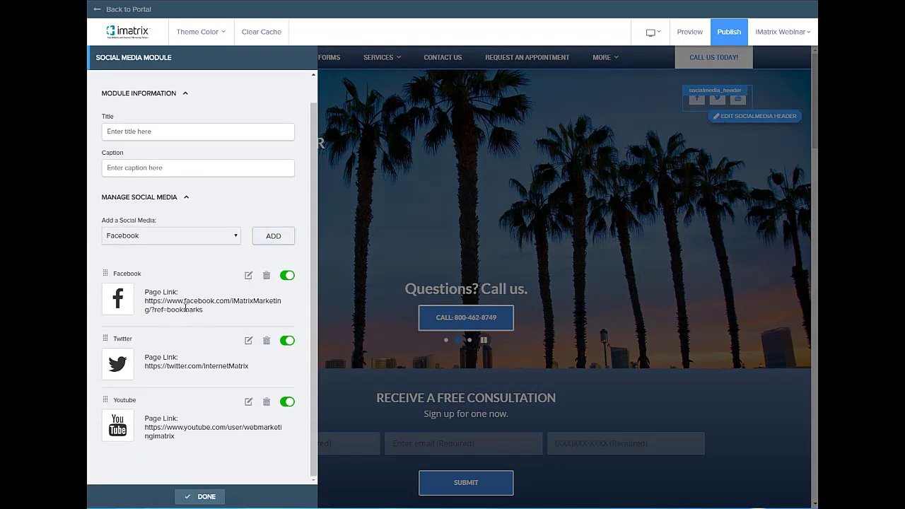
left_click_drag(106, 340, 103, 408)
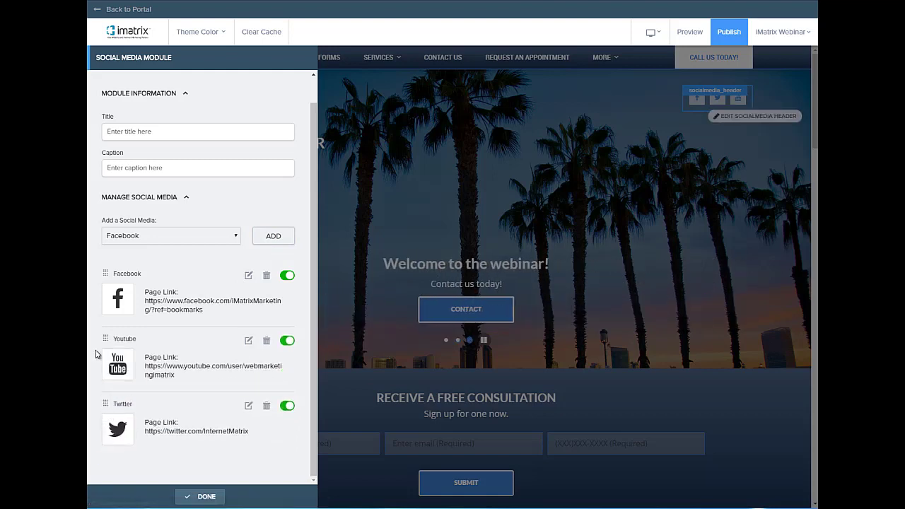
left_click_drag(109, 342, 101, 423)
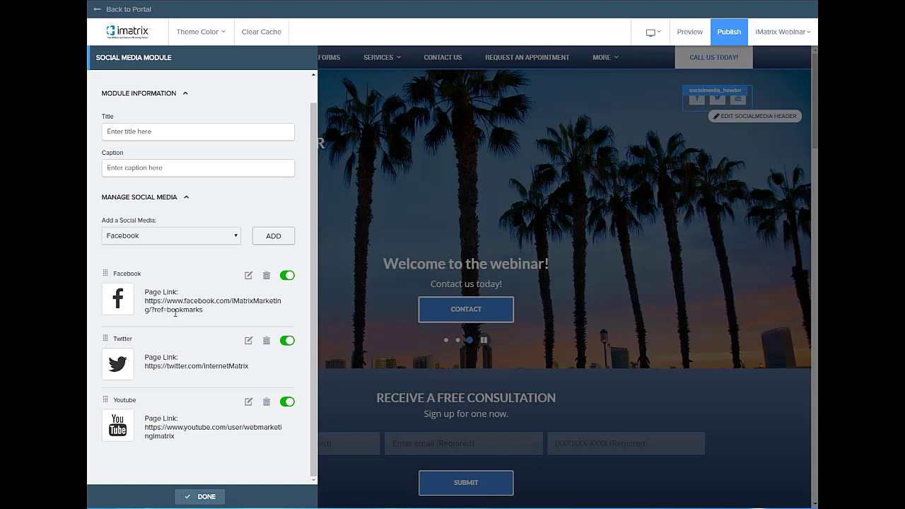
Examine the Facebook entry's icon and social page link settings, and cancel editing the entry.
left_click(248, 275)
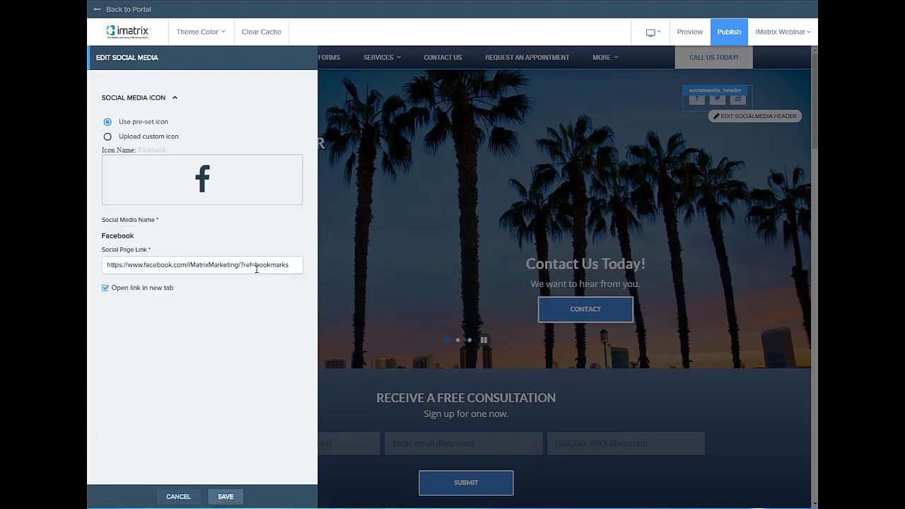
left_click_drag(291, 263, 104, 269)
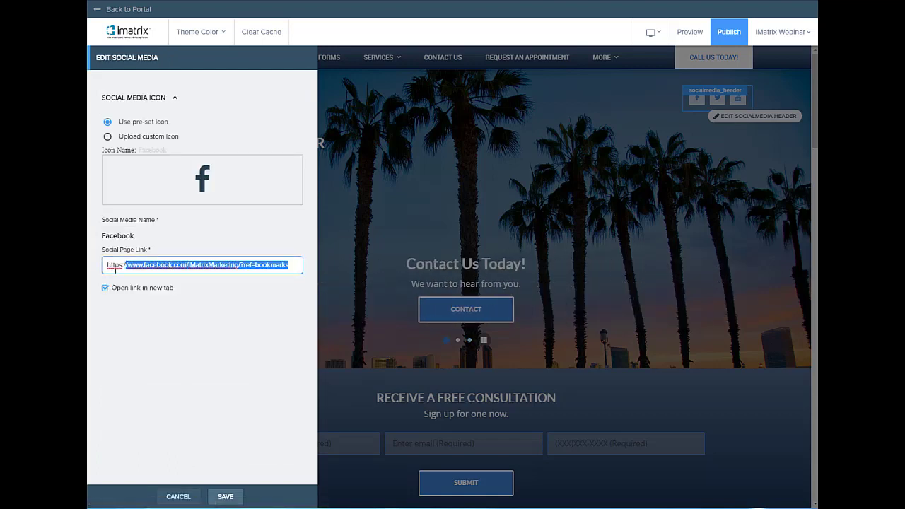
left_click(292, 267)
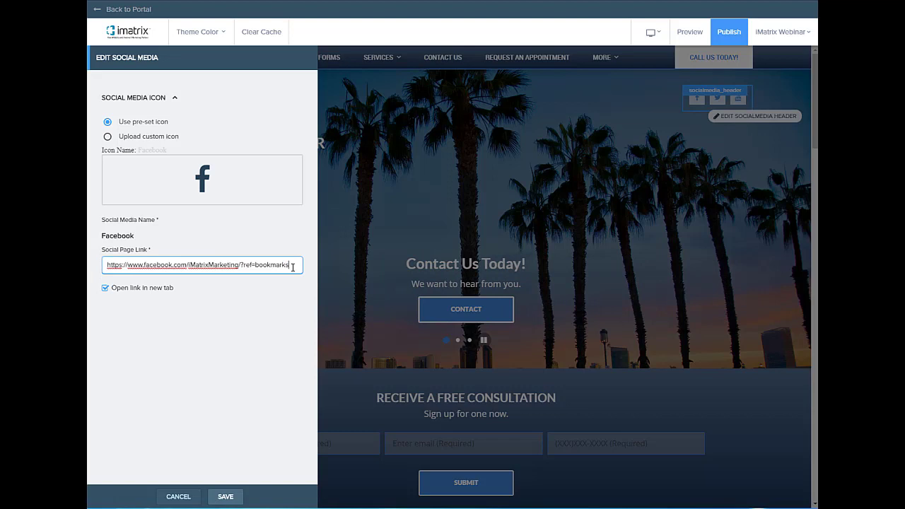
left_click(170, 497)
scroll(239, 419, "down", 1)
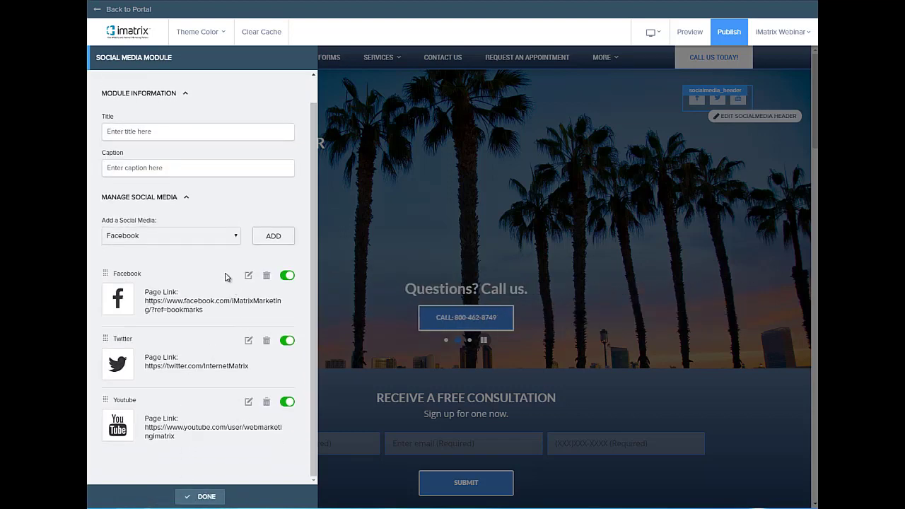
Start adding an Instagram entry to the social media module, saving the module's current changes.
left_click(192, 239)
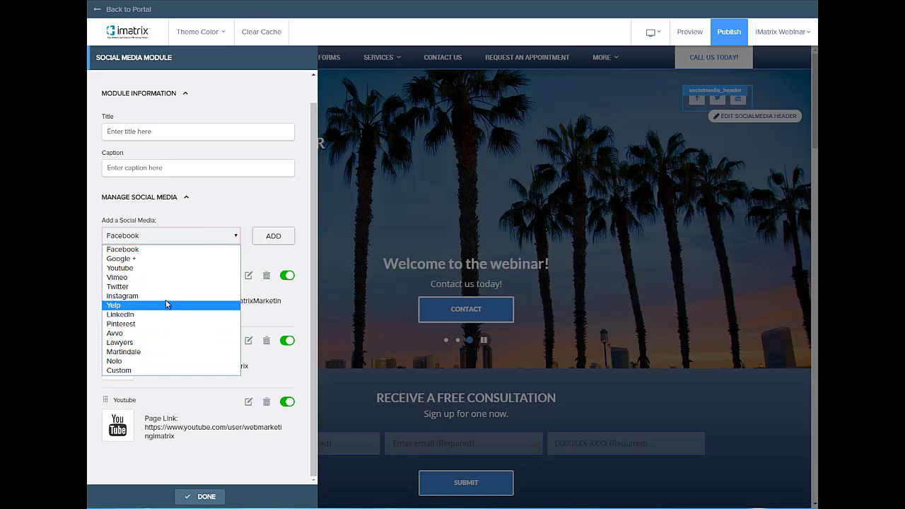
left_click(135, 295)
left_click(264, 239)
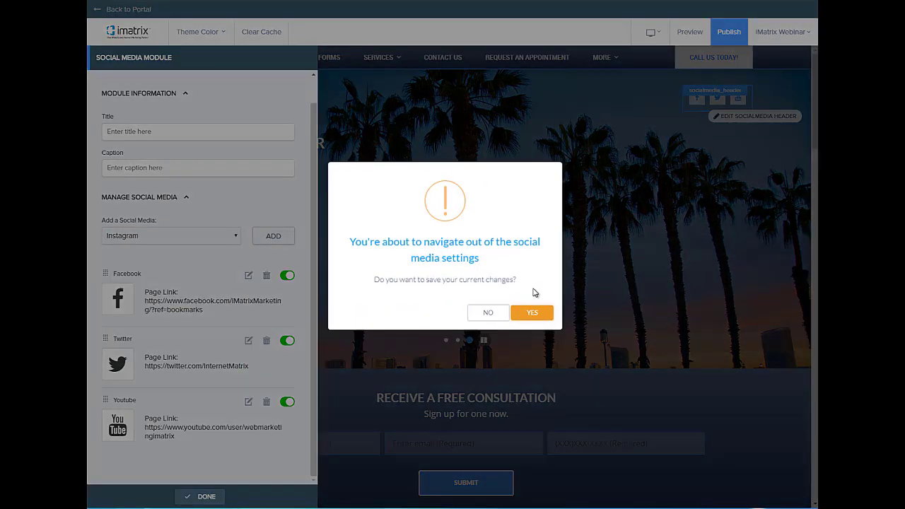
left_click(530, 311)
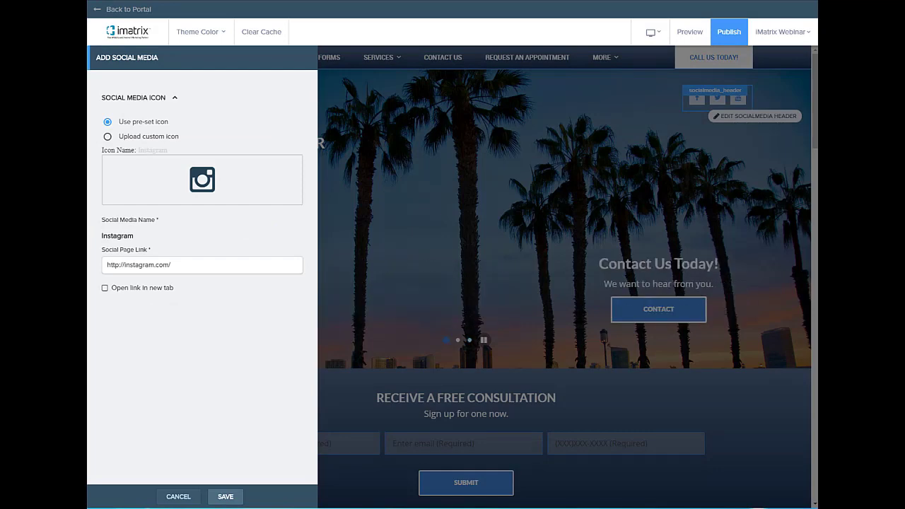
left_click(197, 264)
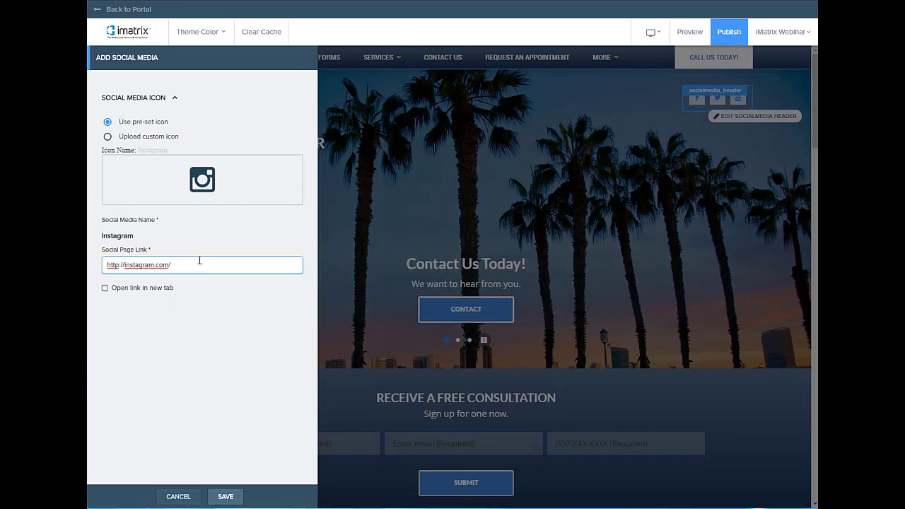
key("ctrl+a")
type("https://www.instagram.com/imatrixlife/")
left_click(167, 289)
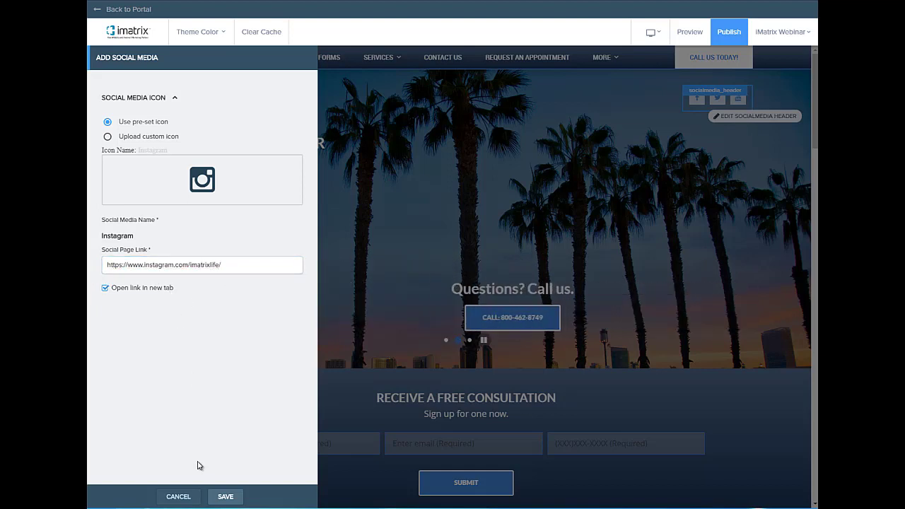
left_click(232, 498)
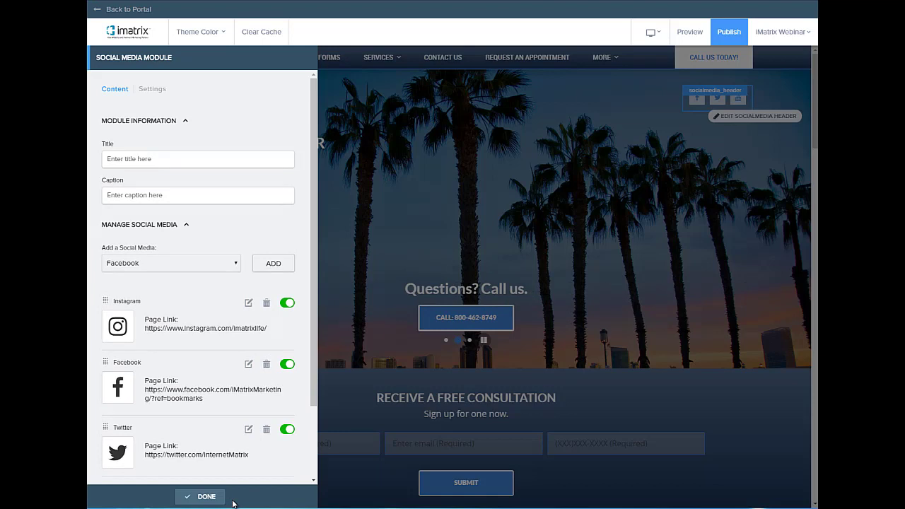
Move the Instagram entry below Youtube in the social media list.
scroll(228, 393, "down", 3)
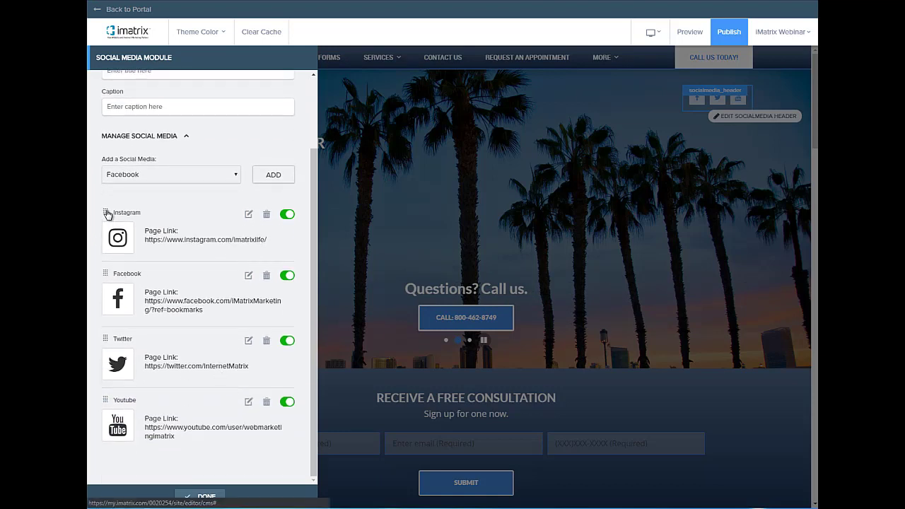
left_click_drag(106, 212, 120, 442)
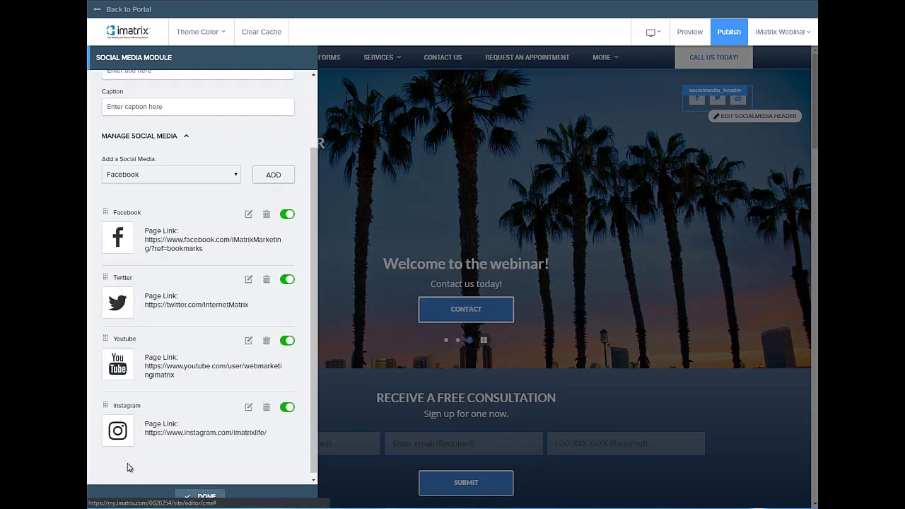
Check the social media module's title, caption and device visibility settings, and finish editing the module.
scroll(203, 464, "up", 3)
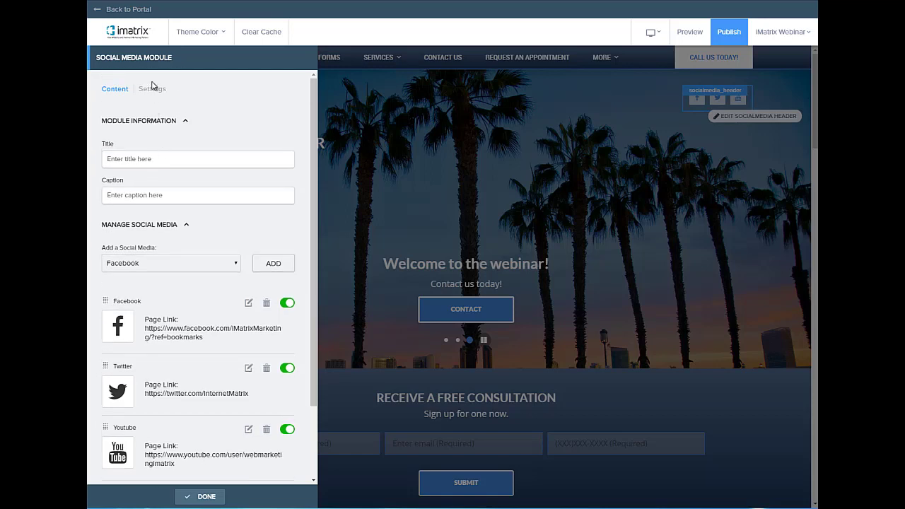
left_click(155, 90)
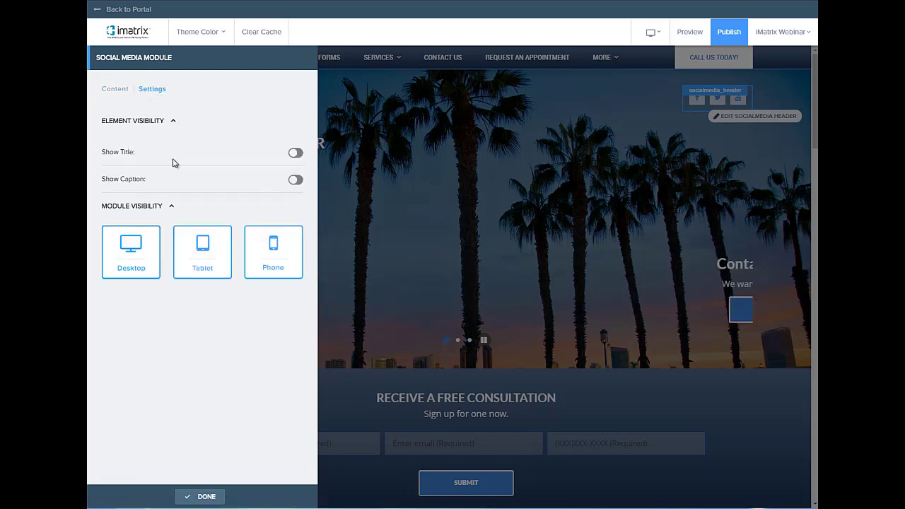
left_click(116, 89)
scroll(259, 438, "down", 2)
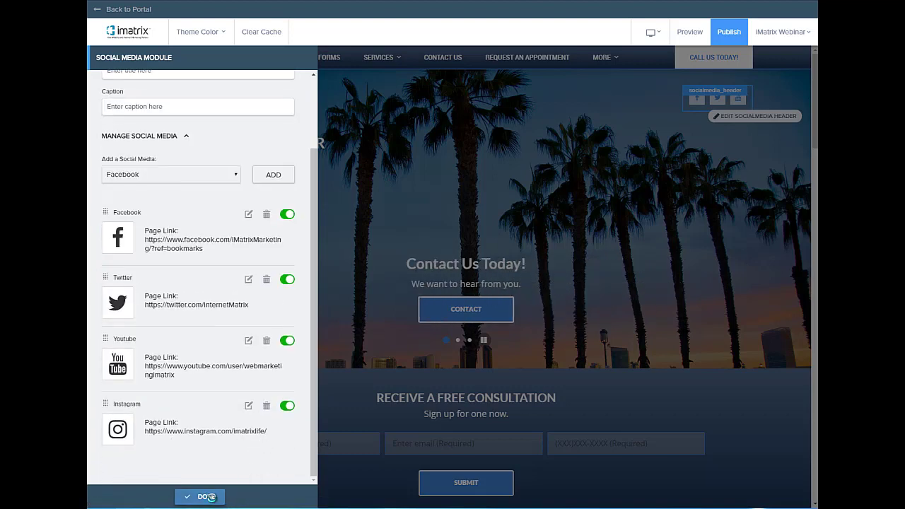
left_click(211, 497)
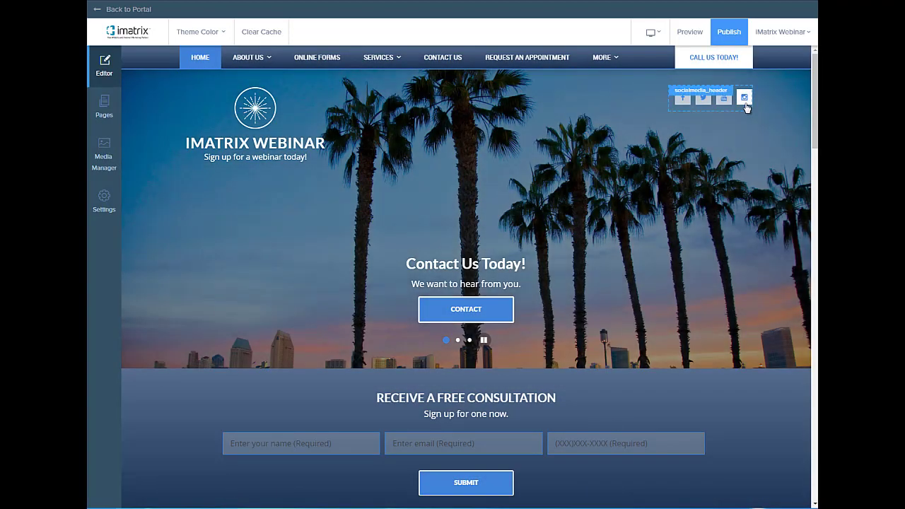
Follow the link of the header's Instagram icon and look over the linked profile page.
left_click(622, 113)
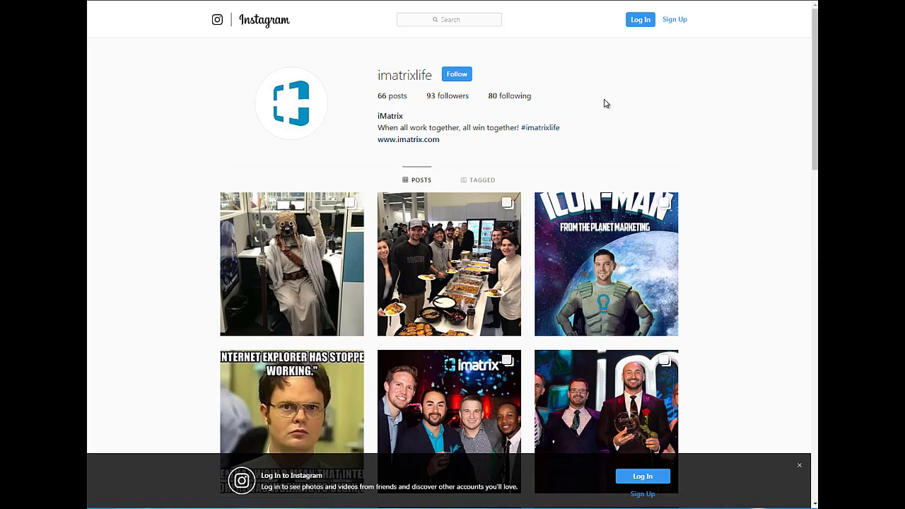
scroll(605, 104, "down", 1)
scroll(606, 103, "up", 1)
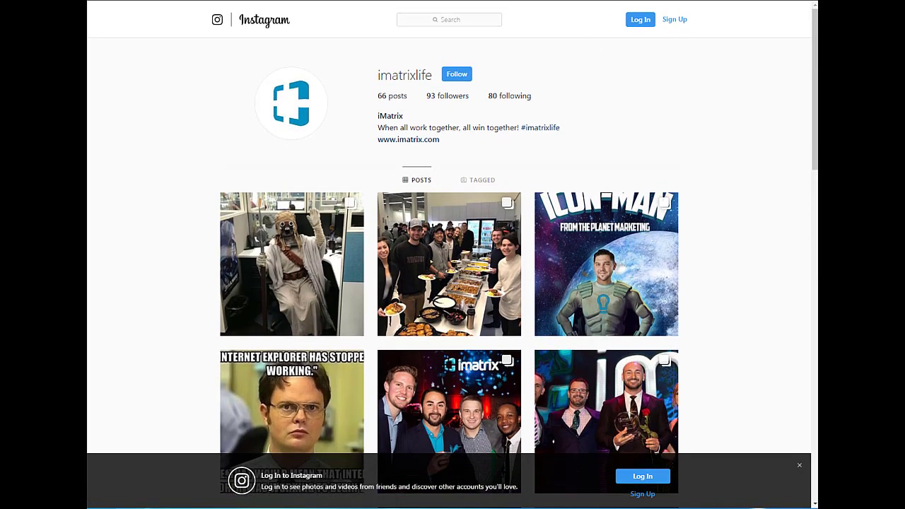
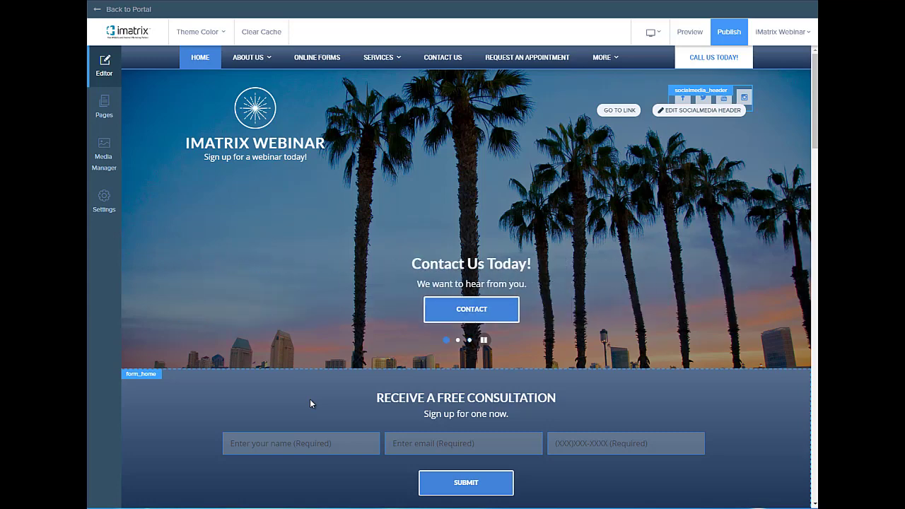
Open the Exclusive Offer form in the home page's form module and examine its field type choices and form name.
mouse_move(311, 404)
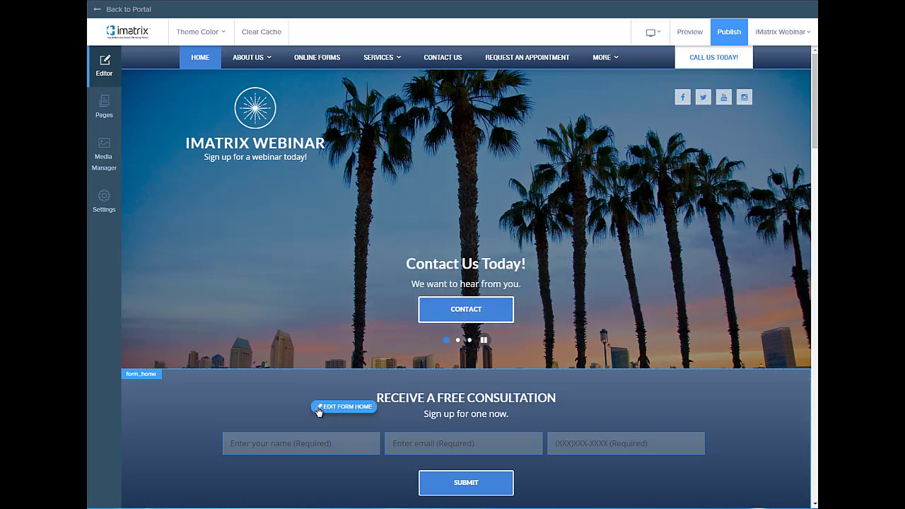
left_click(320, 409)
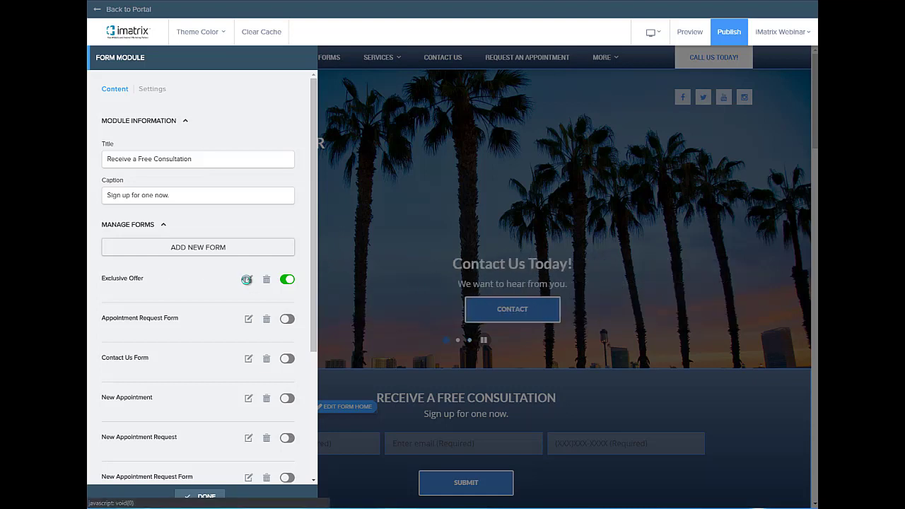
left_click(248, 280)
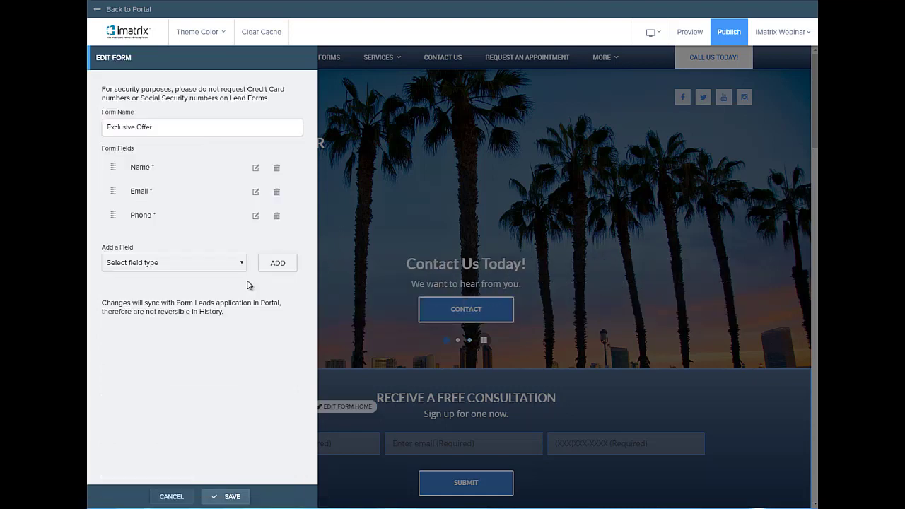
left_click(148, 263)
left_click(161, 265)
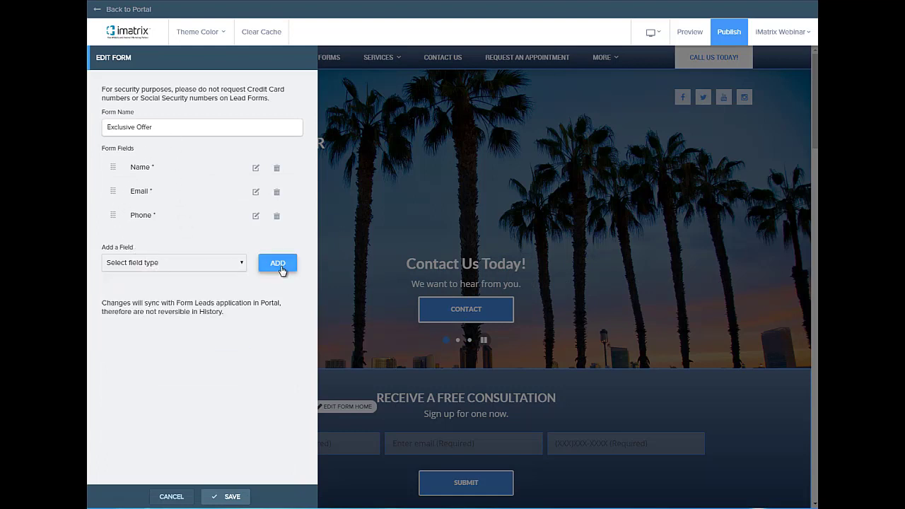
left_click_drag(195, 132, 90, 135)
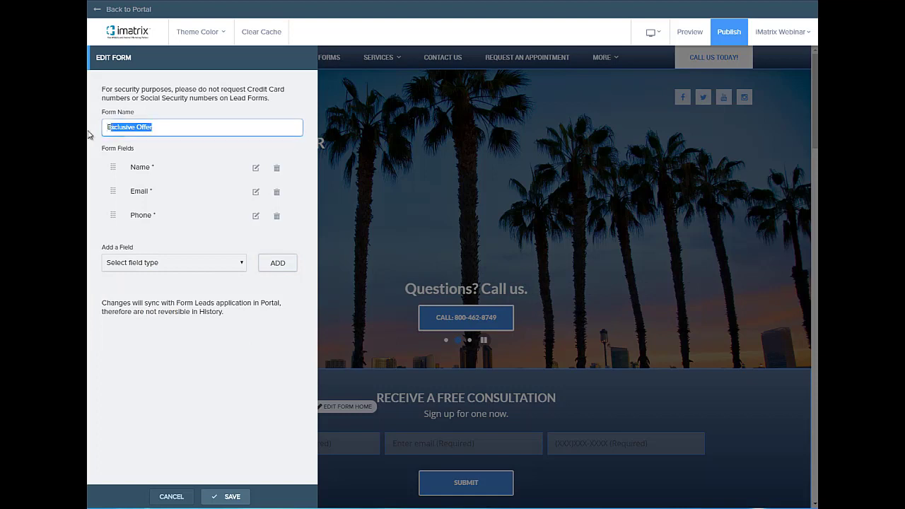
Leave the Exclusive Offer form without saving and add a new custom form named "Feedback Form".
left_click(198, 358)
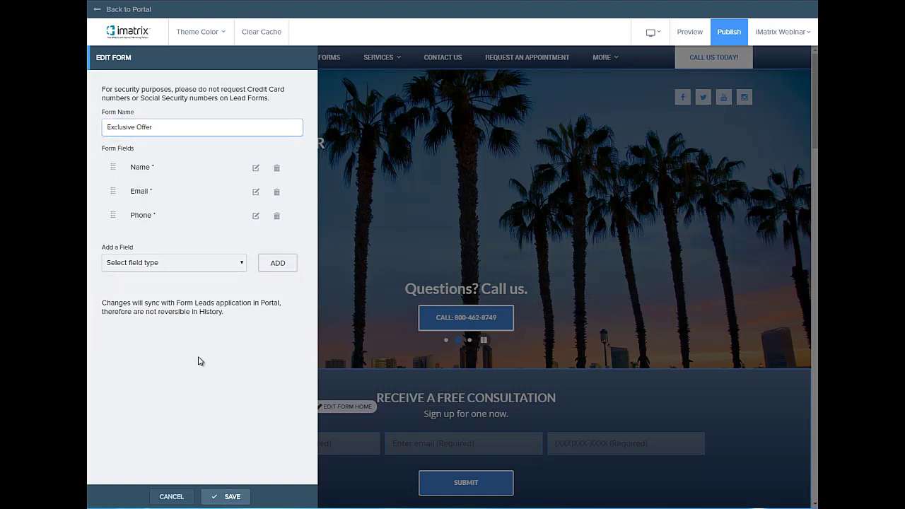
left_click(188, 497)
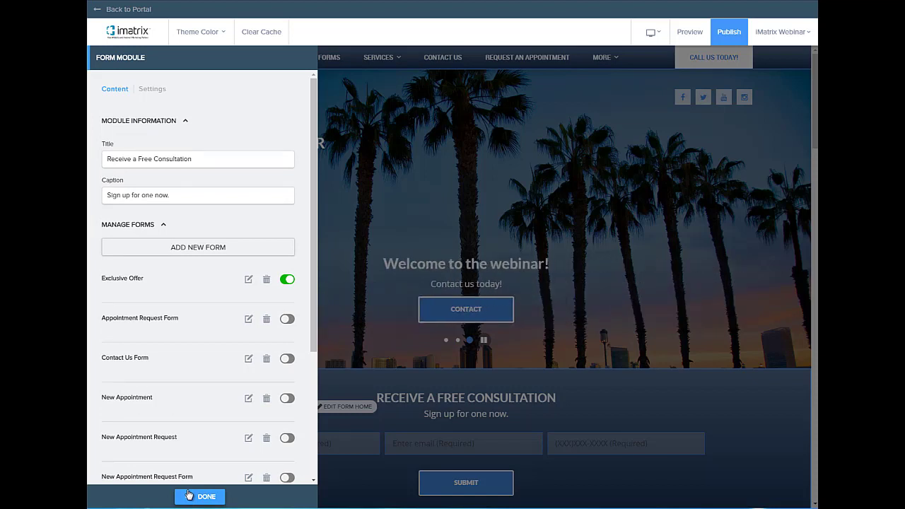
left_click(221, 251)
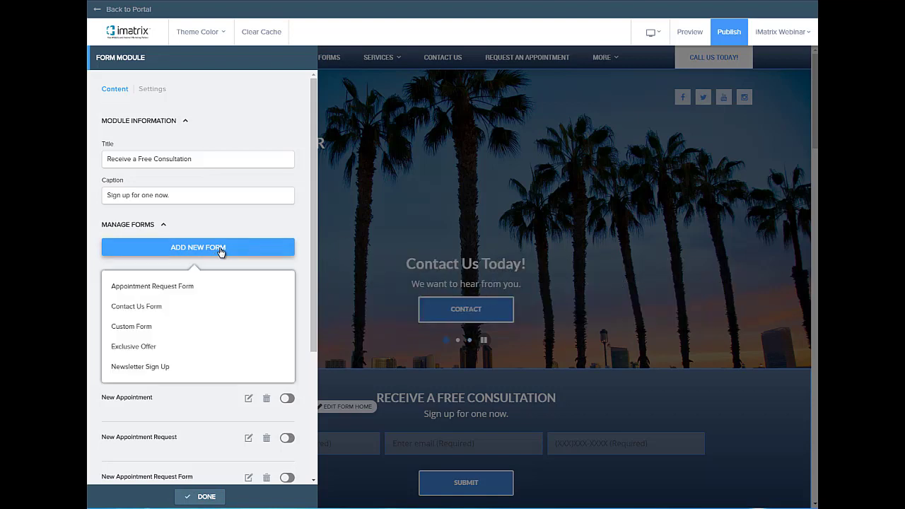
left_click(137, 327)
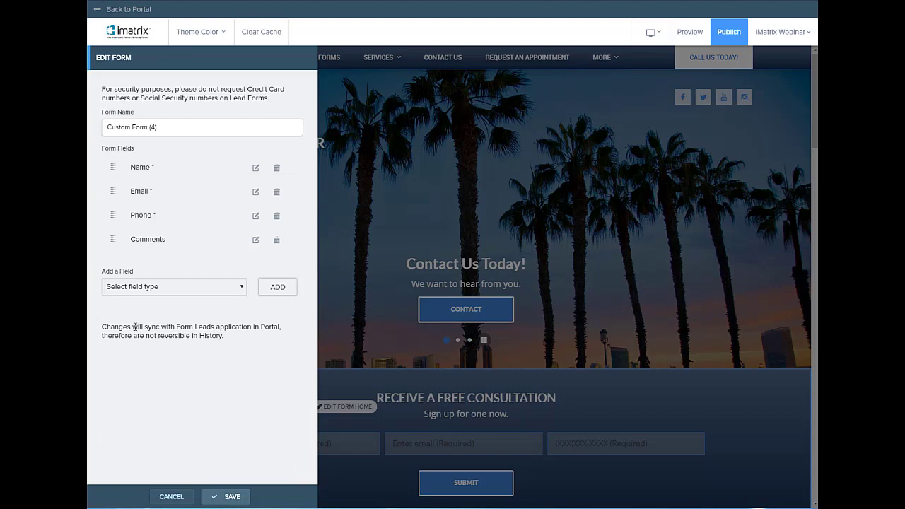
left_click(178, 132)
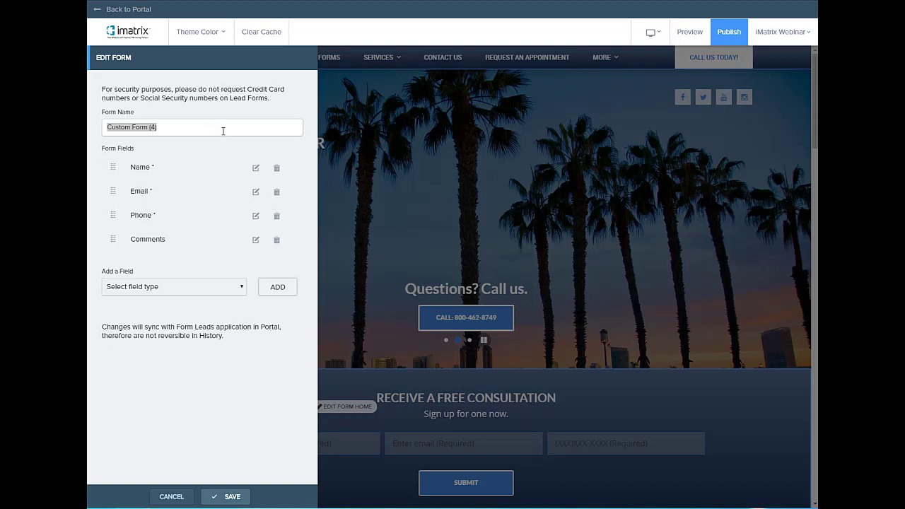
type("Feedback Form")
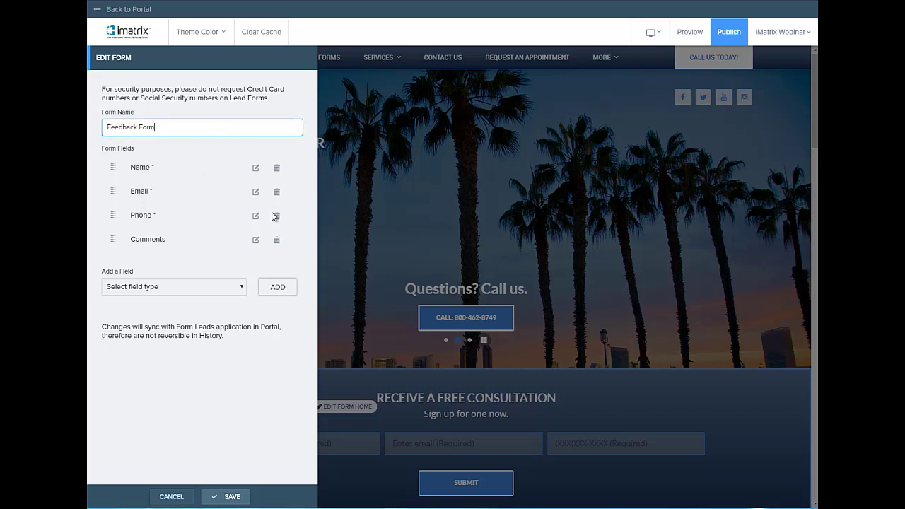
Add a Patient Type field to the form and move it above the Comments field.
left_click(210, 288)
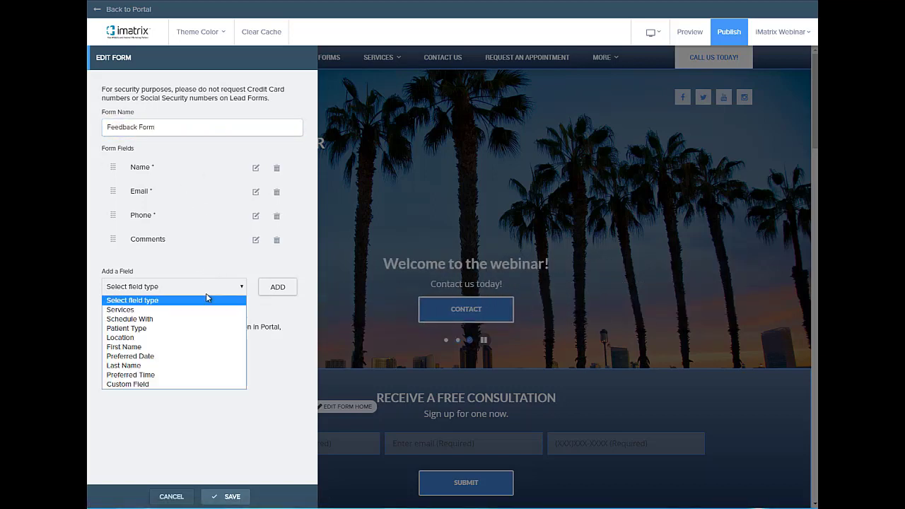
left_click(187, 328)
left_click(281, 293)
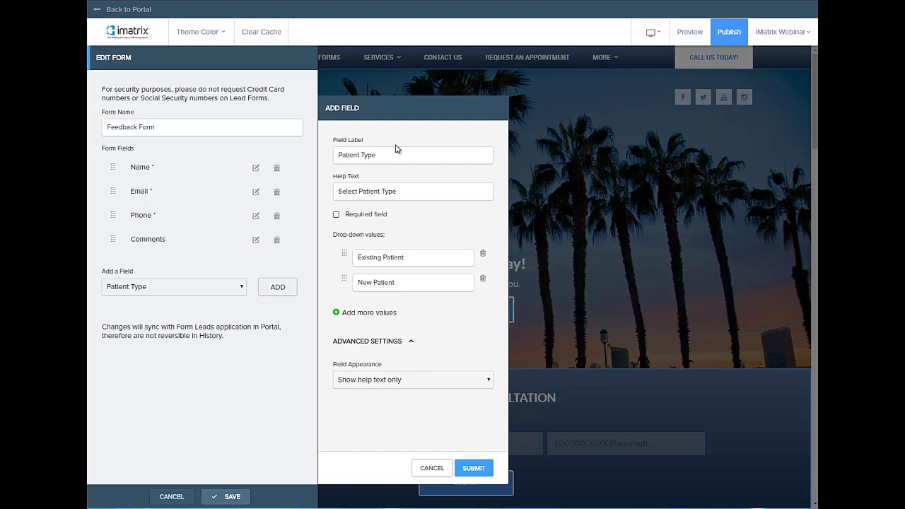
left_click(477, 472)
left_click_drag(113, 266, 115, 239)
Start a new custom field with the label "How would you rate this website 1-5?".
left_click(194, 312)
left_click(174, 399)
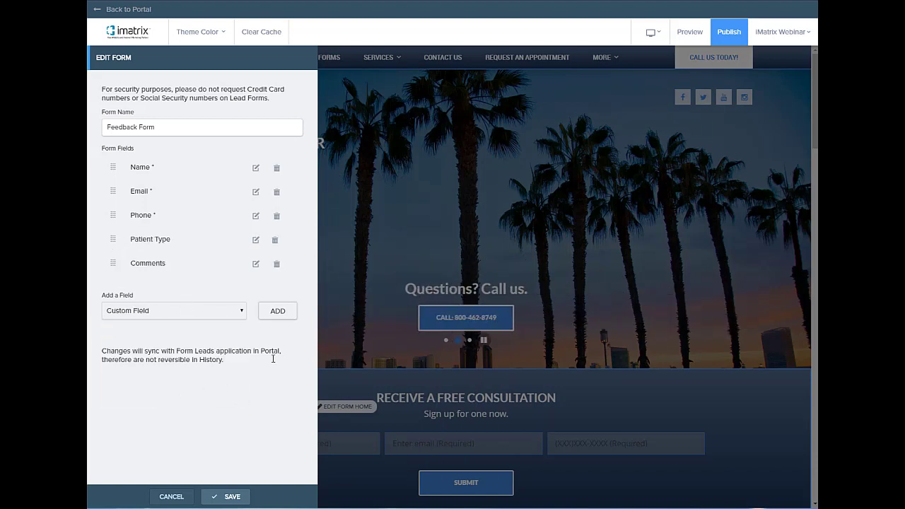
left_click(280, 315)
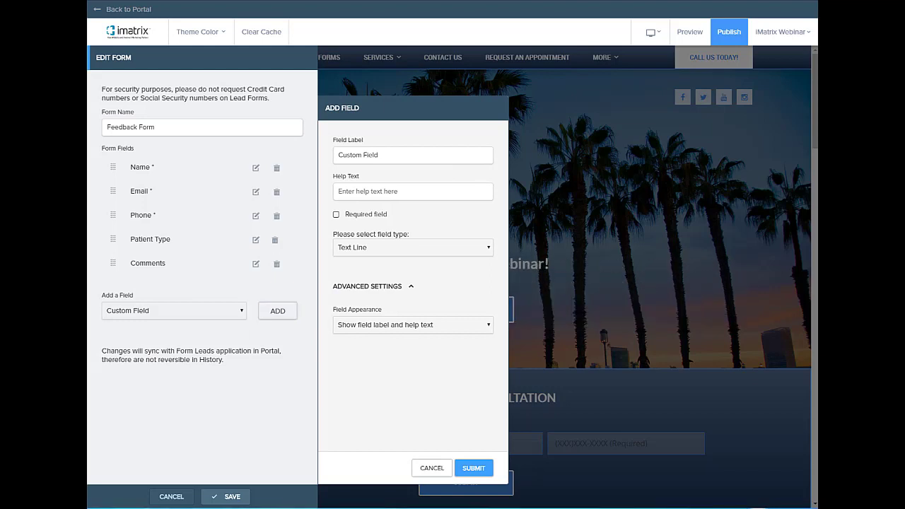
triple_click(385, 155)
type("How would you rate this website 1-5?")
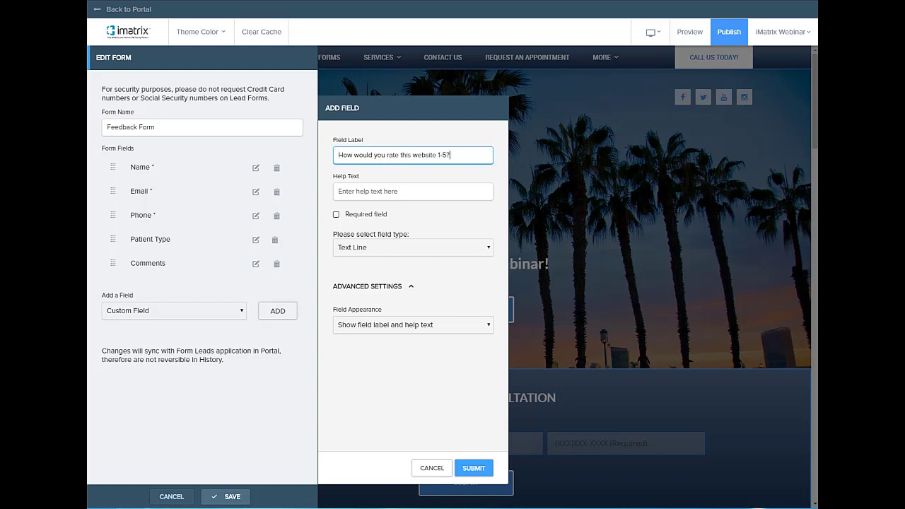
left_click(413, 247)
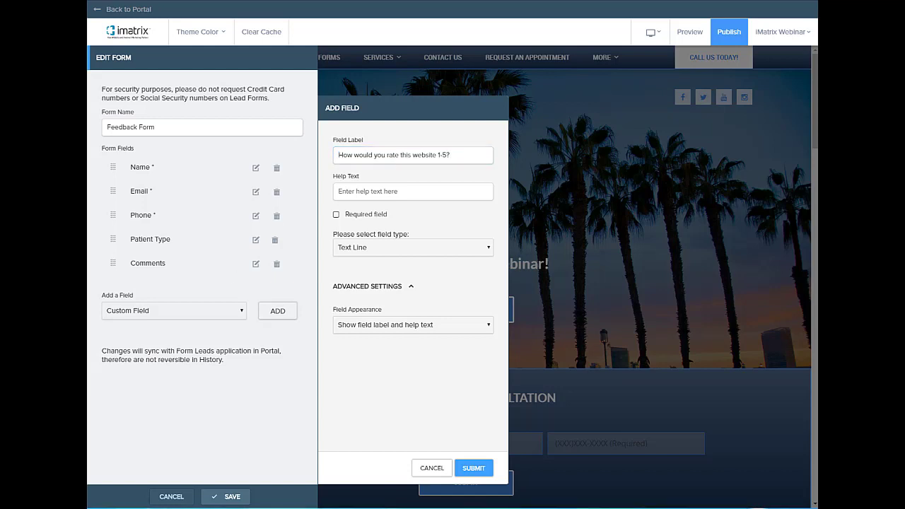
left_click(375, 155)
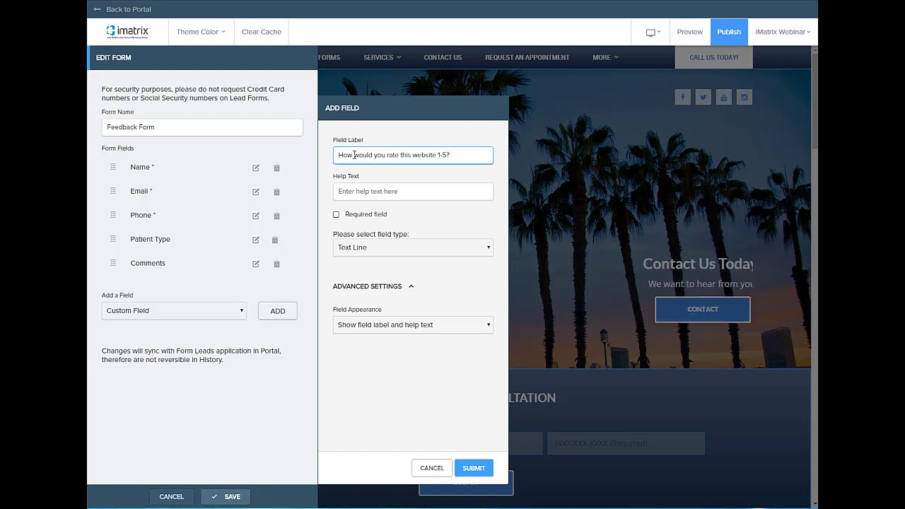
left_click_drag(457, 159, 307, 154)
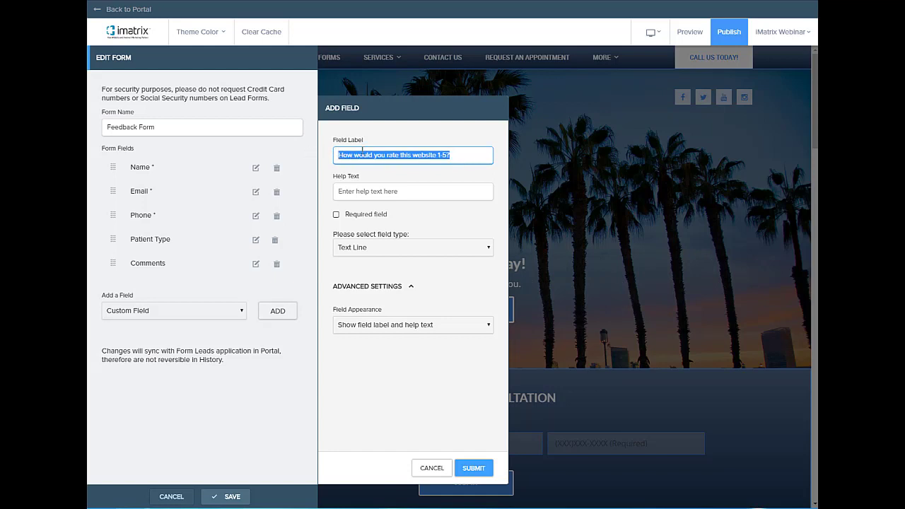
left_click(467, 156)
Set the rating field's help text to "1 is worst, 5 is best" and make it a required Text Line field.
left_click(410, 196)
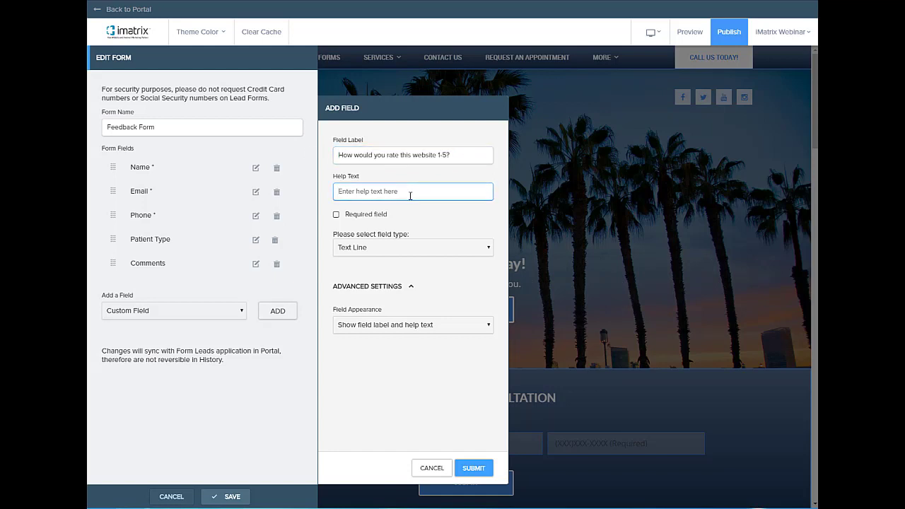
type("1 is worst, 5 is best")
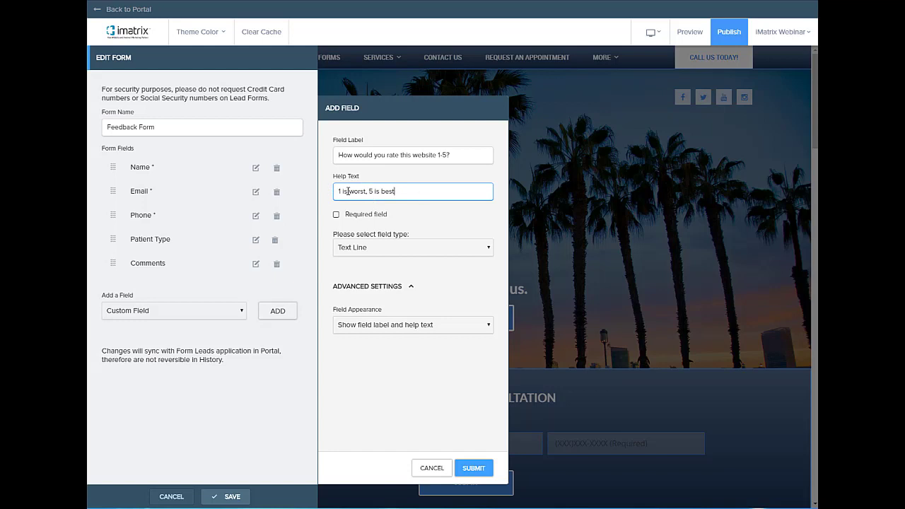
left_click(364, 216)
left_click(364, 217)
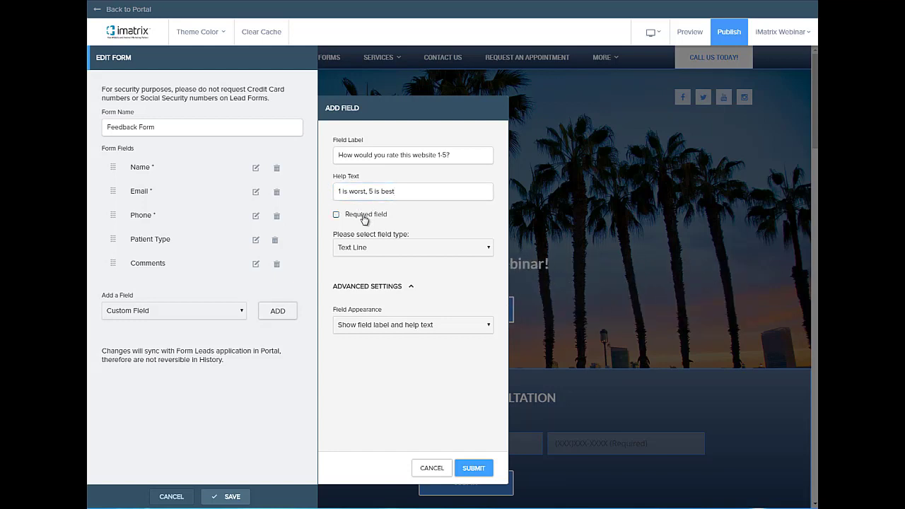
left_click(373, 216)
left_click(405, 251)
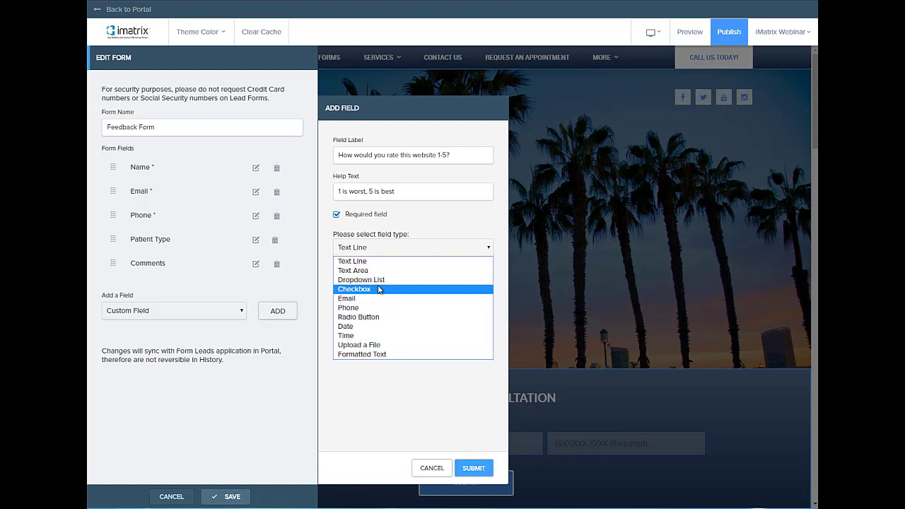
left_click(382, 262)
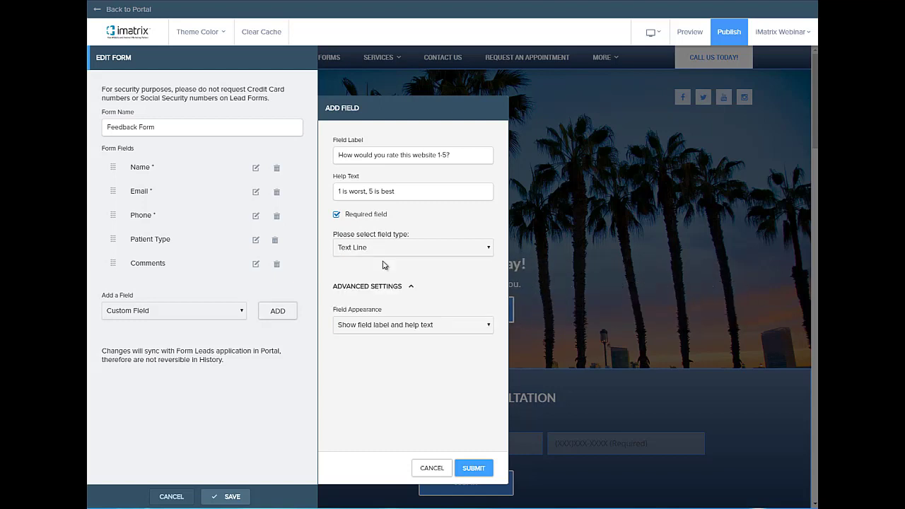
Submit the rating field and save the form with Comments moved below that question.
left_click(486, 475)
left_click_drag(113, 263, 115, 311)
left_click(226, 496)
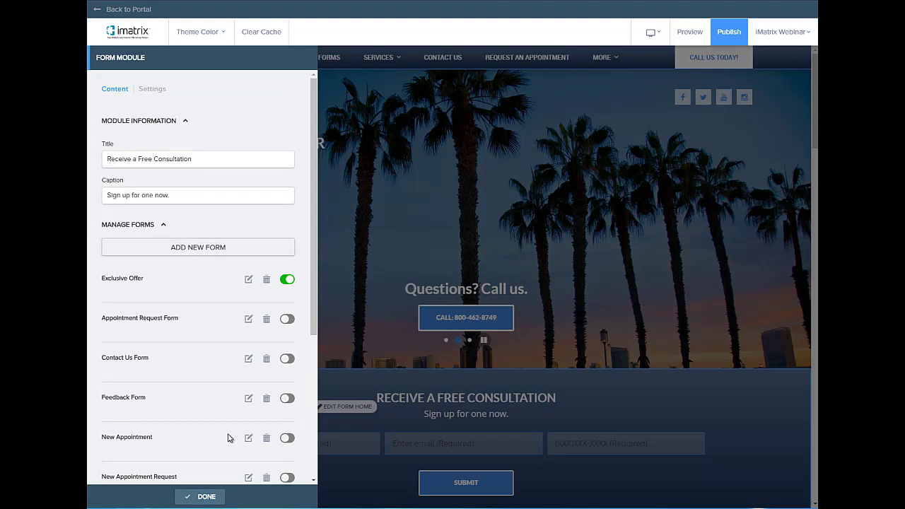
Switch the module's active form from Exclusive Offer to Feedback Form.
scroll(205, 295, "down", 1)
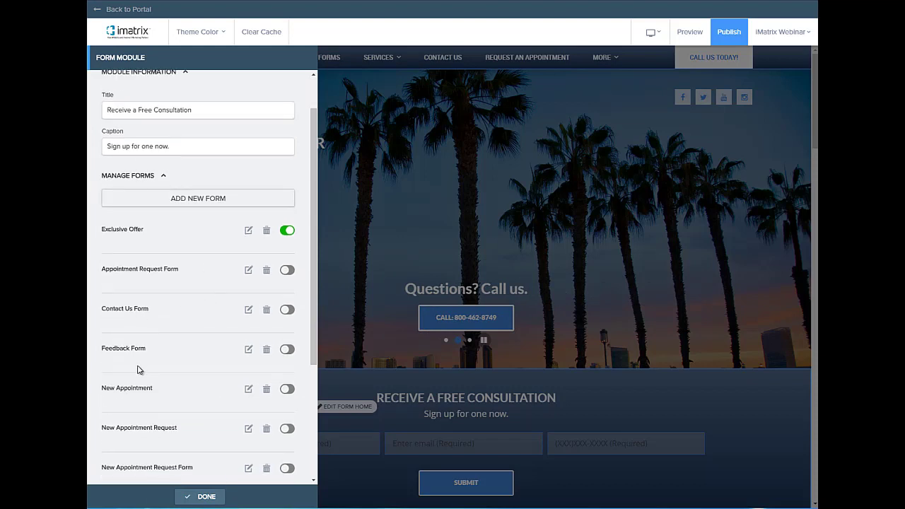
scroll(144, 368, "down", 1)
scroll(145, 382, "down", 2)
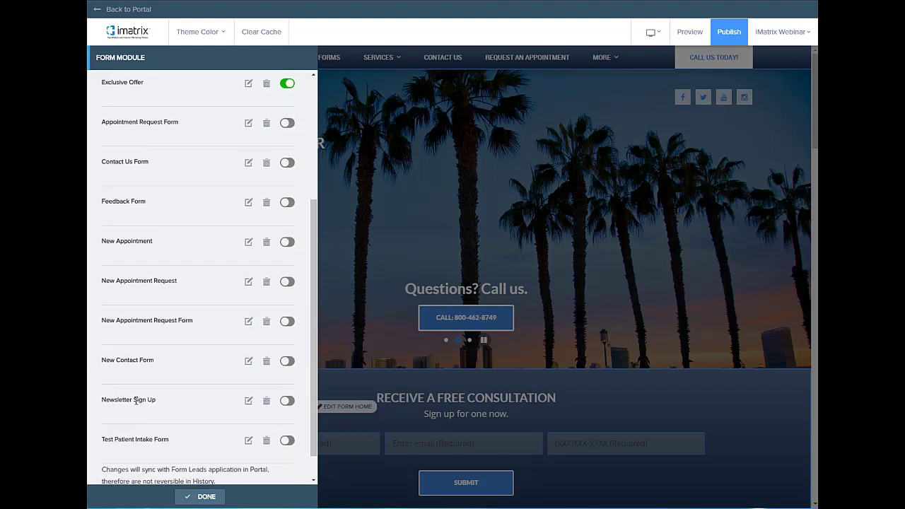
scroll(146, 438, "up", 1)
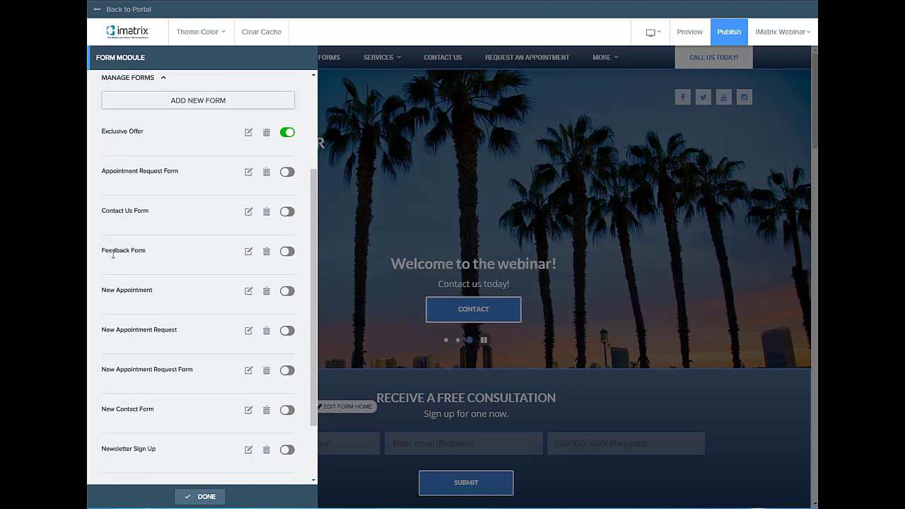
scroll(190, 282, "up", 3)
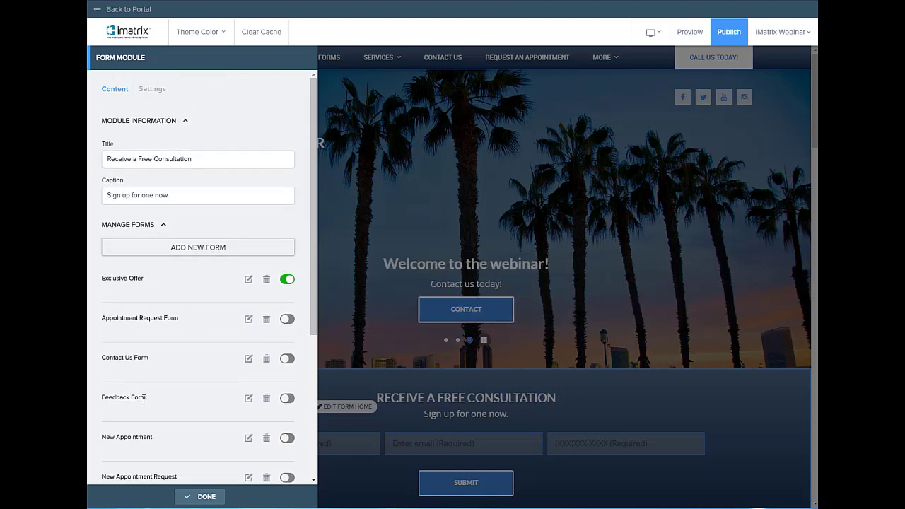
left_click_drag(101, 398, 109, 398)
left_click(287, 279)
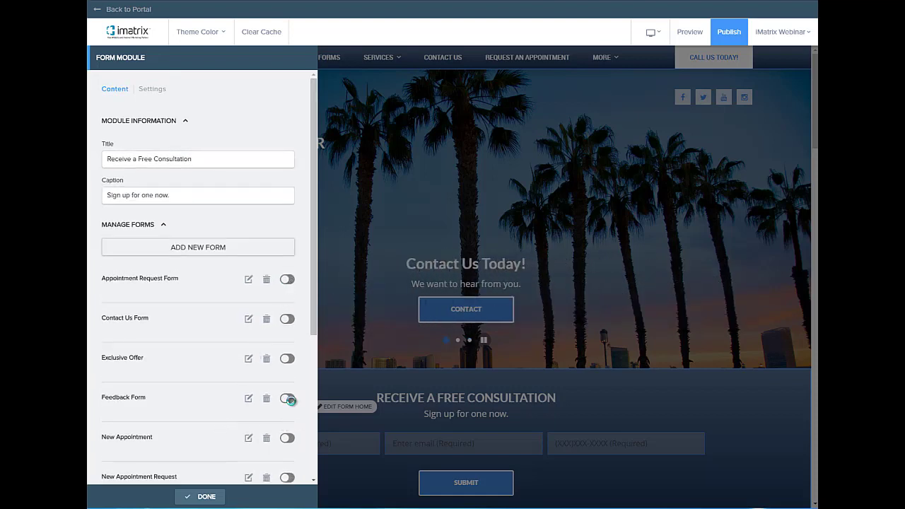
left_click(287, 400)
left_click_drag(102, 278, 114, 279)
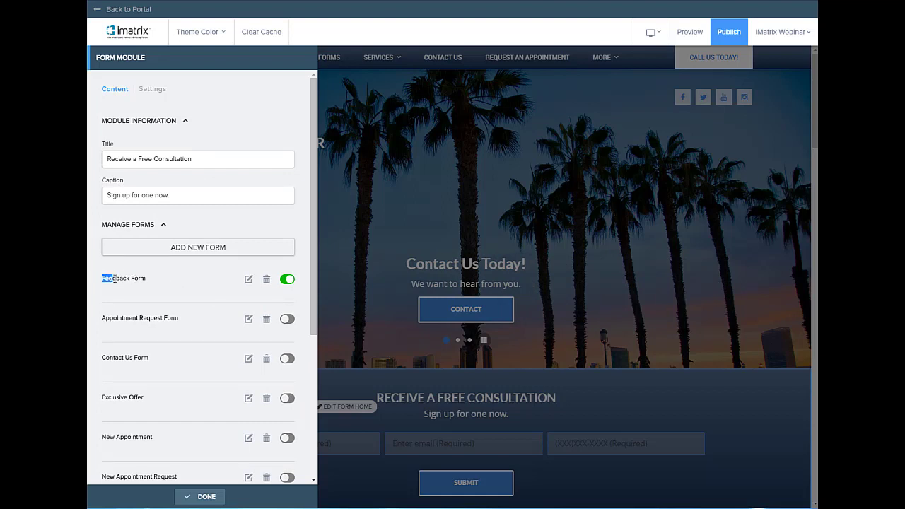
left_click(114, 279)
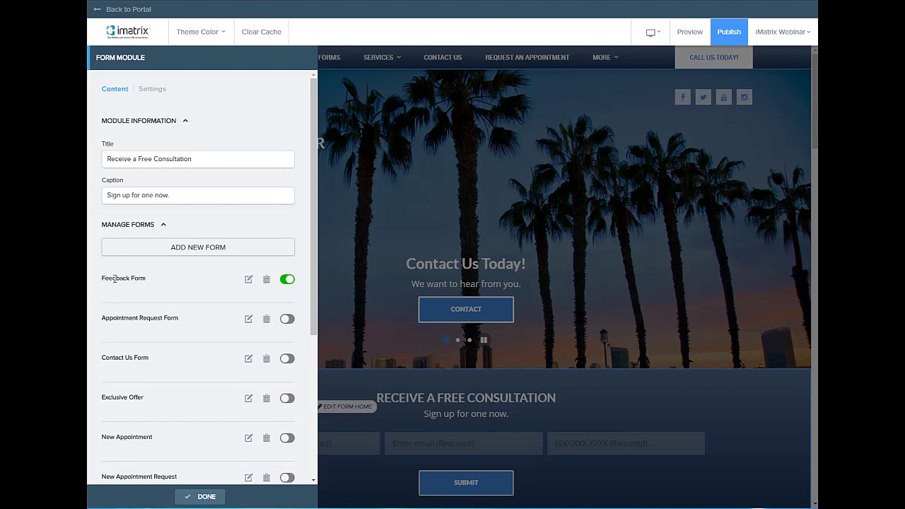
Change the module title to "Please fill out this quick survey!", clear the caption, and finish editing the module.
left_click(206, 161)
left_click_drag(220, 160, 88, 168)
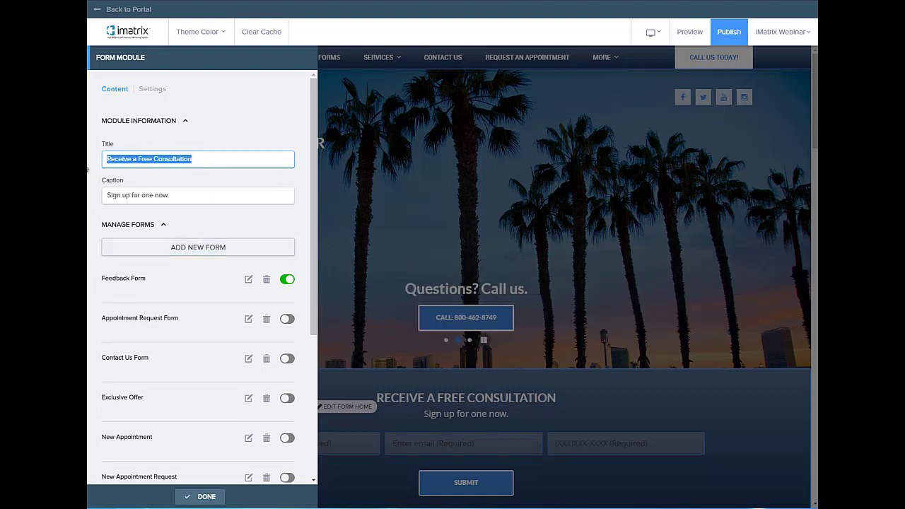
key("BackSpace")
triple_click(200, 195)
key("BackSpace")
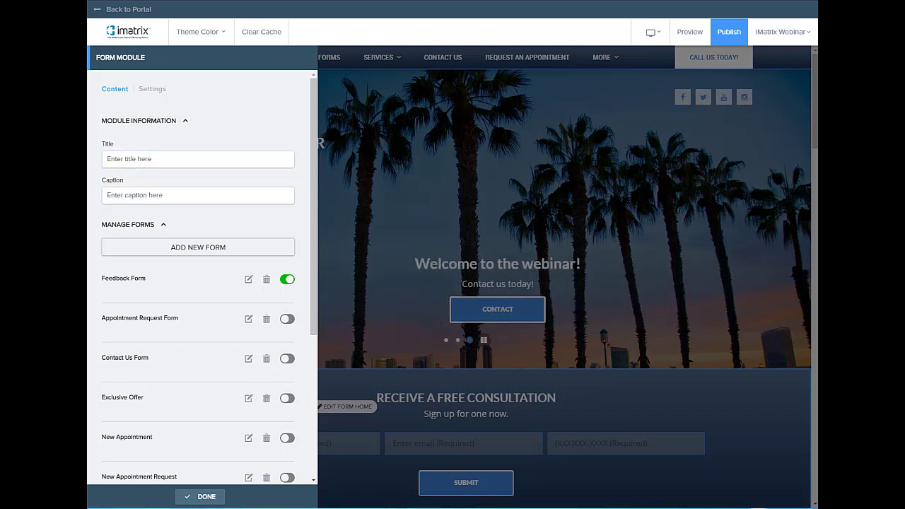
left_click(164, 166)
type("Please fill out this quick survey!")
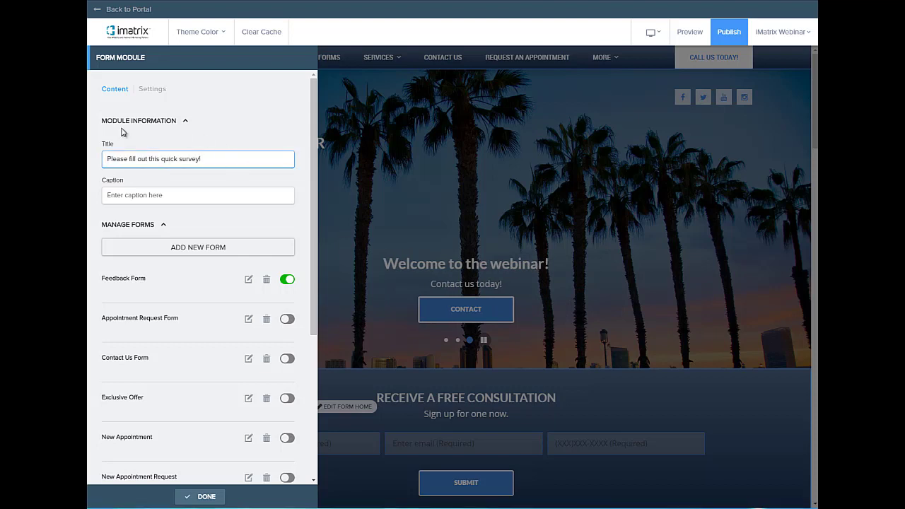
left_click(201, 497)
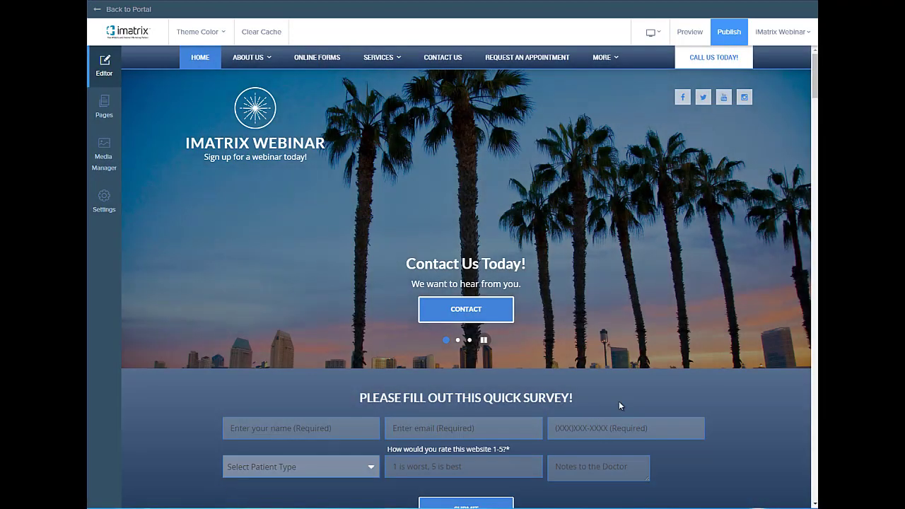
Examine the survey form on the home page and the content section below it.
scroll(618, 400, "down", 3)
scroll(618, 405, "down", 2)
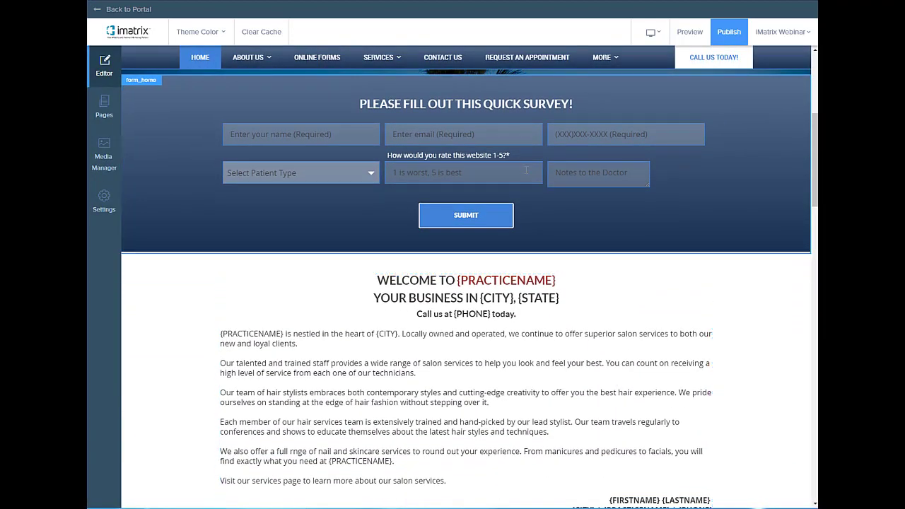
left_click(506, 211)
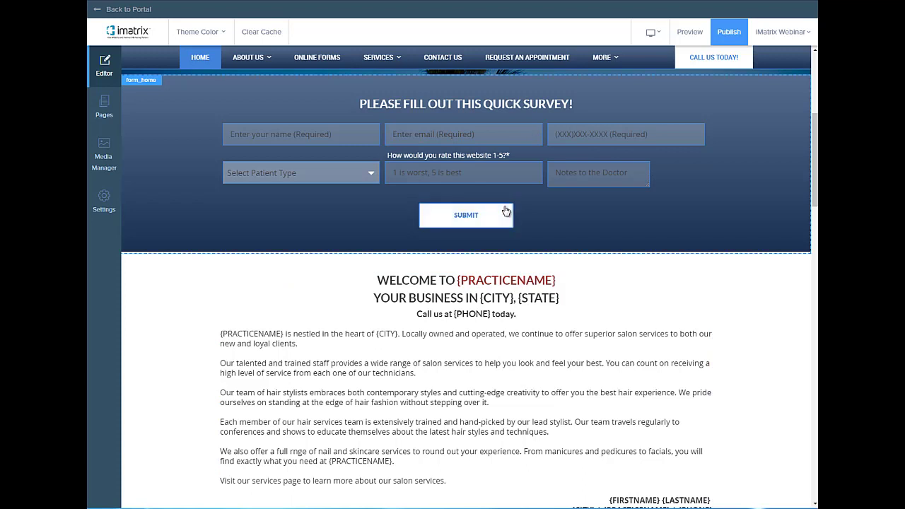
scroll(441, 178, "down", 3)
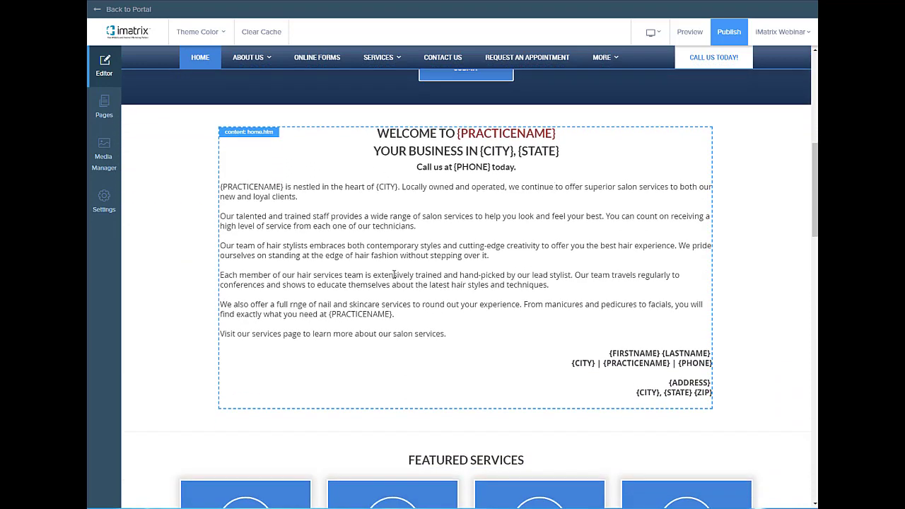
scroll(462, 252, "down", 1)
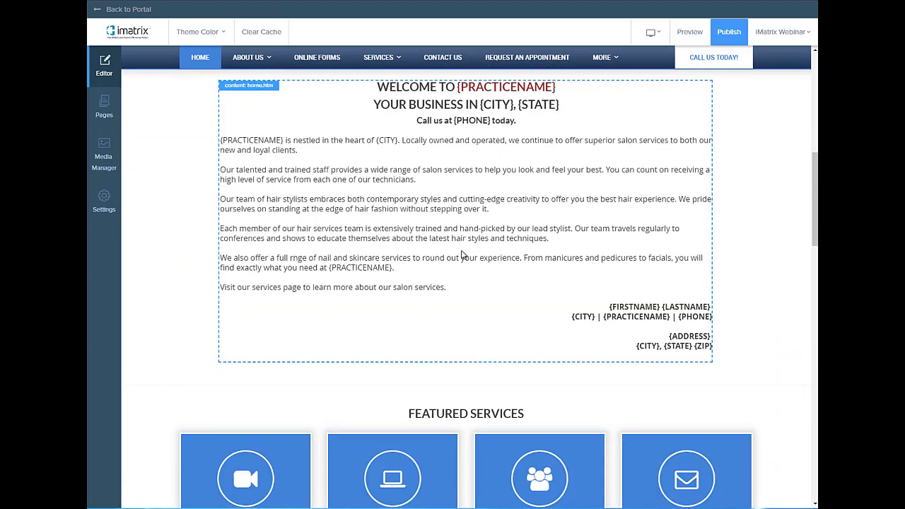
Open the home page's welcome content for editing and pick Penguins.jpg from the library's _TOUR folder to insert before the first paragraph.
scroll(463, 254, "up", 1)
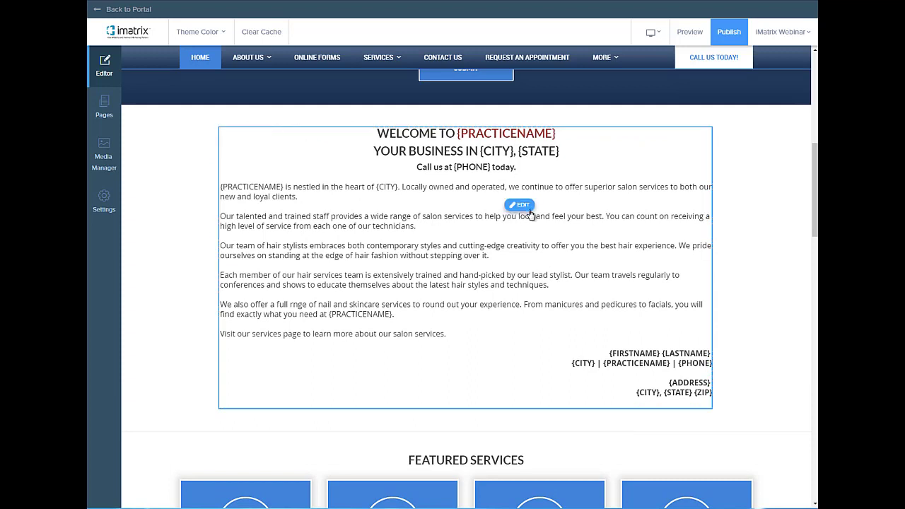
left_click(520, 207)
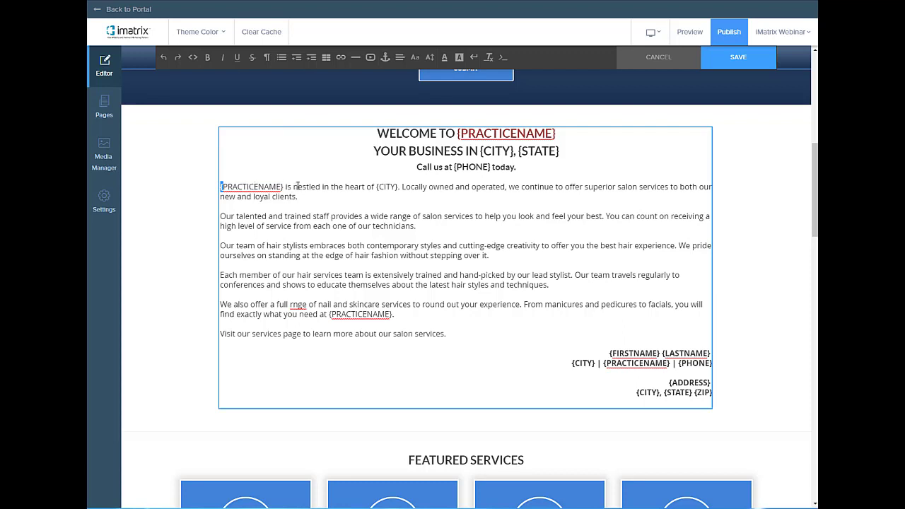
left_click(371, 58)
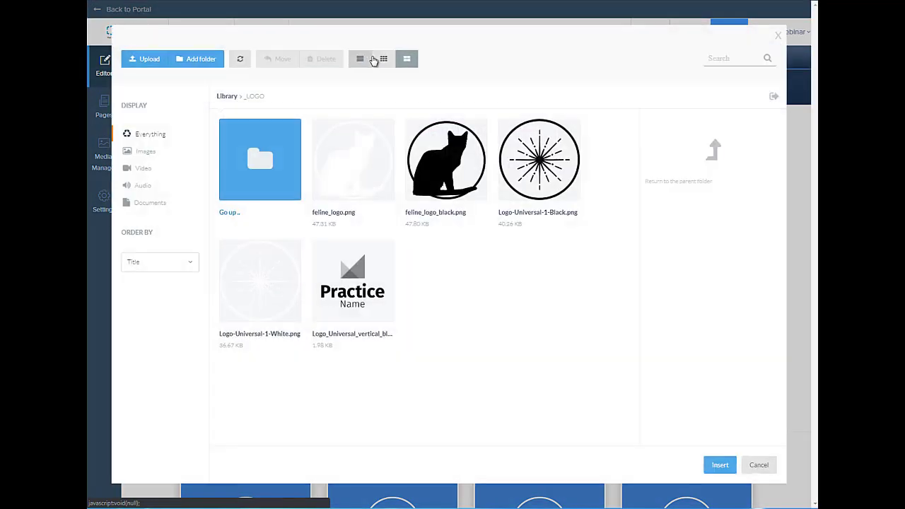
left_click(269, 174)
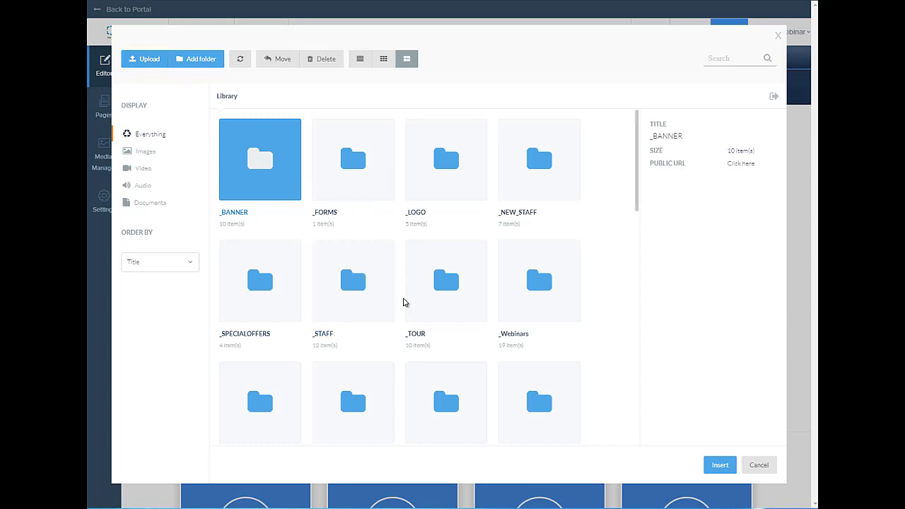
double_click(434, 290)
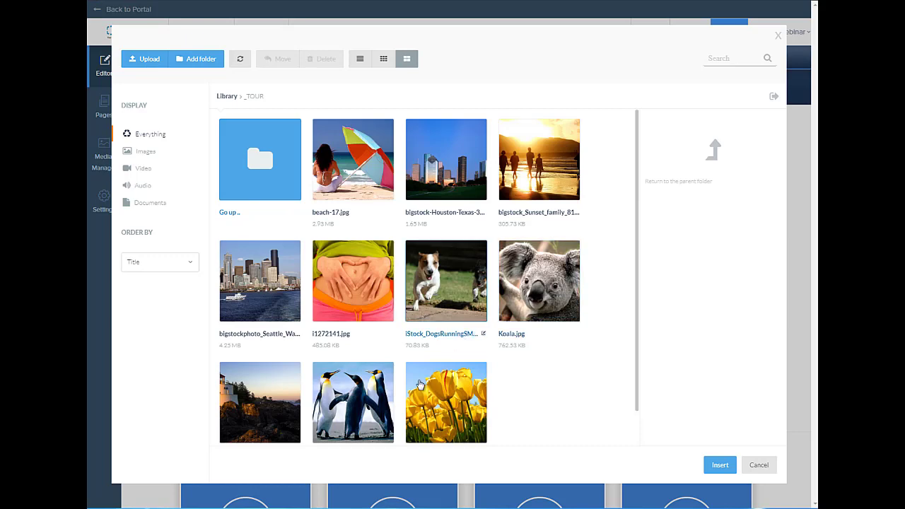
left_click(352, 410)
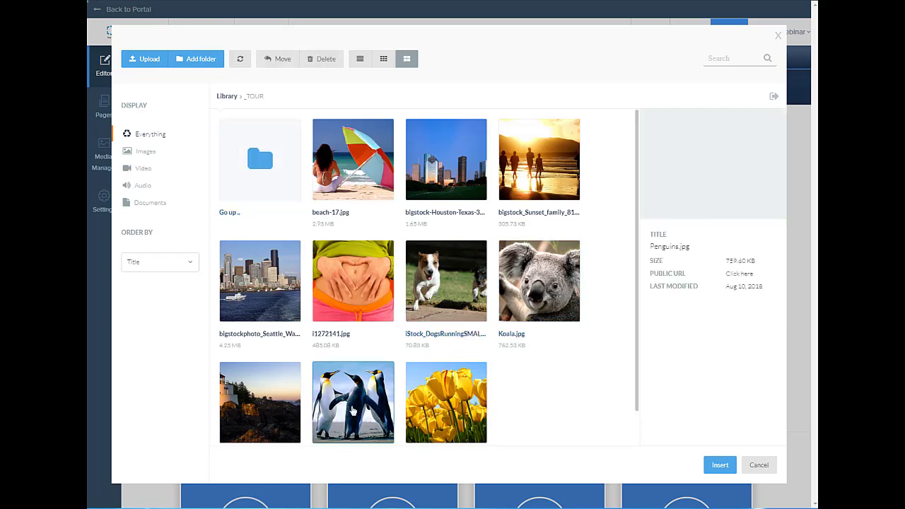
left_click(719, 465)
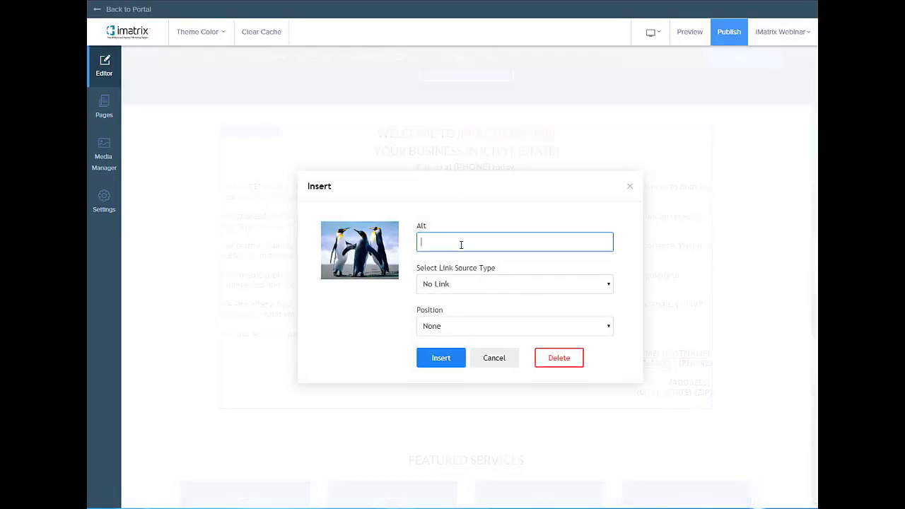
Insert the penguin image with the alt text "penguins", No Link as the link source and its position set to Left.
type("penguins")
left_click_drag(474, 244, 409, 249)
left_click(477, 243)
left_click_drag(477, 242, 408, 246)
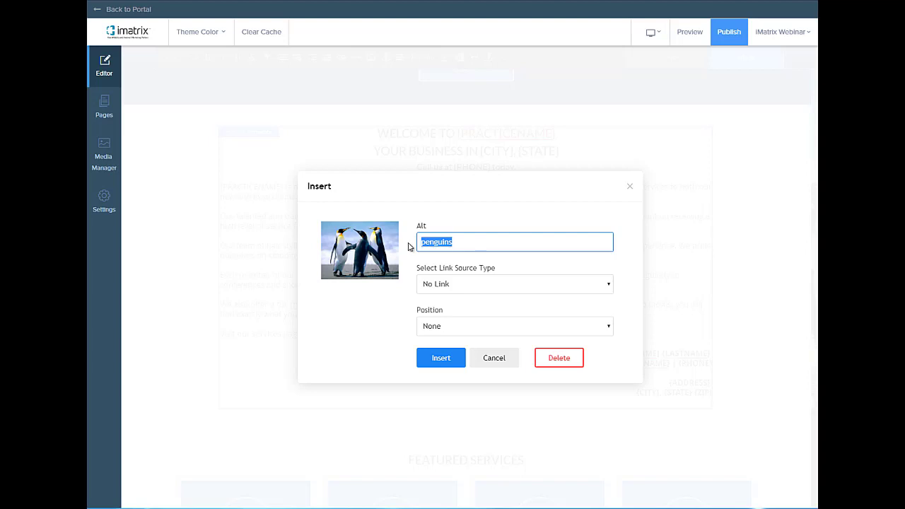
left_click(470, 245)
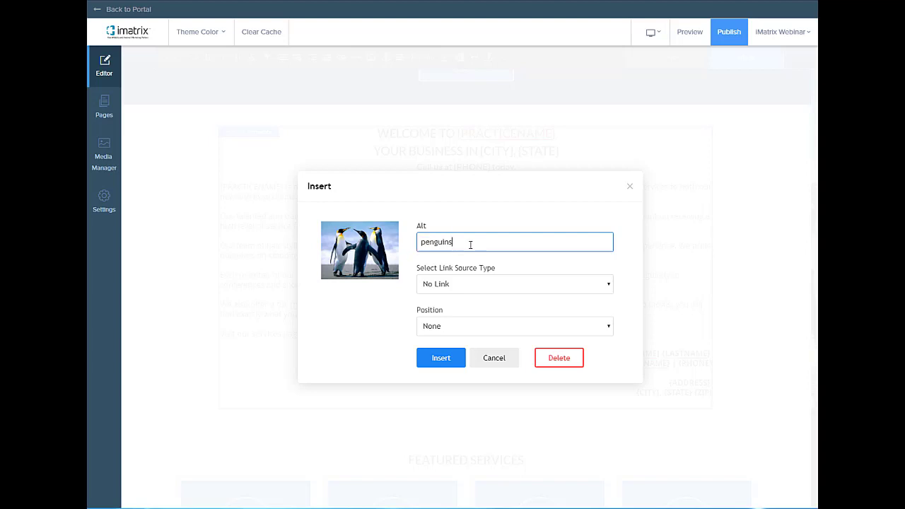
left_click(471, 286)
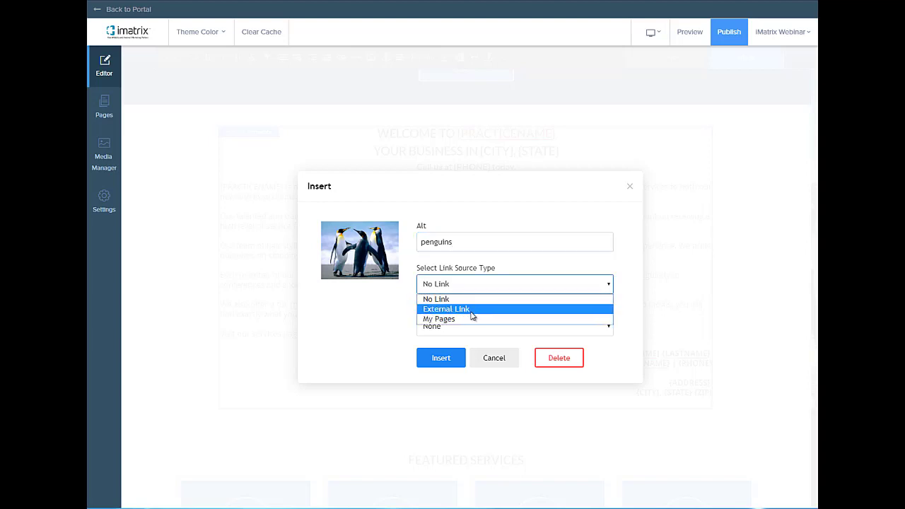
left_click(472, 300)
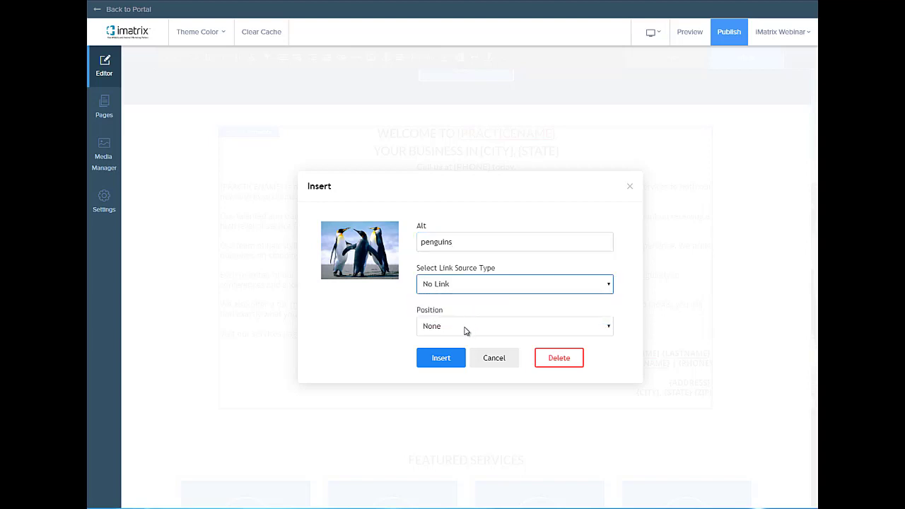
left_click(465, 329)
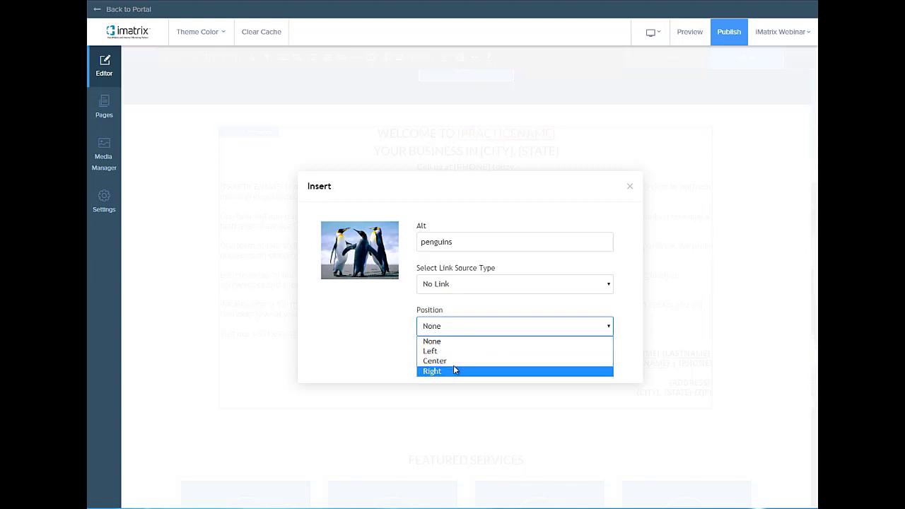
left_click(460, 351)
left_click(447, 361)
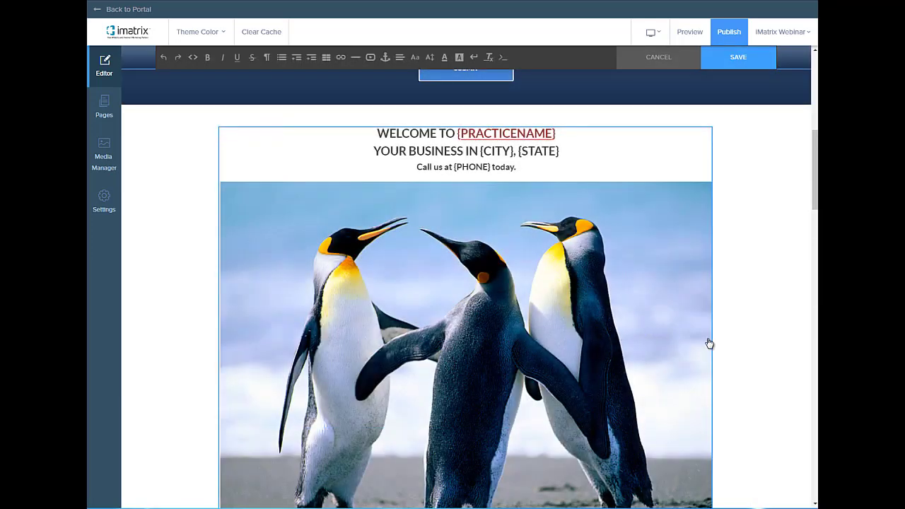
Shrink the inserted penguin image to about a quarter of the content width and save the welcome content.
scroll(731, 337, "down", 1)
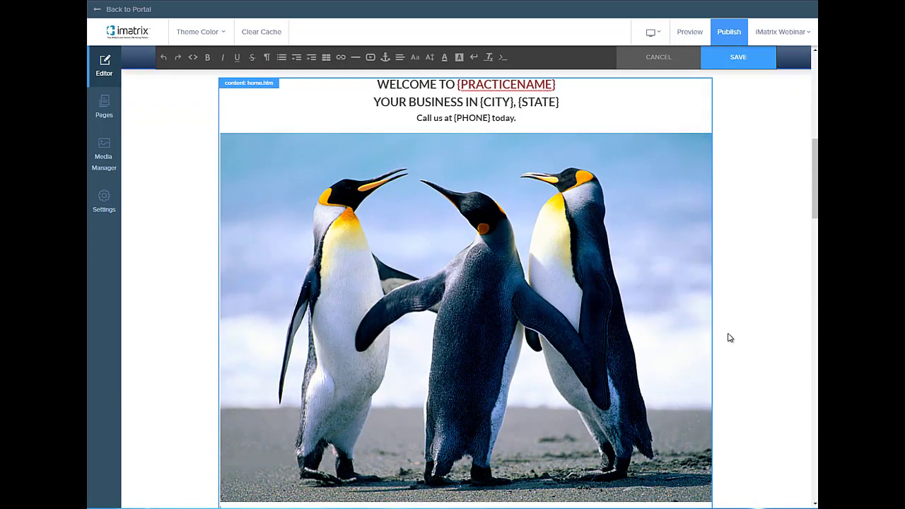
left_click(653, 371)
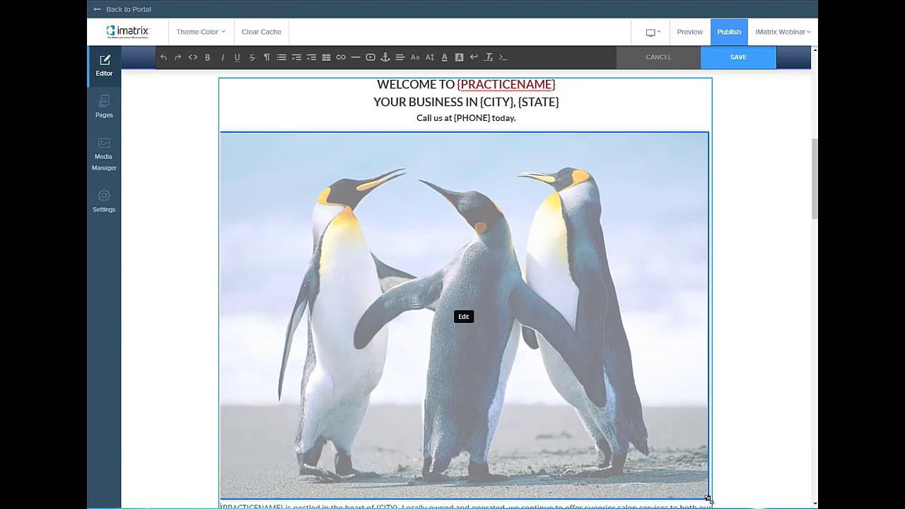
left_click_drag(708, 498, 369, 221)
scroll(471, 259, "up", 1)
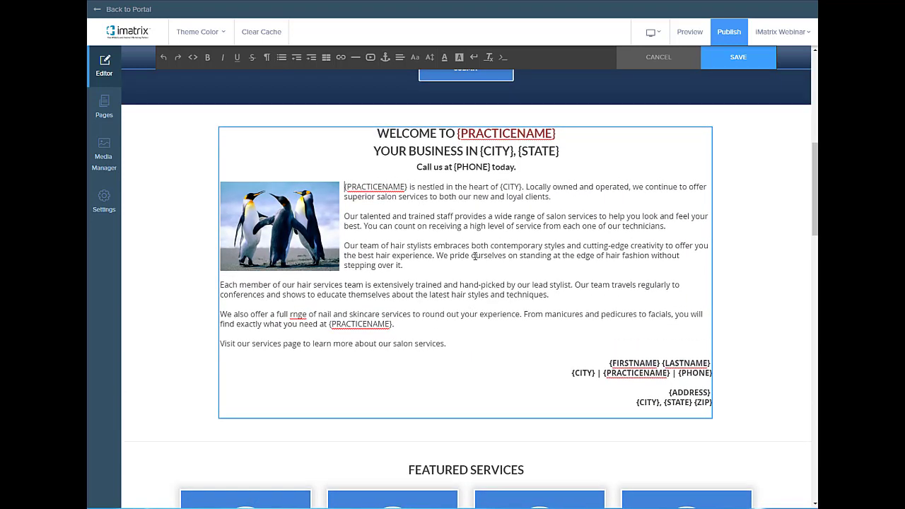
left_click(754, 67)
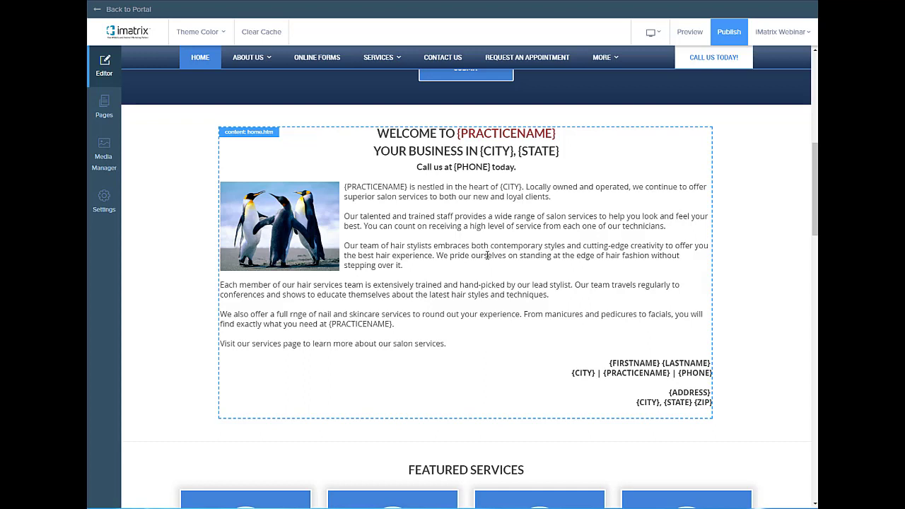
Open the Online Forms page content for editing and remove the existing link from the "Download & Print Form" text.
left_click(331, 64)
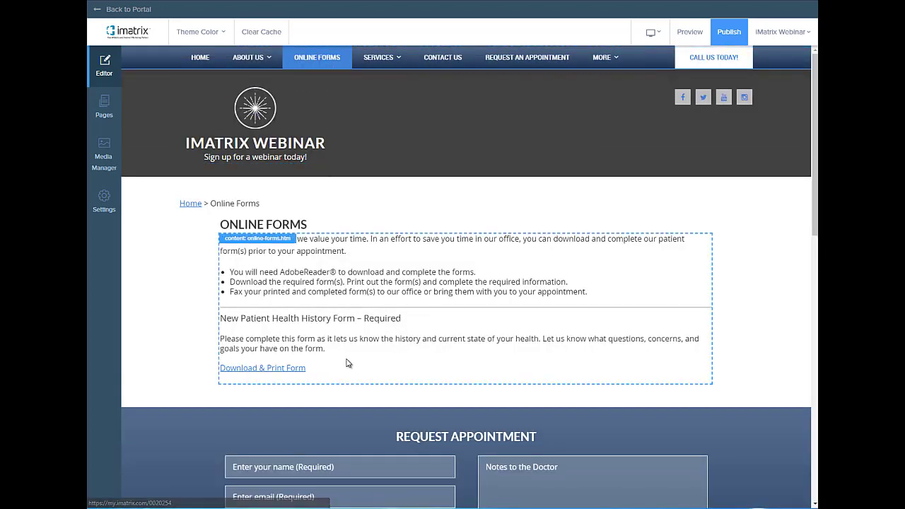
left_click(362, 382)
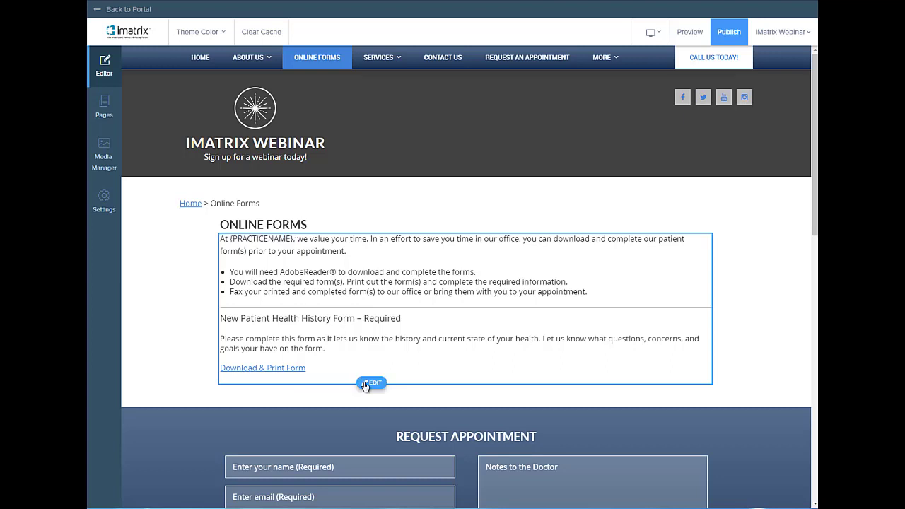
left_click(283, 369)
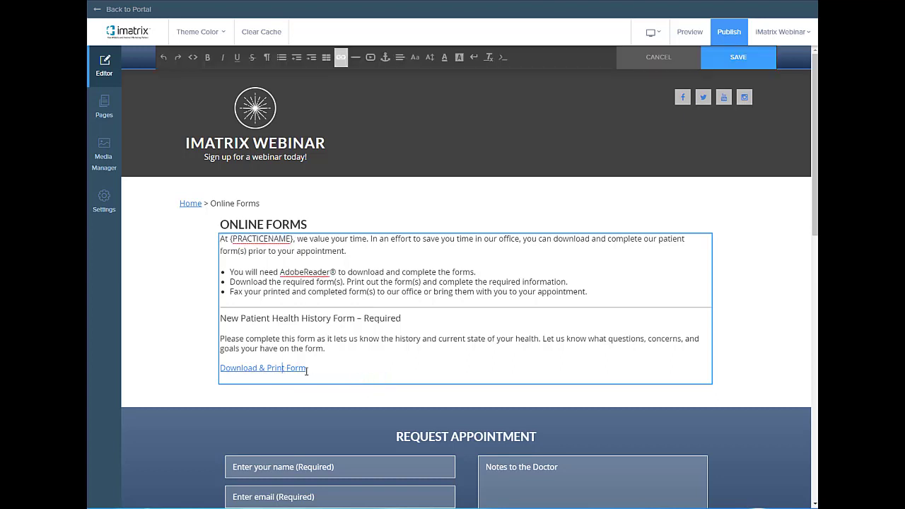
left_click_drag(313, 370, 203, 369)
left_click(334, 371)
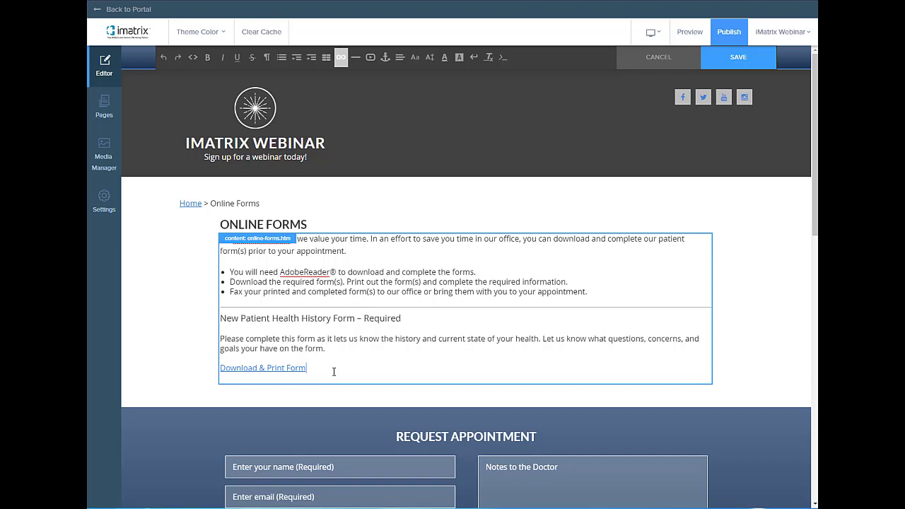
left_click_drag(334, 372, 201, 373)
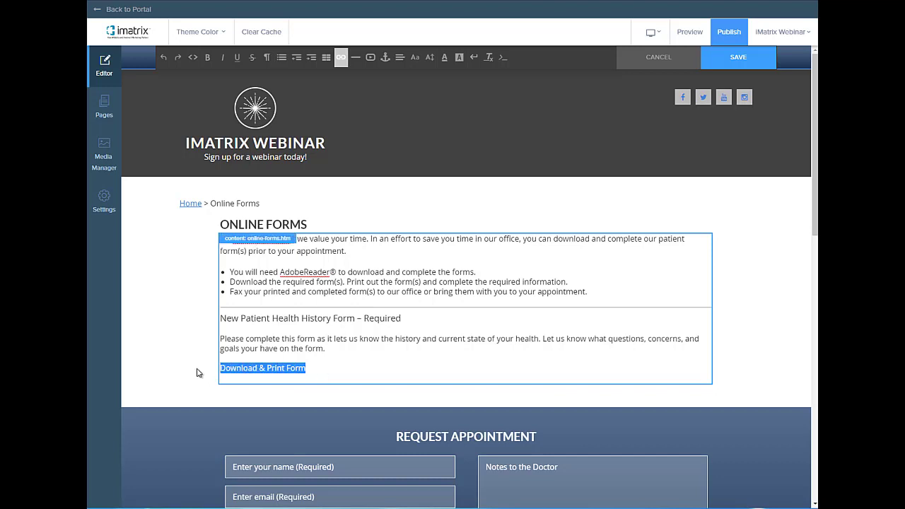
left_click(337, 62)
left_click(363, 95)
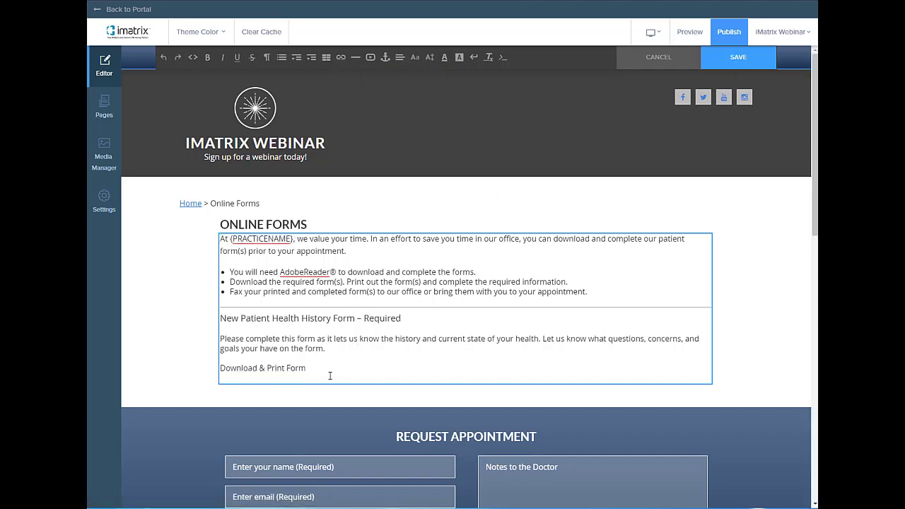
Copy the public URL of general_patient_form_updated.pdf from the Media Manager's _FORMS folder.
left_click(100, 162)
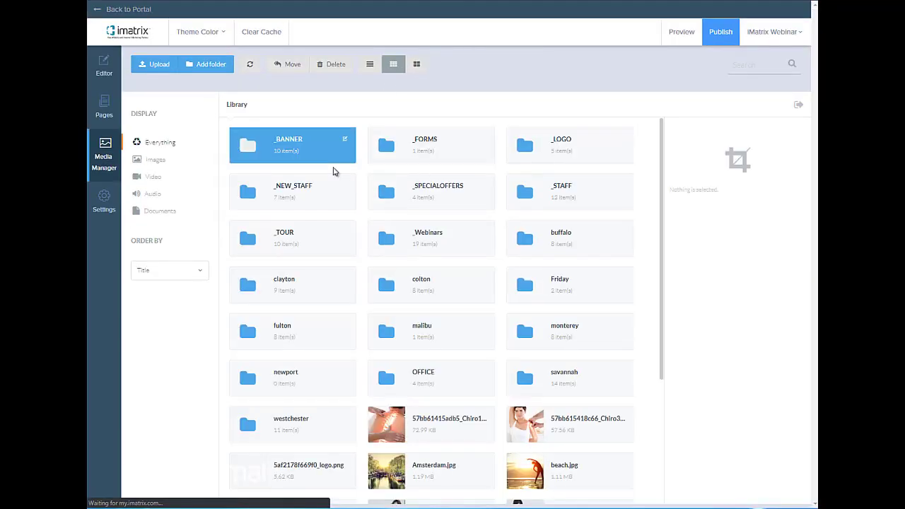
double_click(427, 162)
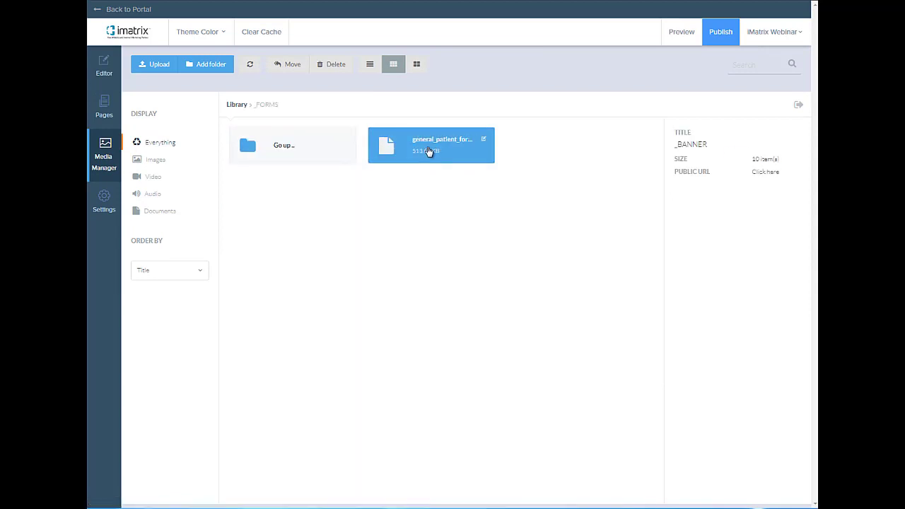
left_click(430, 152)
right_click(768, 173)
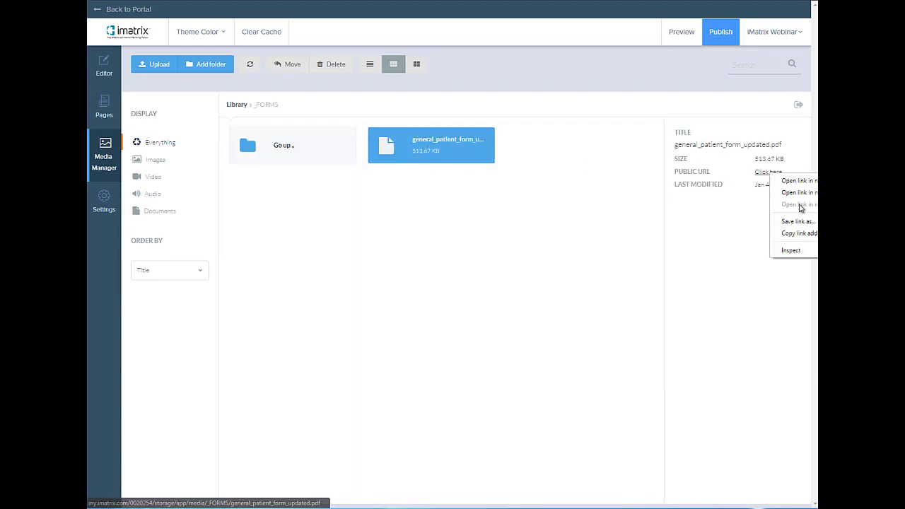
left_click(813, 235)
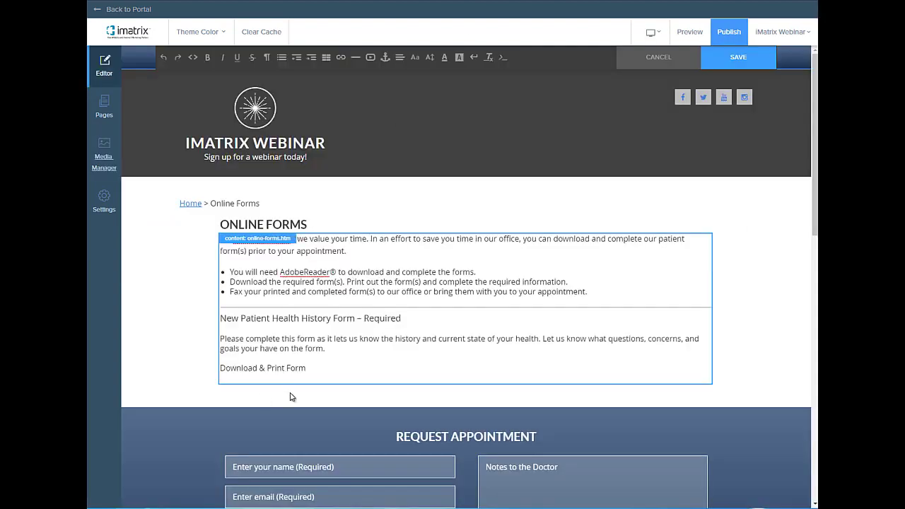
Start a new link on the "Download & Print Form" text in the Online Forms content, keeping that wording as the link text.
left_click(329, 373)
left_click_drag(335, 368, 206, 380)
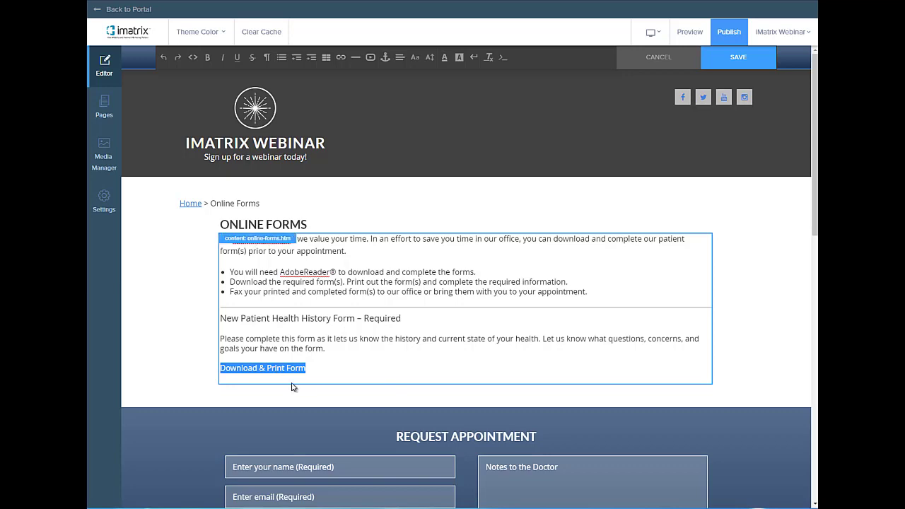
left_click(341, 62)
left_click(351, 76)
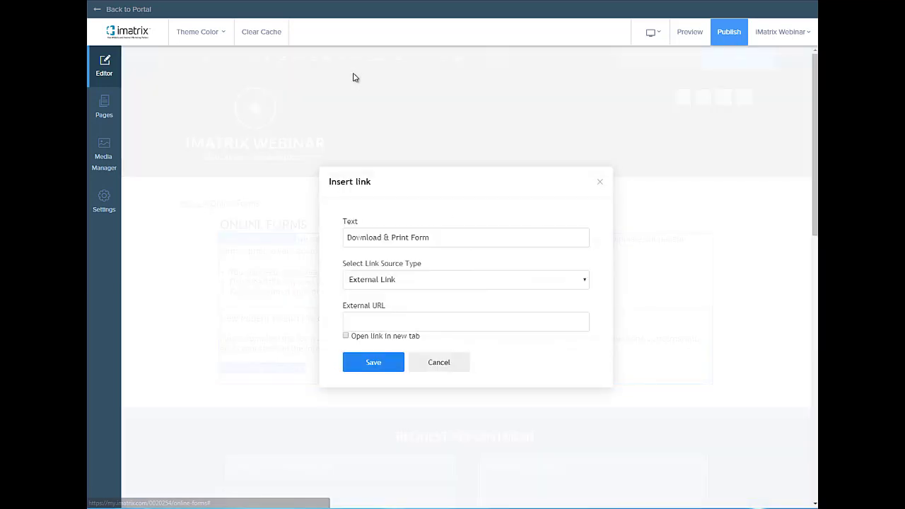
left_click_drag(450, 232, 329, 237)
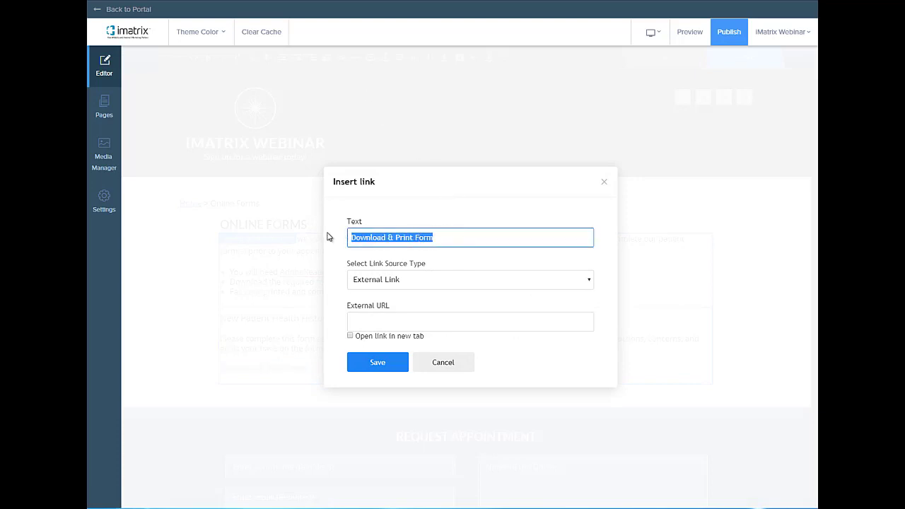
left_click(453, 237)
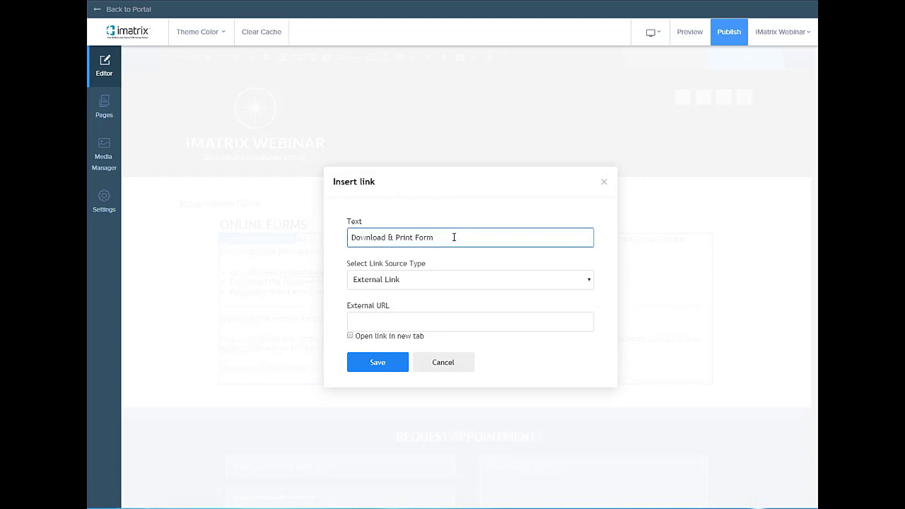
Keep External Link as the link source type and paste the copied general_patient_form_updated.pdf address as the external URL.
left_click(400, 283)
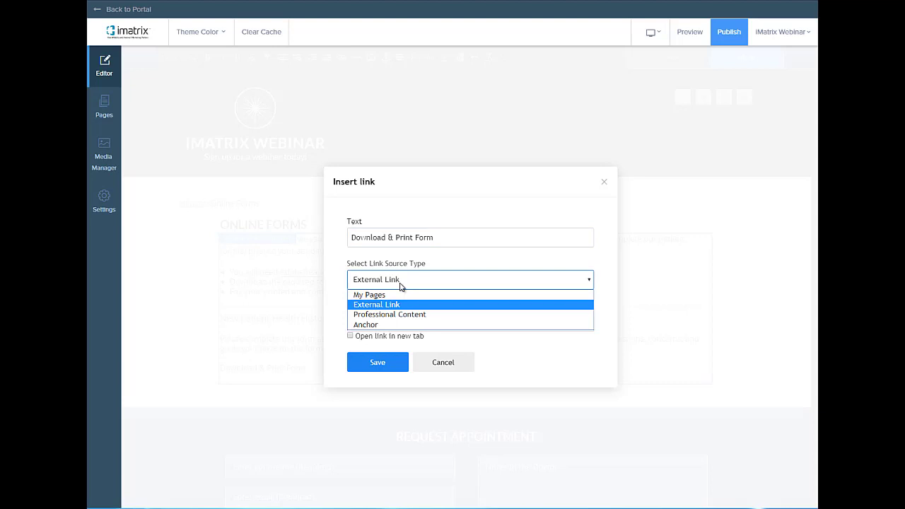
left_click(400, 285)
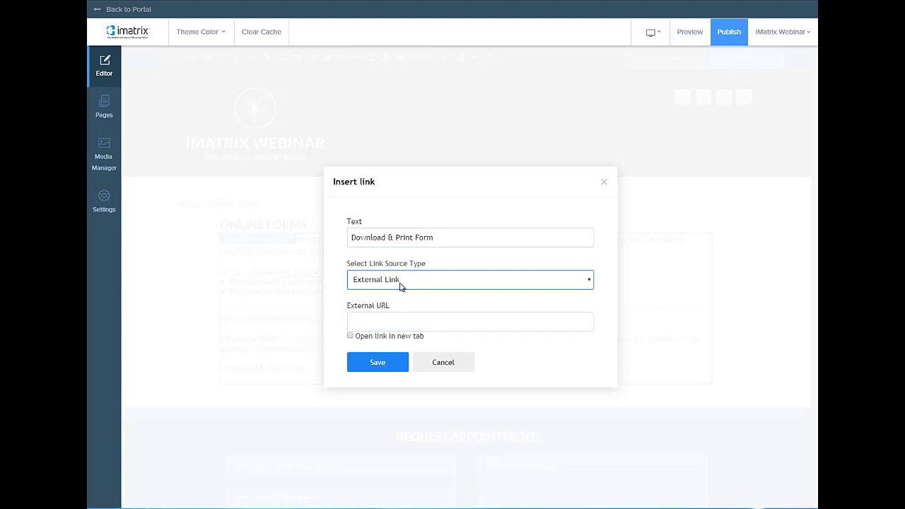
left_click(400, 283)
left_click(400, 283)
left_click(384, 319)
right_click(384, 320)
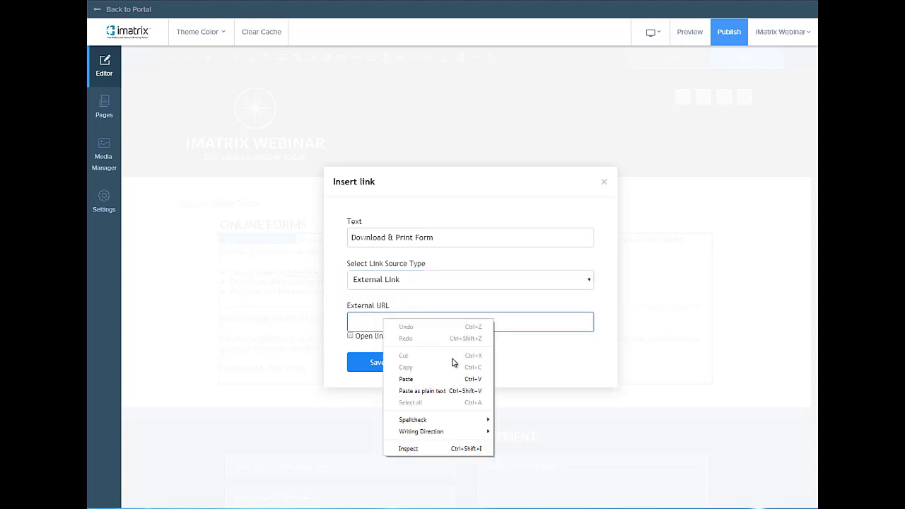
left_click(427, 379)
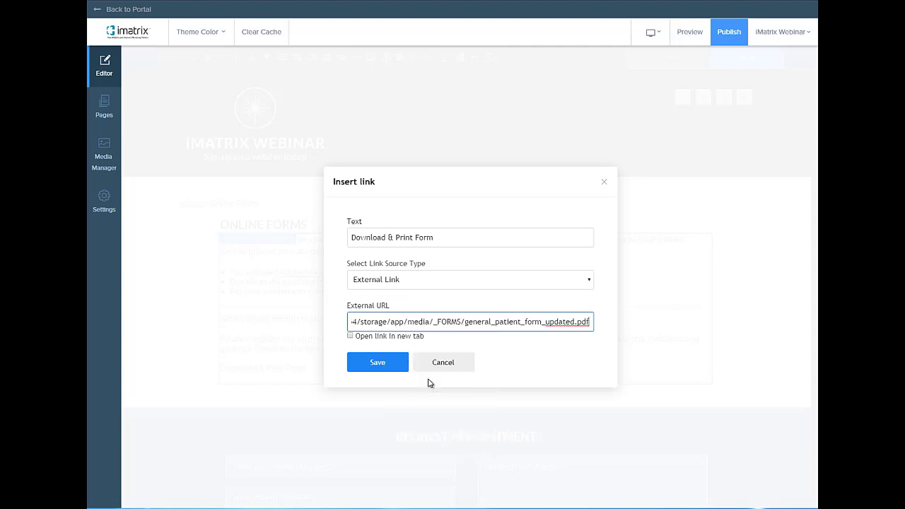
Make the link open in a new tab, insert it, and save the Online Forms content.
left_click_drag(422, 322, 598, 326)
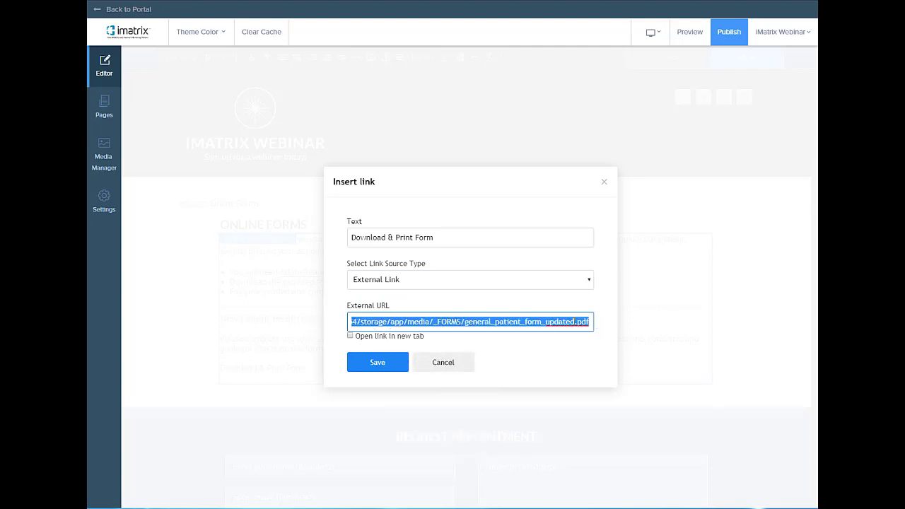
left_click(535, 323)
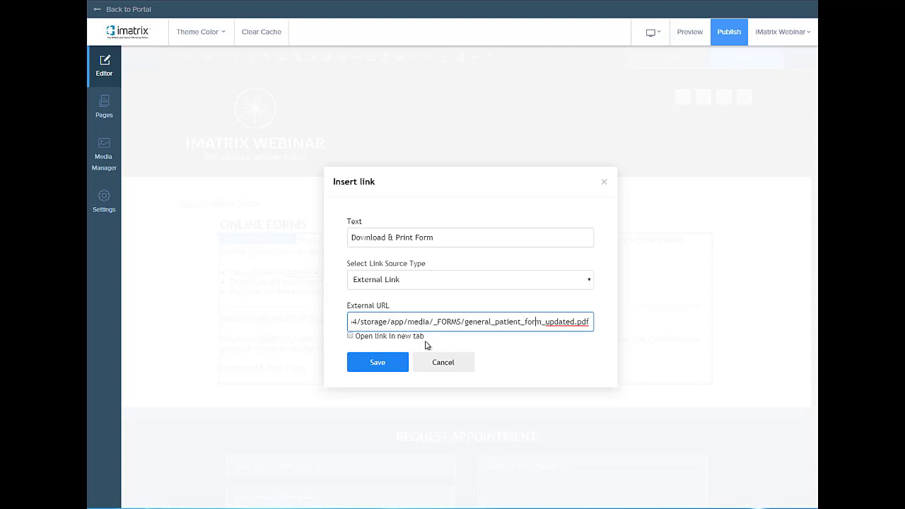
left_click(350, 337)
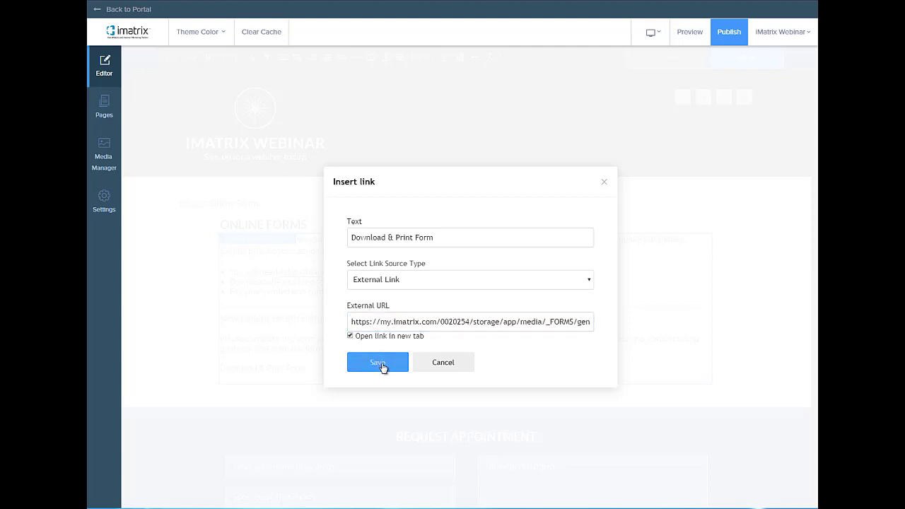
left_click(383, 365)
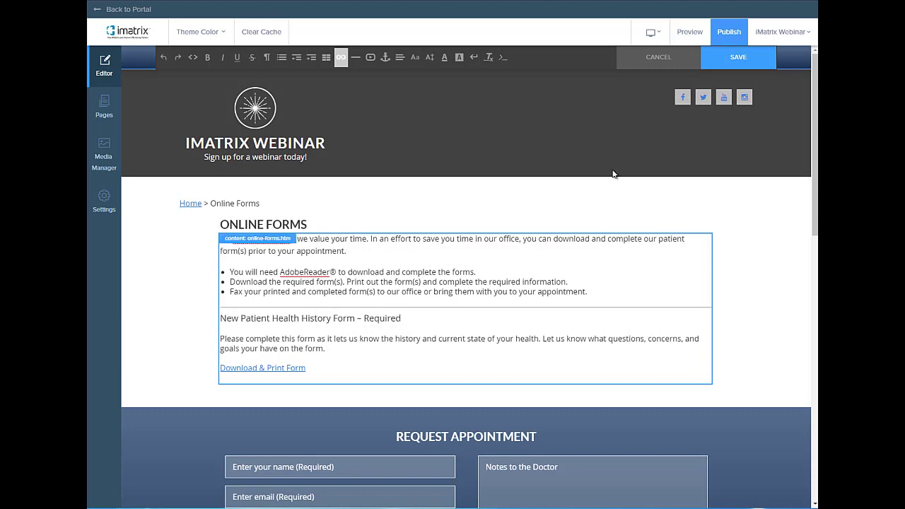
left_click(720, 65)
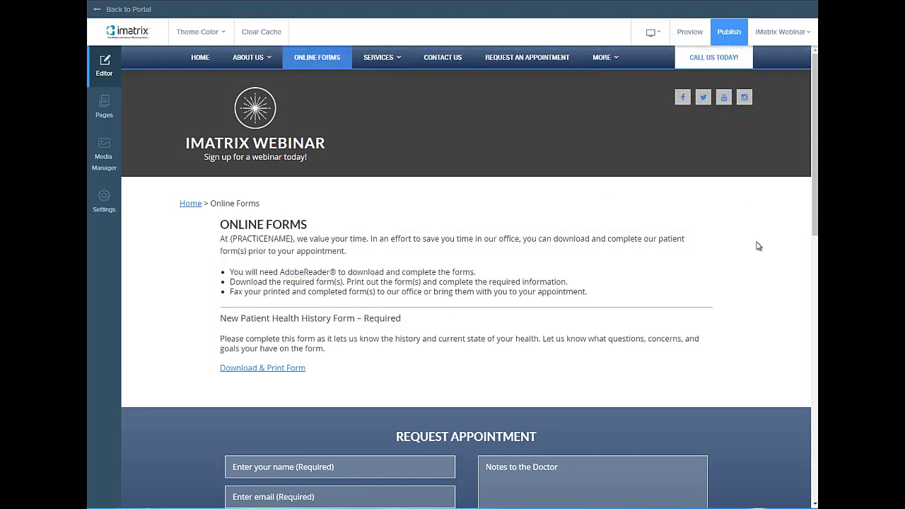
Test the "Download & Print Form" link by looking through the opened PDF form, and close it.
left_click(268, 368)
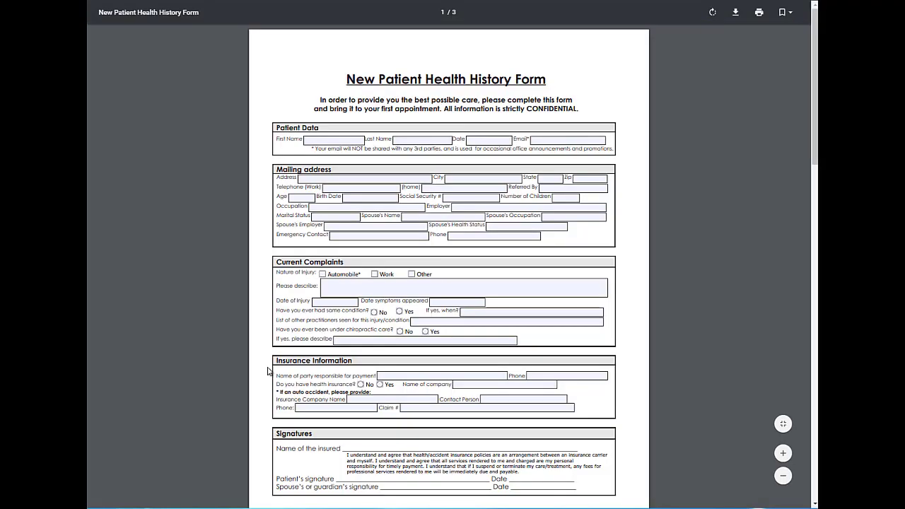
scroll(453, 313, "down", 12)
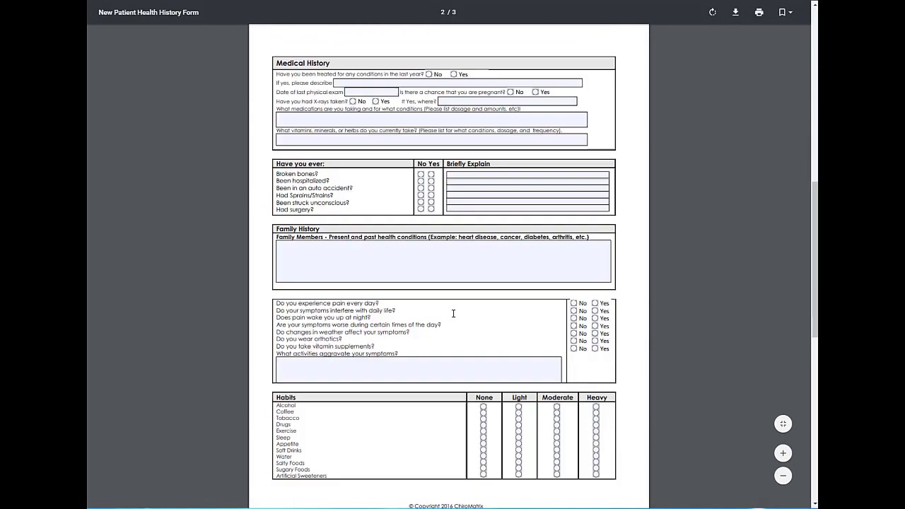
scroll(453, 313, "up", 12)
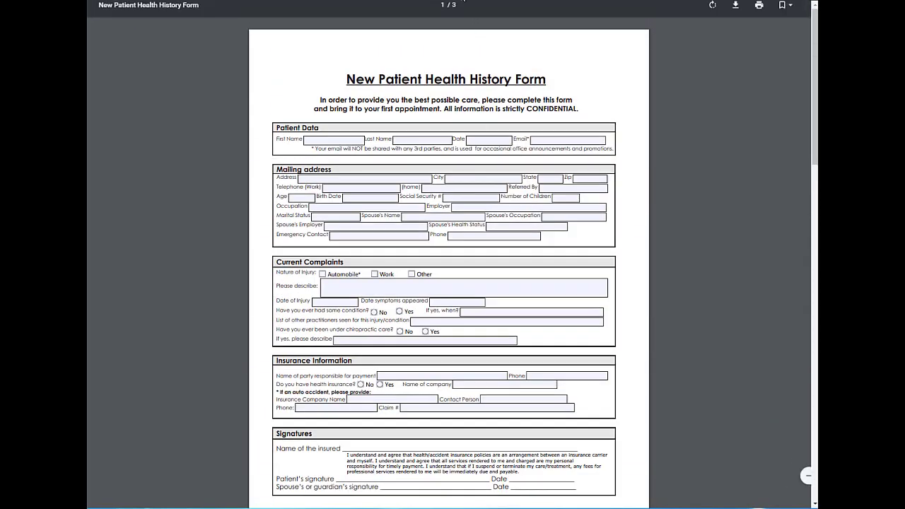
key("ctrl+w")
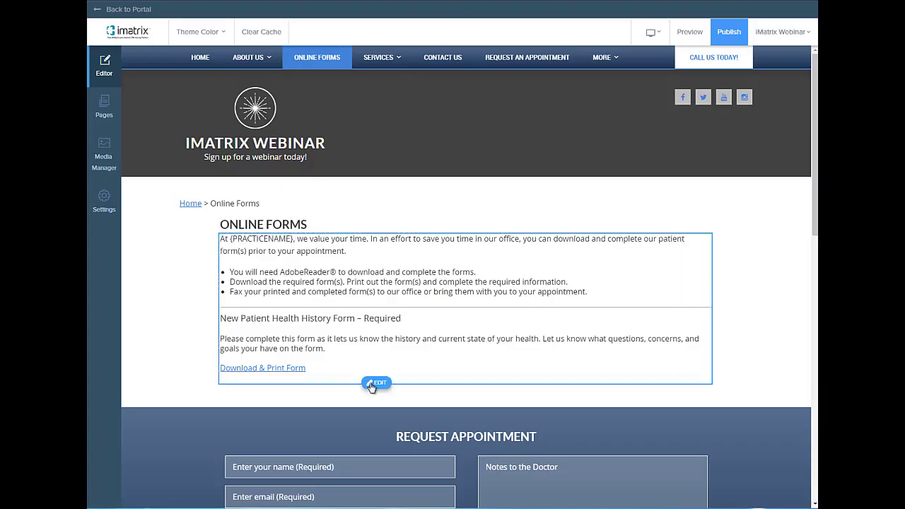
Try switching the "Download & Print Form" link's source type to My Pages, look over the selectable pages, and discard the changes.
left_click(374, 384)
left_click(283, 368)
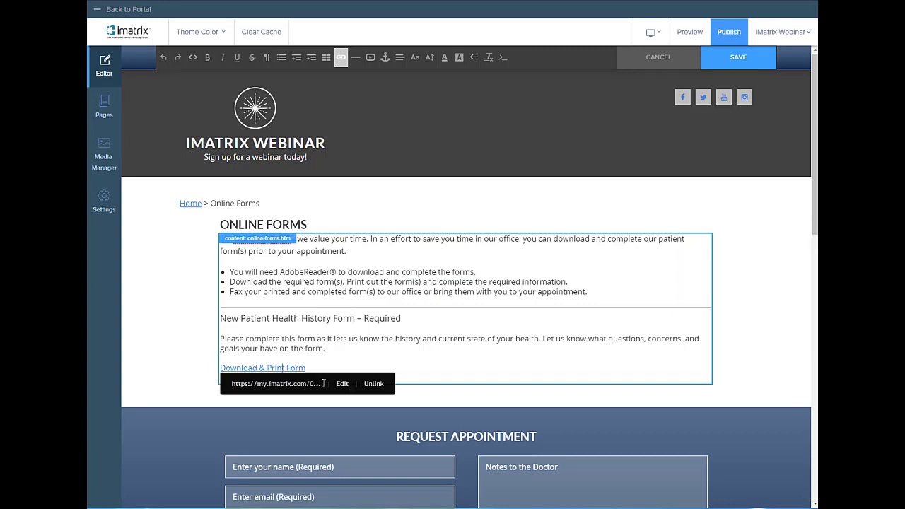
left_click(342, 382)
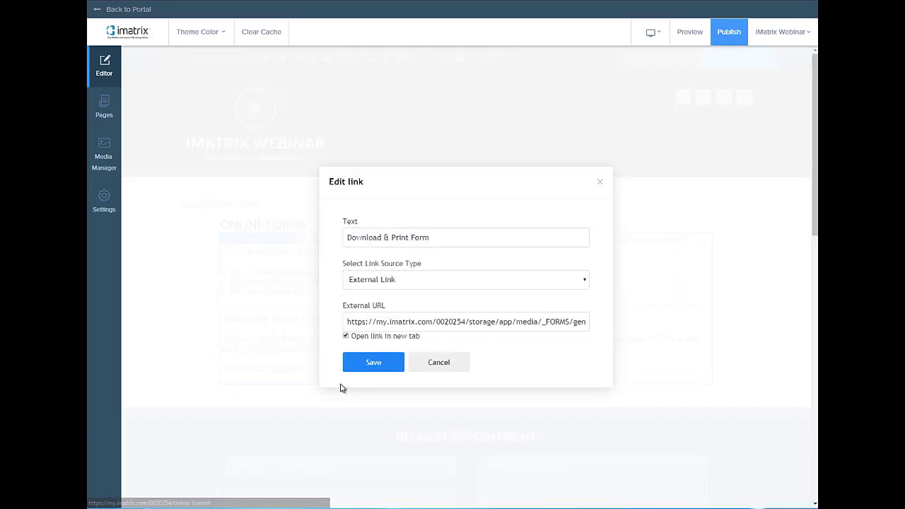
left_click(412, 281)
left_click(390, 294)
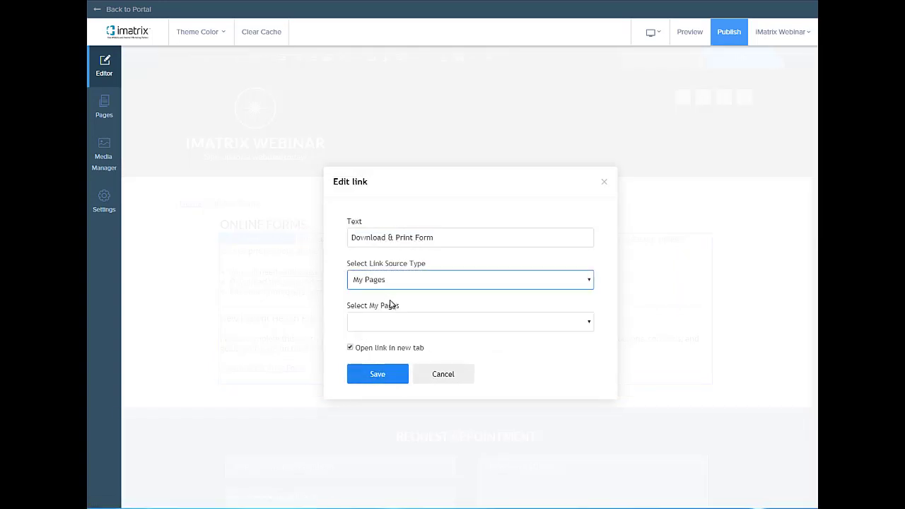
left_click(397, 323)
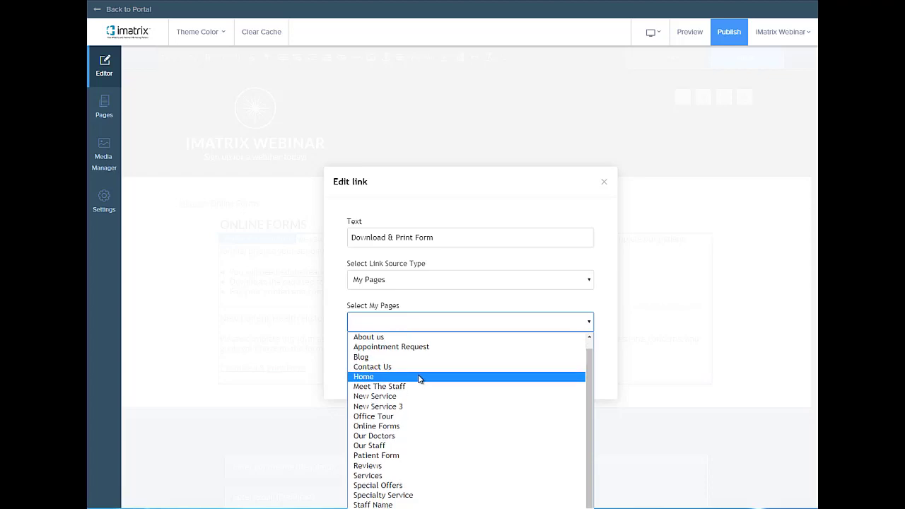
left_click(438, 324)
left_click(441, 374)
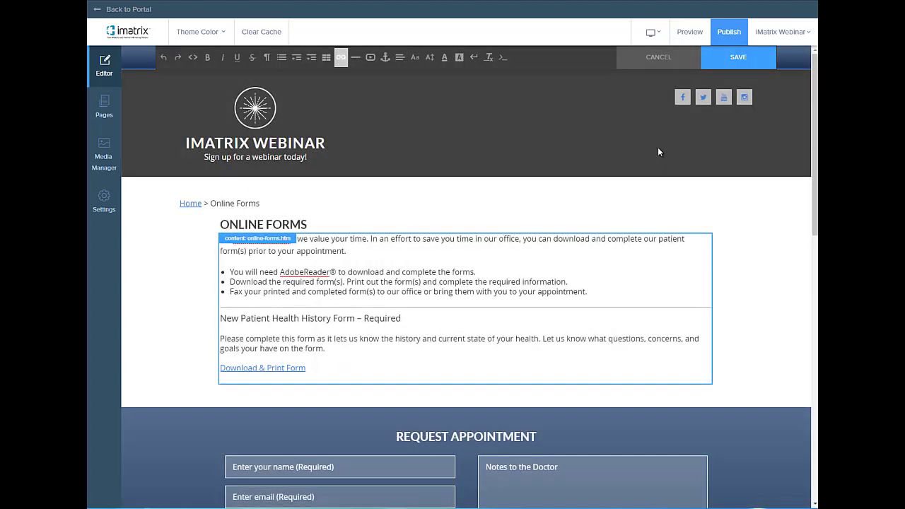
left_click(661, 60)
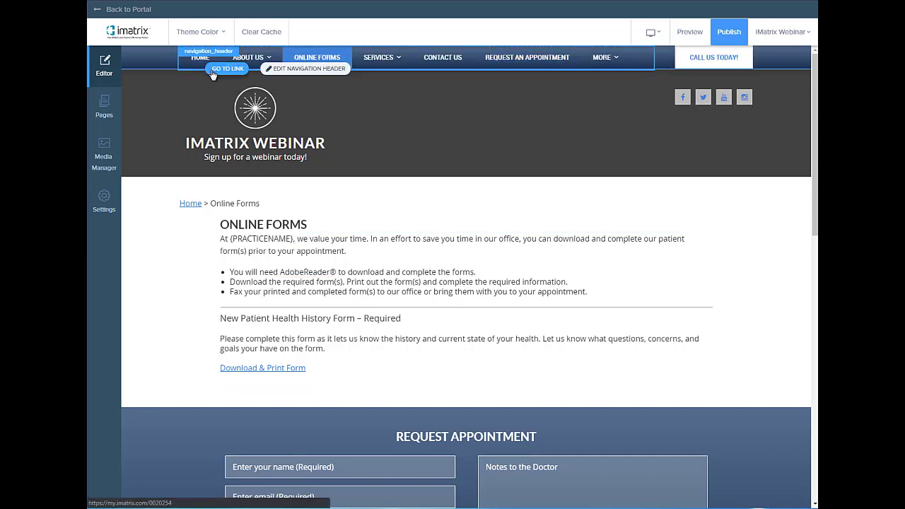
Go to the Home page and open its Featured Services blocks for editing.
left_click(227, 69)
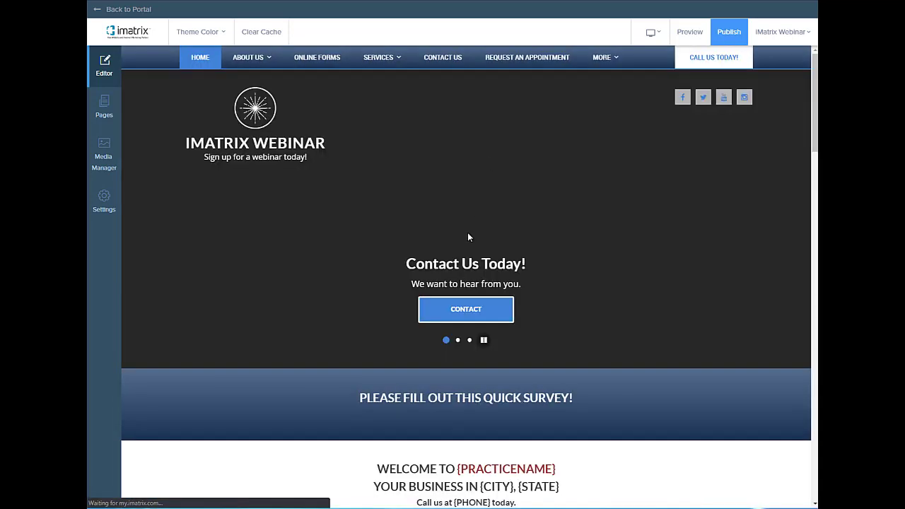
scroll(467, 237, "down", 5)
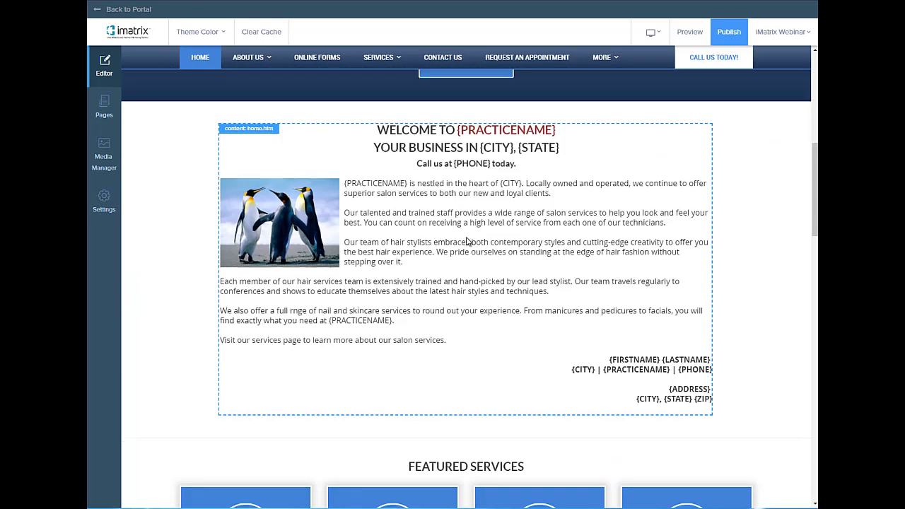
scroll(466, 243, "down", 4)
scroll(466, 242, "down", 1)
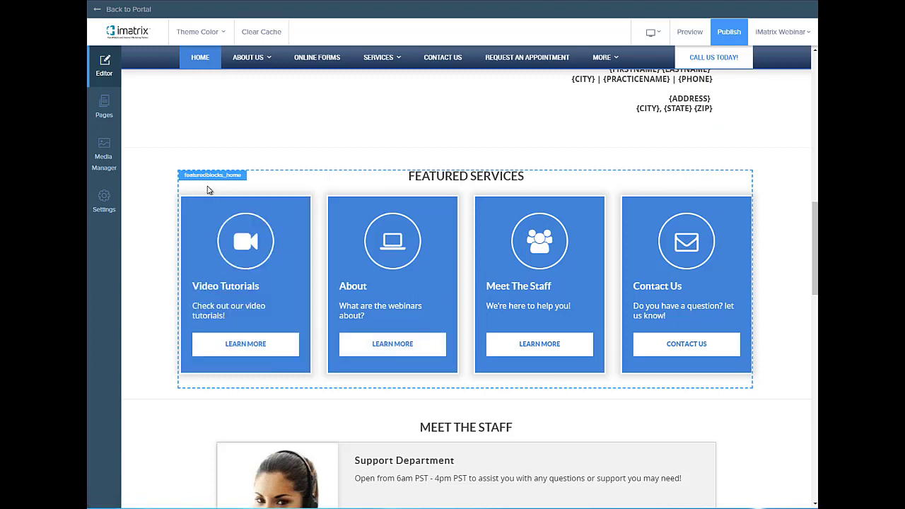
left_click(322, 190)
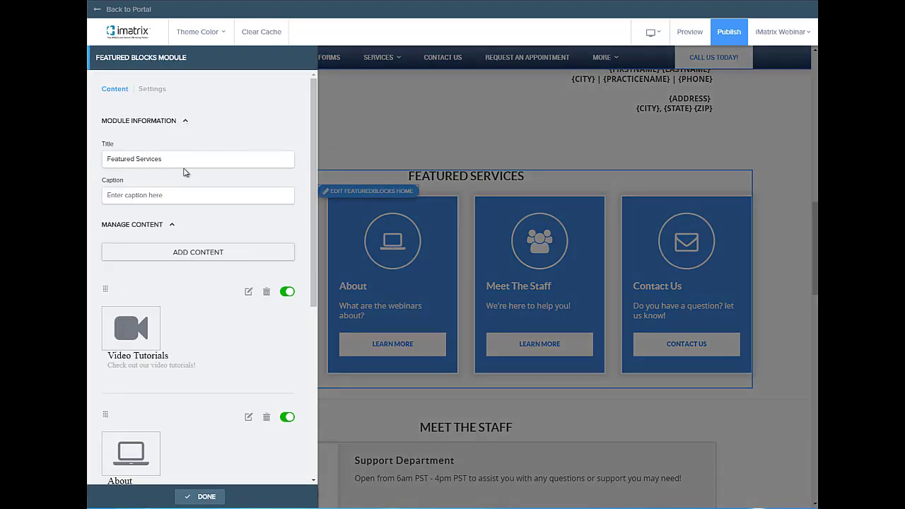
Examine the title, caption and content blocks listed in the Featured Blocks module.
scroll(237, 295, "down", 1)
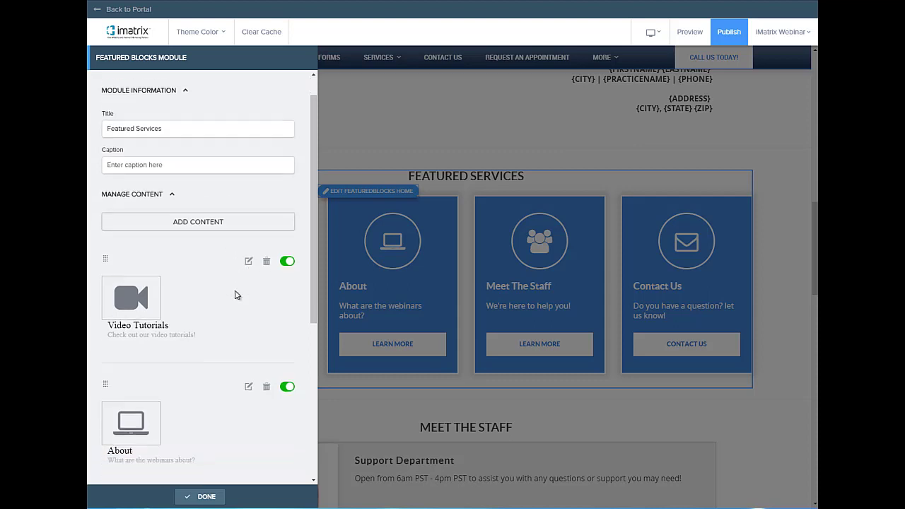
scroll(219, 290, "down", 3)
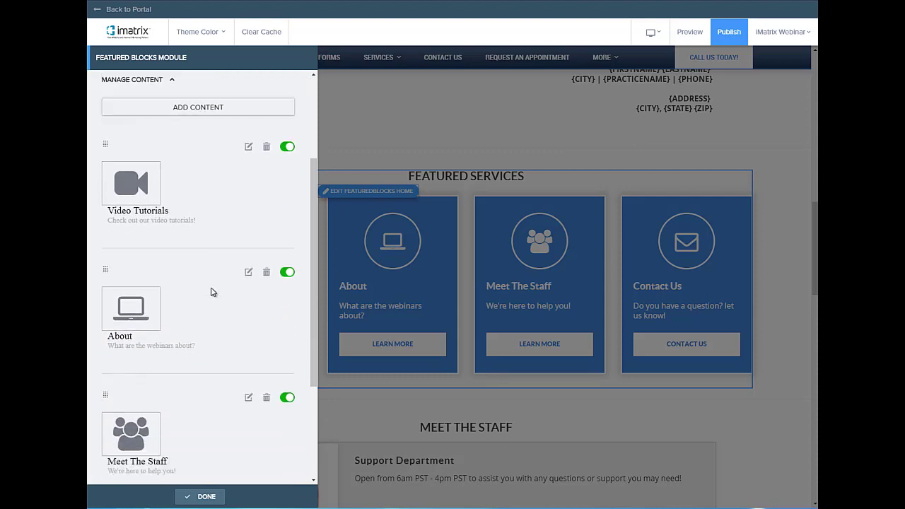
scroll(212, 292, "down", 4)
scroll(212, 292, "up", 2)
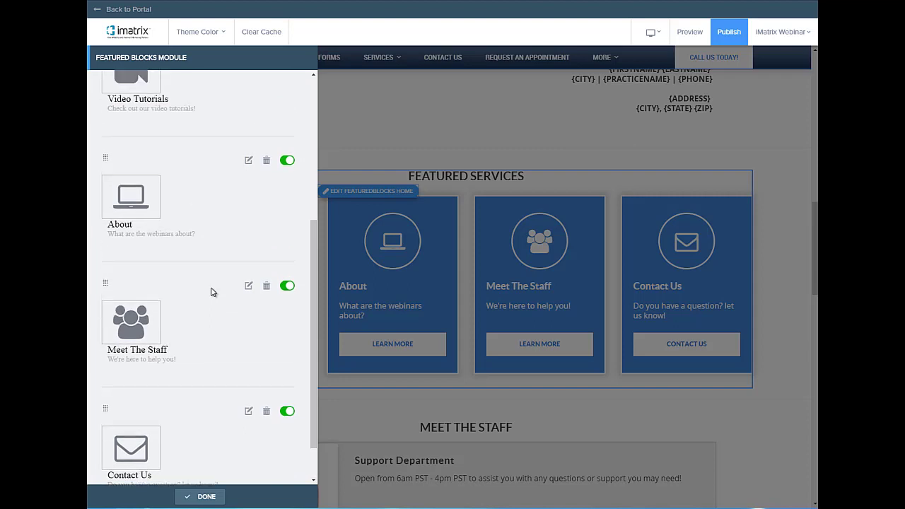
scroll(212, 292, "down", 2)
scroll(168, 346, "up", 2)
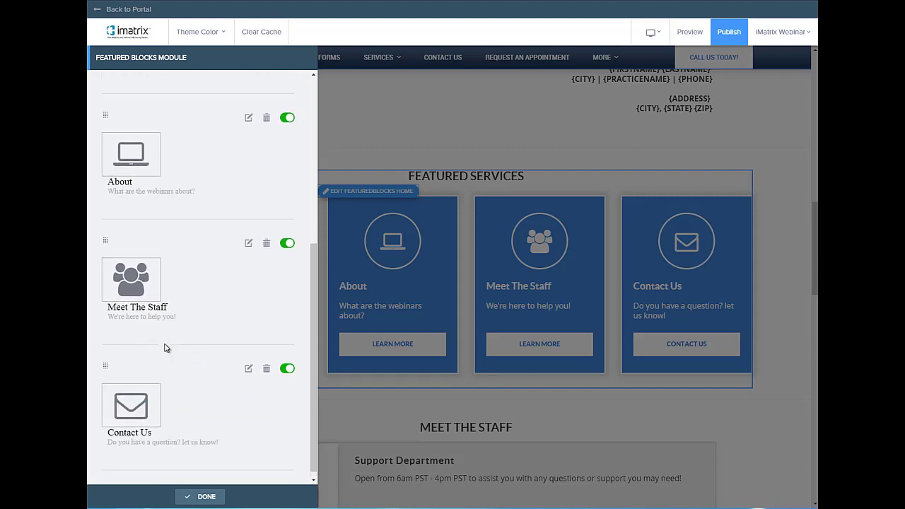
scroll(169, 345, "down", 1)
scroll(176, 344, "up", 5)
scroll(176, 344, "up", 2)
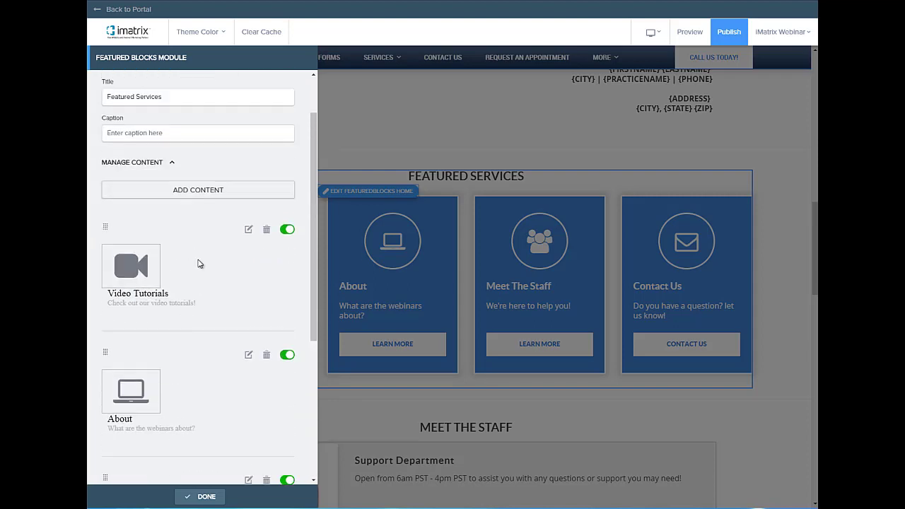
Try to add another content block to Featured Services, and turn off the existing Contact Us block.
left_click(198, 190)
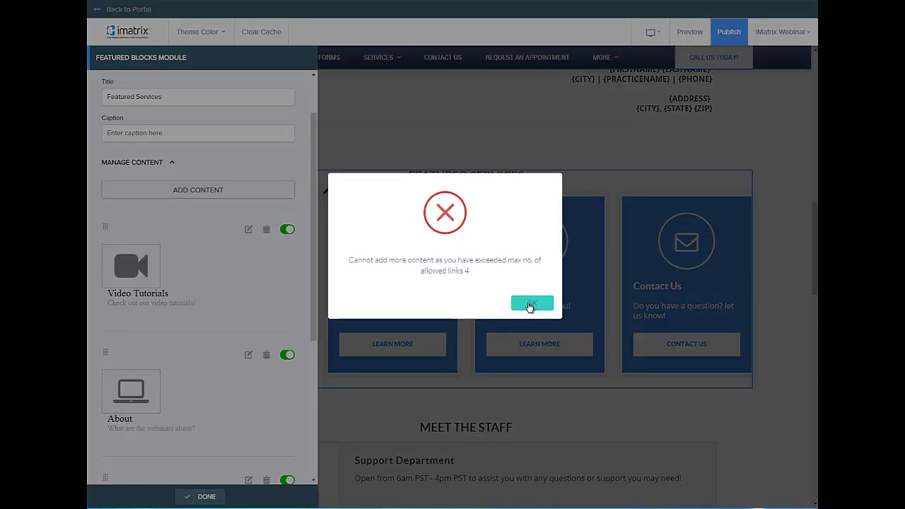
left_click(530, 304)
scroll(288, 316, "down", 3)
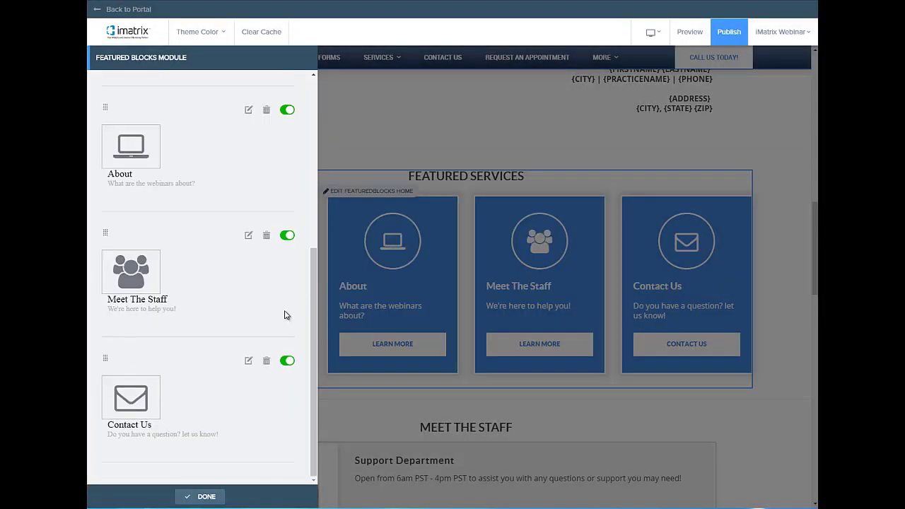
left_click(287, 361)
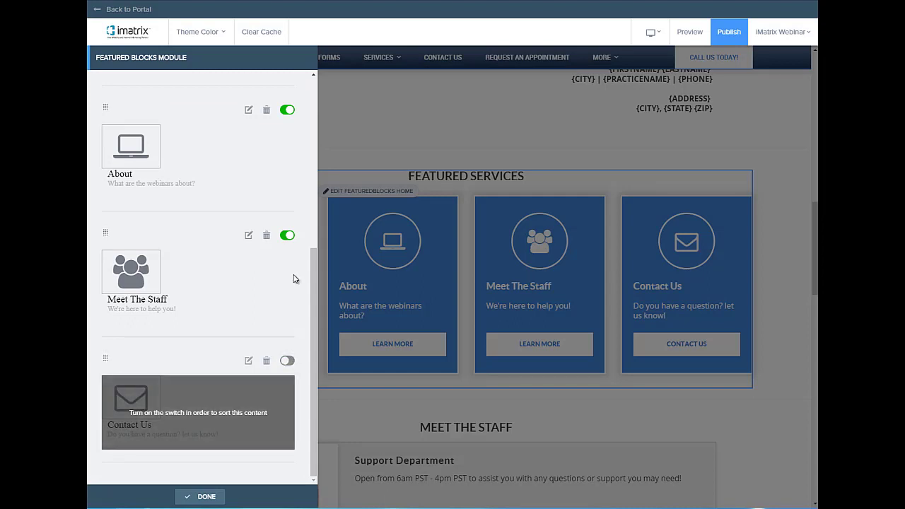
Turn off the Meet The Staff block and start a new content block, saving the current changes.
left_click(287, 236)
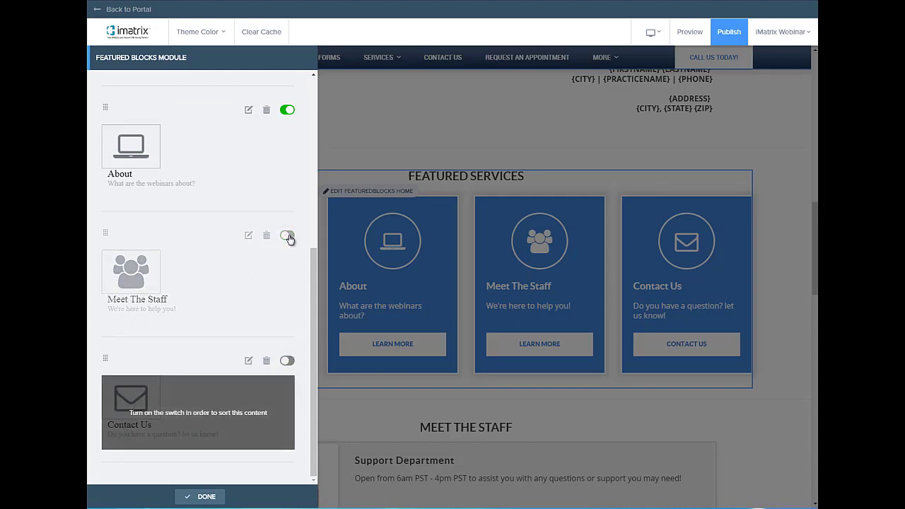
scroll(289, 240, "up", 3)
scroll(289, 240, "up", 2)
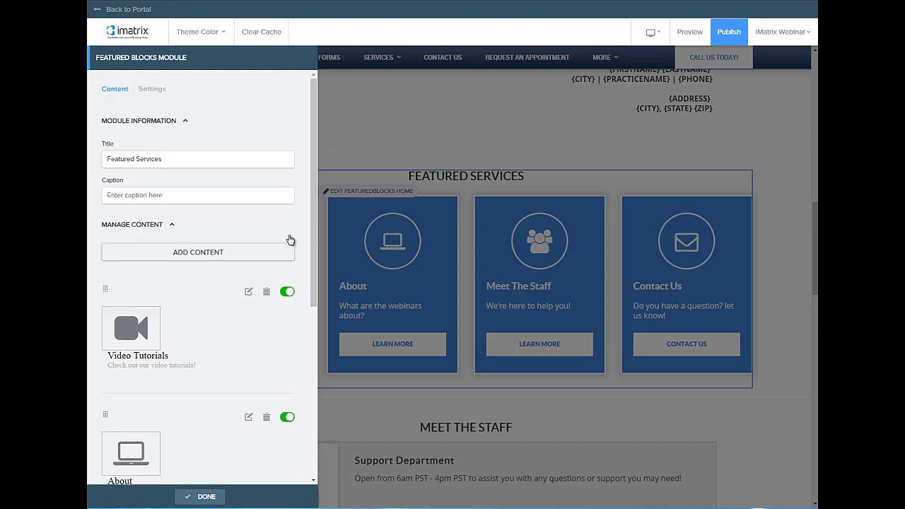
left_click(202, 256)
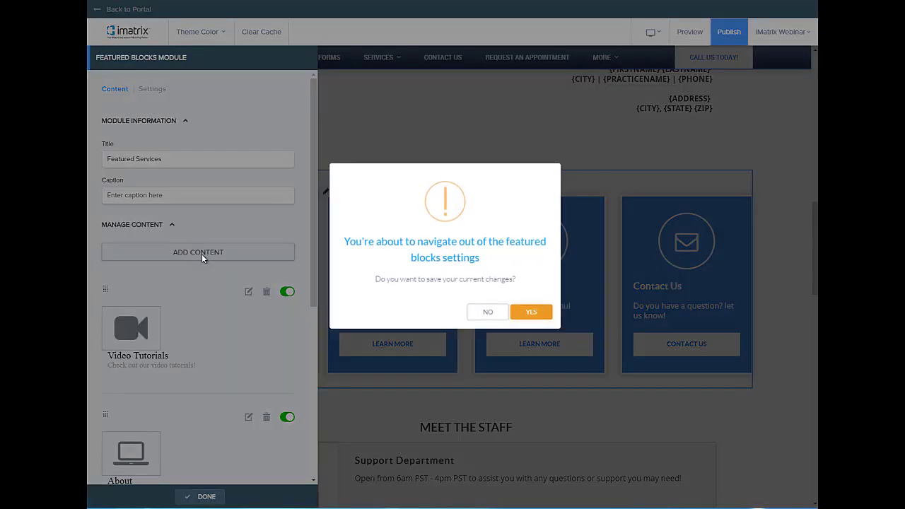
left_click(541, 313)
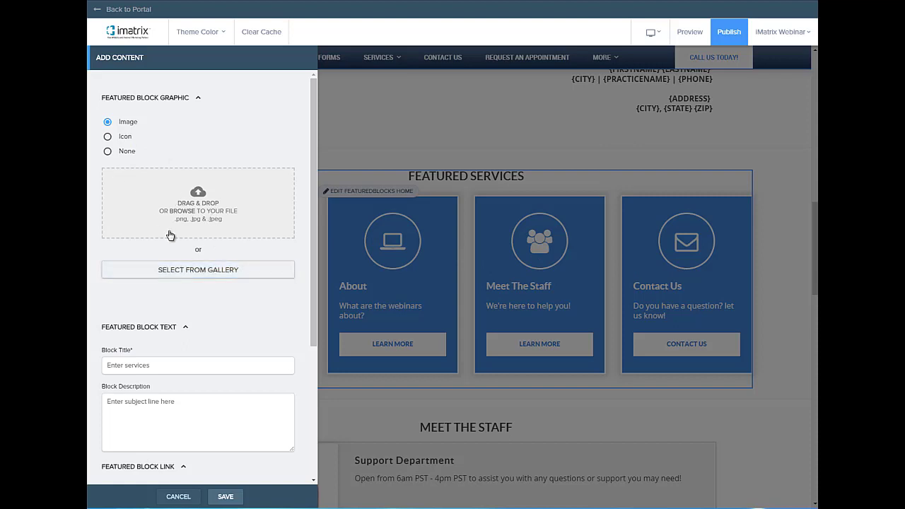
Set the new block's graphic to an icon and choose the Wechat speech-bubbles icon.
left_click(127, 154)
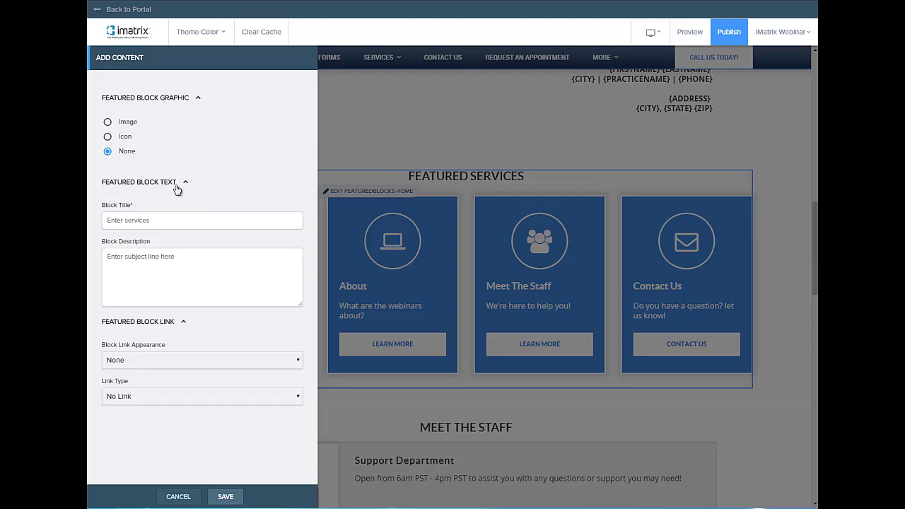
left_click(124, 136)
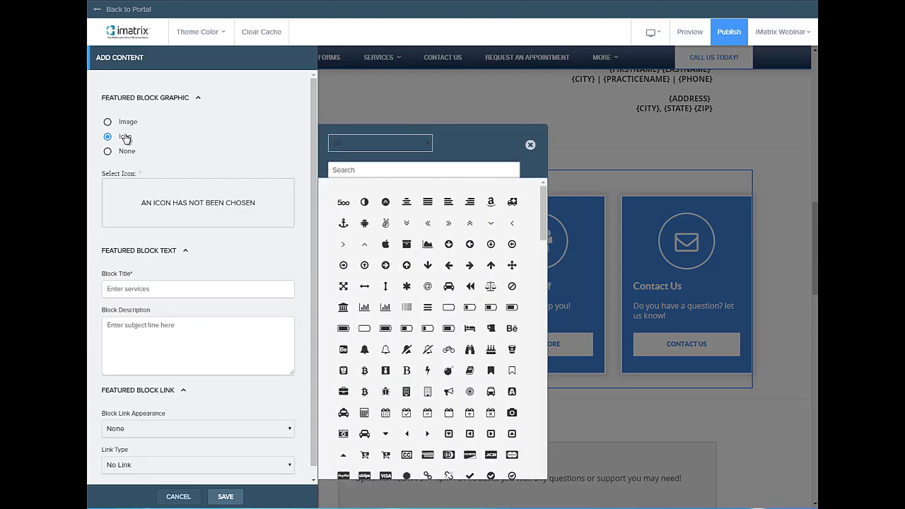
scroll(448, 303, "down", 10)
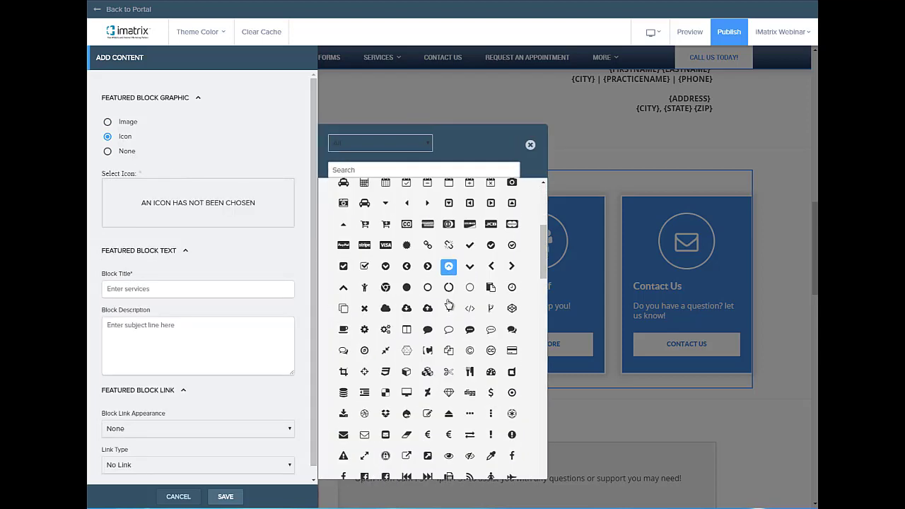
scroll(448, 302, "down", 10)
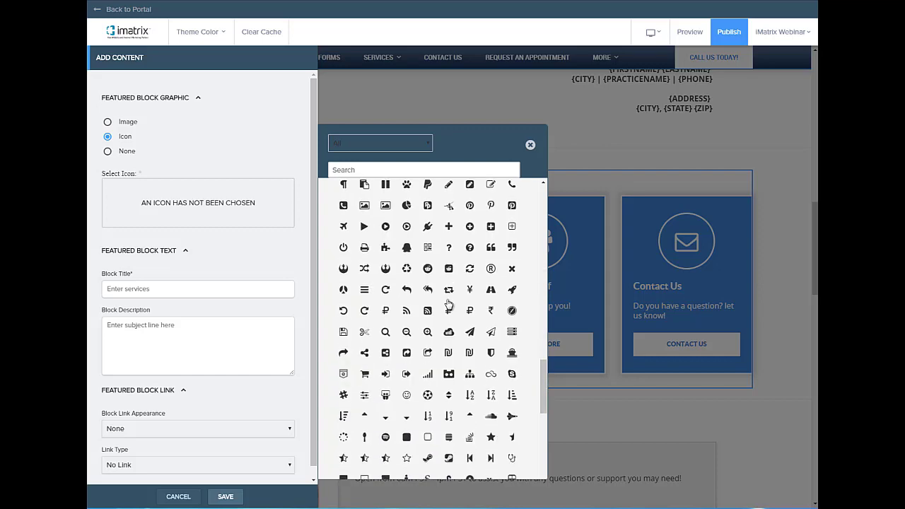
scroll(448, 303, "down", 5)
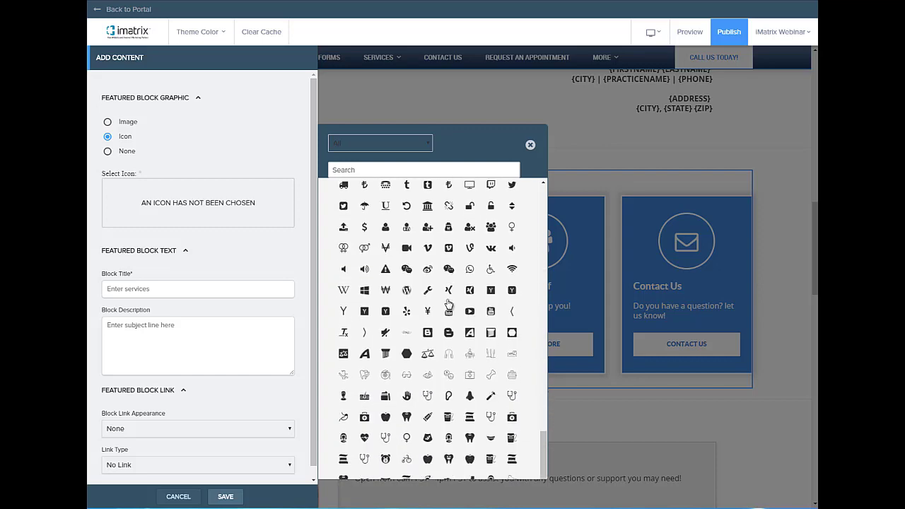
scroll(448, 302, "up", 3)
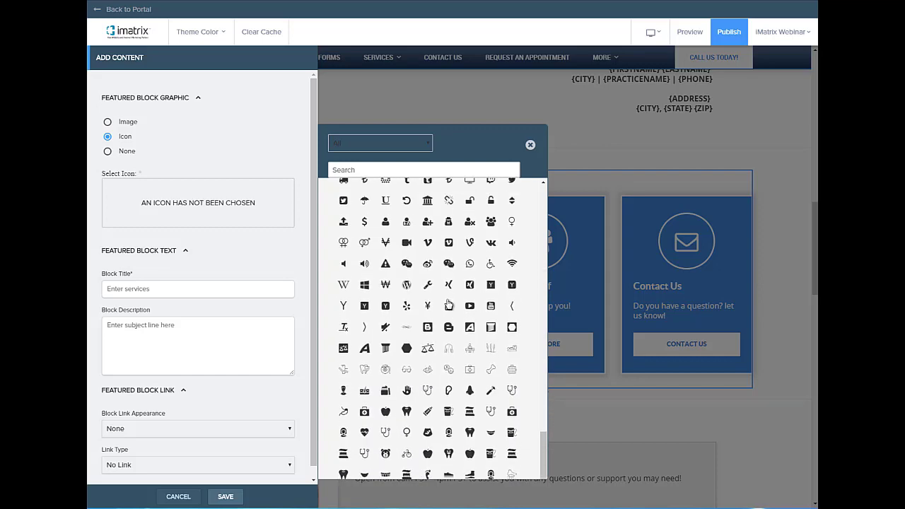
scroll(448, 302, "down", 3)
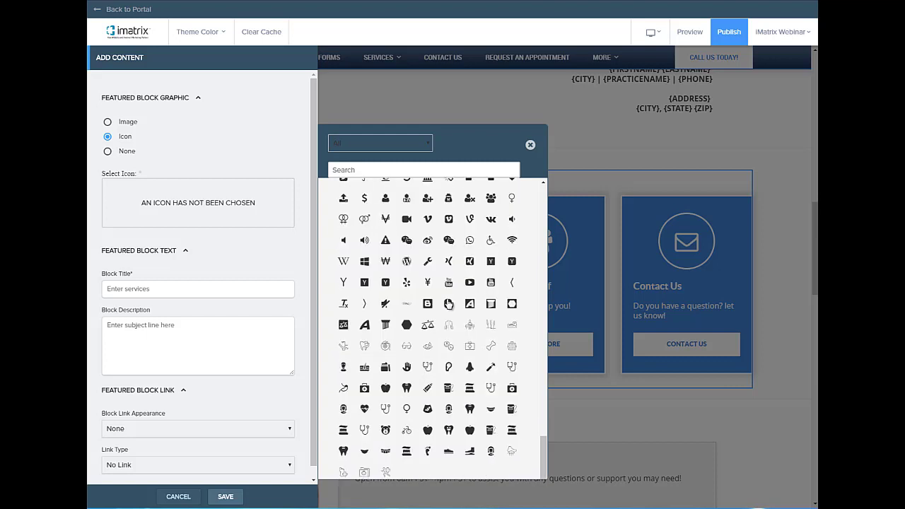
scroll(448, 303, "up", 2)
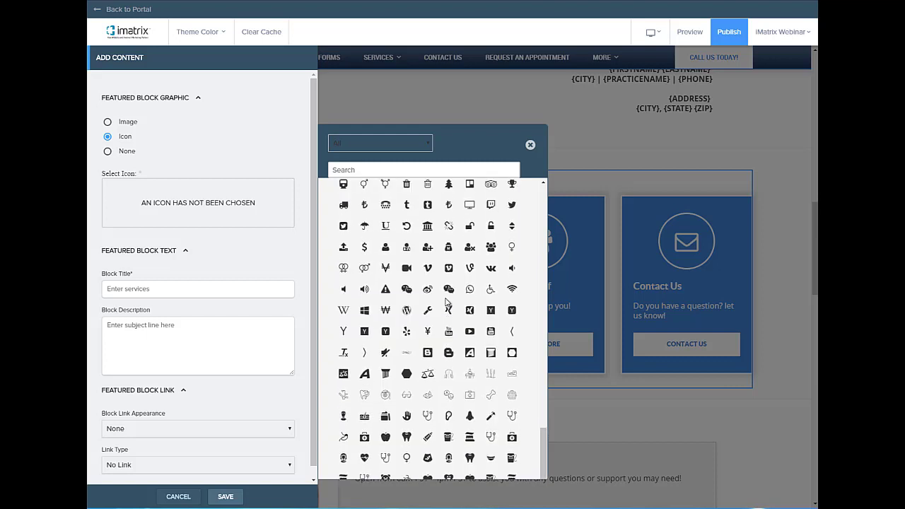
left_click(407, 290)
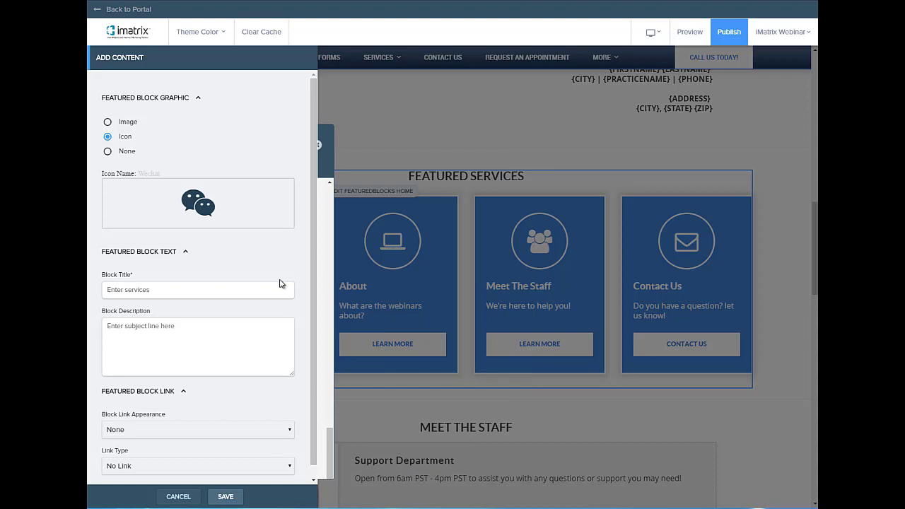
Title the block "One on One Coaching" and describe it as "Get personalized instruction tailored to your needs.".
left_click(224, 290)
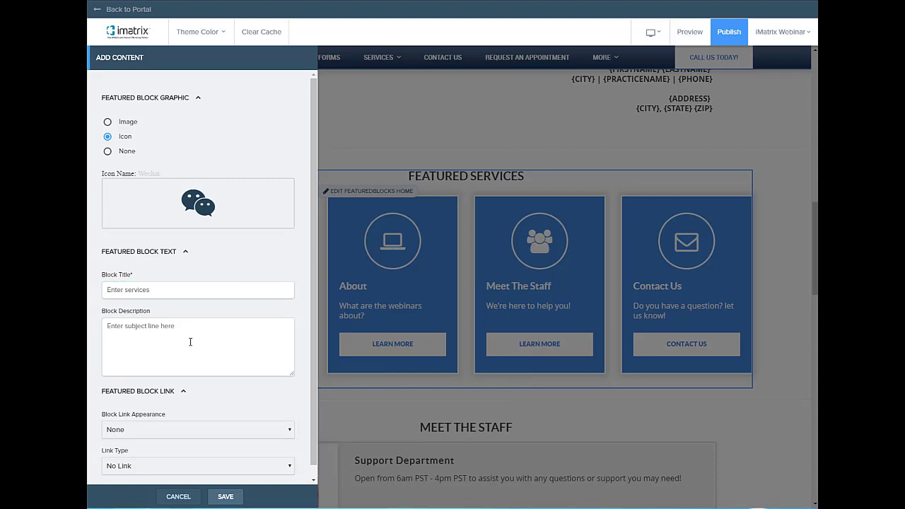
left_click(207, 294)
type("One on One Coaching")
left_click(191, 359)
type("Get personalized instruction tailored to your needs.")
left_click(199, 290)
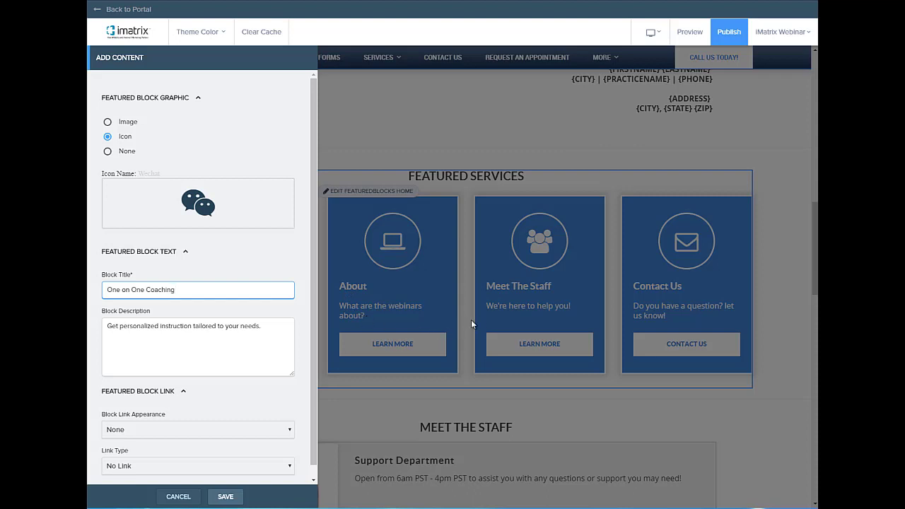
left_click(236, 355)
Set the block link's appearance to Text Button with the button text "Learn More".
scroll(233, 361, "down", 1)
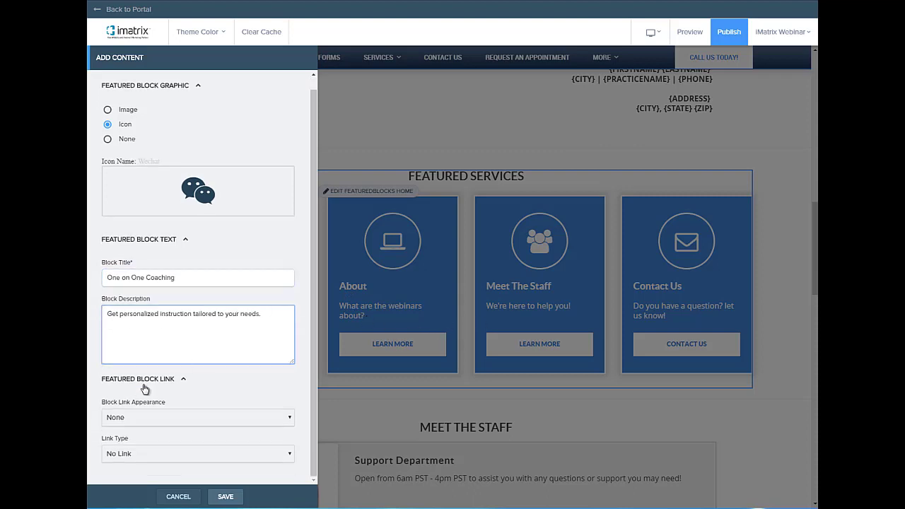
left_click(183, 419)
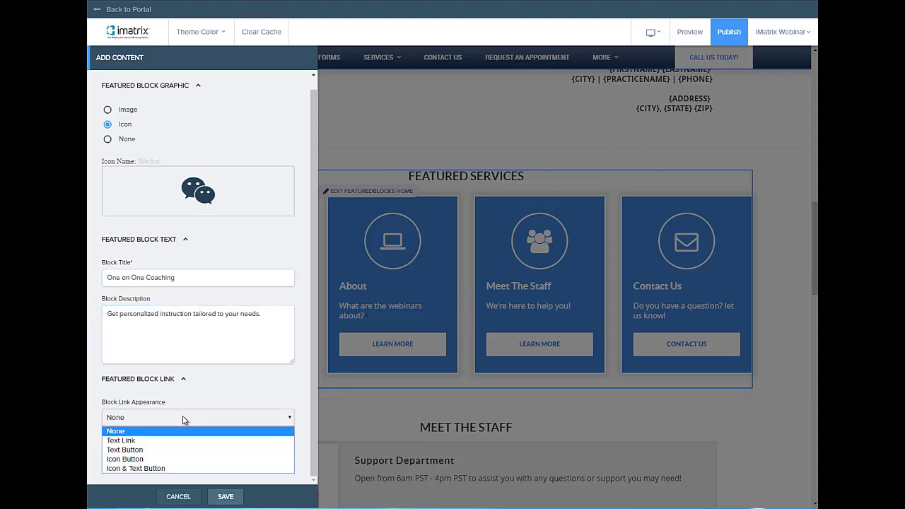
left_click(152, 450)
scroll(158, 444, "down", 2)
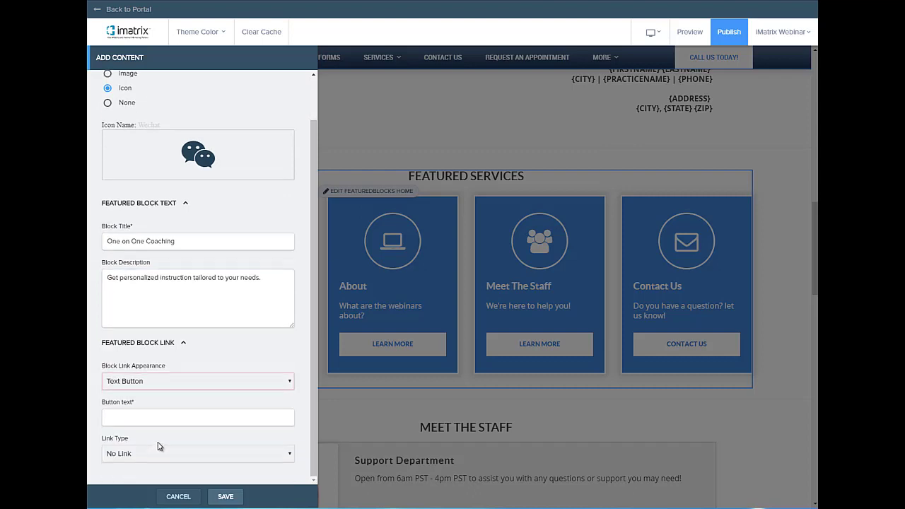
left_click(192, 420)
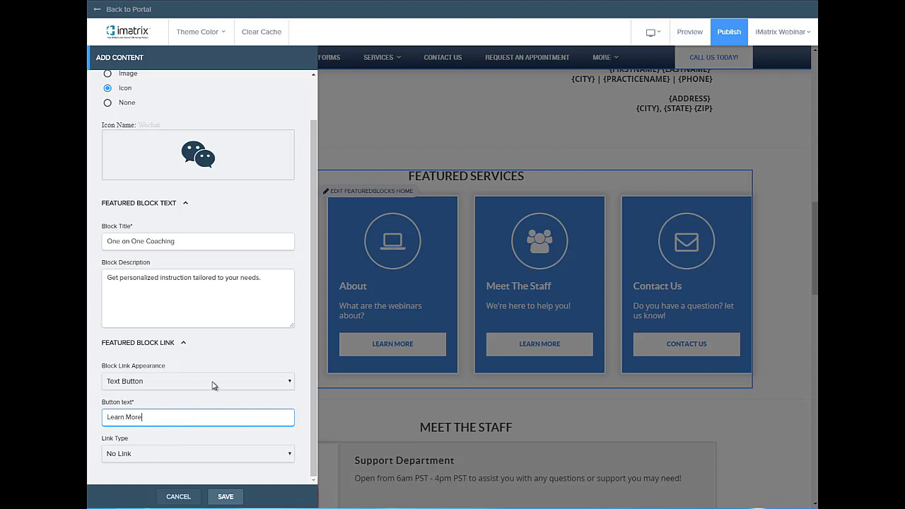
Link the block's button to the Specialty Service page under My Pages and save the block.
left_click(178, 452)
left_click(177, 477)
scroll(179, 426, "down", 2)
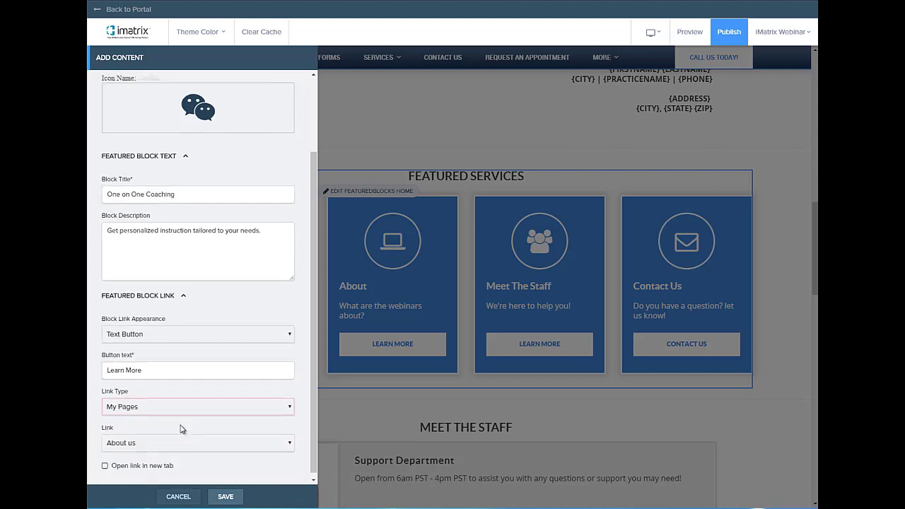
left_click(152, 445)
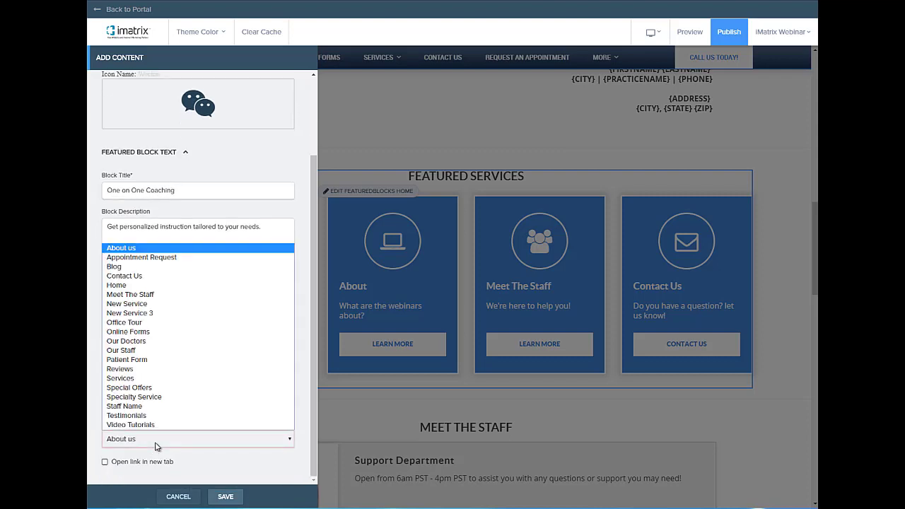
left_click(202, 396)
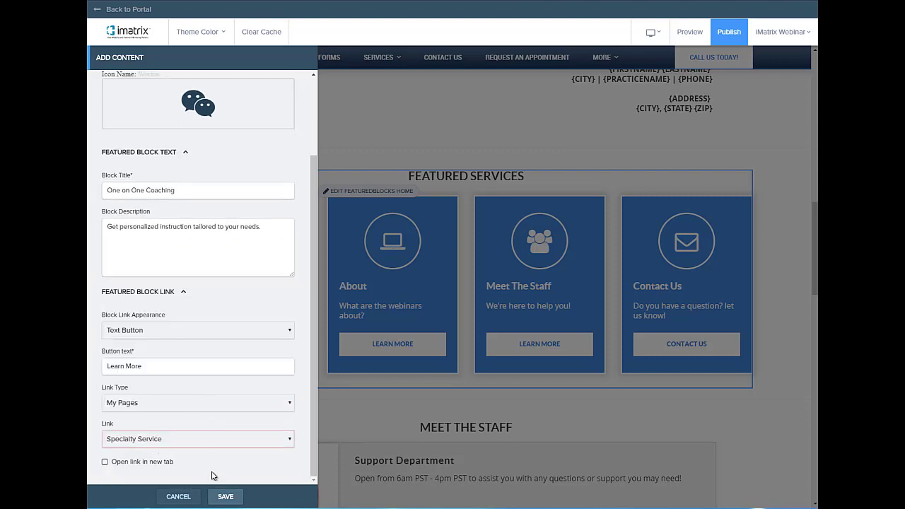
left_click(220, 496)
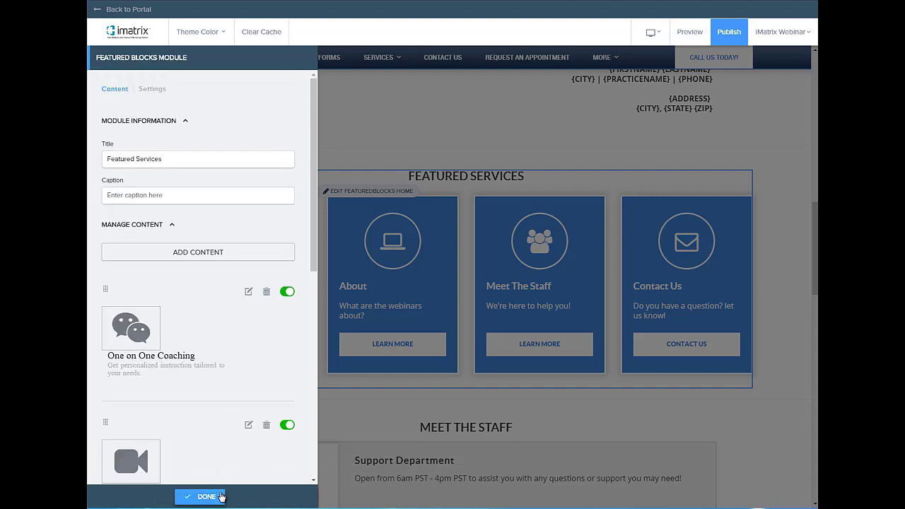
Move the One on One Coaching block below Video Tutorials in the content list.
scroll(192, 375, "down", 2)
left_click_drag(105, 192, 216, 401)
scroll(216, 400, "down", 3)
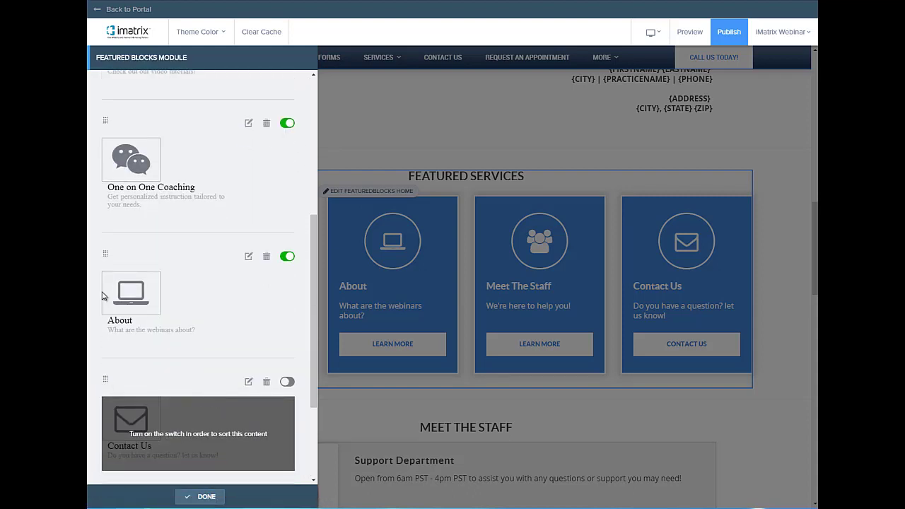
Turn off the About block, re-enable Contact Us below One on One Coaching, and apply the module changes.
left_click(289, 256)
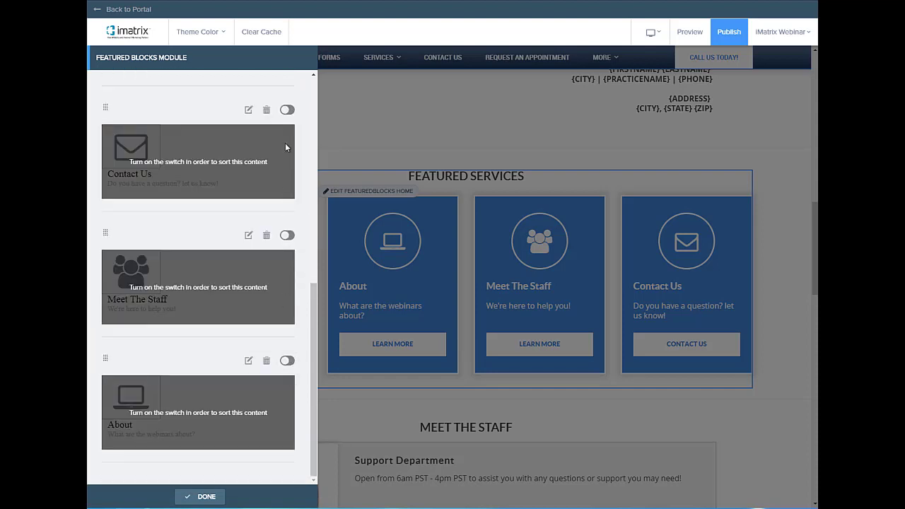
left_click(286, 109)
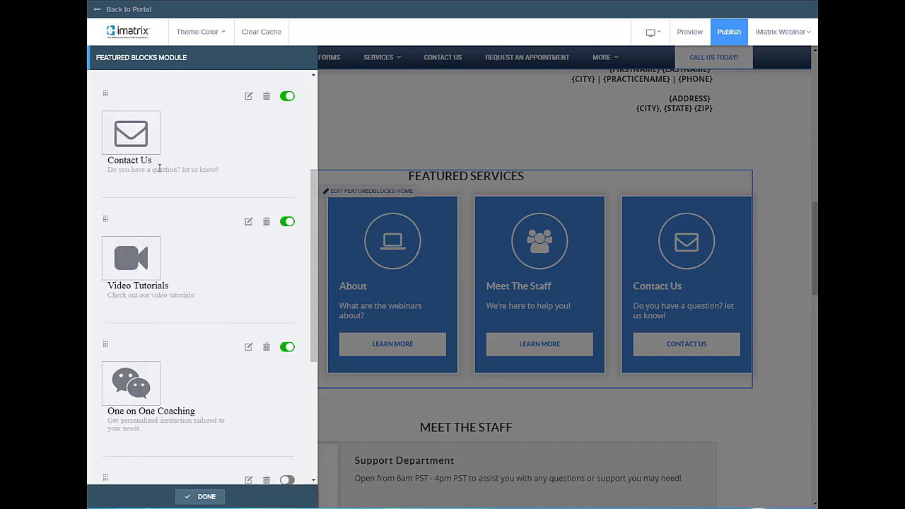
left_click_drag(105, 95, 146, 357)
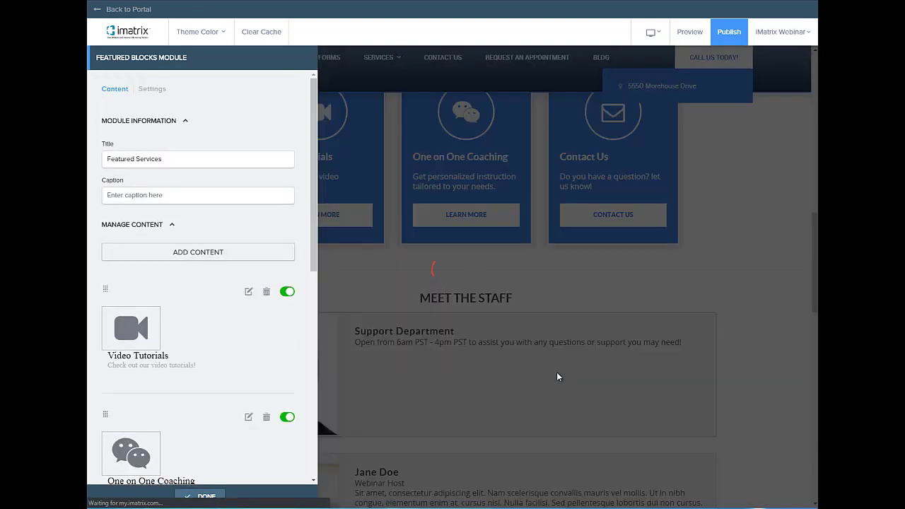
scroll(558, 376, "up", 2)
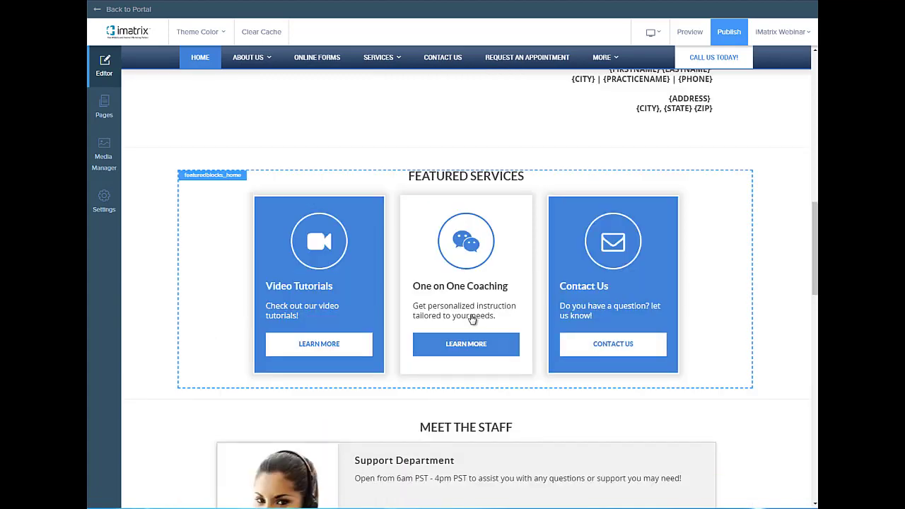
Reopen the Featured Services module and examine its block limit, element visibility, clickable element, image resize and device visibility settings.
left_click(700, 286)
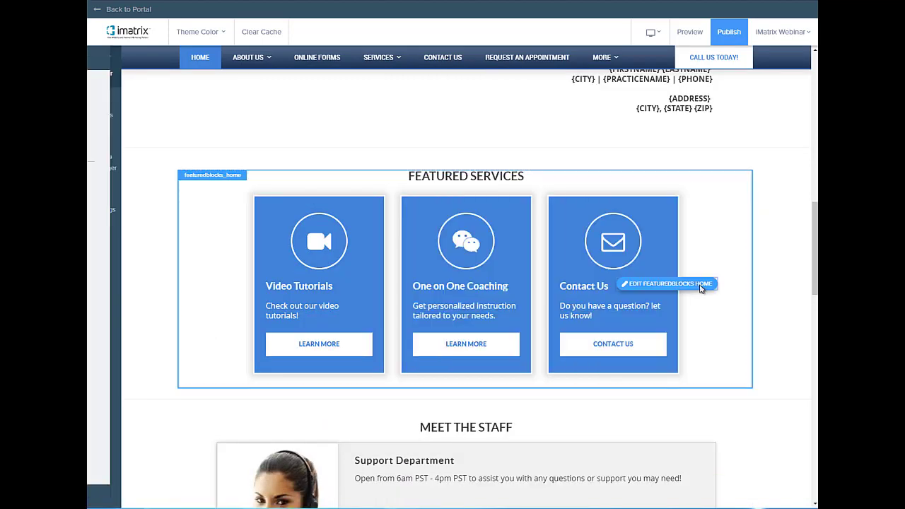
left_click(151, 89)
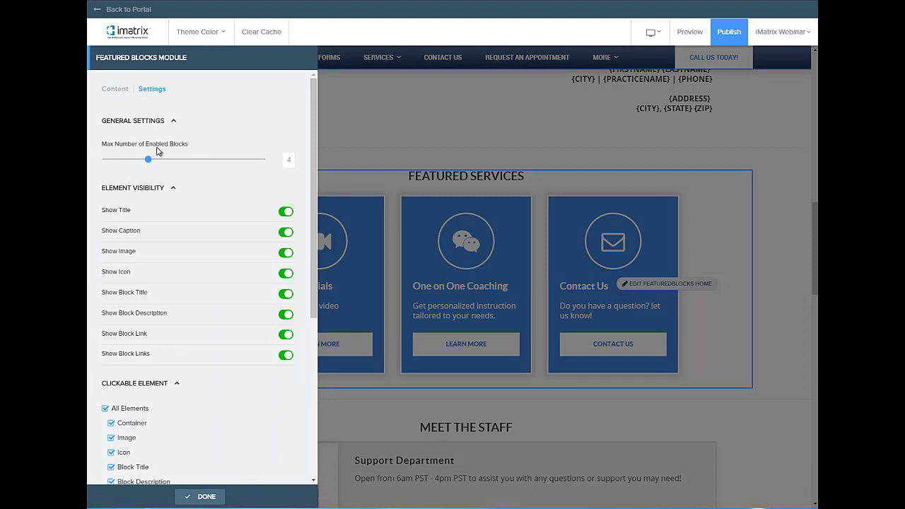
mouse_move(149, 161)
left_mouse_down()
mouse_move(236, 163)
mouse_move(152, 165)
left_mouse_up()
scroll(151, 165, "down", 1)
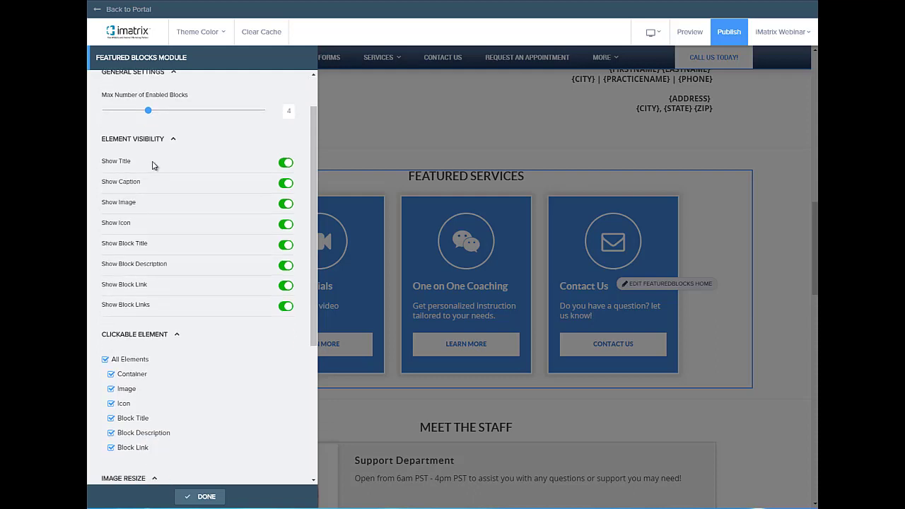
scroll(149, 165, "down", 2)
scroll(152, 168, "up", 1)
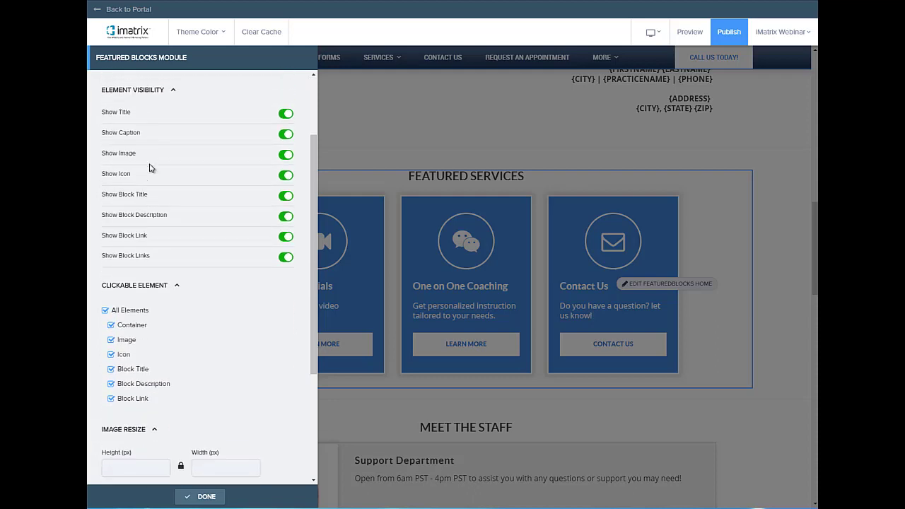
scroll(150, 167, "down", 1)
scroll(142, 269, "down", 1)
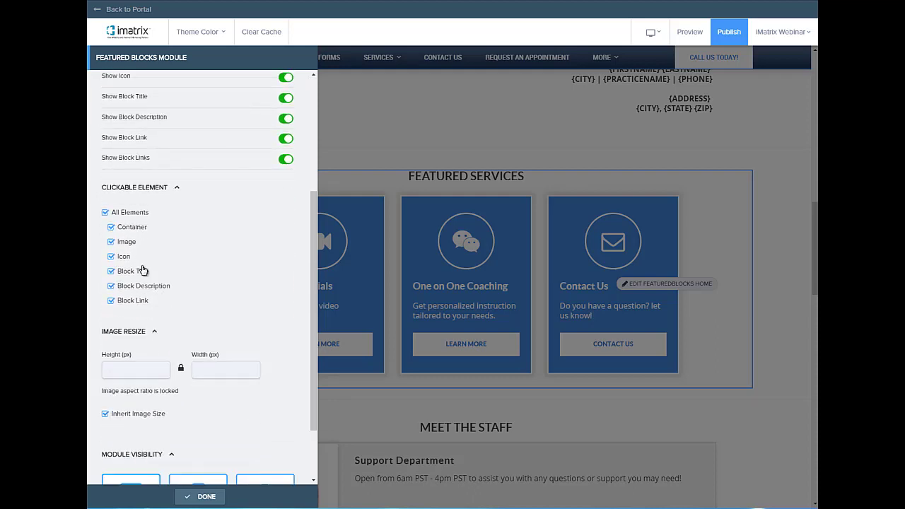
scroll(150, 264, "down", 2)
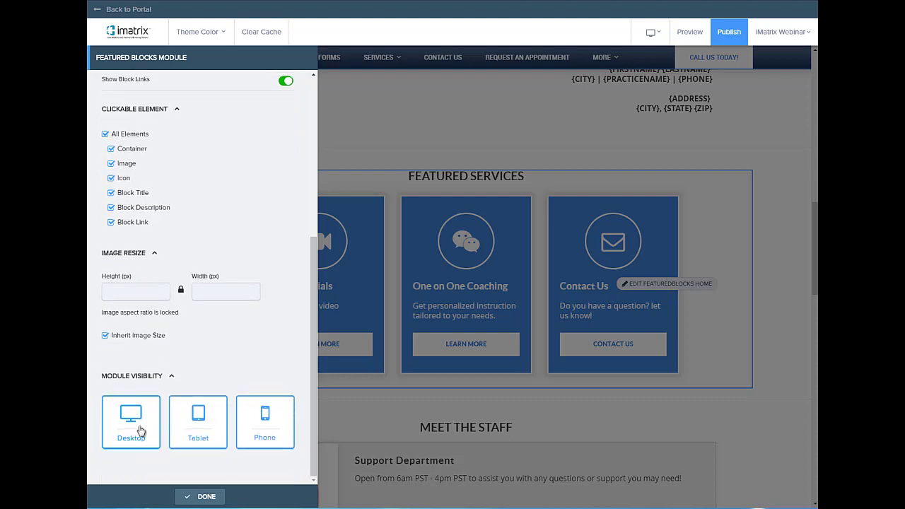
scroll(180, 456, "up", 5)
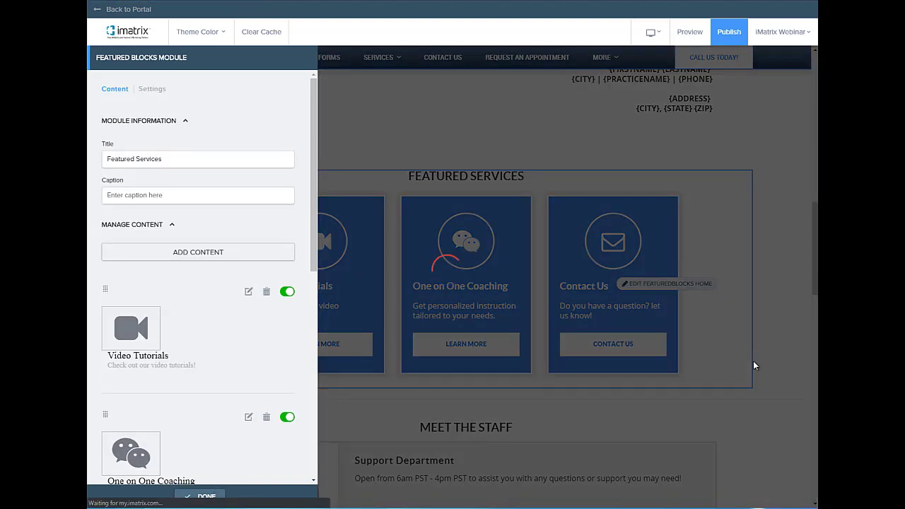
Open the Meet The Staff module on the home page and review its list of staff entries.
scroll(754, 362, "down", 2)
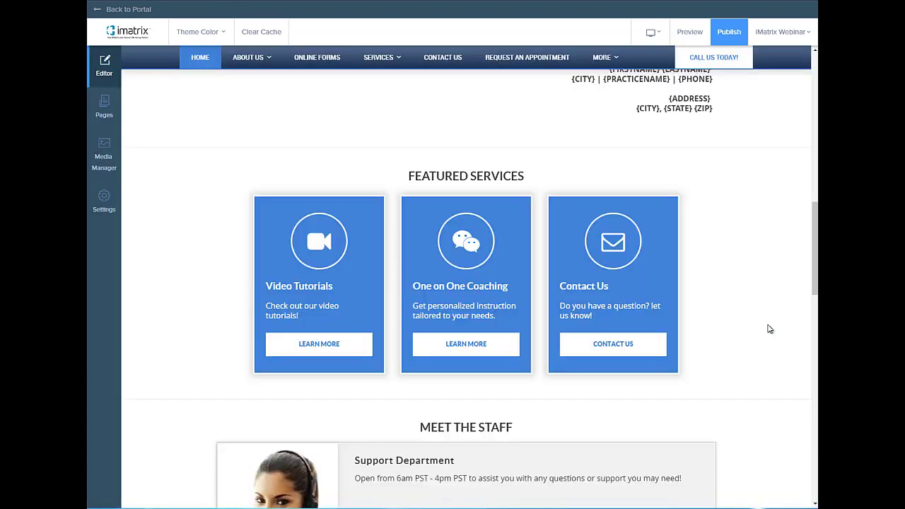
scroll(769, 329, "down", 3)
scroll(769, 328, "down", 1)
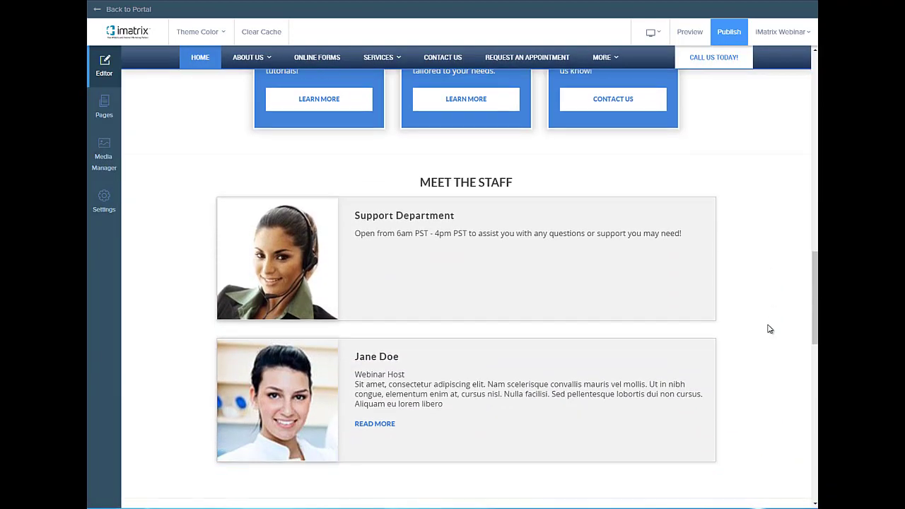
scroll(769, 329, "down", 1)
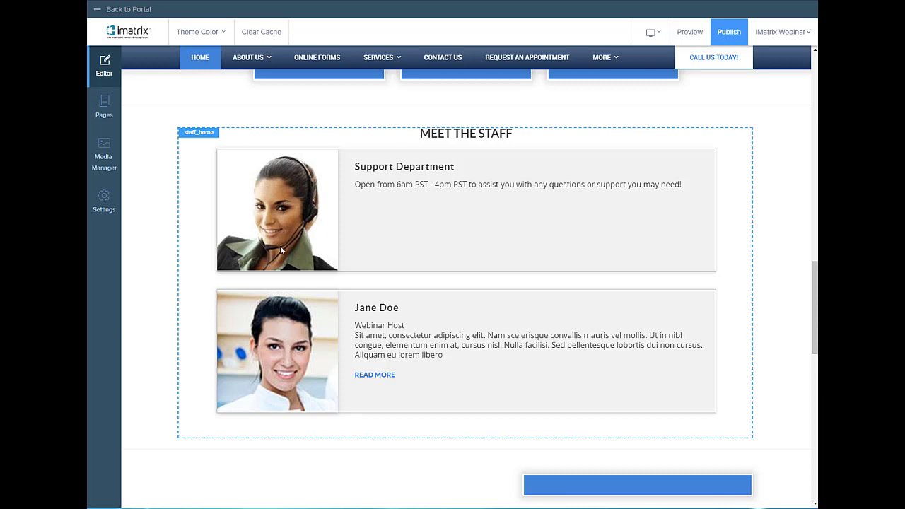
left_click(372, 220)
left_click(397, 224)
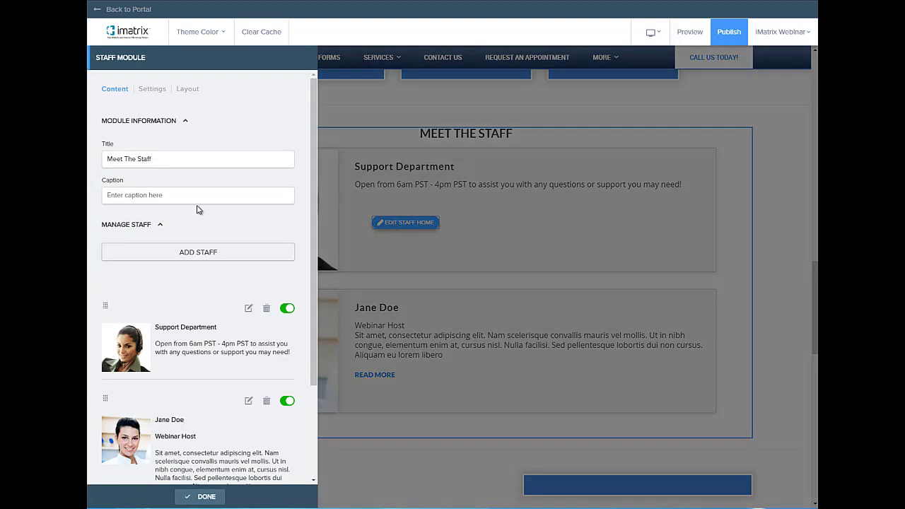
scroll(197, 221, "down", 3)
scroll(203, 299, "down", 1)
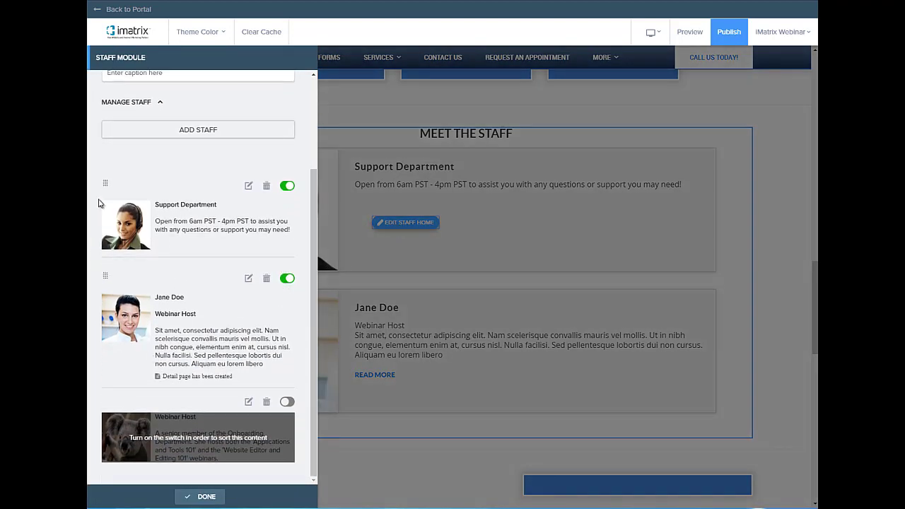
scroll(192, 357, "up", 4)
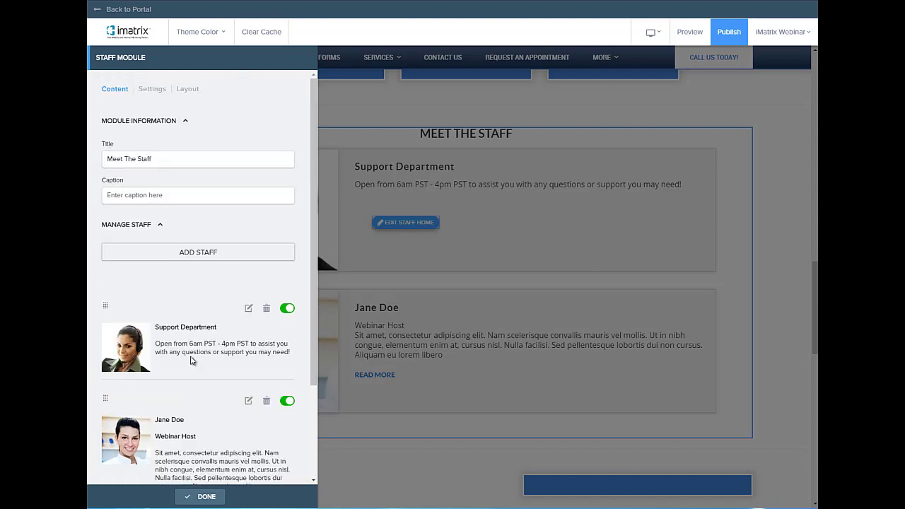
Open the Support Department staff entry and examine its name, position, description, detail page and SEO fields.
left_click(248, 309)
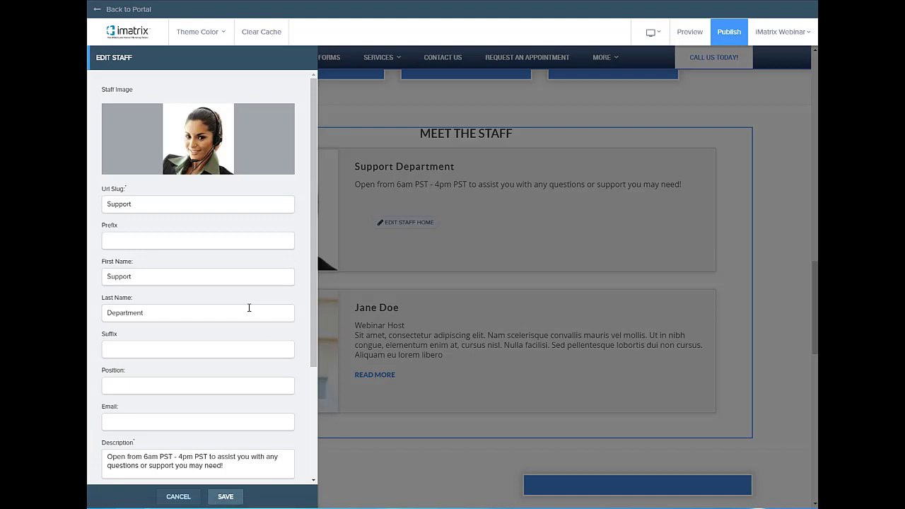
double_click(232, 277)
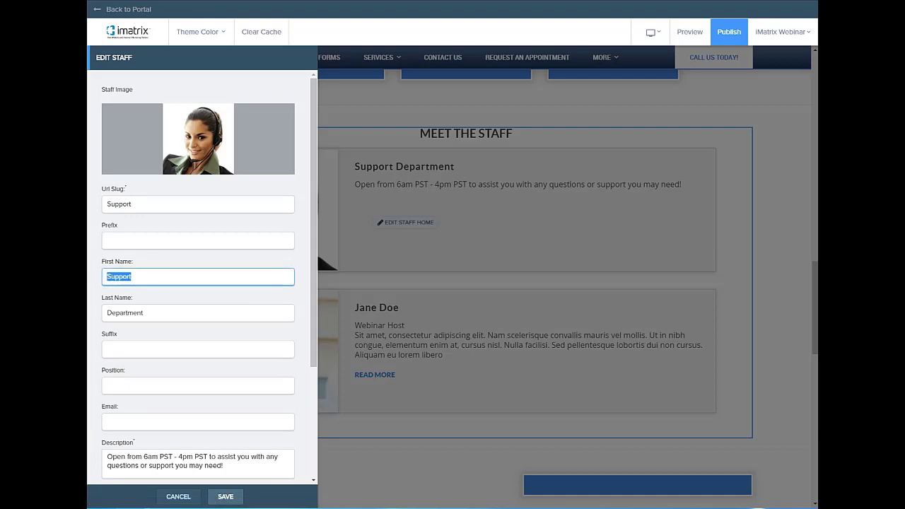
left_click(191, 316)
scroll(192, 318, "down", 2)
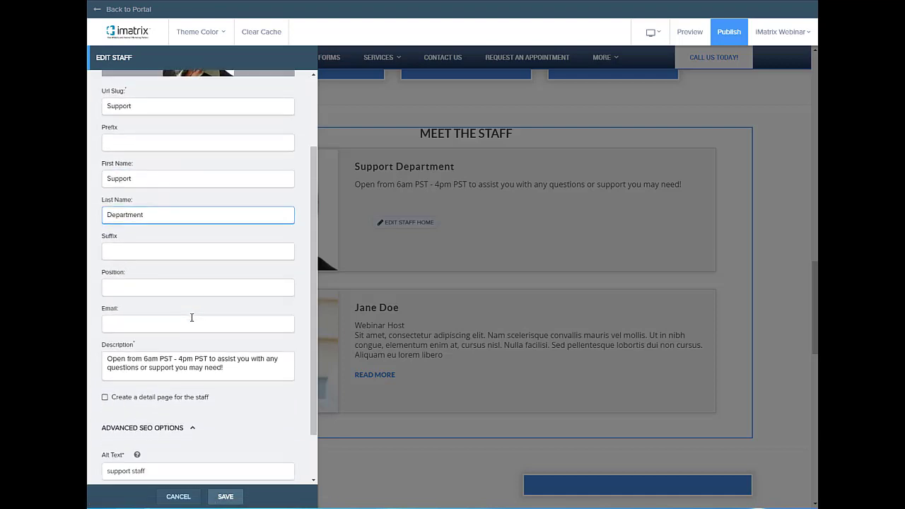
left_click(244, 372)
scroll(245, 372, "down", 2)
scroll(244, 372, "up", 4)
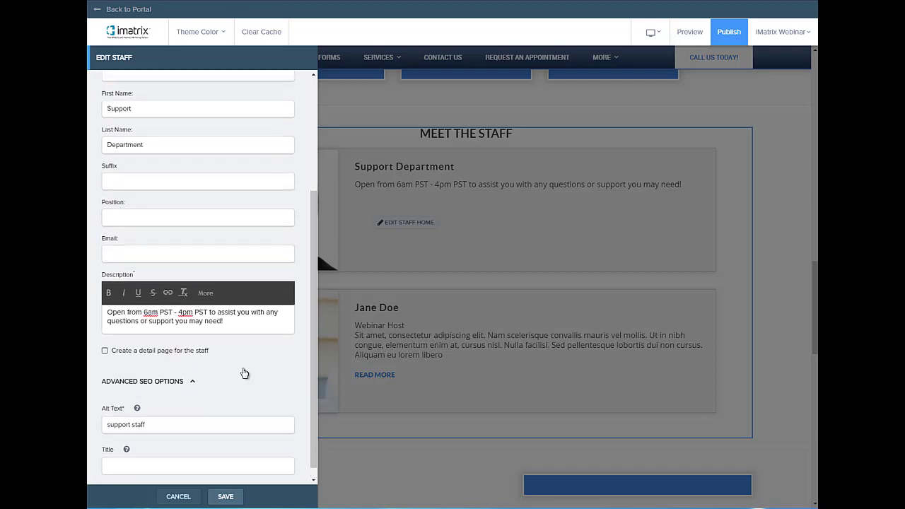
Try to replace the Support Department photo from the media library, and discard the entry's edits.
mouse_move(198, 148)
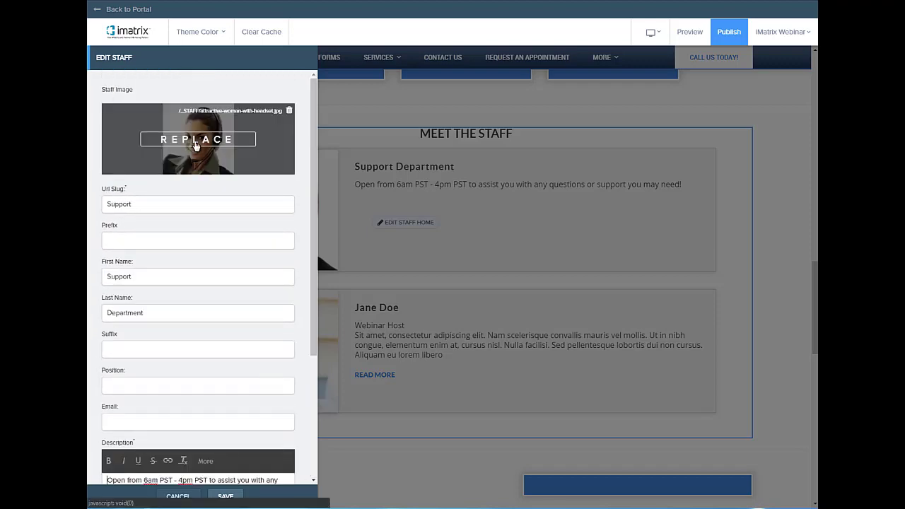
left_click(193, 140)
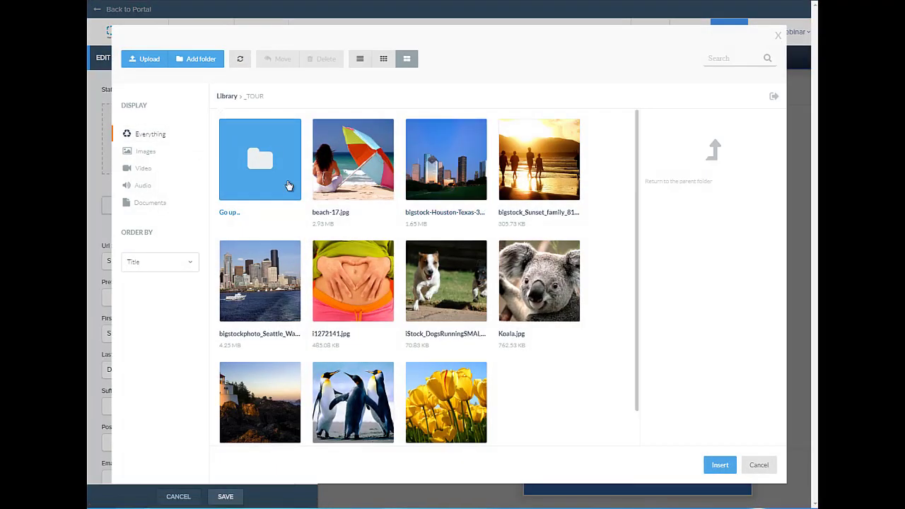
left_click(757, 465)
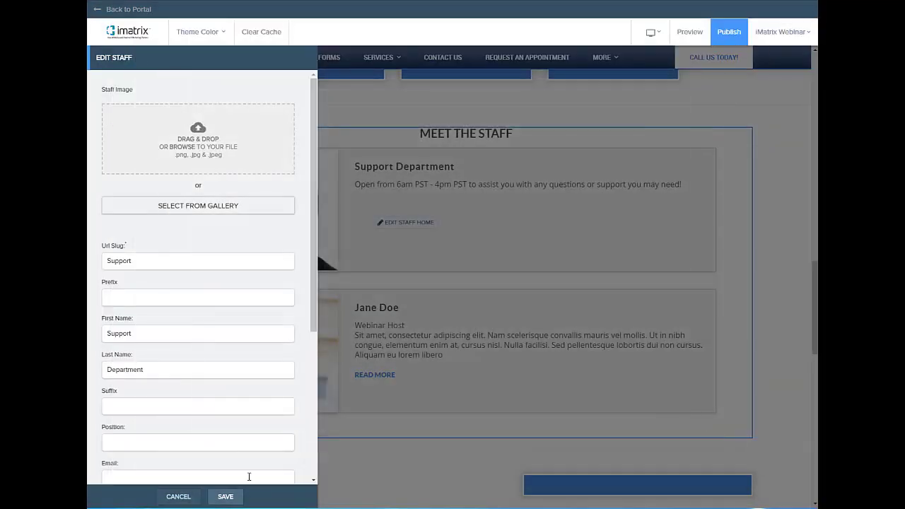
left_click(178, 495)
Open the Webinar Host staff entry, saving the module's current changes, and examine its profile fields, detail page option and page sections.
scroll(225, 399, "down", 1)
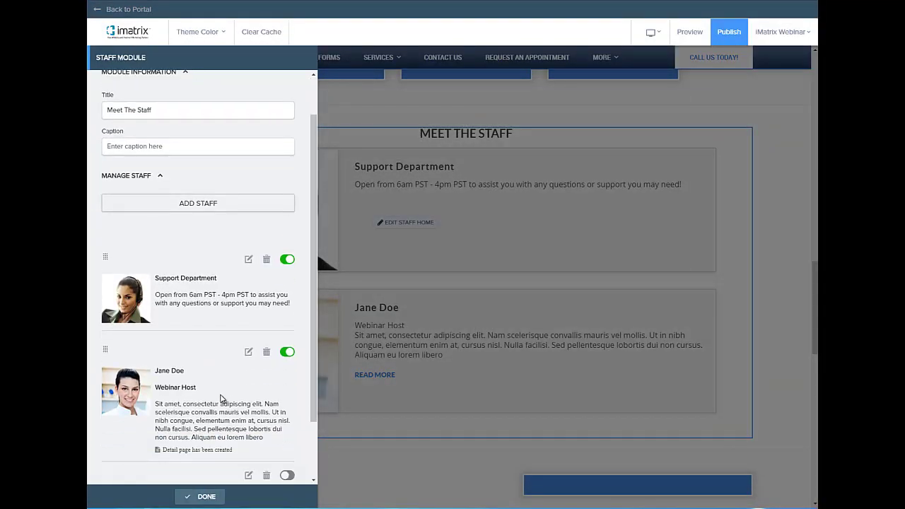
left_click(247, 354)
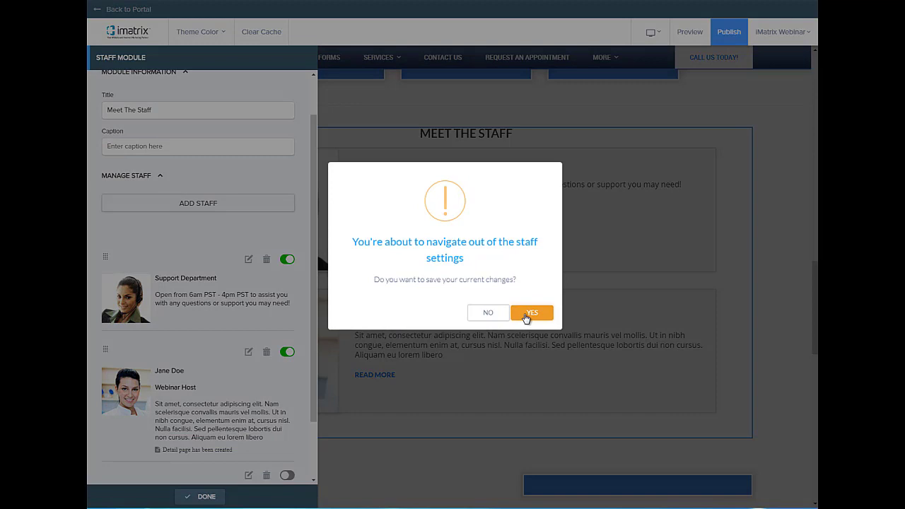
left_click(526, 314)
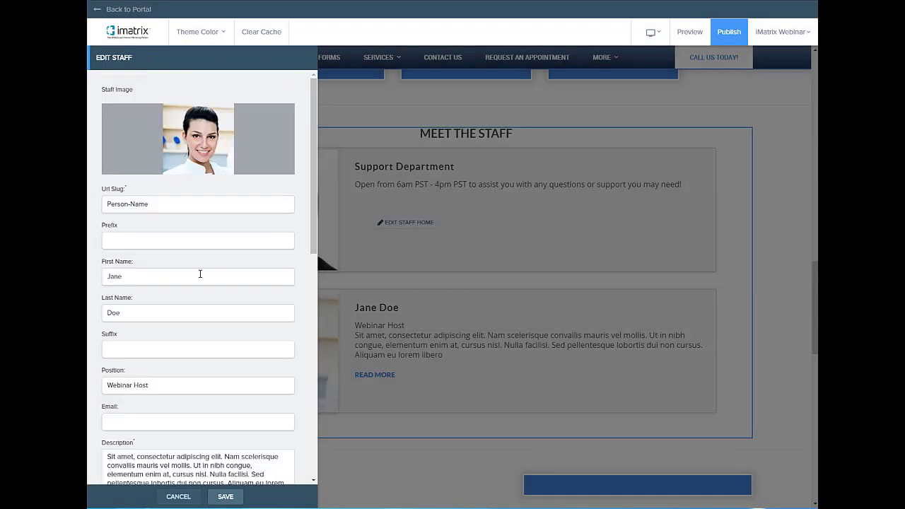
scroll(239, 337, "down", 3)
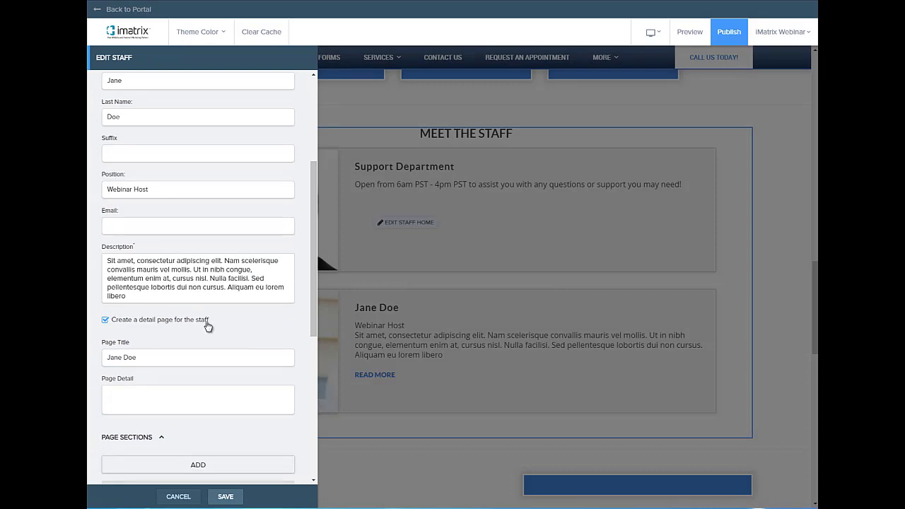
scroll(239, 343, "down", 1)
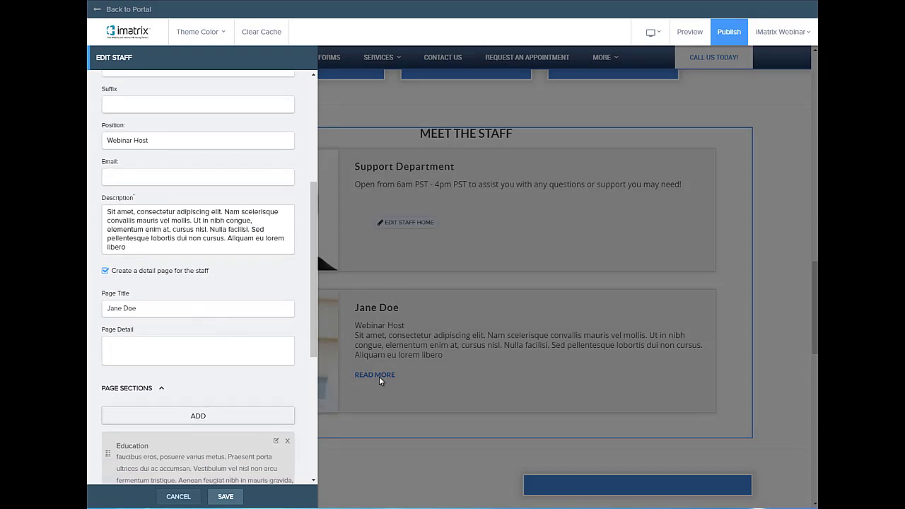
scroll(149, 337, "down", 2)
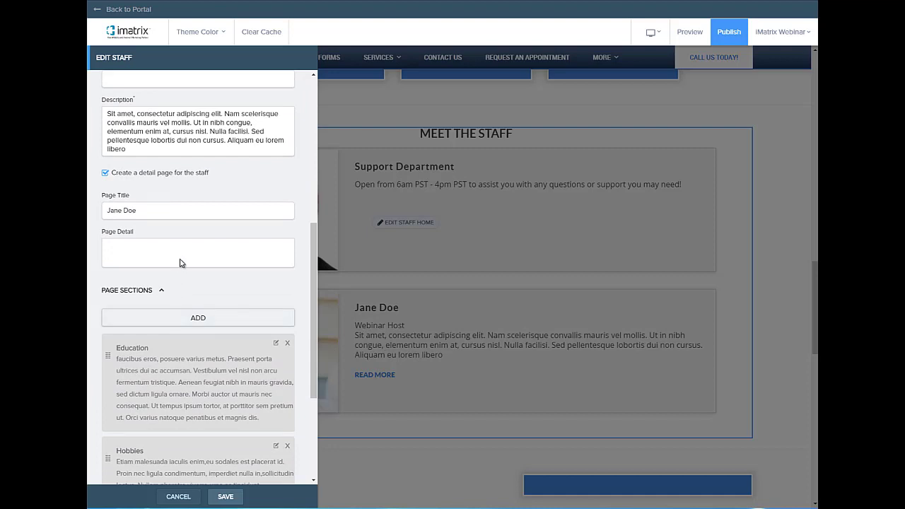
scroll(179, 263, "down", 2)
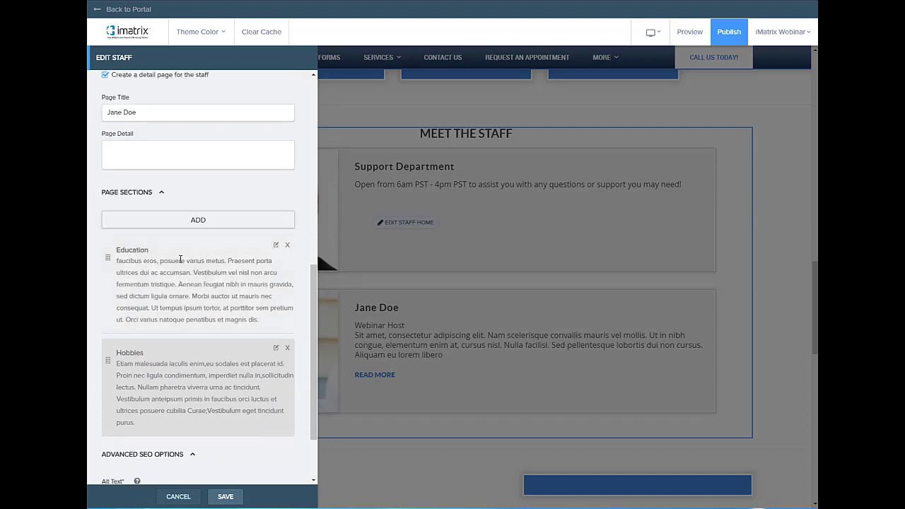
scroll(180, 260, "down", 1)
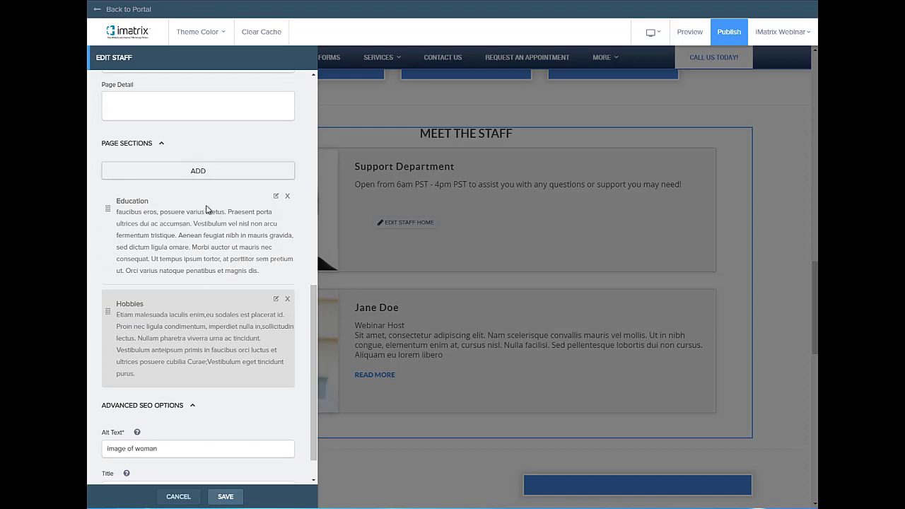
View the form for adding a page section, cancel it, and close the Webinar Host entry and the Staff module.
left_click(225, 177)
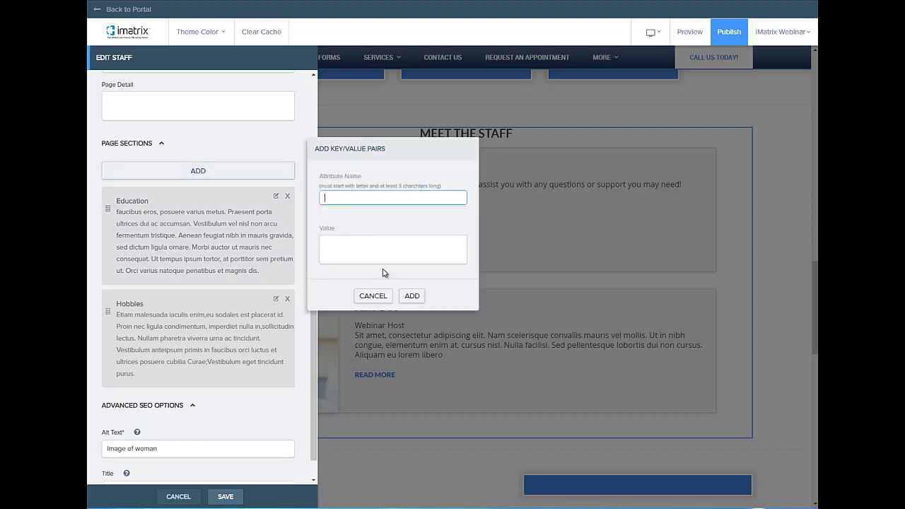
left_click(378, 295)
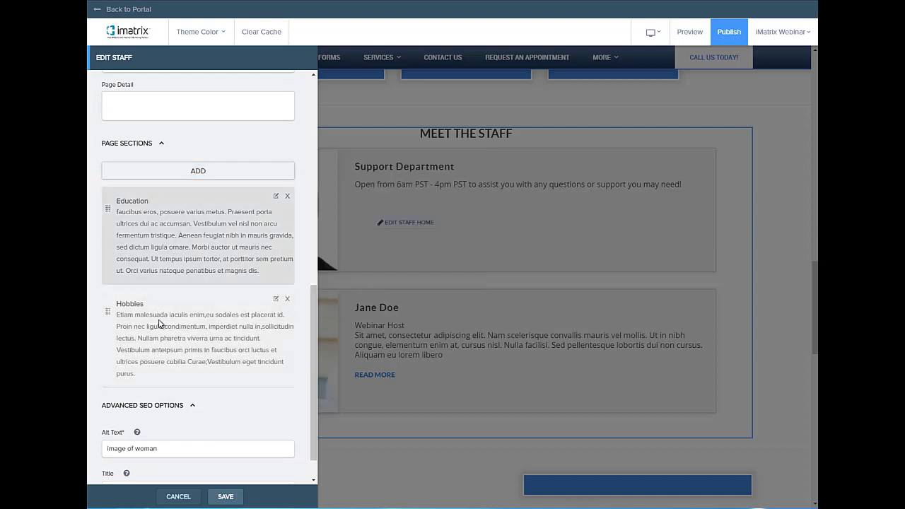
scroll(163, 318, "down", 1)
left_click(178, 496)
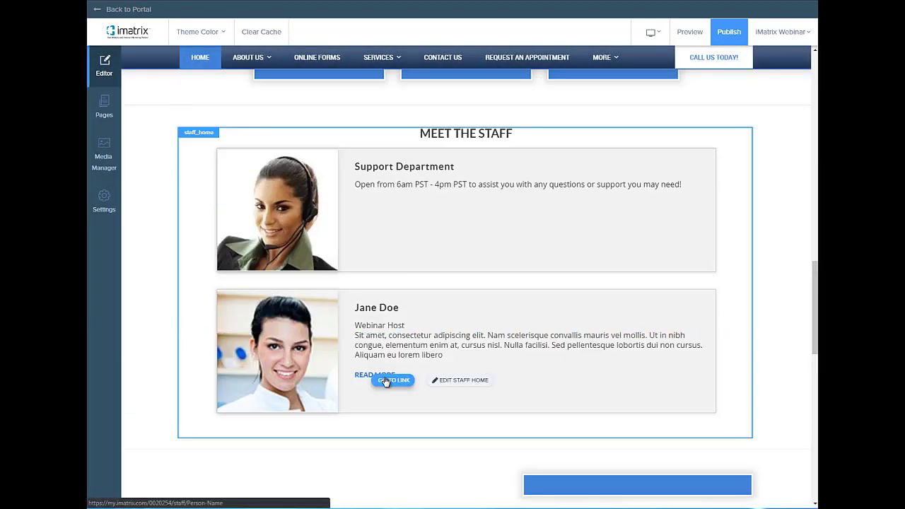
Follow the Webinar Host's Read More link, look over the staff detail page, and return to the home page.
left_click(384, 376)
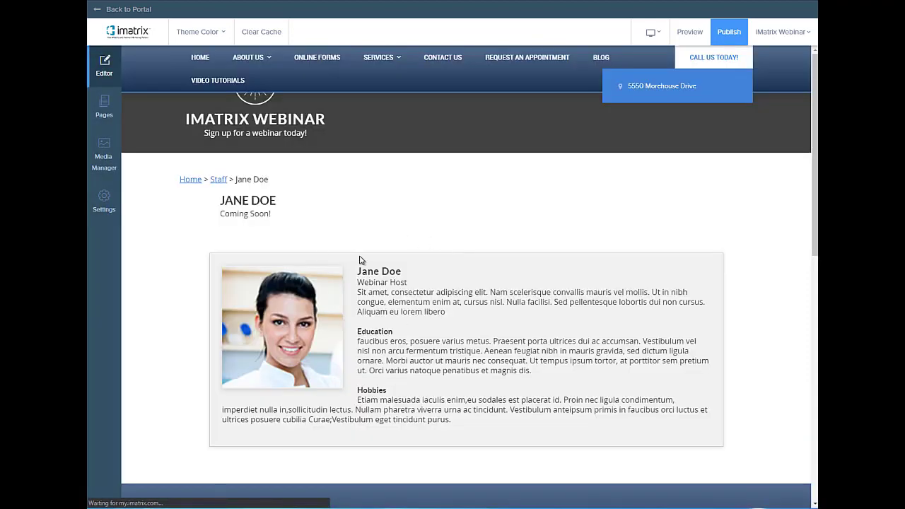
scroll(423, 341, "down", 1)
scroll(394, 394, "up", 1)
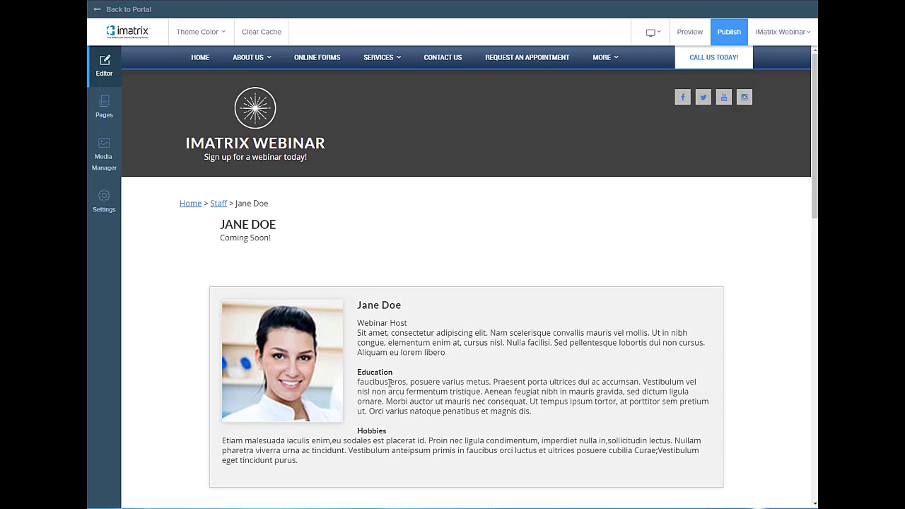
left_click(212, 69)
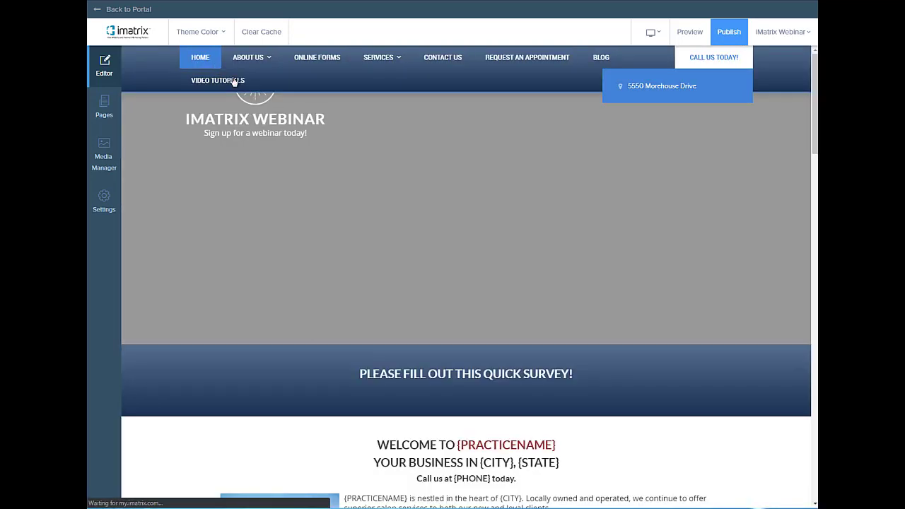
Open the Testimonials module further down the home page for editing.
scroll(504, 258, "down", 1)
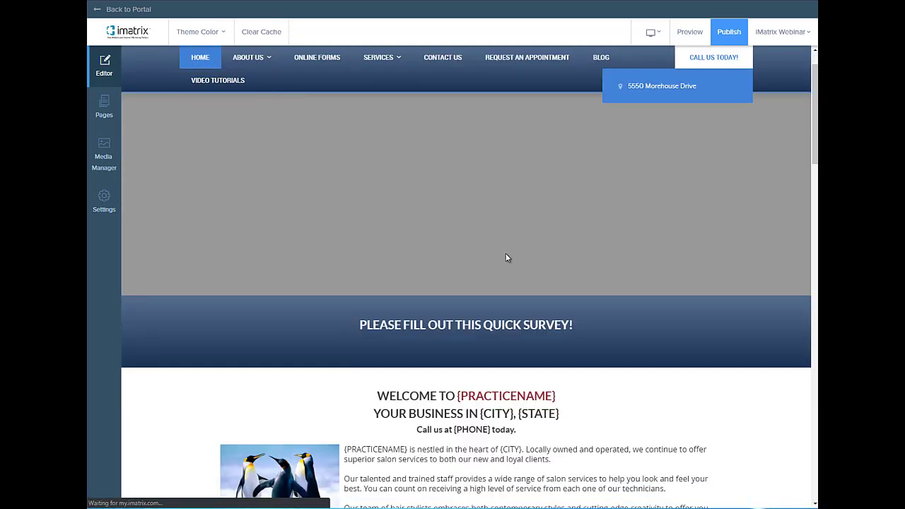
scroll(505, 257, "down", 10)
scroll(506, 256, "down", 3)
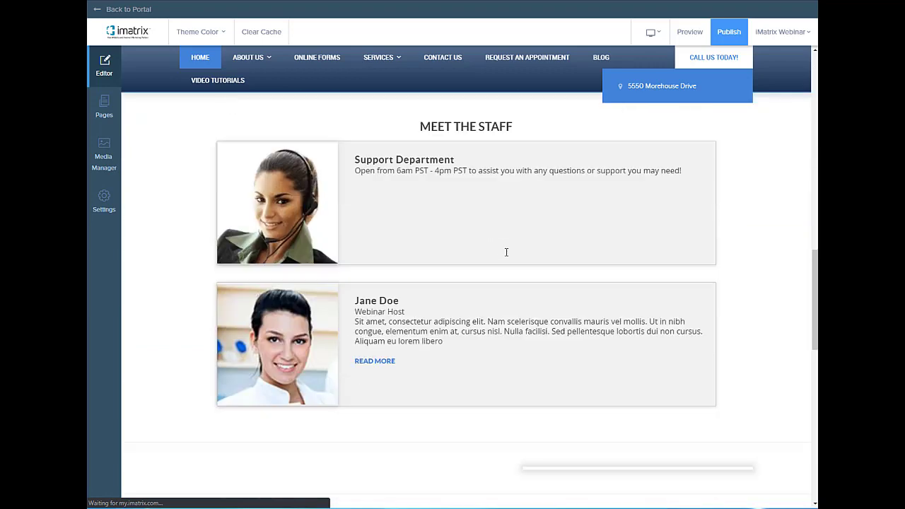
scroll(505, 256, "down", 4)
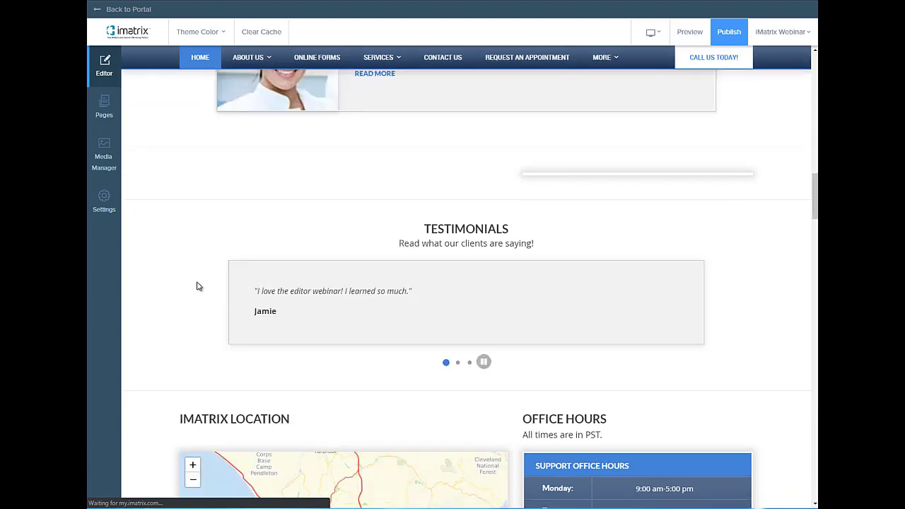
scroll(199, 284, "down", 2)
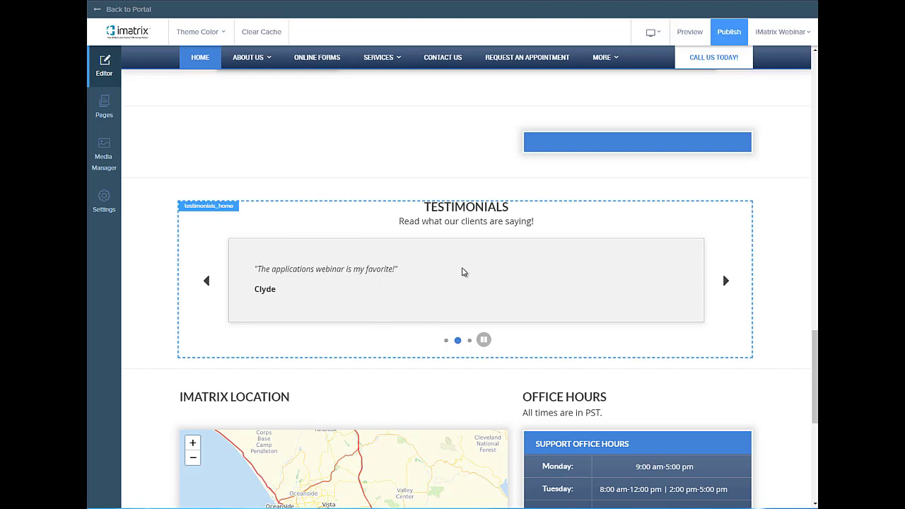
left_click(469, 275)
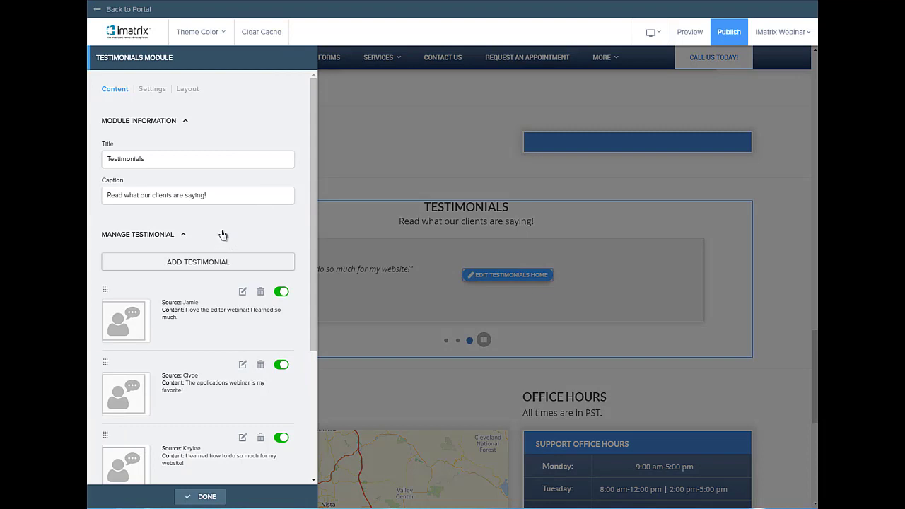
Turn on the testimonial beginning "The webinar covered everything" and move it to the top of the testimonial list.
scroll(222, 235, "down", 1)
scroll(222, 235, "down", 3)
scroll(221, 234, "up", 2)
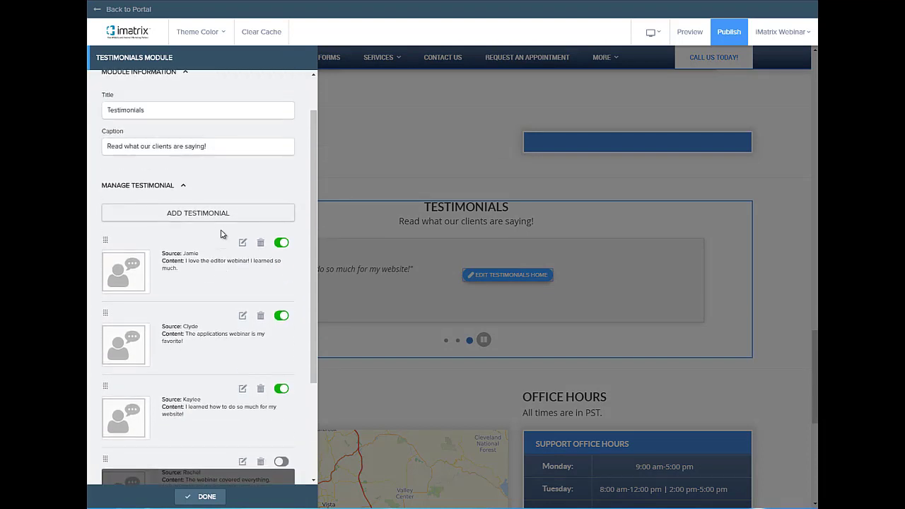
scroll(221, 234, "down", 2)
left_click(281, 364)
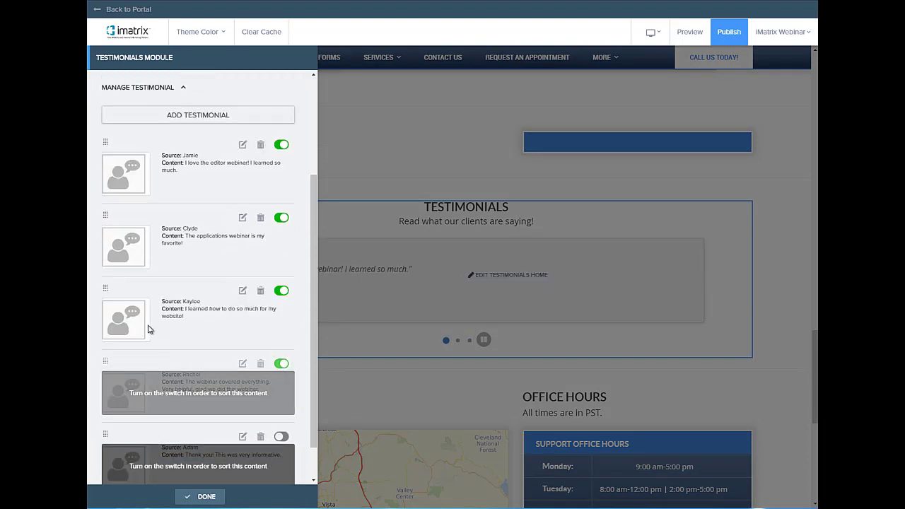
scroll(228, 269, "up", 3)
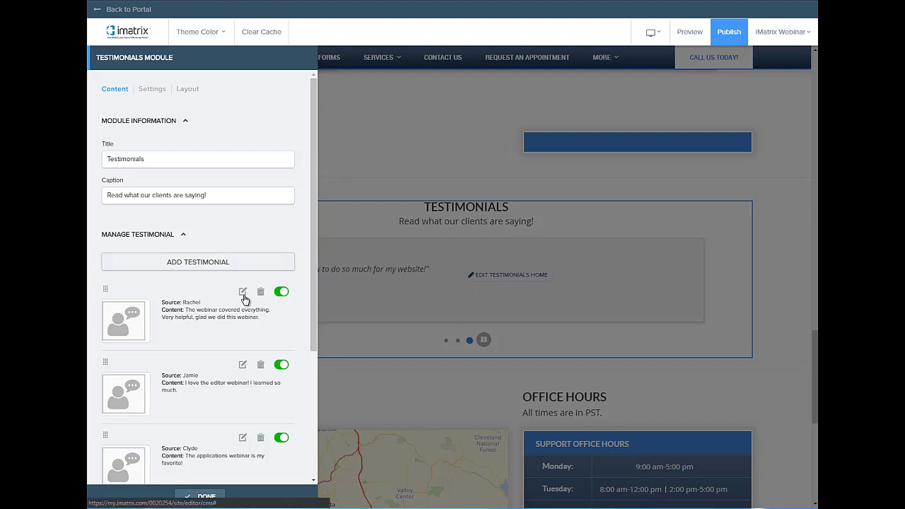
Save the testimonial changes, look over the form for adding a testimonial and its image gallery, and cancel the new entry.
left_click(230, 271)
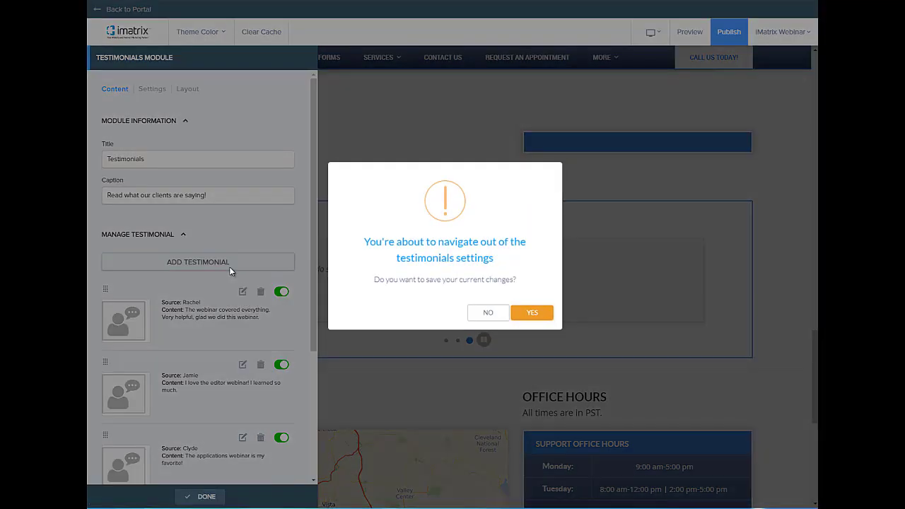
left_click(526, 311)
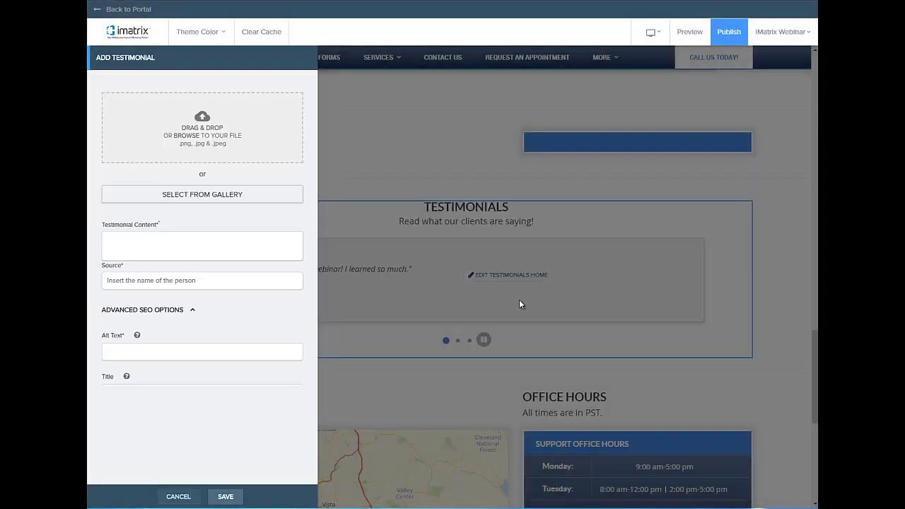
left_click(217, 204)
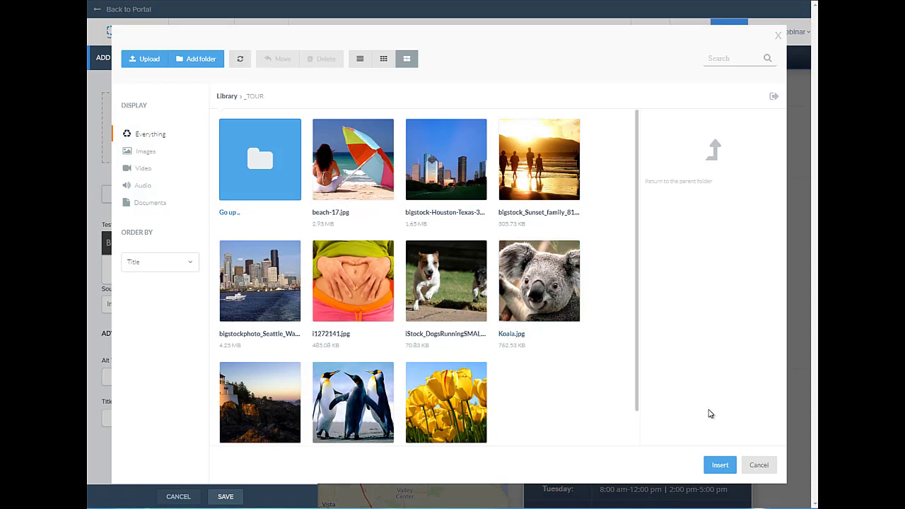
left_click(752, 465)
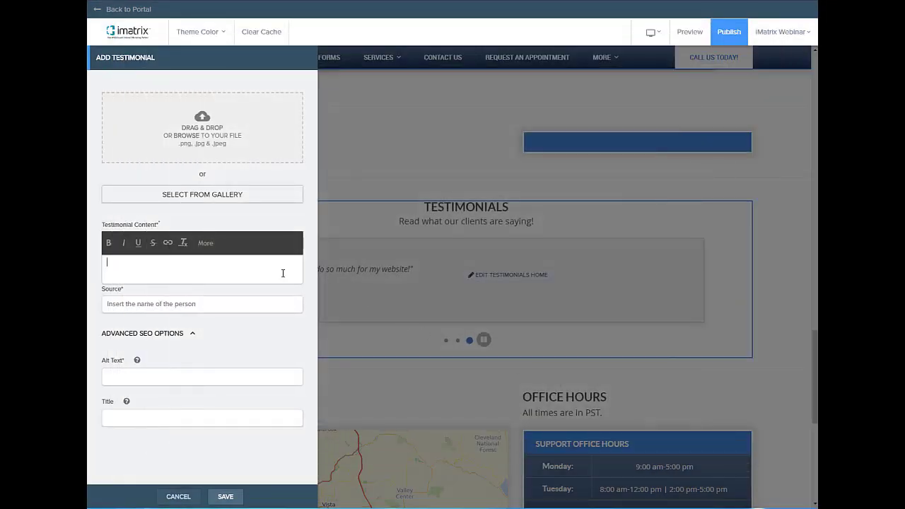
left_click(178, 497)
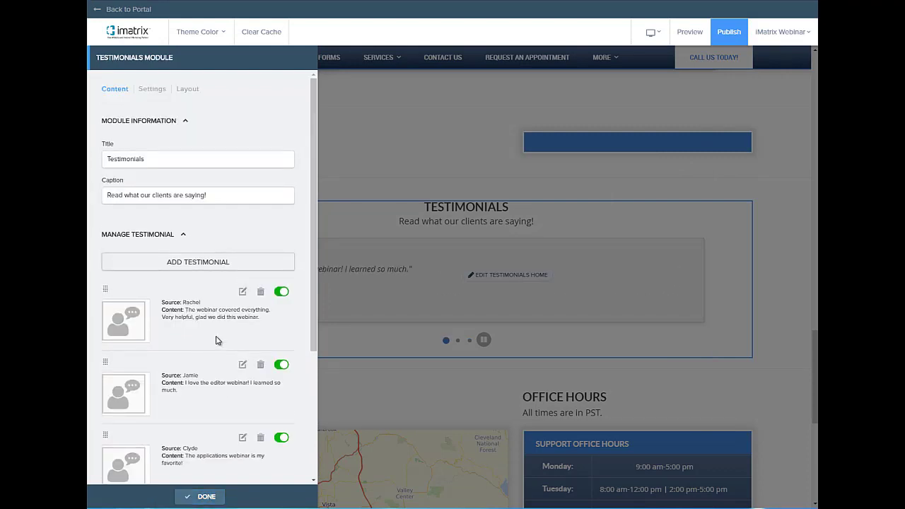
Look over the testimonial list and the Testimonials module's element visibility, image resize and module visibility settings.
scroll(217, 332, "down", 3)
scroll(219, 333, "up", 3)
left_click(152, 89)
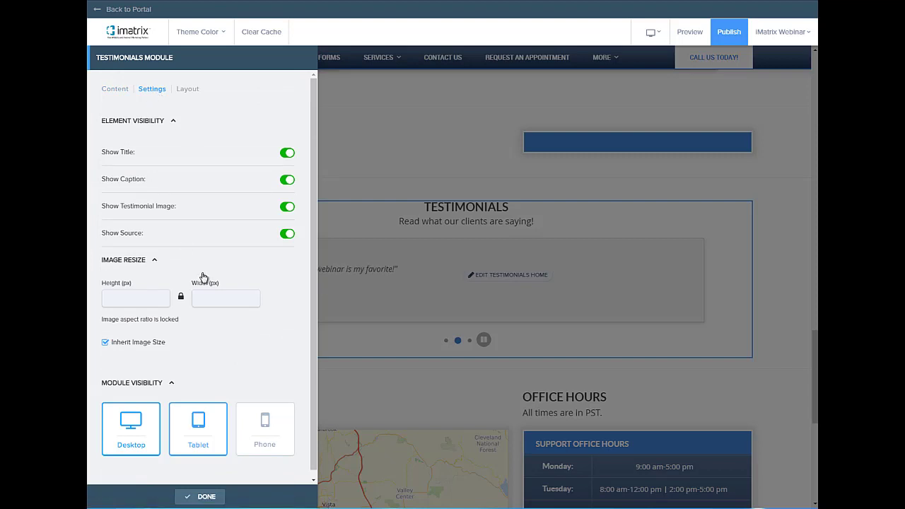
scroll(205, 276, "down", 1)
scroll(205, 276, "up", 1)
scroll(205, 275, "down", 1)
scroll(203, 276, "up", 1)
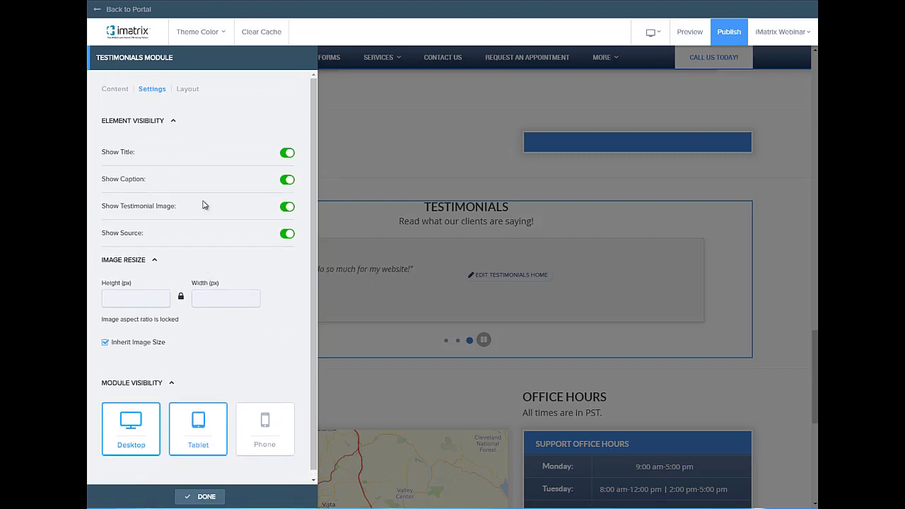
Try the second slider layout and the three grid layouts for the testimonials, and choose Slider Layout 1 again.
left_click(189, 89)
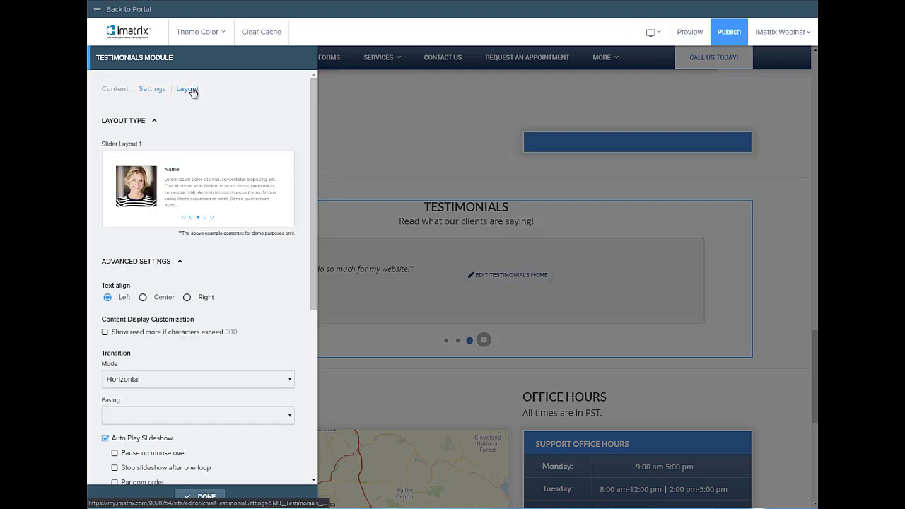
left_click(216, 178)
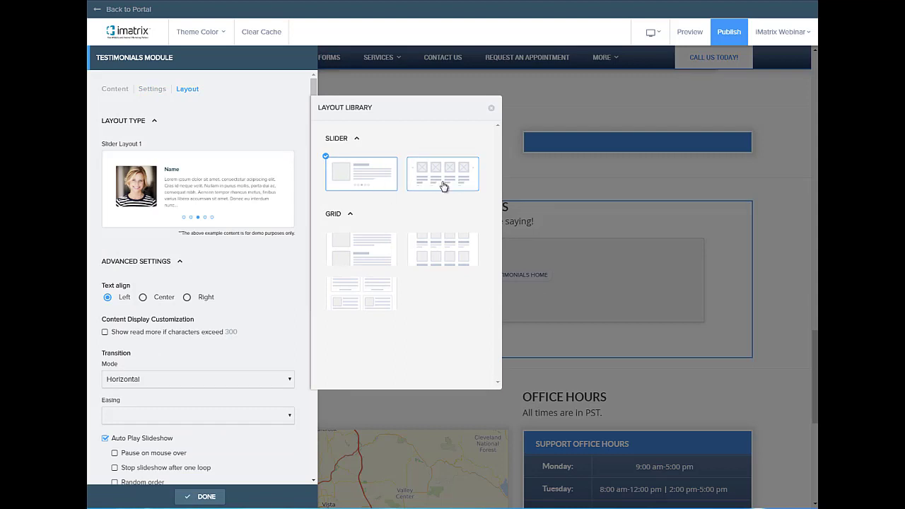
left_click(443, 185)
left_click(444, 251)
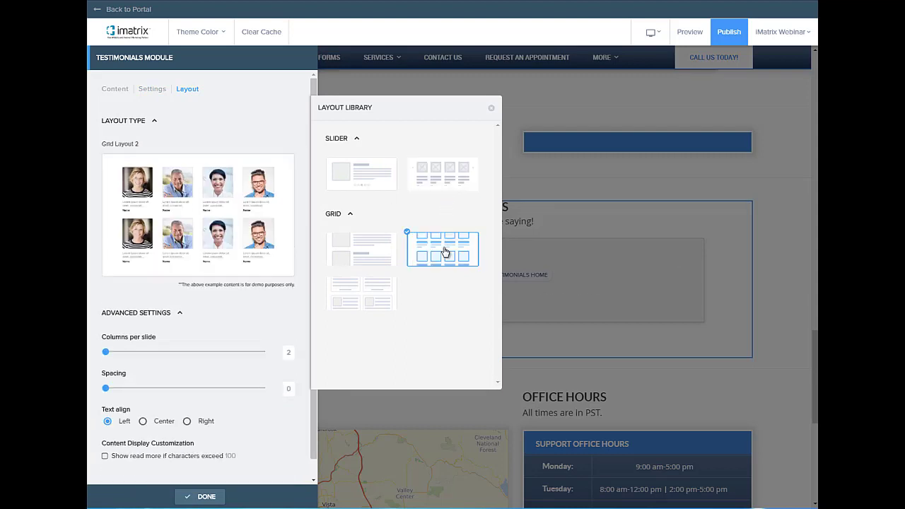
left_click(358, 261)
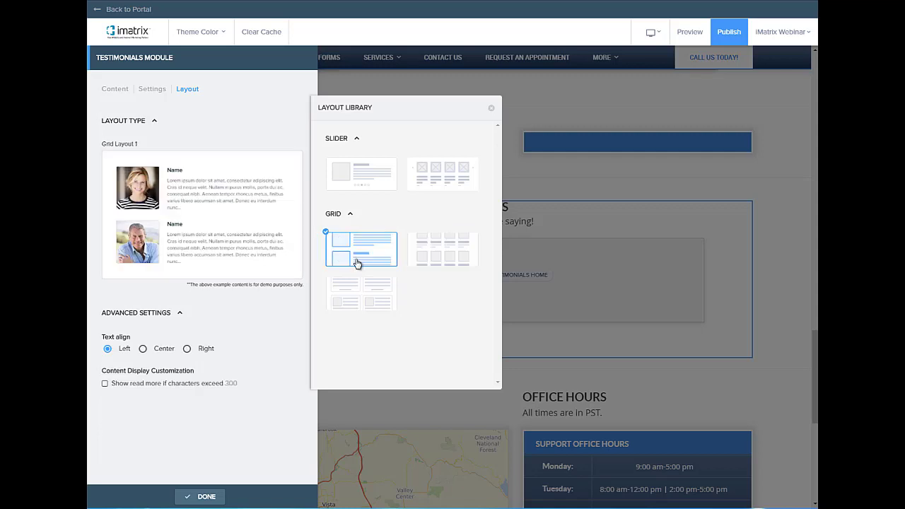
left_click(359, 303)
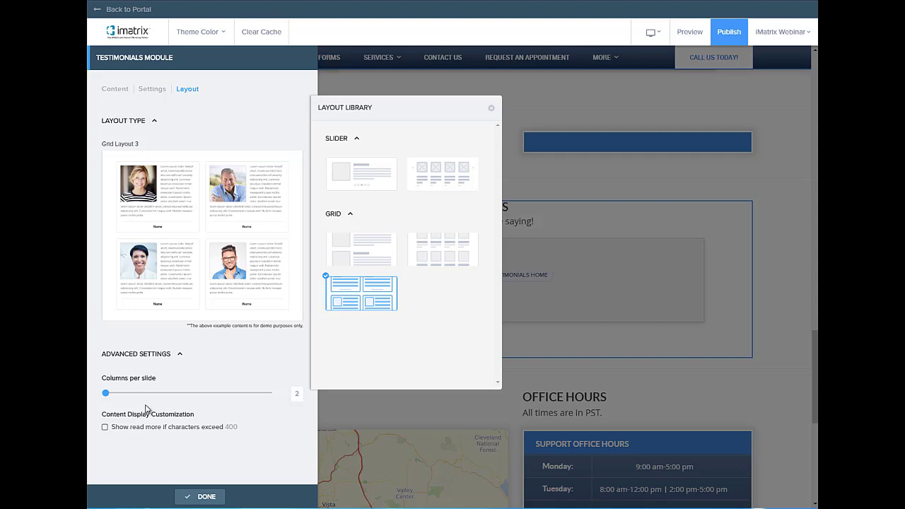
left_click(359, 185)
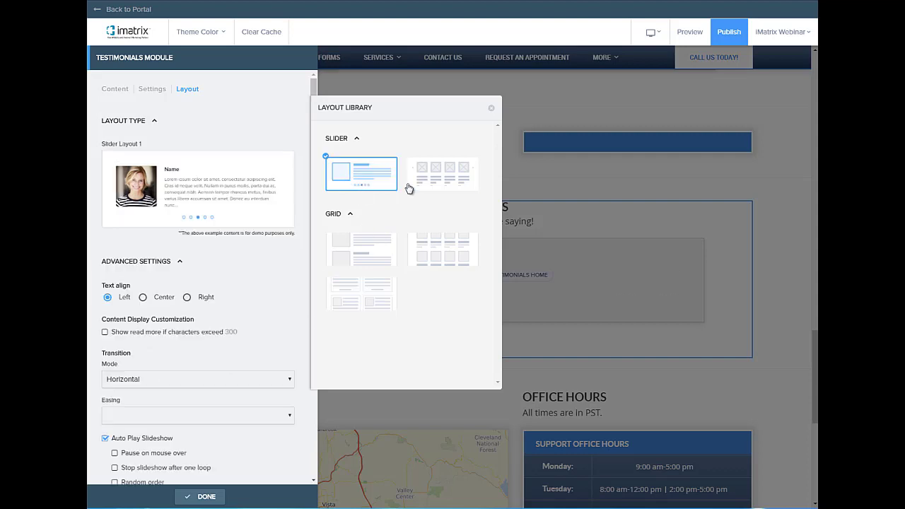
Return to the testimonials content and finish editing the Testimonials module.
left_click(116, 89)
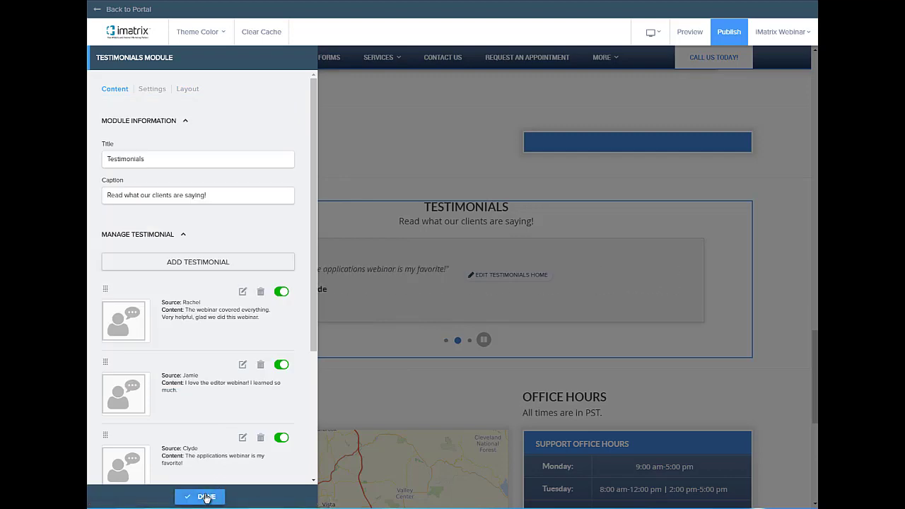
left_click(204, 497)
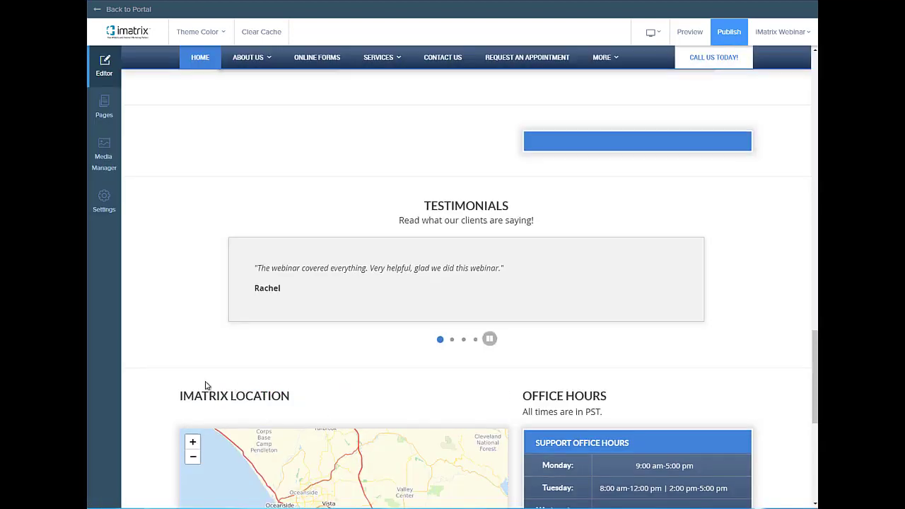
Turn on the Secondary Location in the iMatrix Location map module on the home page and apply the change.
scroll(205, 382, "down", 3)
scroll(204, 380, "down", 2)
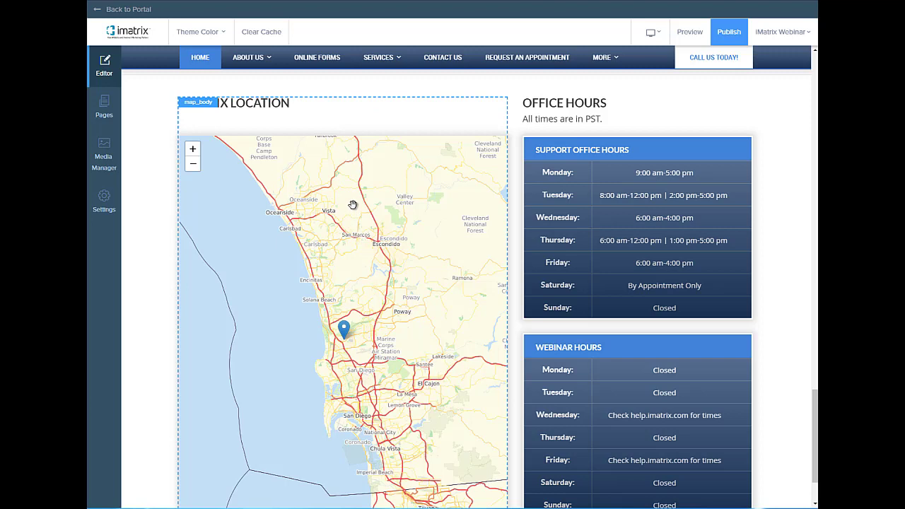
scroll(339, 332, "down", 1)
scroll(336, 332, "up", 1)
left_click(401, 262)
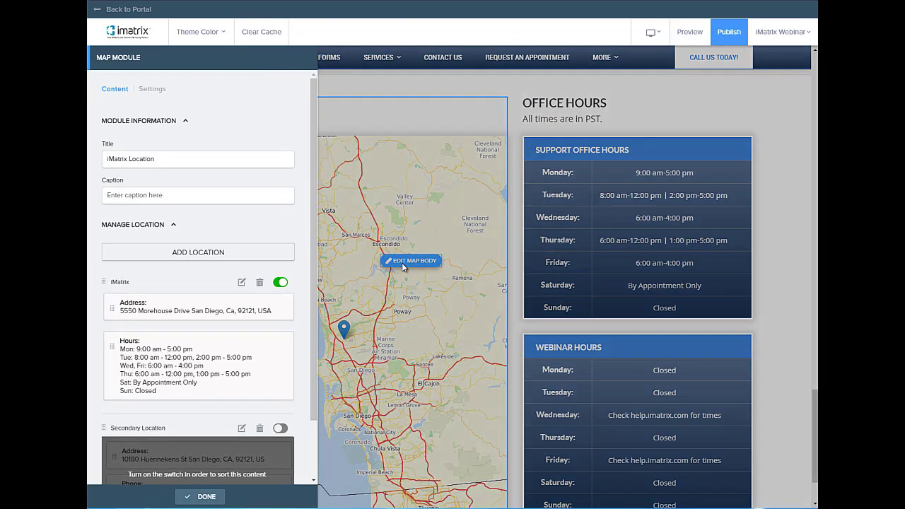
scroll(233, 164, "down", 2)
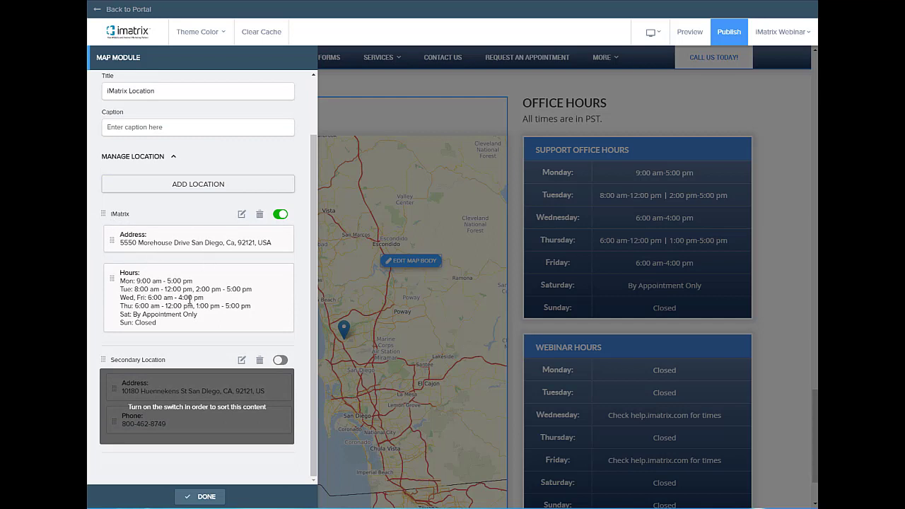
left_click(280, 362)
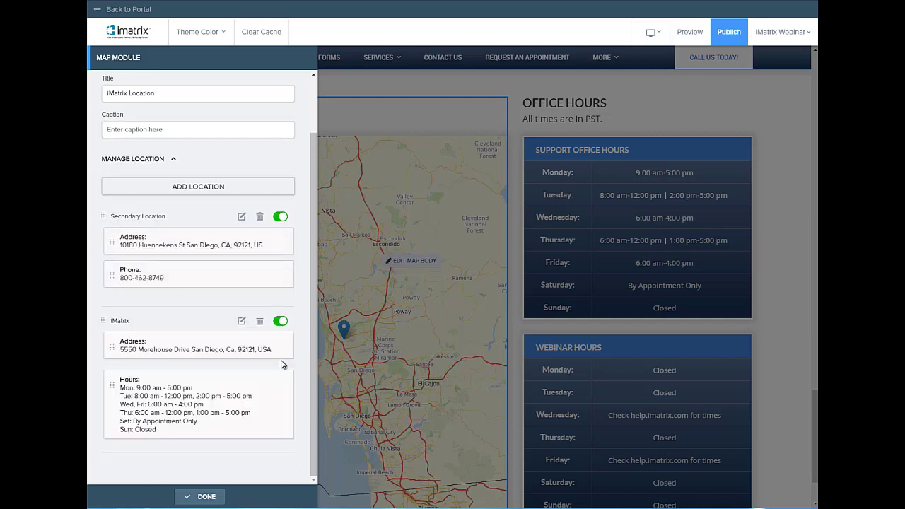
left_click(205, 496)
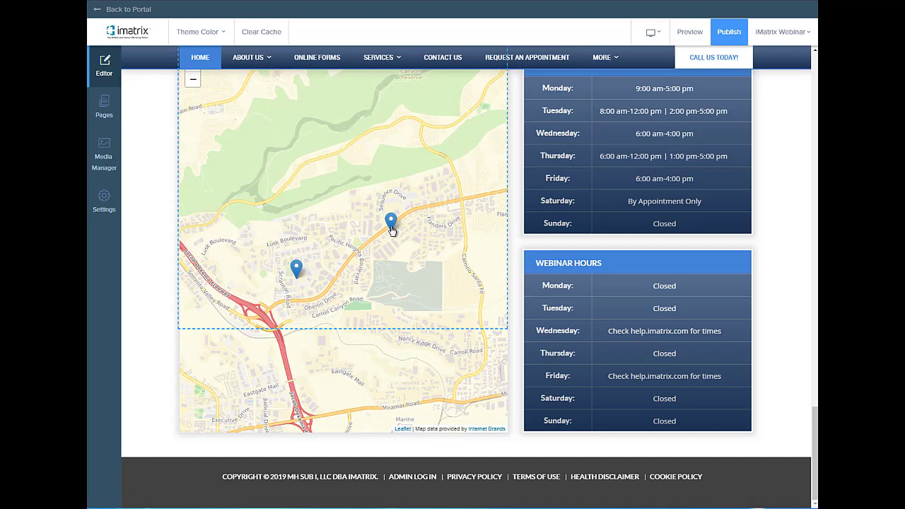
Reopen the map module, look over the iMatrix location's address, contact, office hours and coordinate fields, and cancel the edit.
left_click(381, 308)
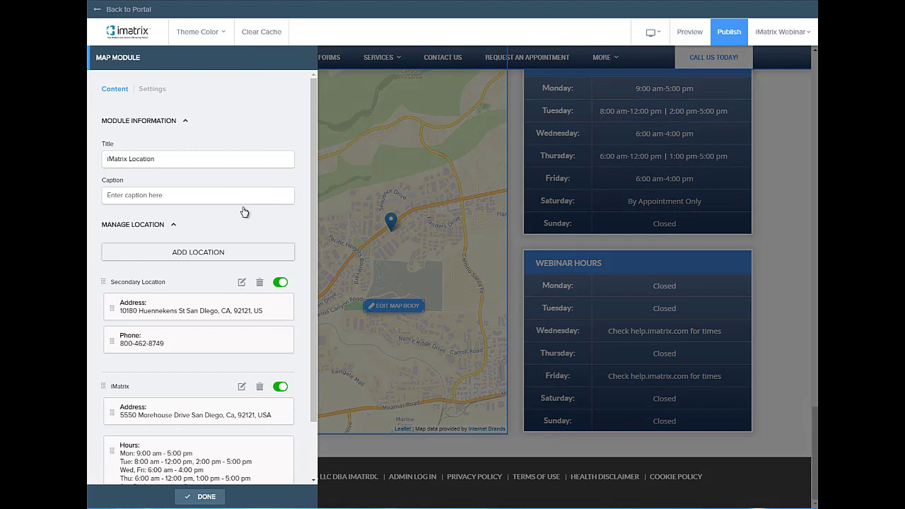
scroll(204, 299, "down", 2)
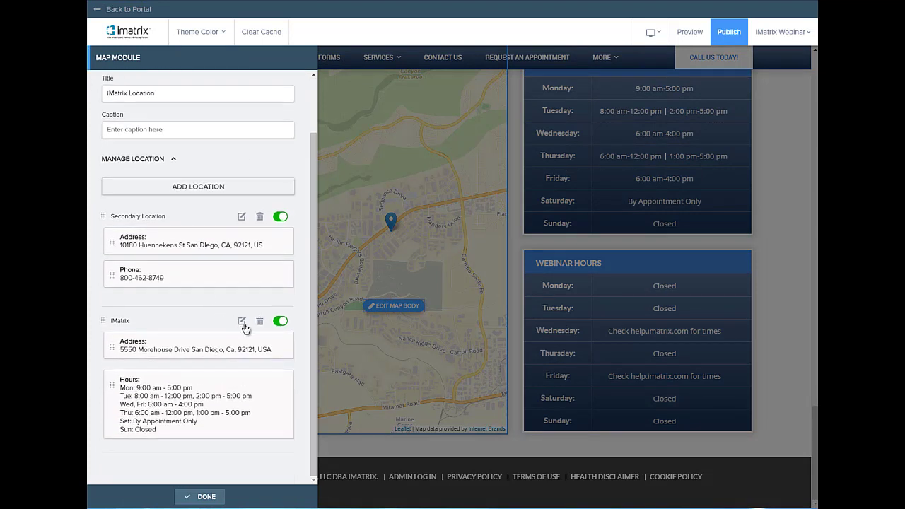
left_click(242, 323)
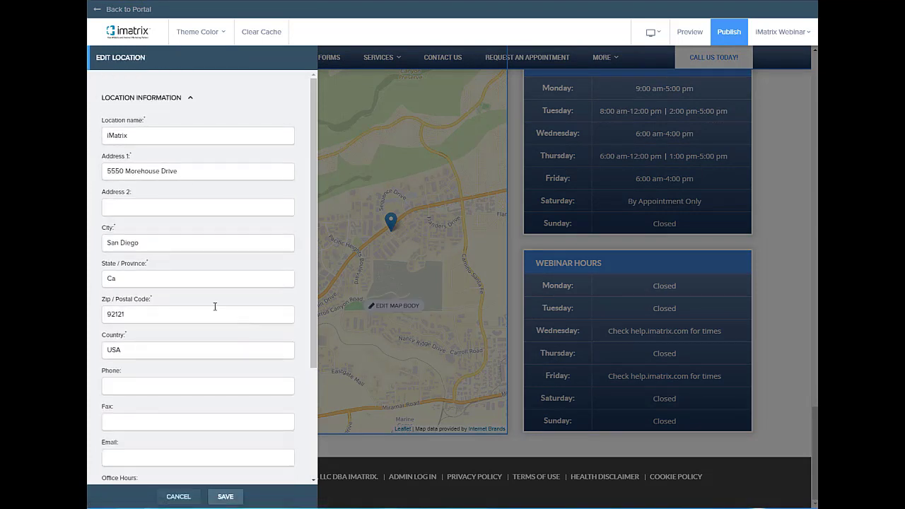
scroll(210, 137, "down", 1)
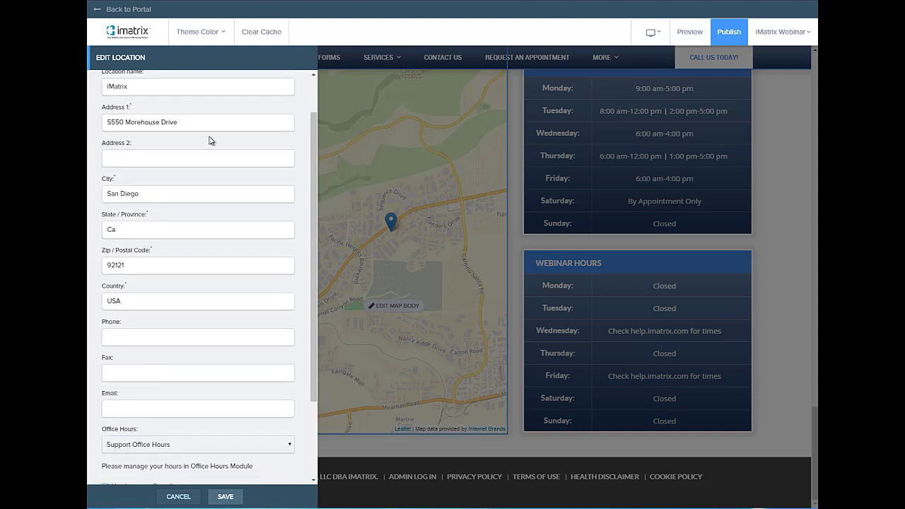
scroll(209, 141, "down", 3)
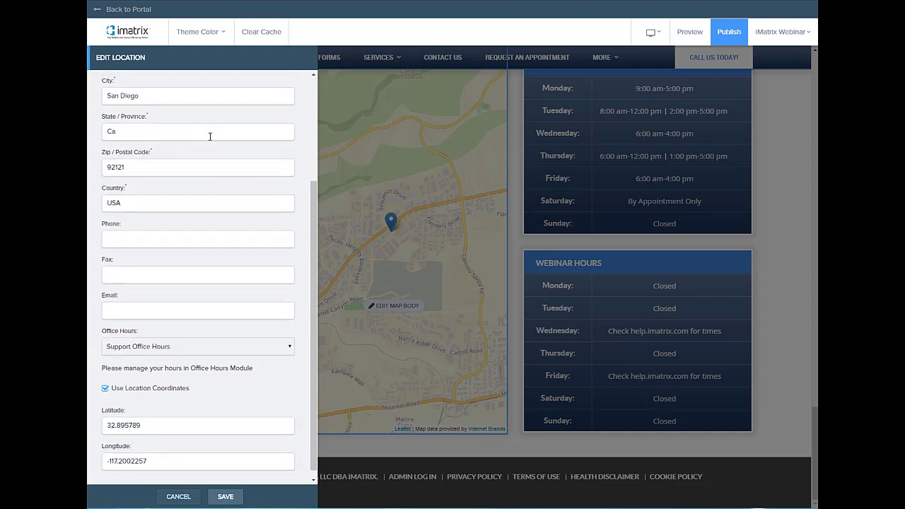
scroll(209, 212, "up", 4)
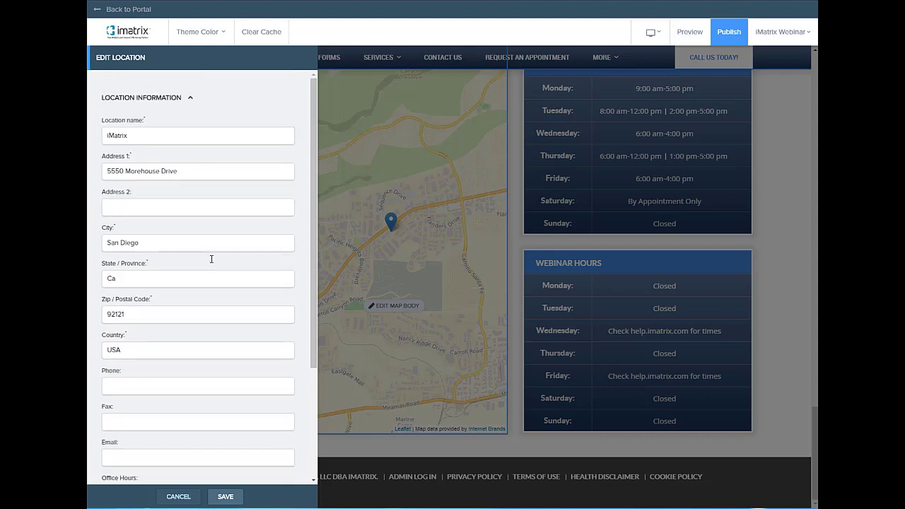
left_click(179, 496)
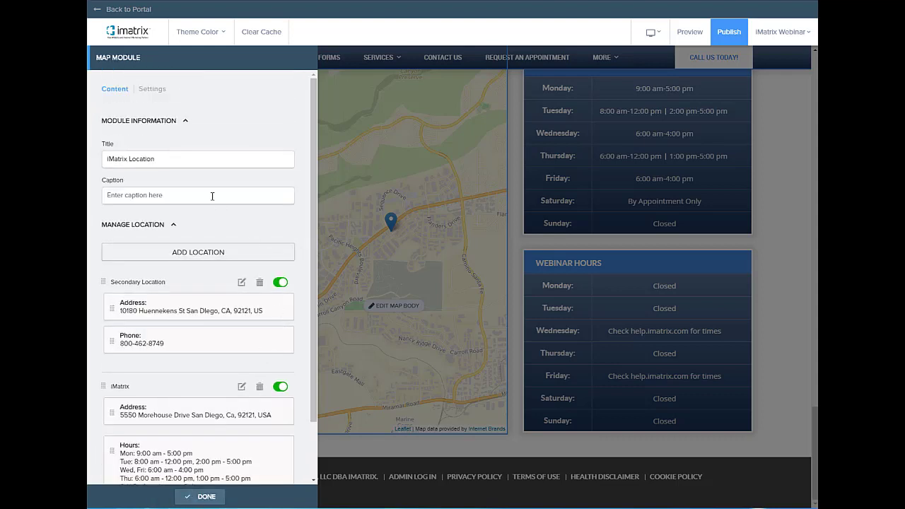
View the map style options for hue, marker and marker color in the map module's settings, leaving each at Default.
left_click(154, 89)
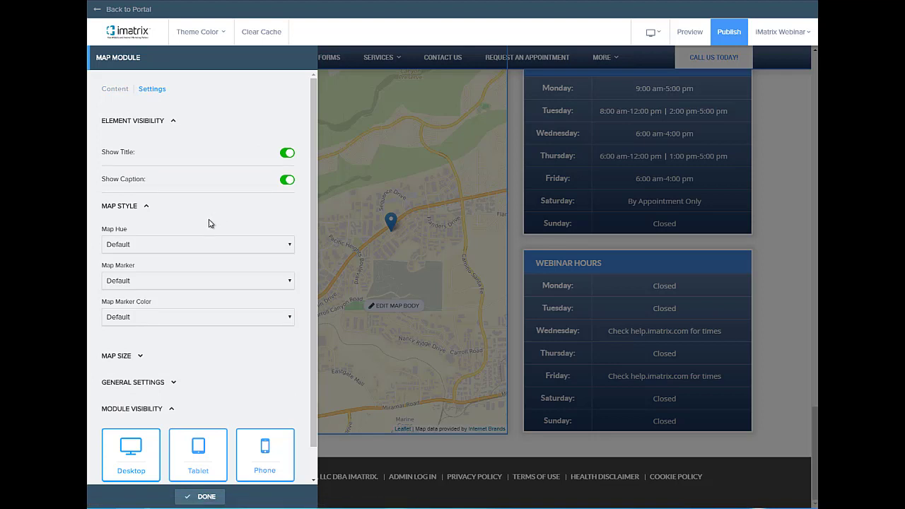
left_click(174, 246)
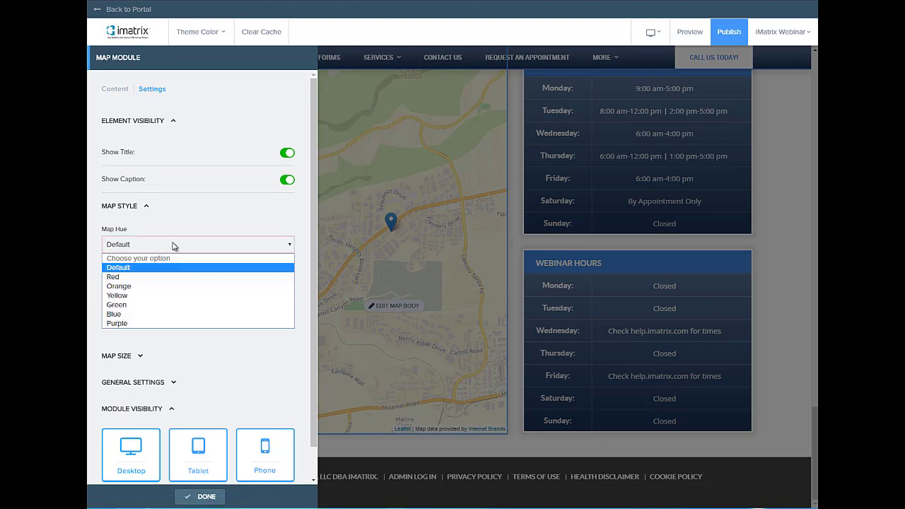
left_click(174, 246)
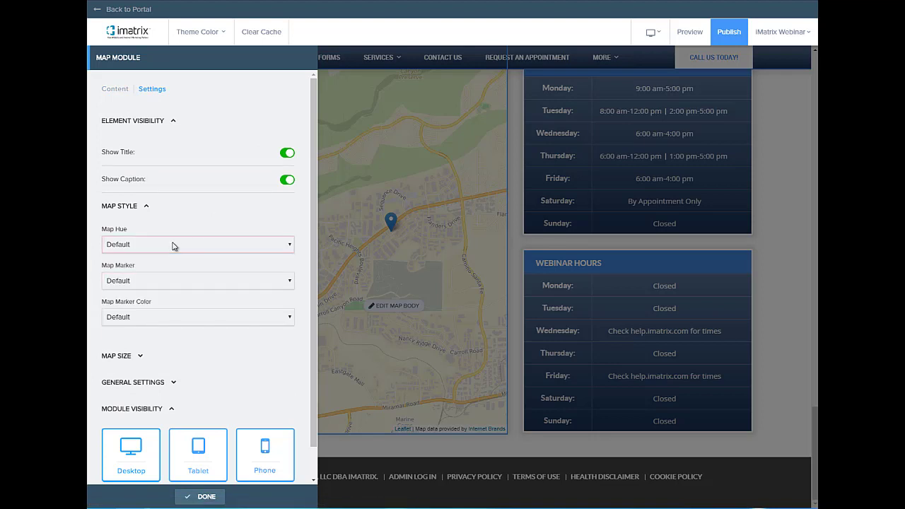
left_click(160, 282)
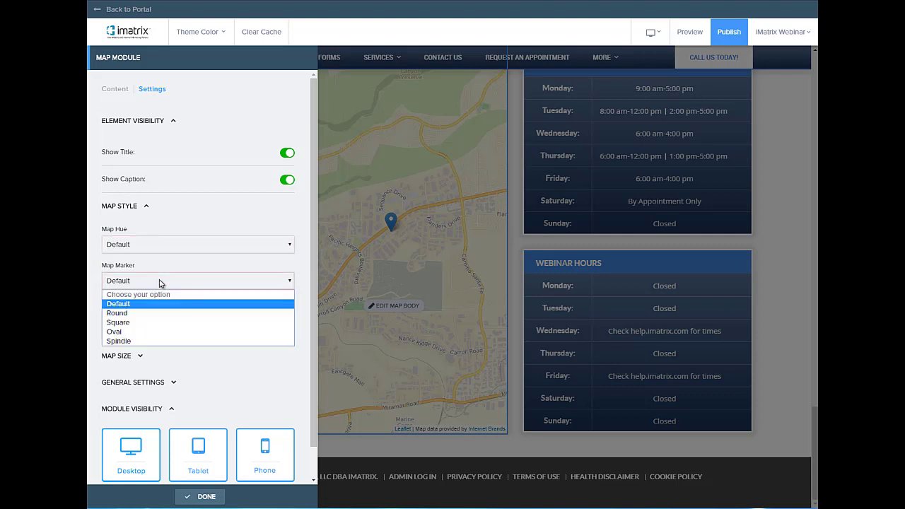
left_click(161, 283)
left_click(157, 318)
left_click(157, 318)
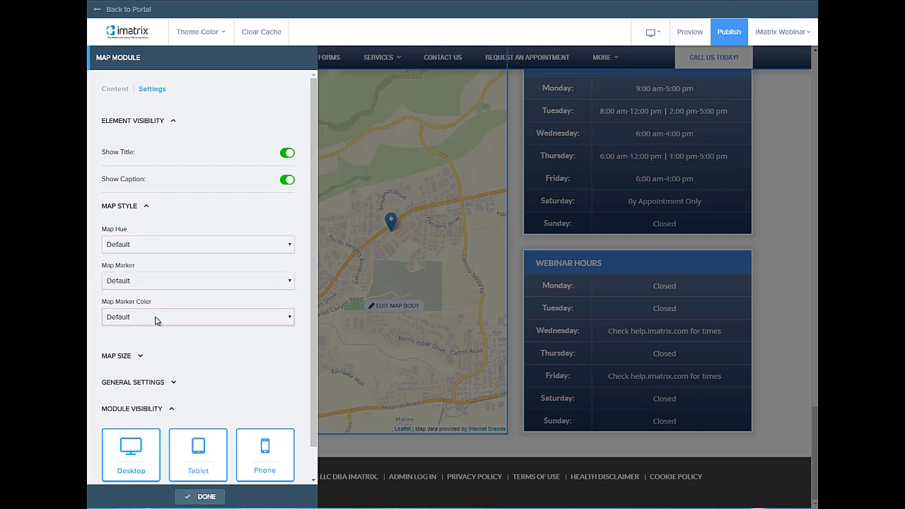
Expand the map size and general settings and view the available zoom levels without choosing a different one.
left_click(182, 360)
scroll(177, 362, "down", 3)
left_click(174, 360)
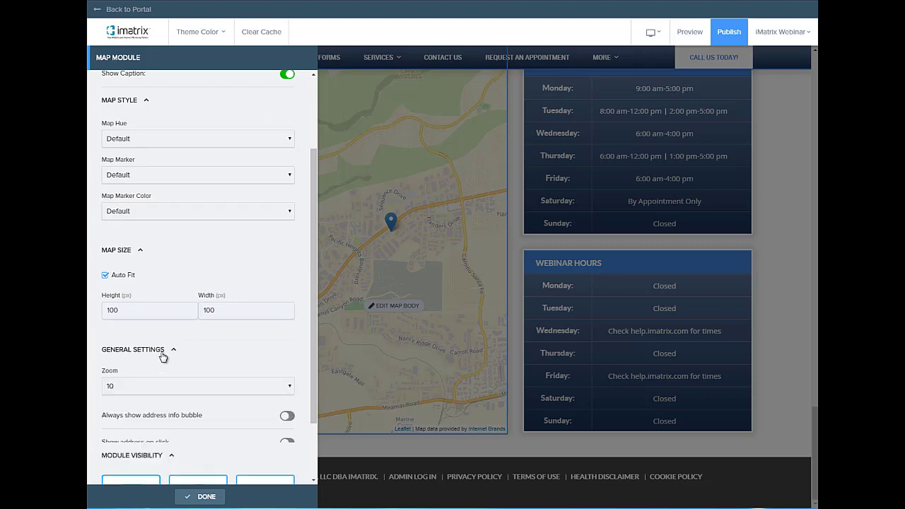
scroll(222, 343, "down", 3)
left_click(161, 261)
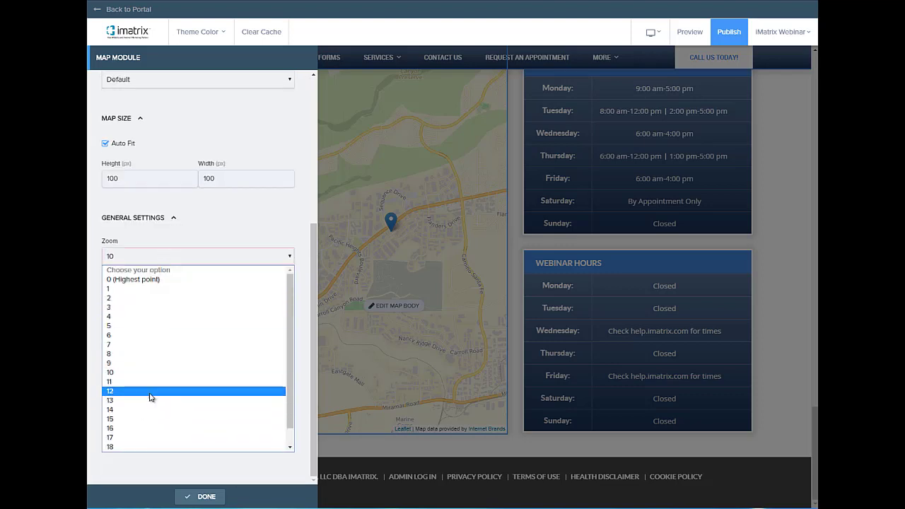
left_click(179, 247)
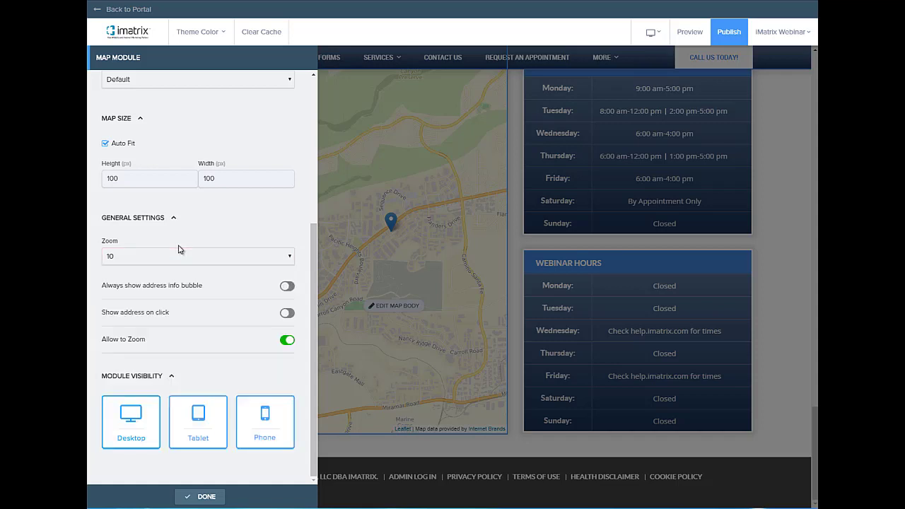
Finish editing the map module's settings and return to the location map and office hours area of the home page.
scroll(250, 344, "up", 4)
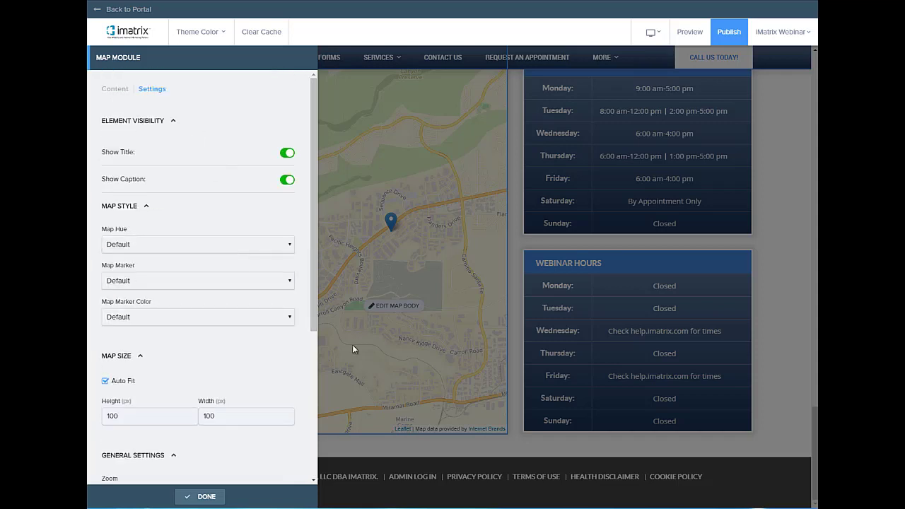
left_click(189, 499)
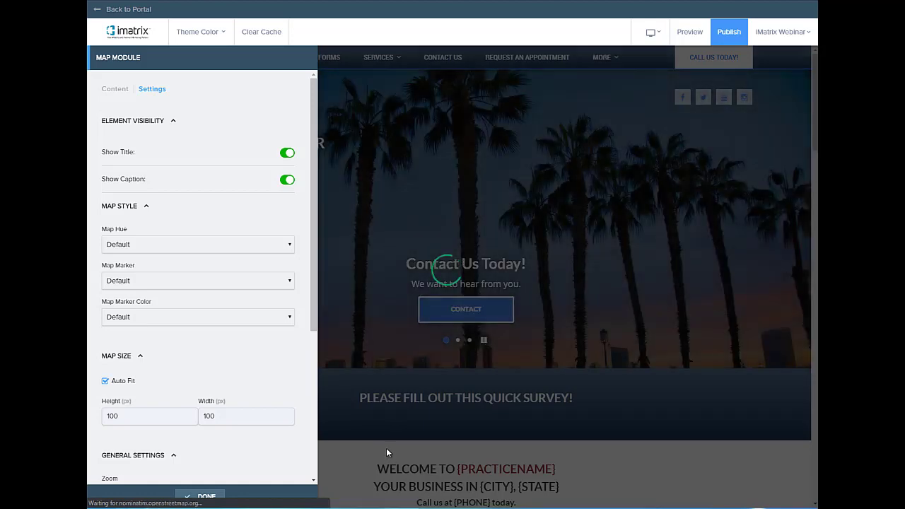
scroll(398, 415, "up", 2)
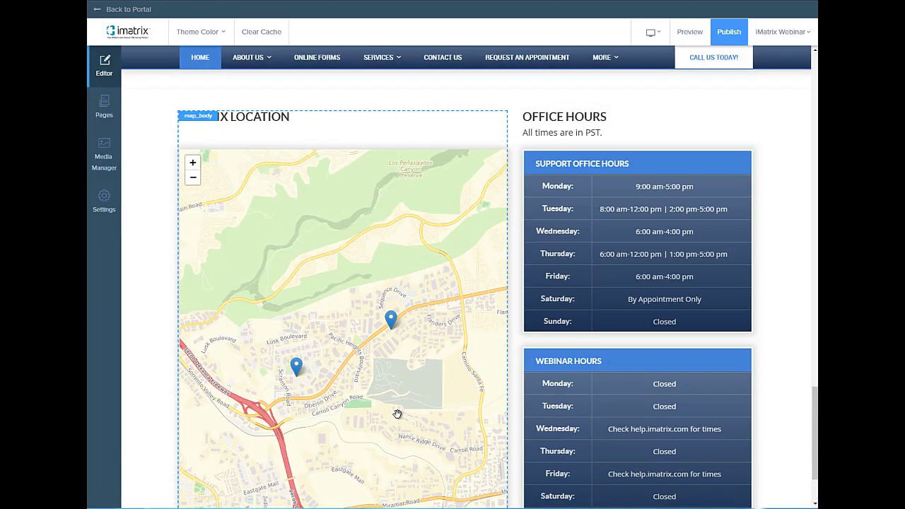
Open the Support Office Hours entry in the home page's office hours module and expand its name and daily hours content.
left_click(721, 143)
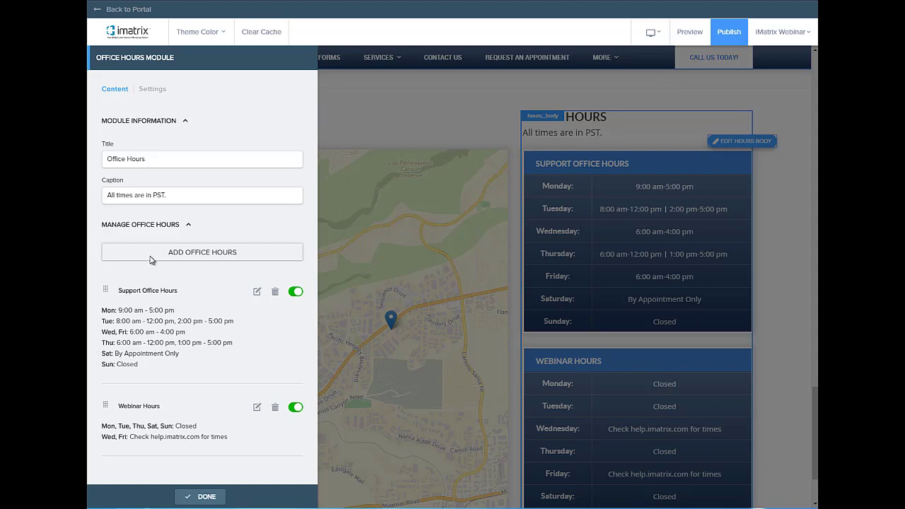
left_click(257, 294)
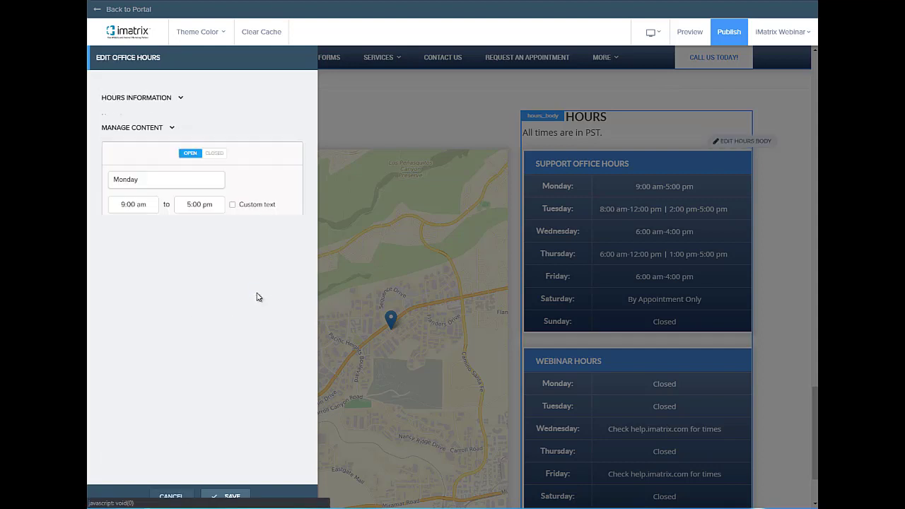
left_click(156, 108)
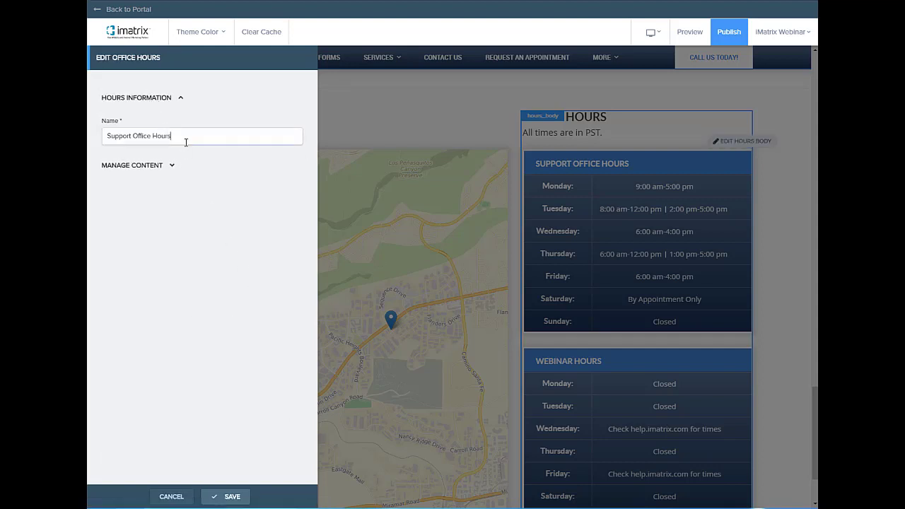
left_click_drag(186, 141, 106, 139)
left_click(210, 172)
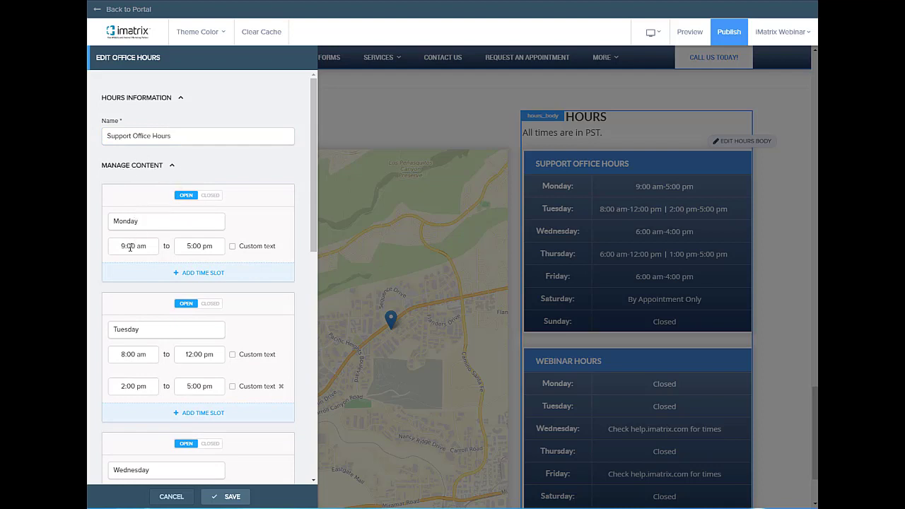
Examine the opening and closing time fields for Monday and Tuesday in the Support Office Hours entry.
left_click(130, 246)
scroll(146, 248, "down", 1)
left_click(189, 195)
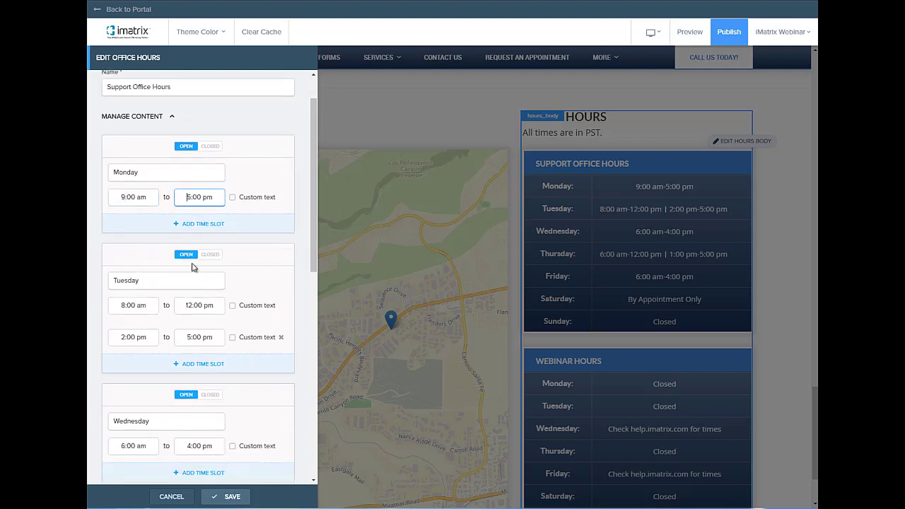
scroll(192, 263, "down", 1)
double_click(193, 259)
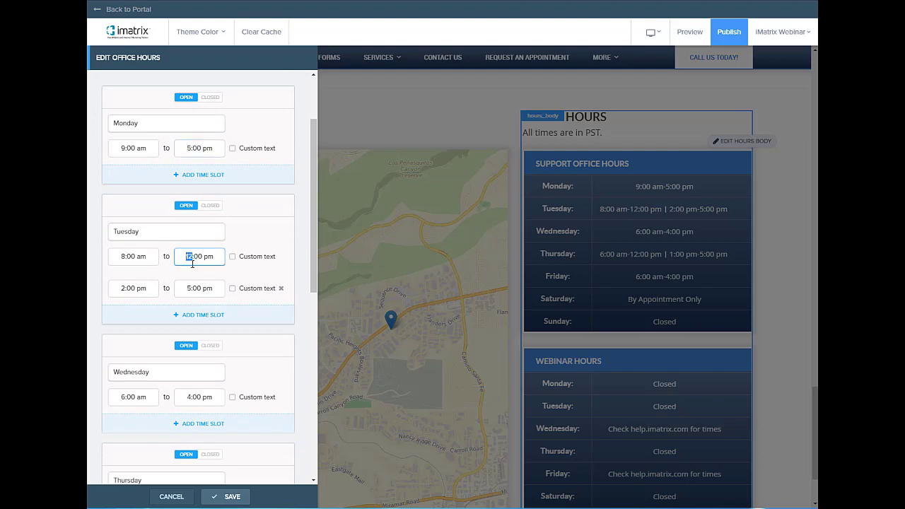
left_click(202, 295)
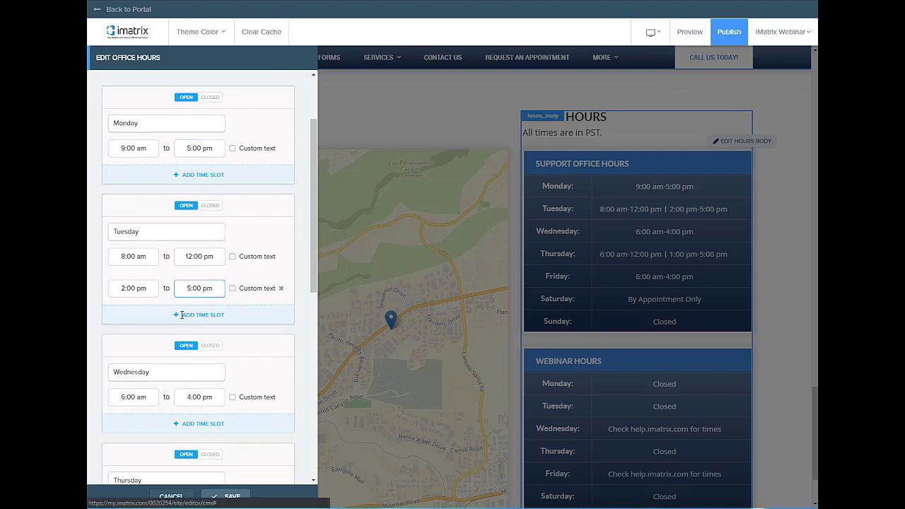
Add another time slot to Tuesday in the Support Office Hours entry and remove it again.
left_click(180, 315)
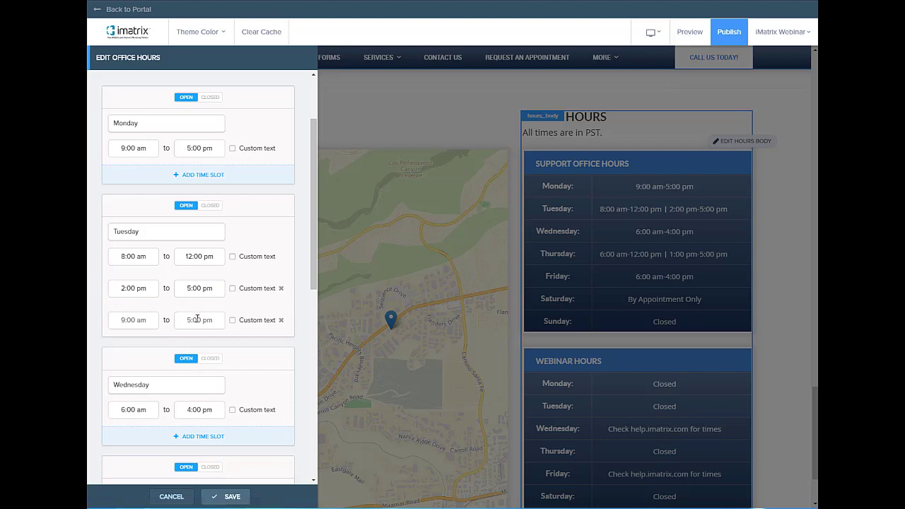
left_click(198, 320)
left_click(281, 319)
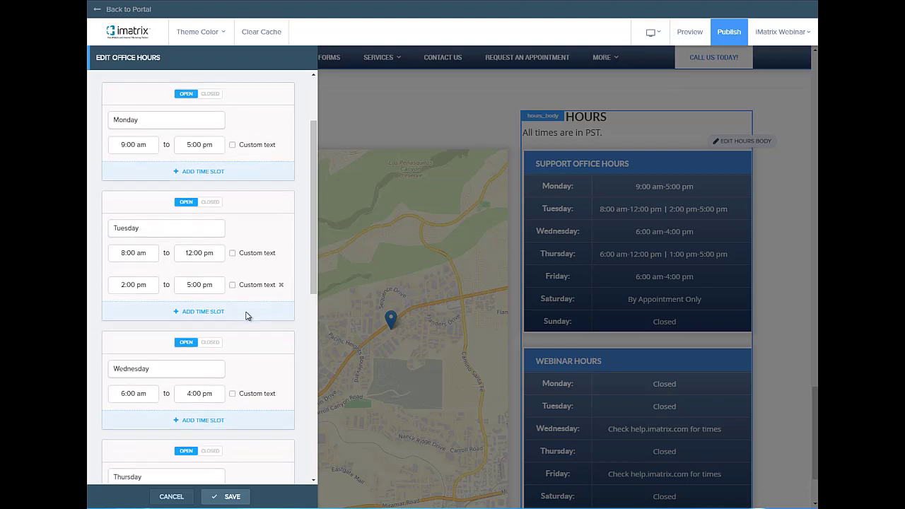
Switch Saturday's custom text off and back on, look over the remaining days, and cancel the Support Office Hours edit.
scroll(247, 315, "down", 3)
scroll(246, 315, "down", 5)
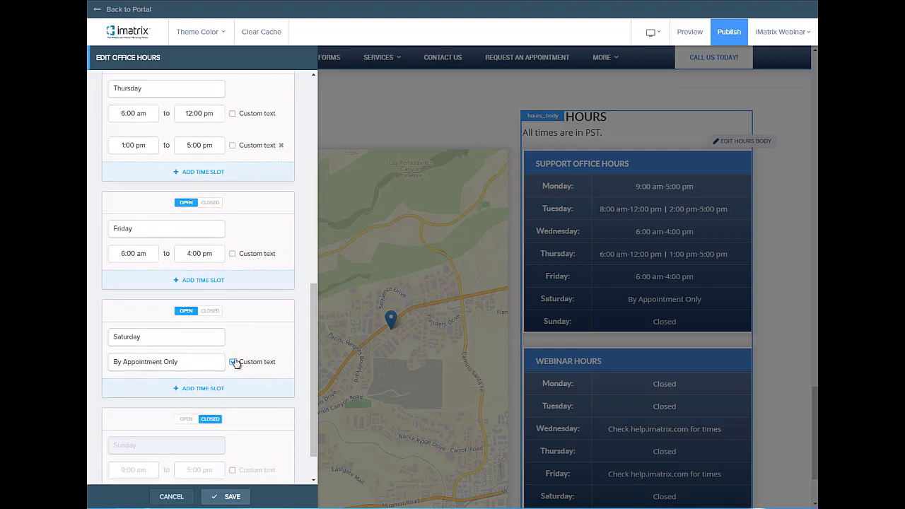
left_click(233, 362)
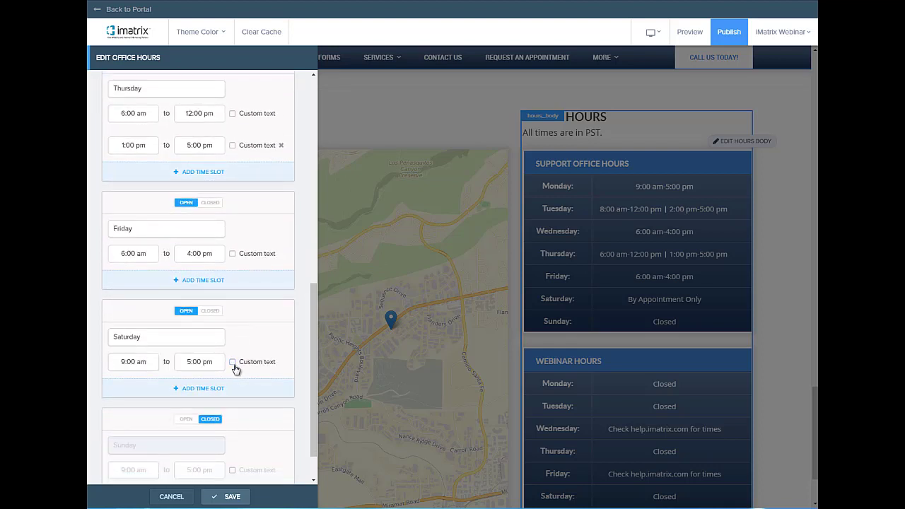
left_click(232, 362)
left_click_drag(202, 356, 98, 359)
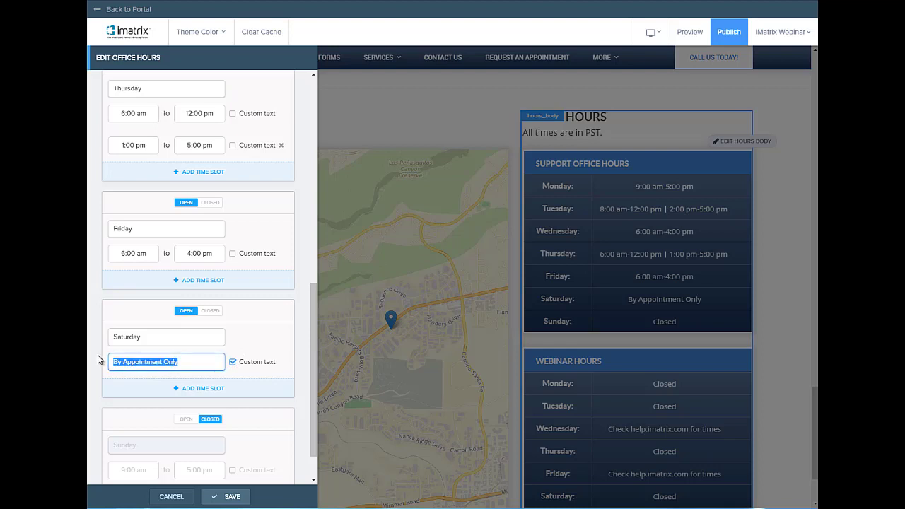
left_click(200, 362)
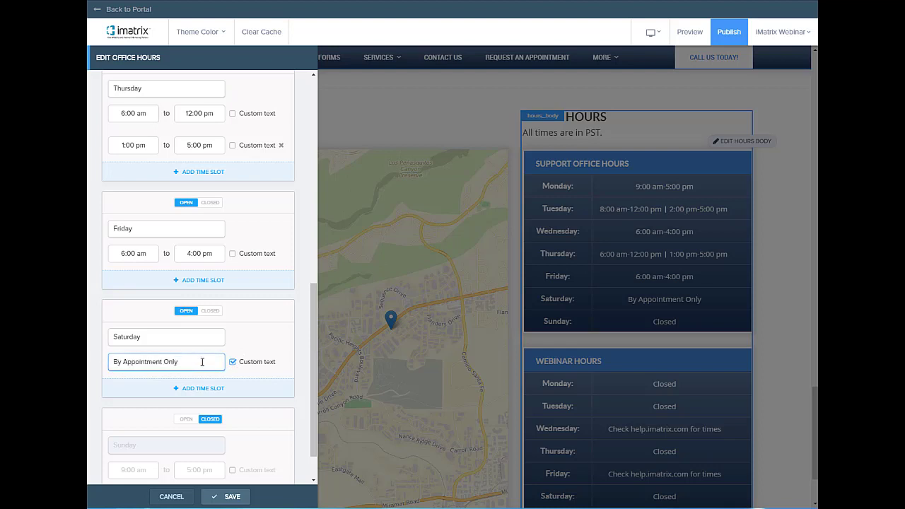
scroll(202, 361, "down", 1)
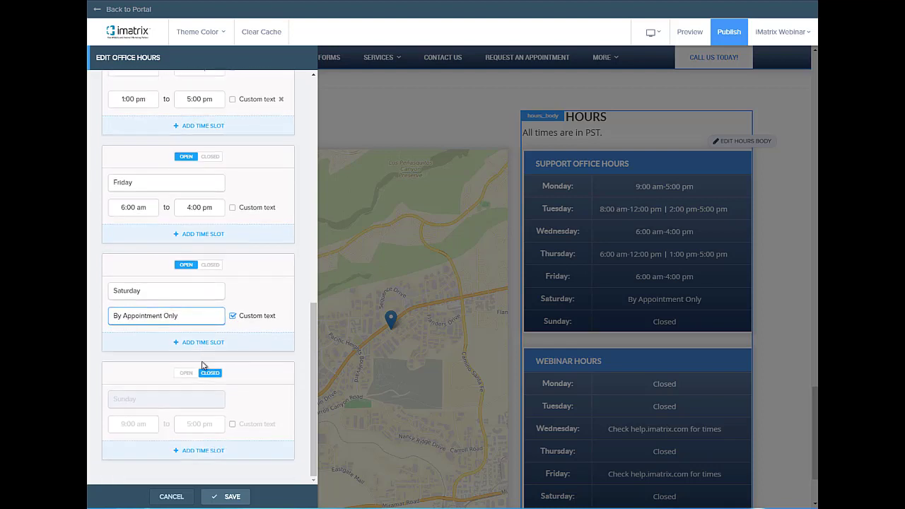
scroll(203, 365, "up", 10)
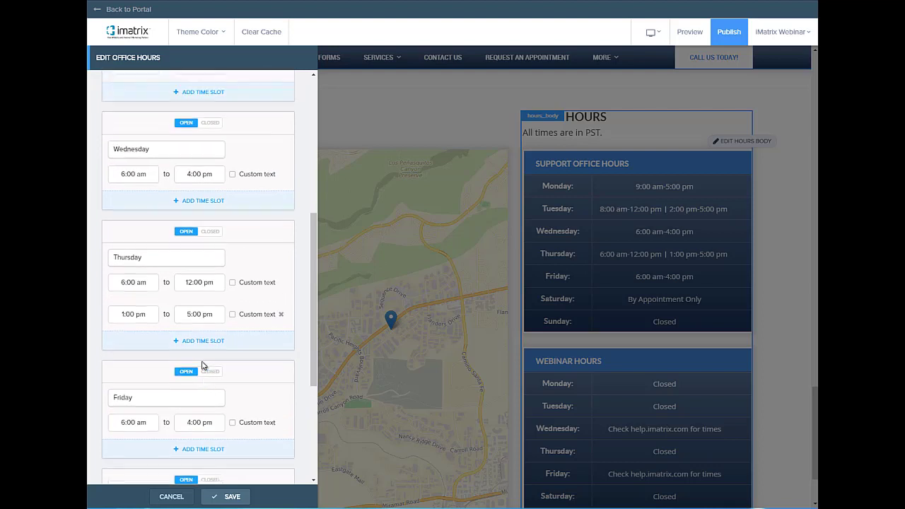
left_click(171, 496)
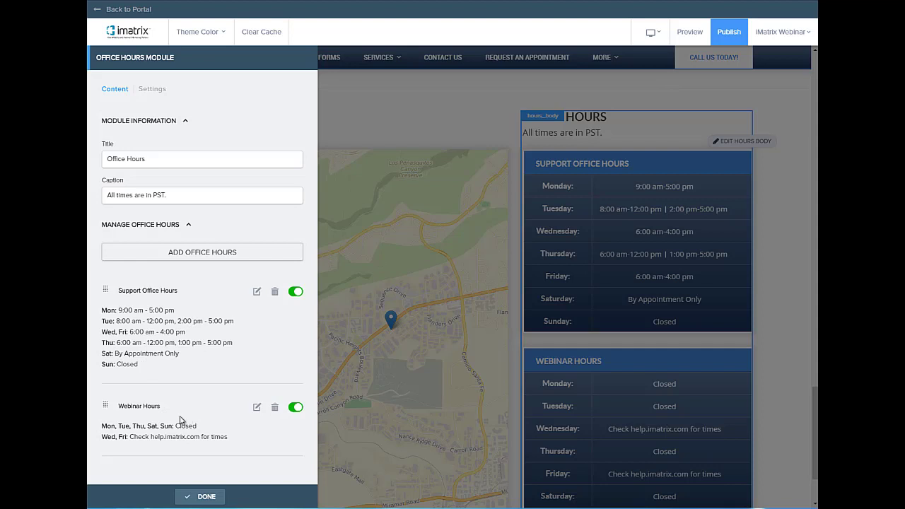
Start a new office hours entry, look through its default daily time slots, and cancel it.
left_click(210, 254)
left_click(532, 313)
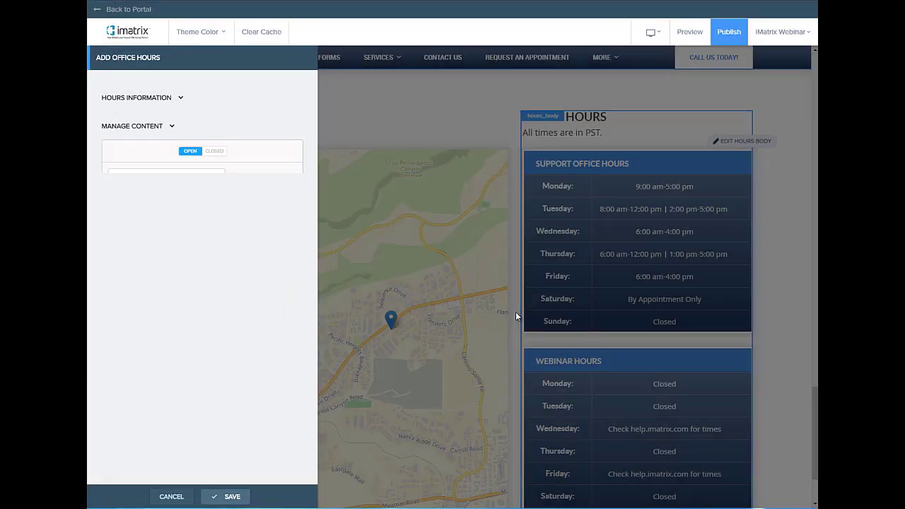
left_click(140, 125)
scroll(170, 224, "down", 5)
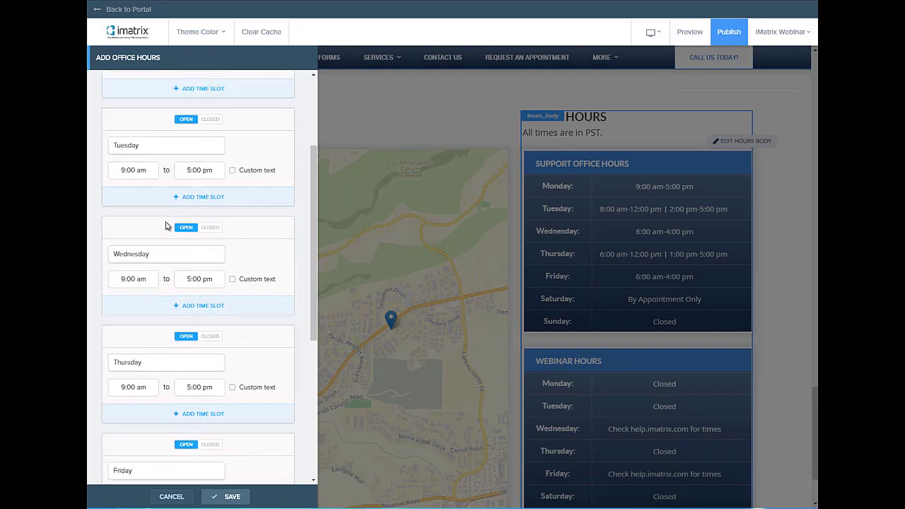
scroll(170, 225, "up", 5)
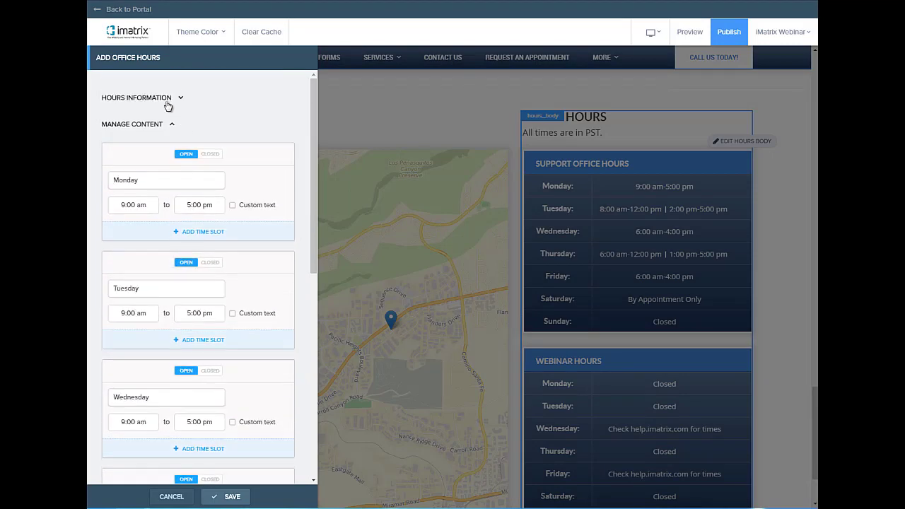
left_click(177, 496)
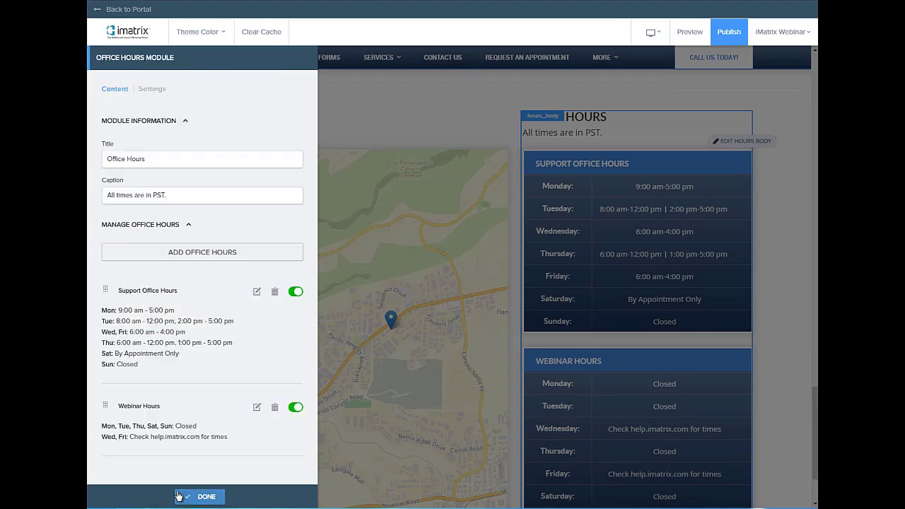
Review the office hours module's time format and advanced options, keeping the 12-hour format, and finish editing the module.
left_click(151, 89)
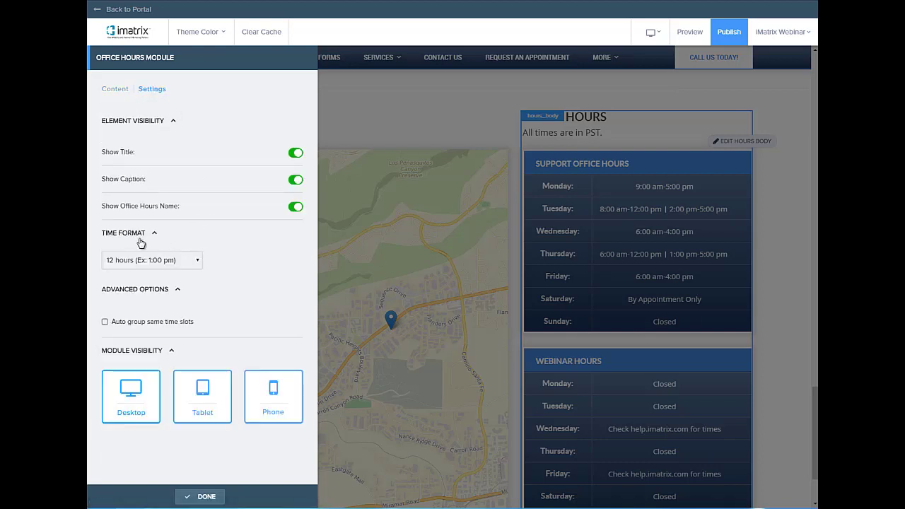
left_click(164, 263)
left_click(167, 267)
left_click(157, 289)
left_click(157, 290)
left_click(206, 497)
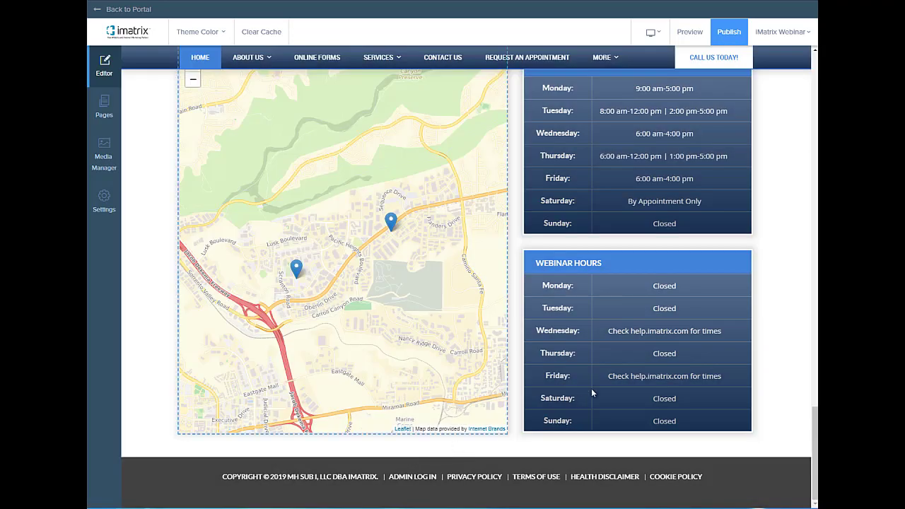
Go to the Clinic Tour page listed under About Us in the site navigation.
scroll(610, 369, "up", 3)
scroll(610, 373, "down", 1)
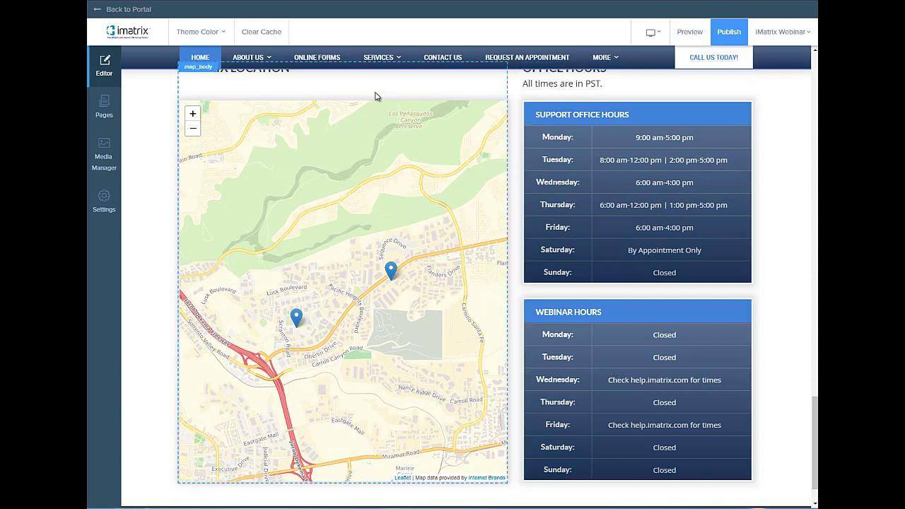
mouse_move(269, 62)
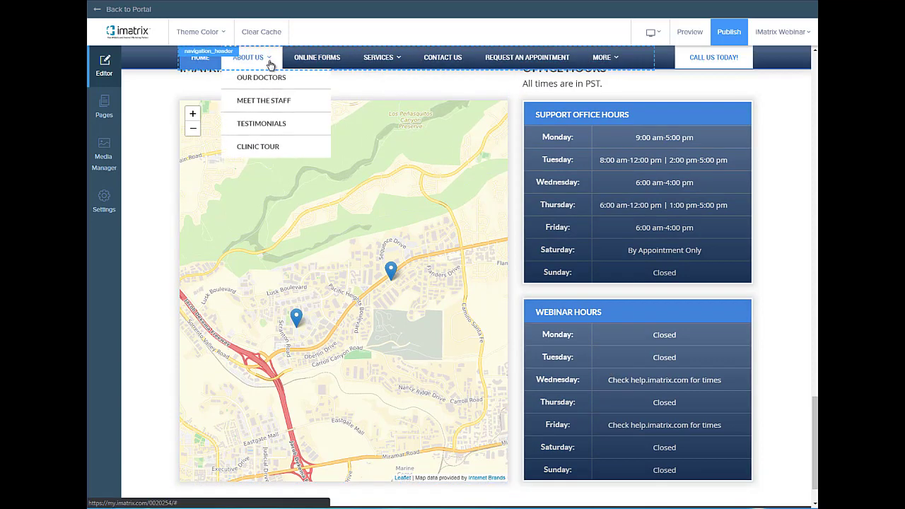
left_click(277, 153)
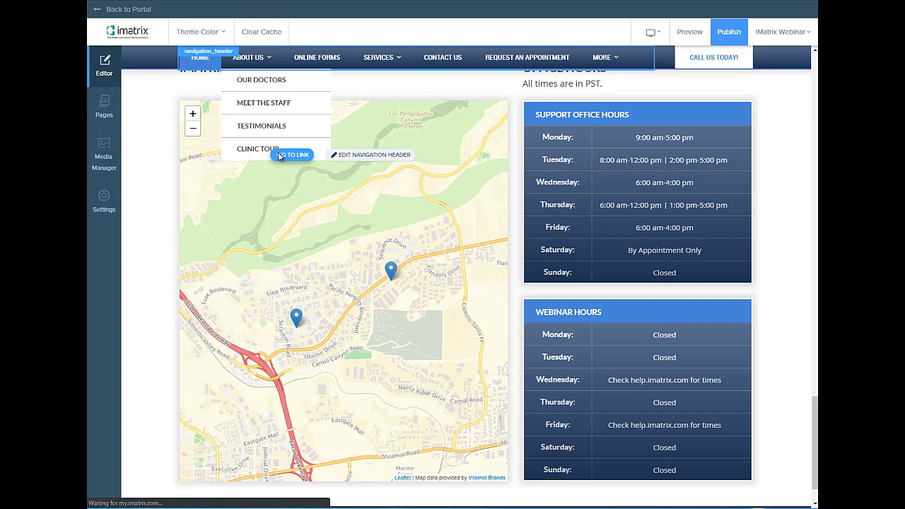
left_click(277, 153)
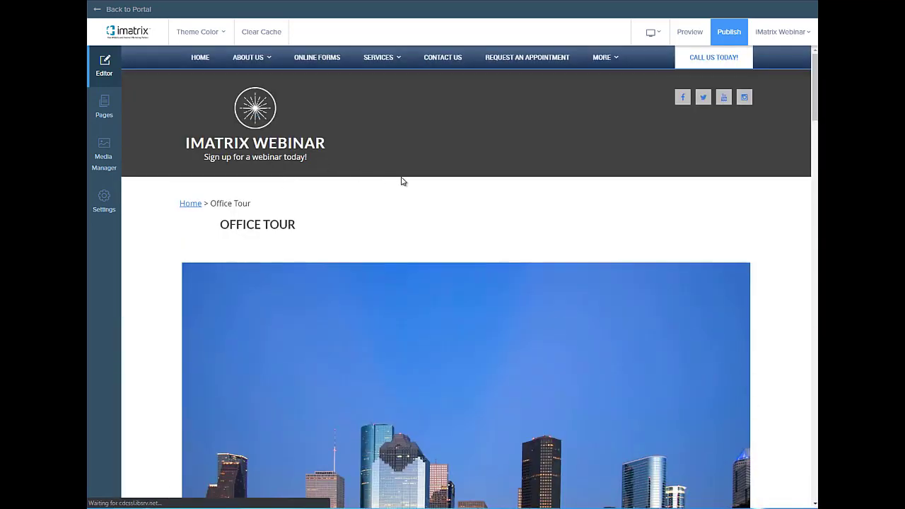
Look over the Office Tour page, open its photo gallery module for editing, and place the cursor in the caption field.
scroll(406, 179, "down", 1)
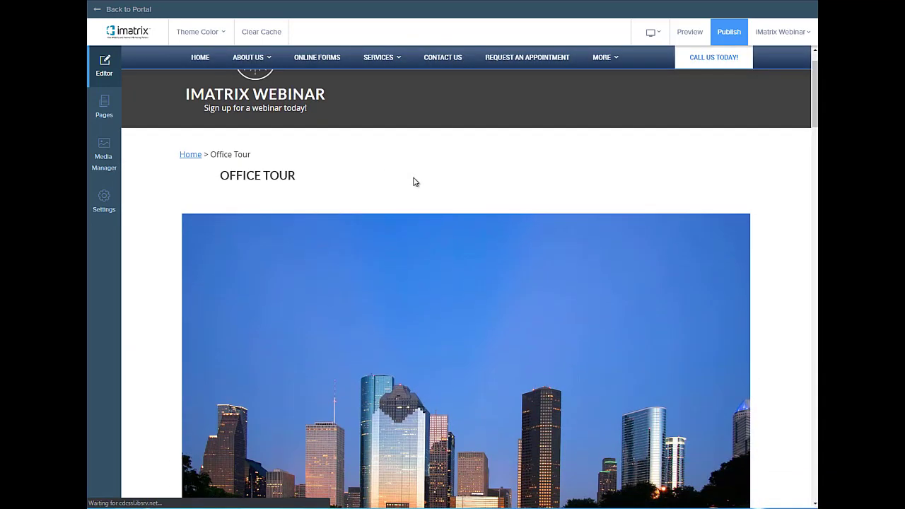
scroll(415, 181, "up", 1)
scroll(367, 297, "down", 6)
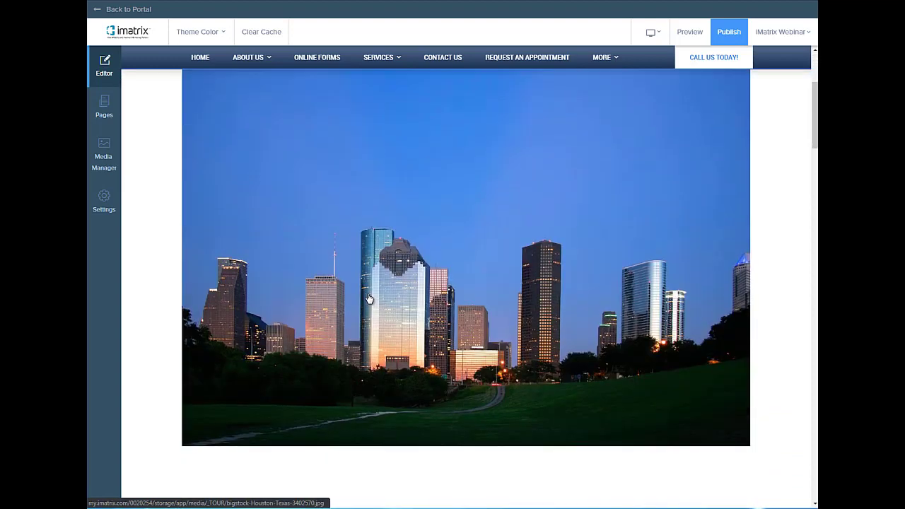
scroll(368, 296, "up", 6)
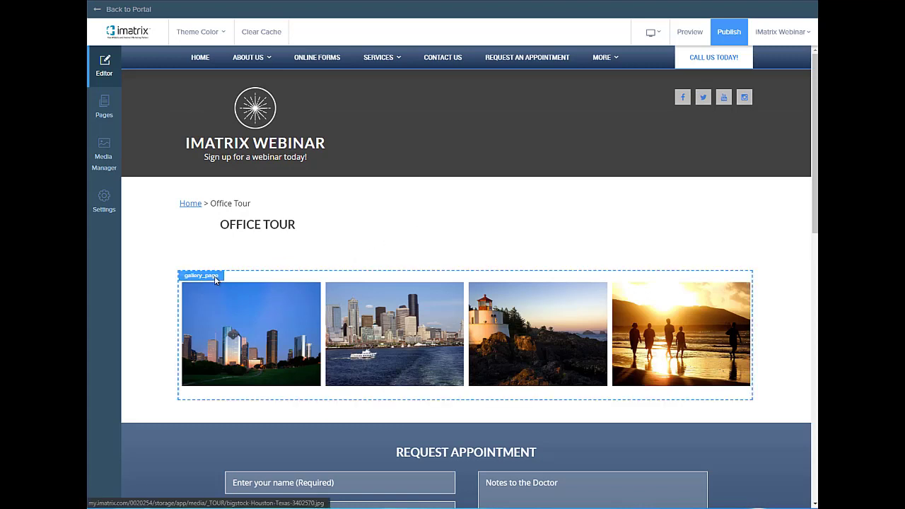
mouse_move(259, 282)
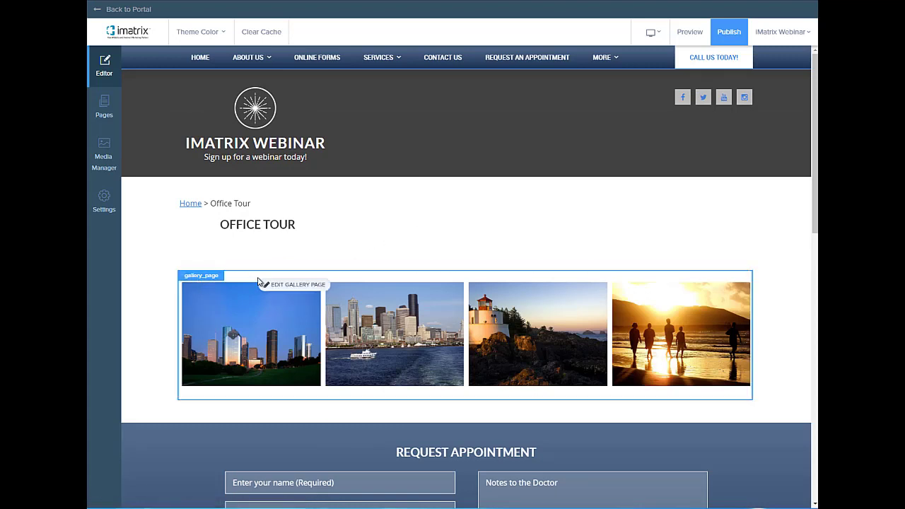
left_click(288, 285)
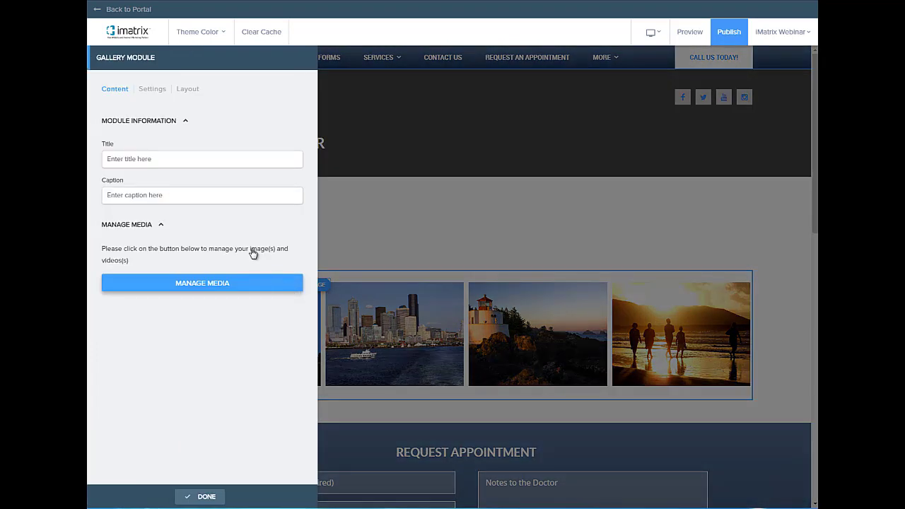
left_click(177, 199)
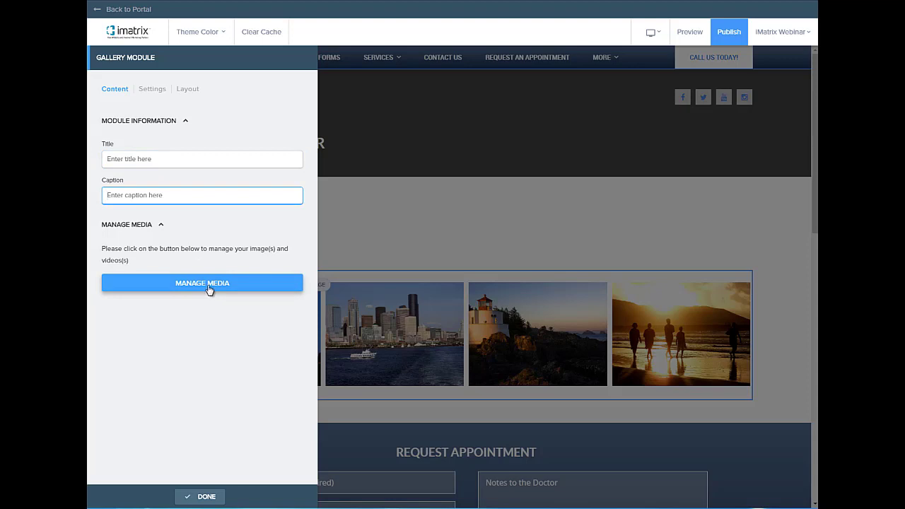
Open the gallery's media manager and view the details of the Houston skyline image.
left_click(212, 285)
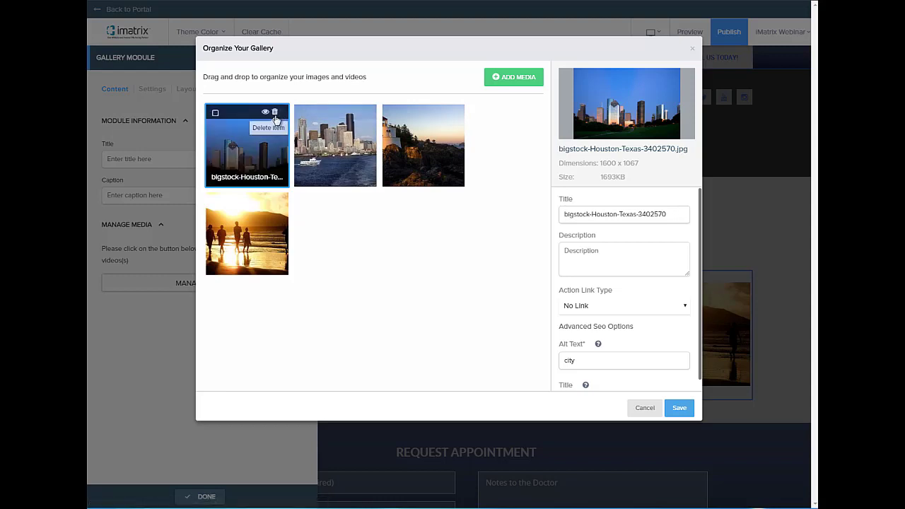
left_click(256, 147)
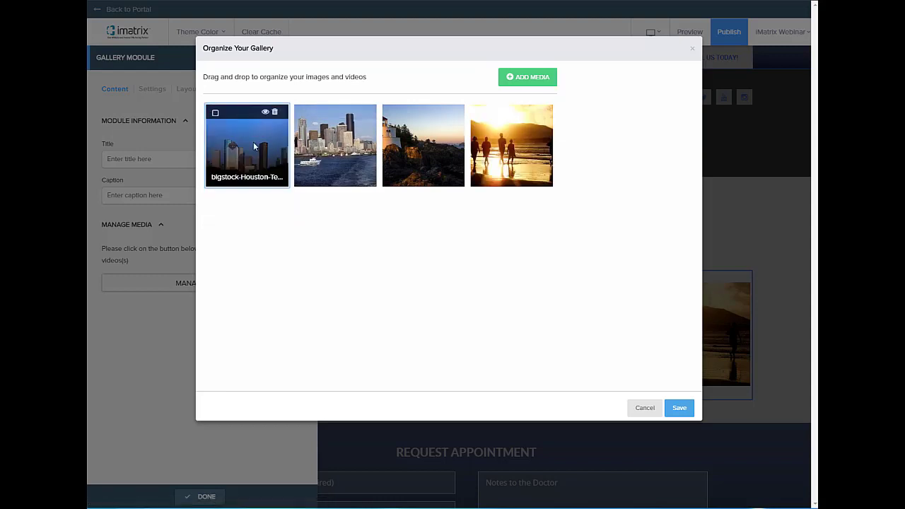
left_click(325, 150)
Try out multi-selection by marking the first two gallery images, extend it to all images, and clear the selection.
left_click(215, 113)
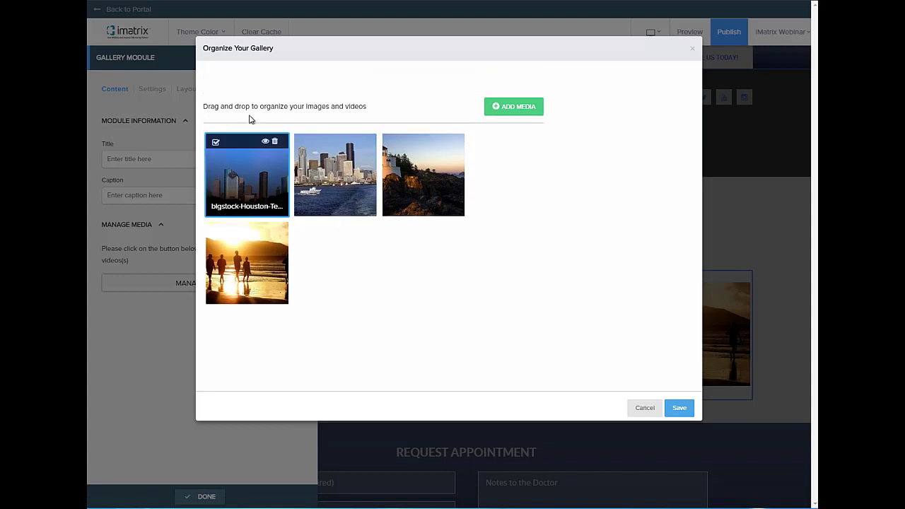
left_click(303, 142)
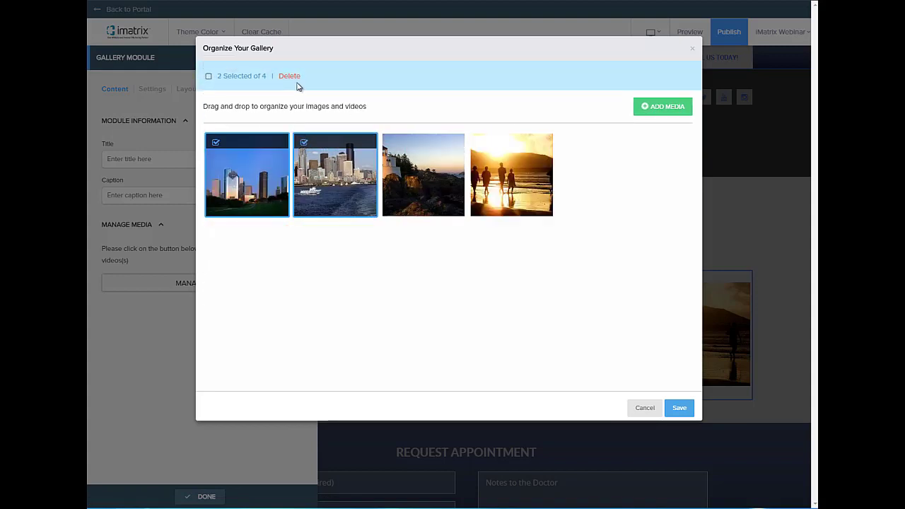
left_click(208, 77)
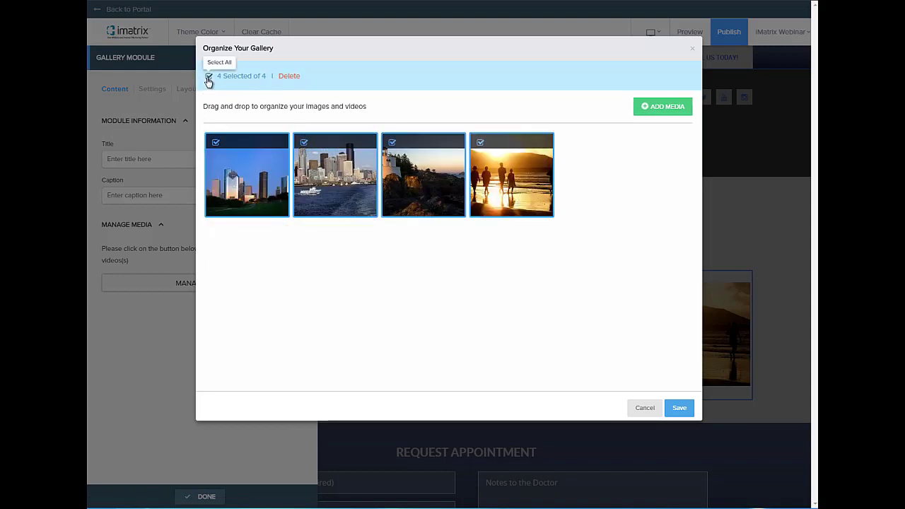
left_click(208, 77)
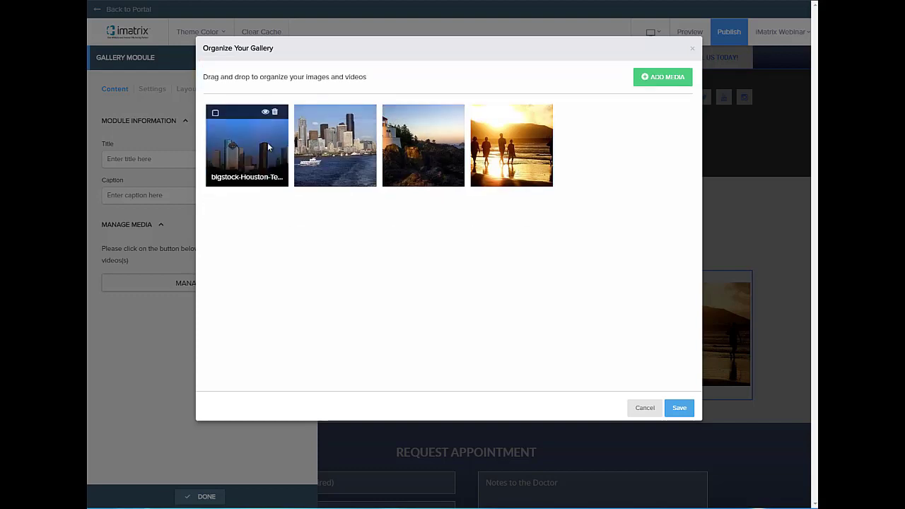
Open the media library to add gallery images and select the running dogs, Koala.jpg and Penguins.jpg together.
left_click(667, 85)
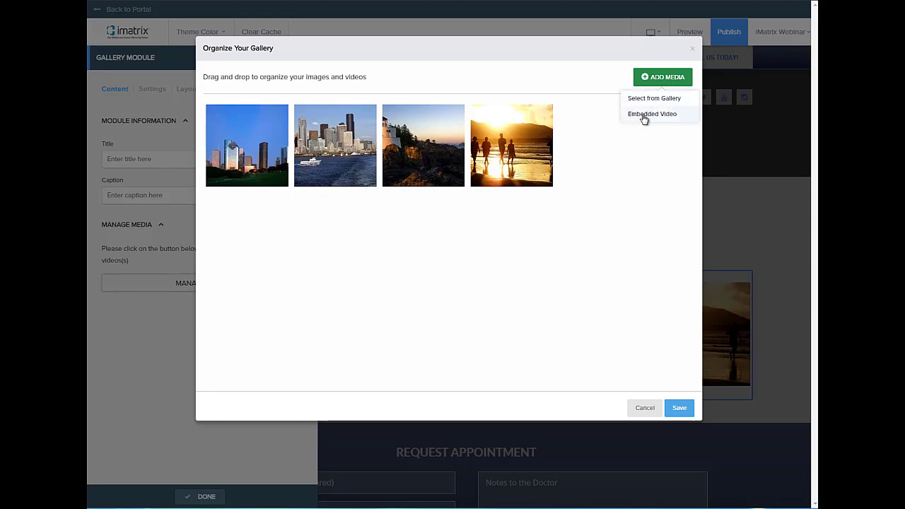
left_click(654, 103)
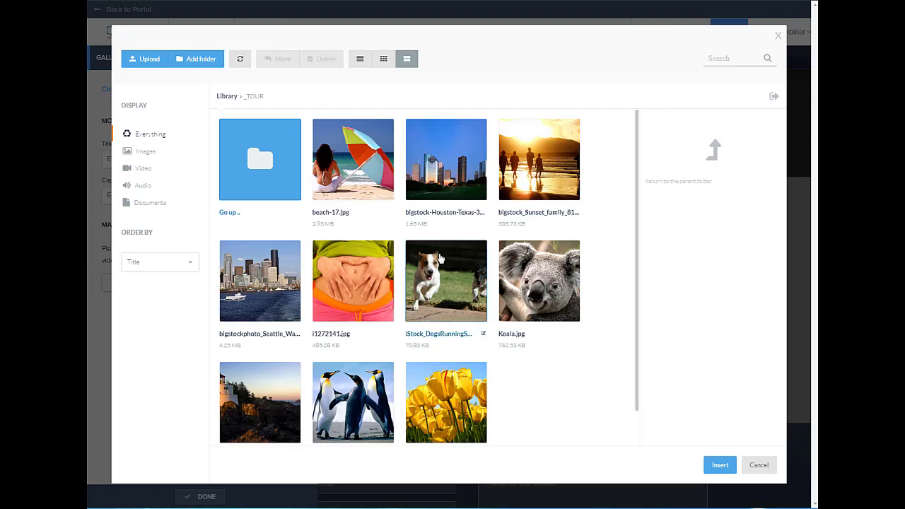
left_click(465, 288)
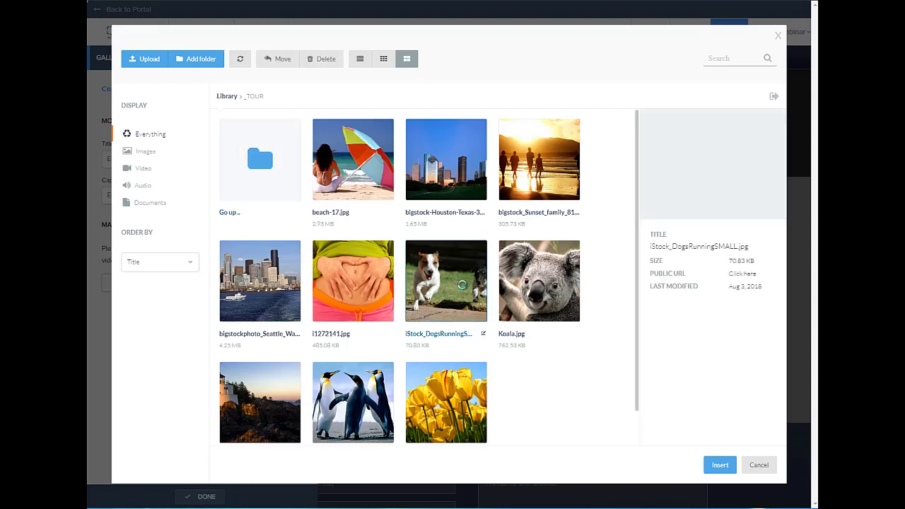
left_click(520, 290)
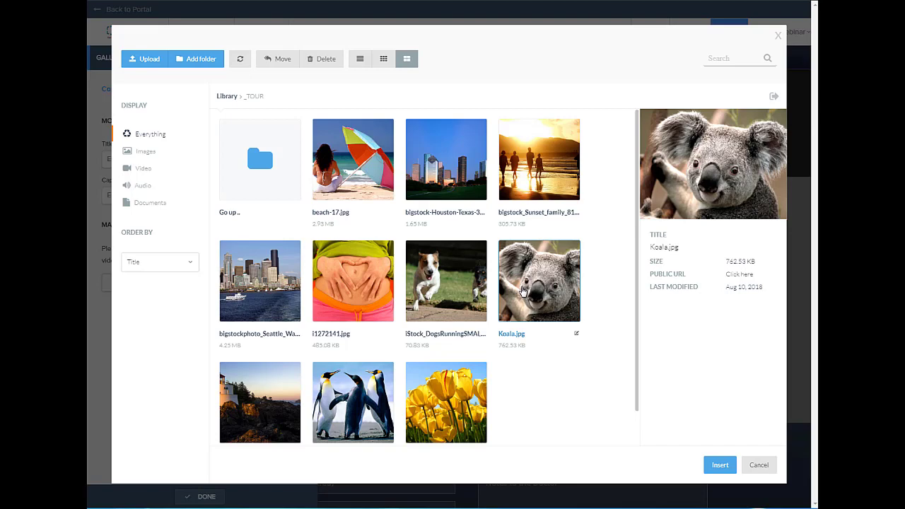
left_click(447, 293, "ctrl")
left_click(375, 413, "ctrl")
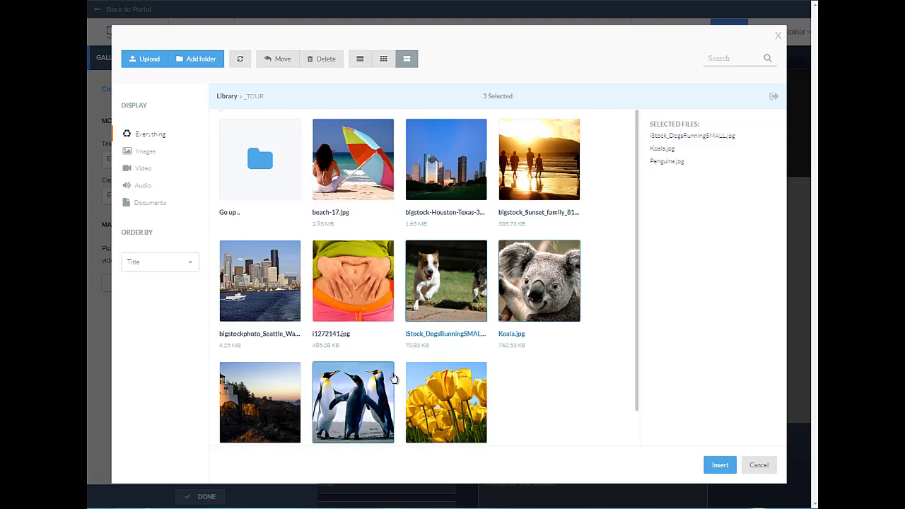
Insert only Penguins.jpg into the gallery with the alt text "penguins" and save the gallery's media.
left_click(537, 283)
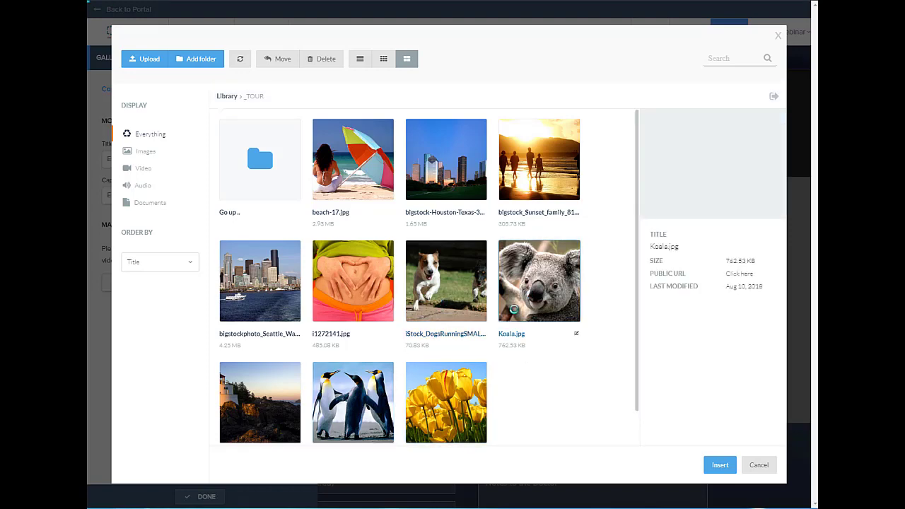
left_click(367, 409)
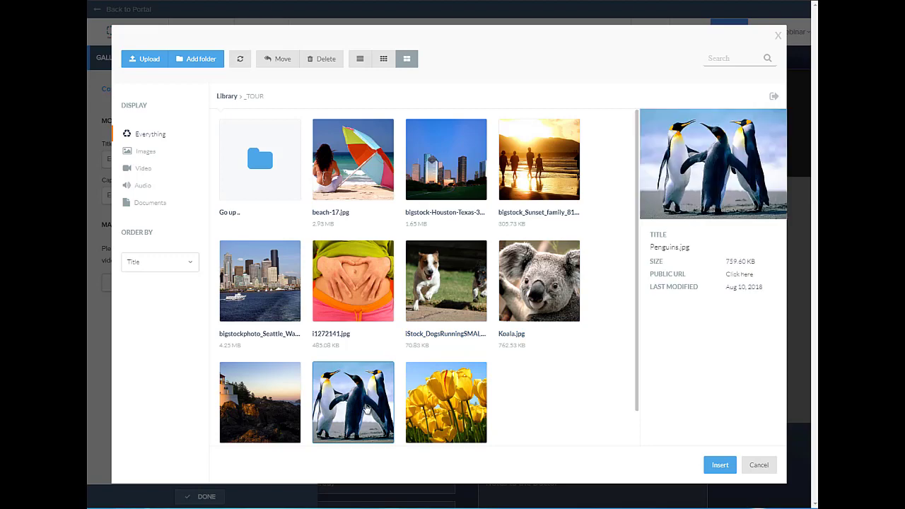
left_click(718, 466)
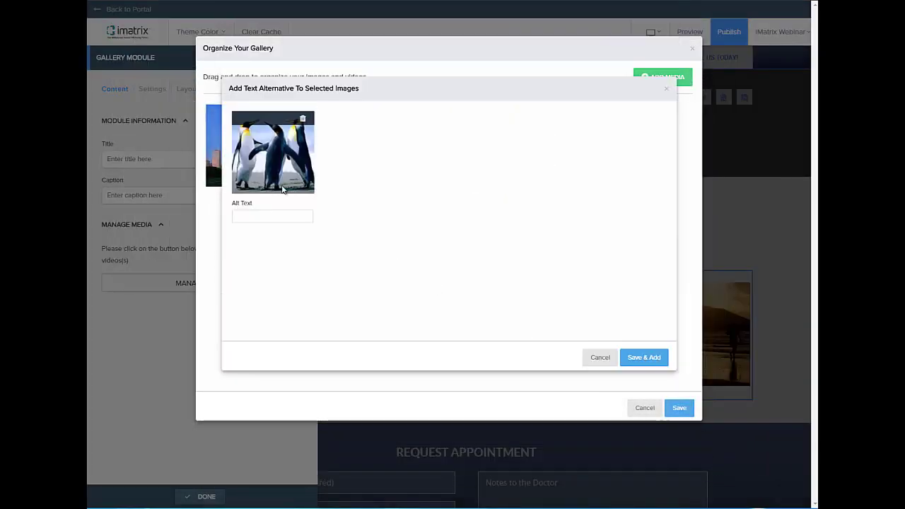
type("penguins")
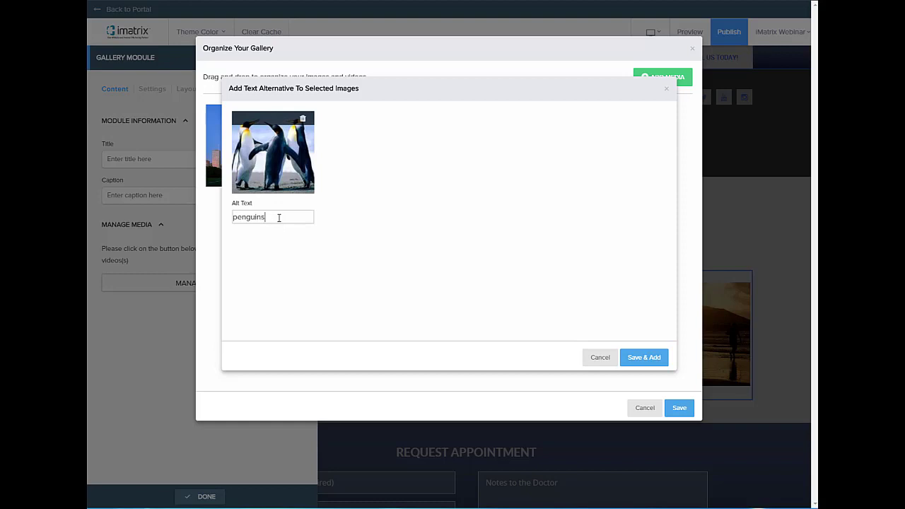
left_click(640, 364)
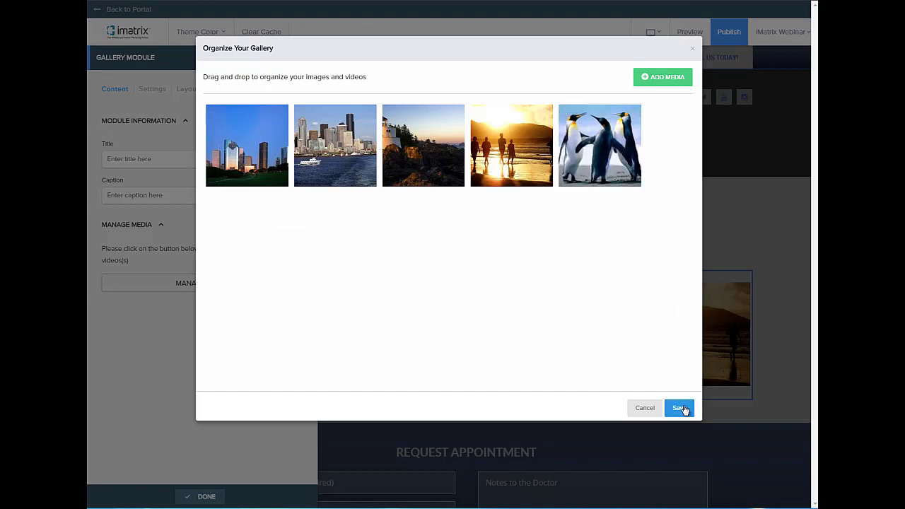
mouse_move(604, 159)
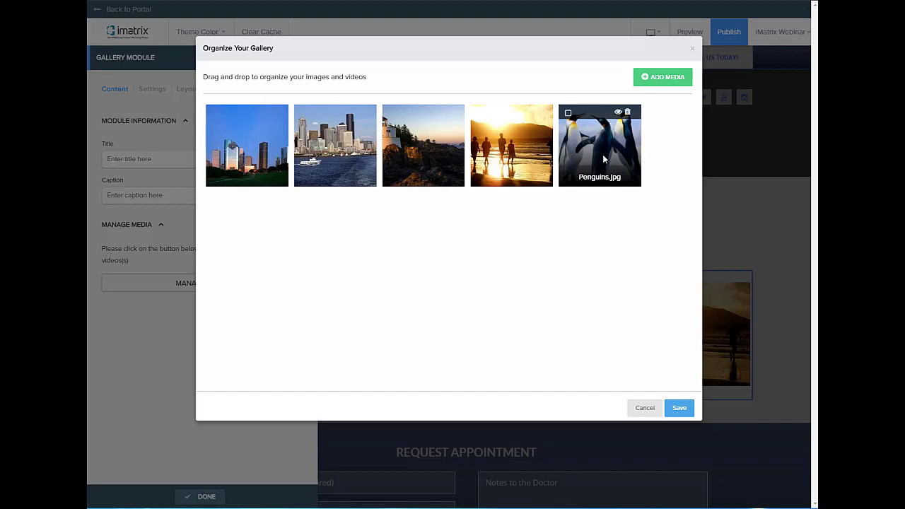
left_click(678, 407)
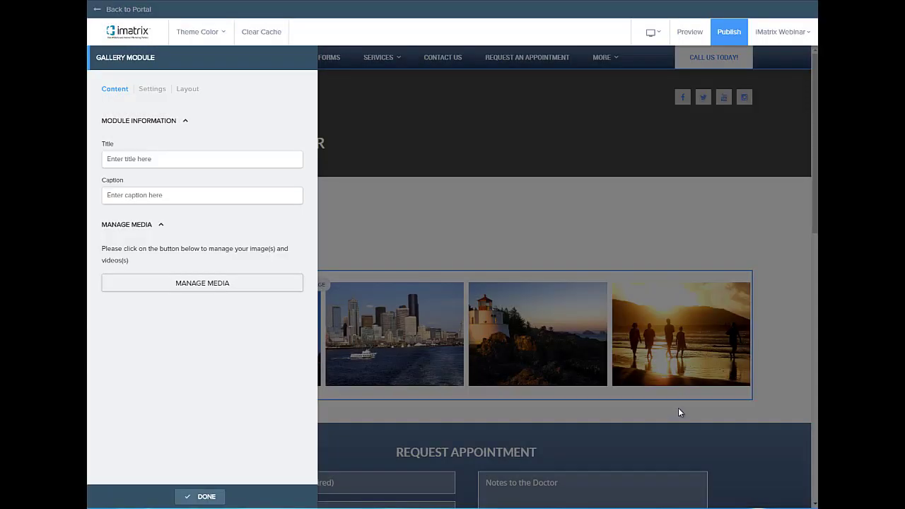
Review the gallery module's settings, trying the click image actions and lightbox layouts, keeping "Open image in lightbox" and the first layout.
left_click(152, 92)
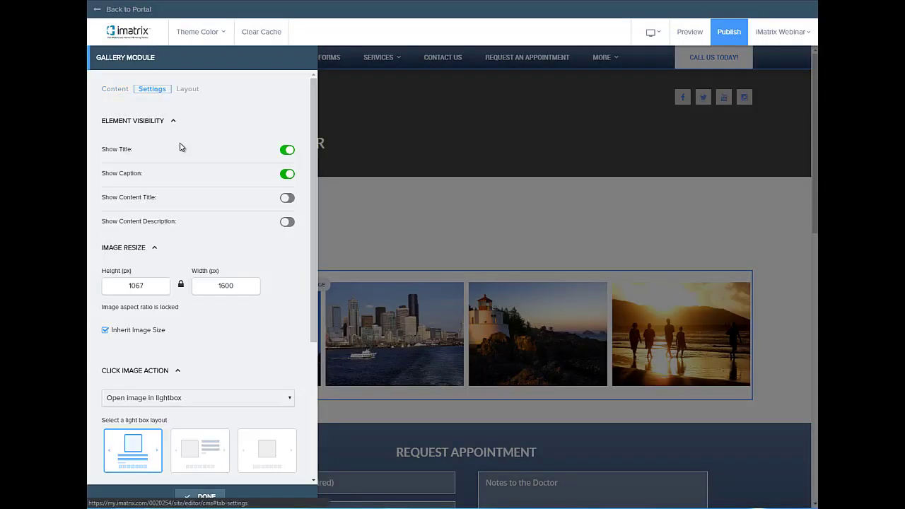
scroll(179, 147, "down", 3)
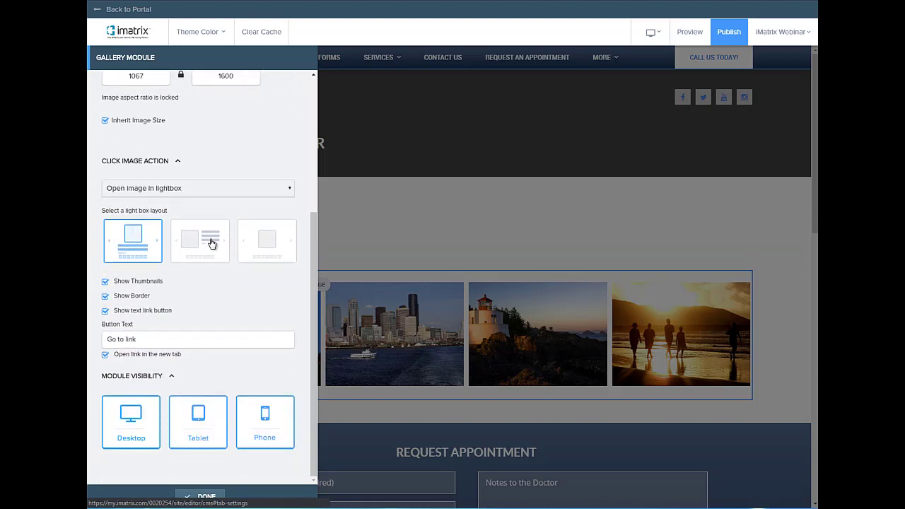
left_click(154, 190)
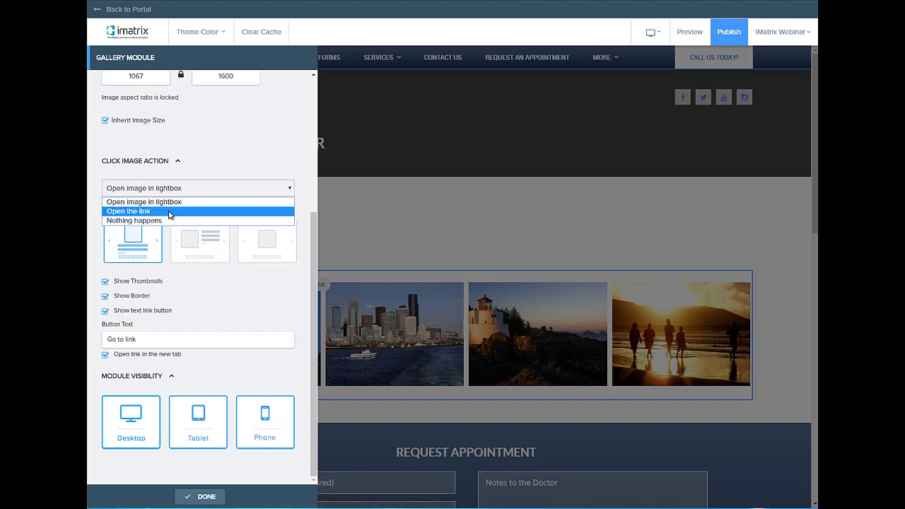
left_click(192, 193)
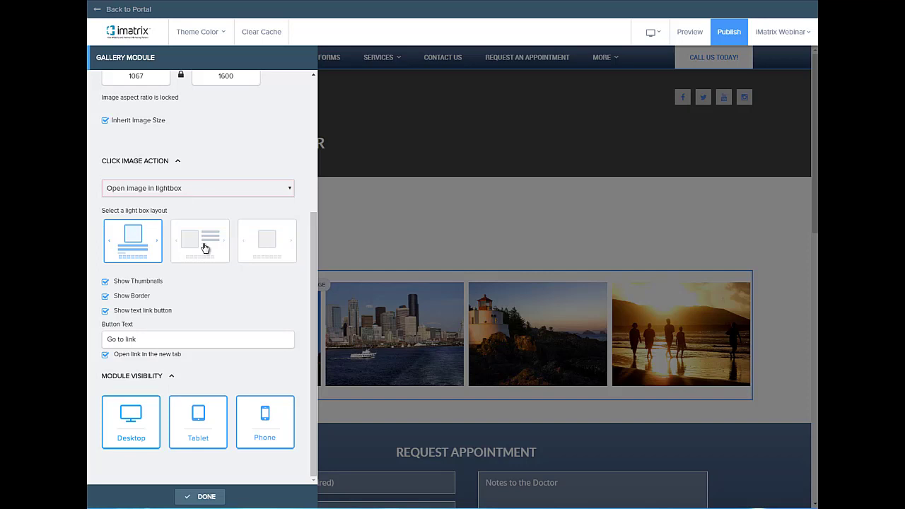
left_click(205, 247)
left_click(244, 247)
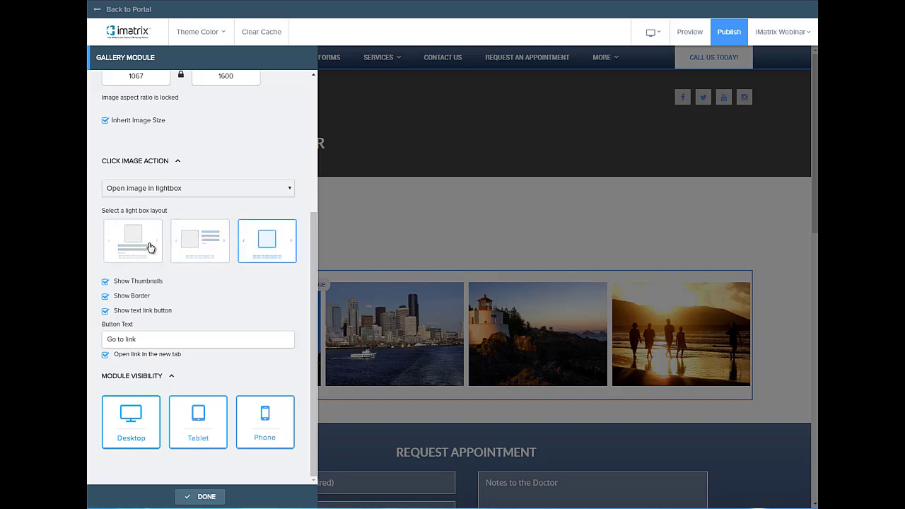
left_click(150, 248)
scroll(212, 374, "up", 6)
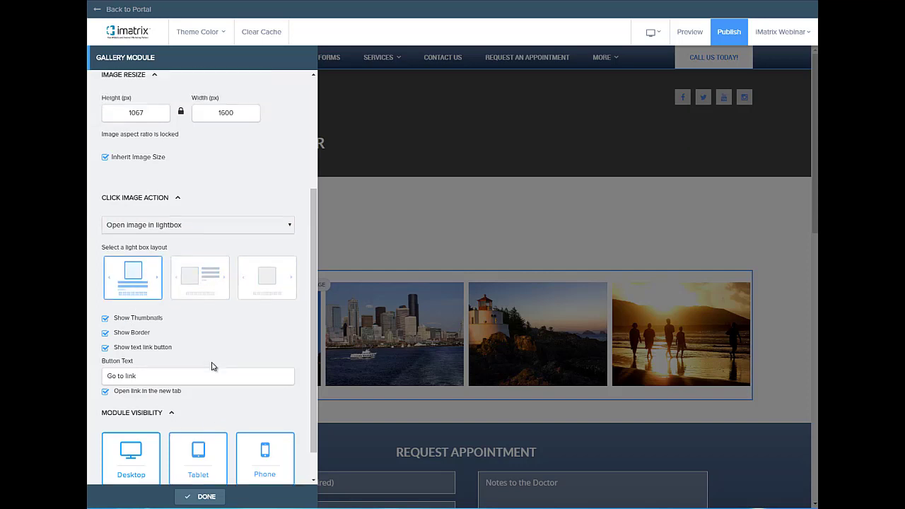
Look over the gallery's grid layout settings and open the layout library to see the available layouts.
left_click(188, 91)
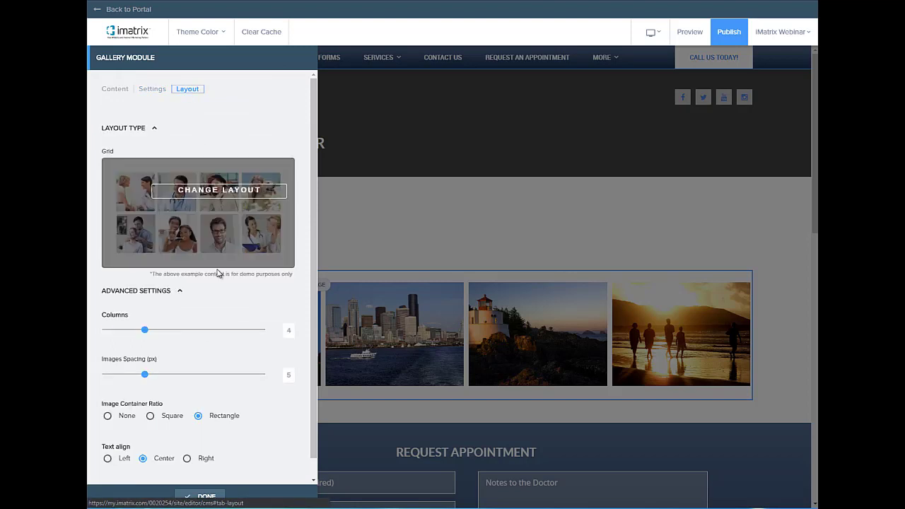
scroll(222, 247, "down", 1)
scroll(222, 247, "up", 1)
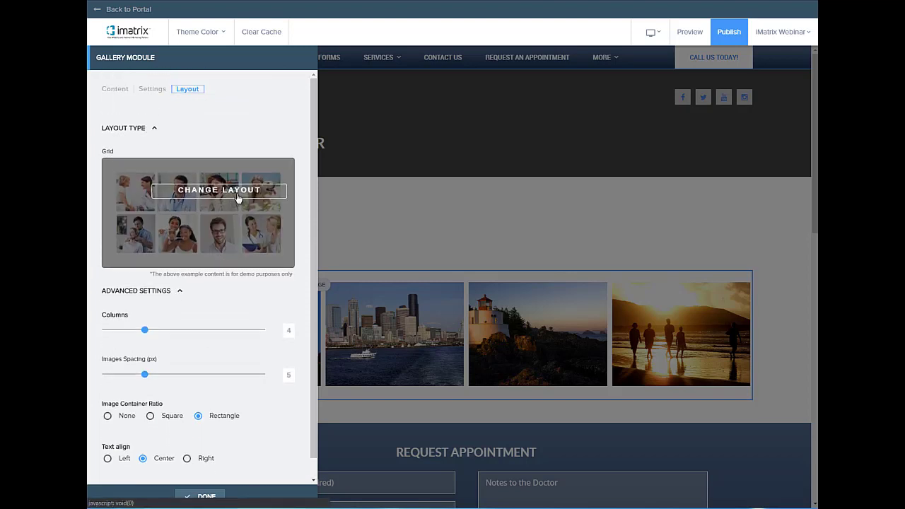
left_click(236, 201)
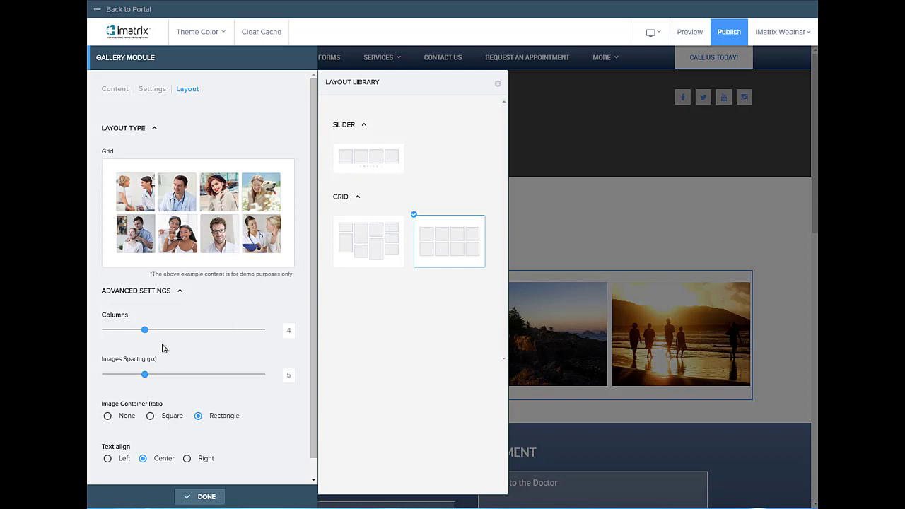
left_click(171, 305)
left_click(171, 305)
scroll(150, 334, "down", 1)
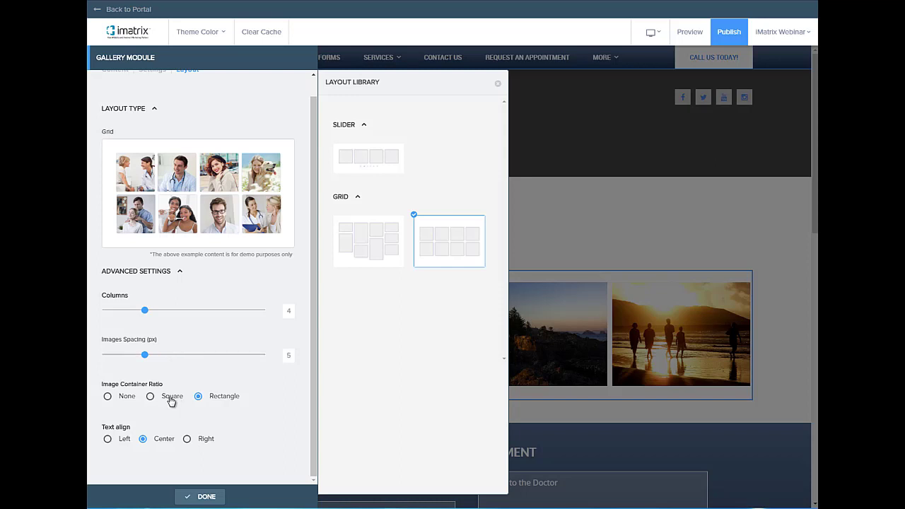
Switch the gallery to the Slider layout, review its slider and transition options, and finish editing the module.
left_click(374, 170)
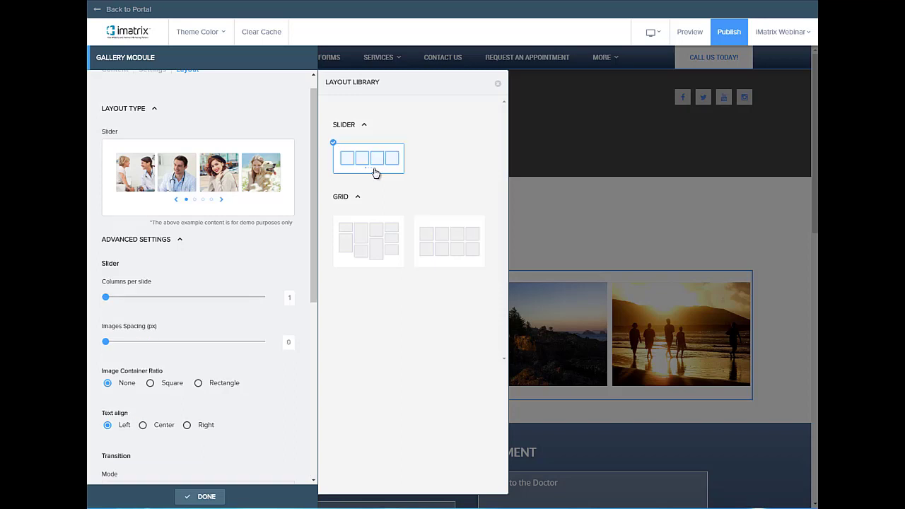
scroll(206, 256, "down", 1)
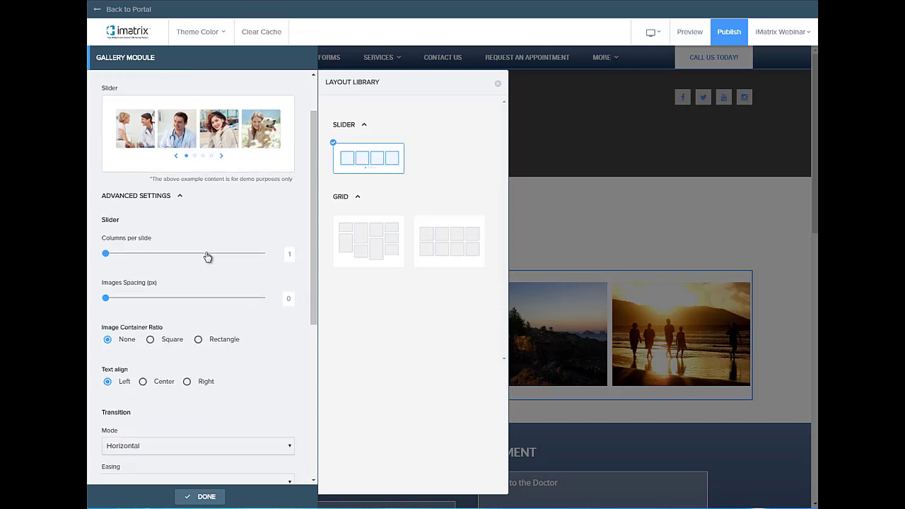
mouse_move(109, 252)
left_mouse_down()
mouse_move(145, 255)
mouse_move(105, 257)
left_mouse_up()
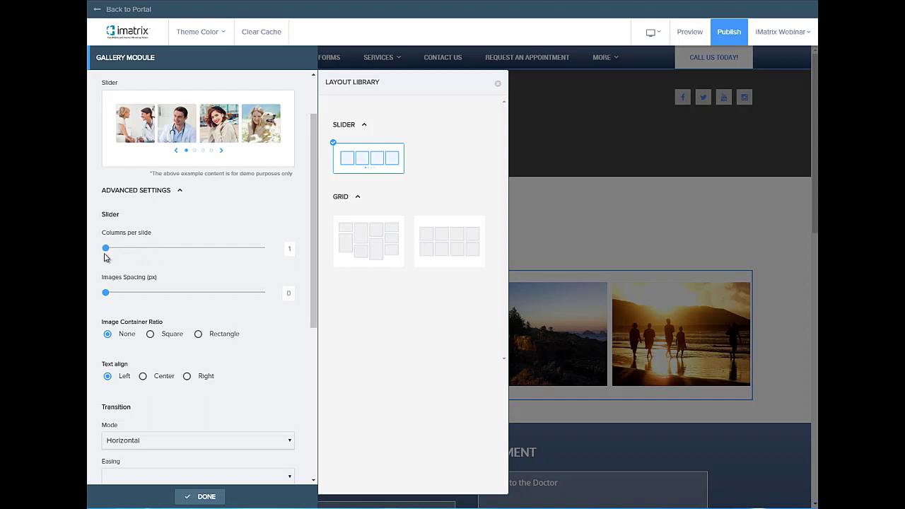
scroll(127, 268, "down", 5)
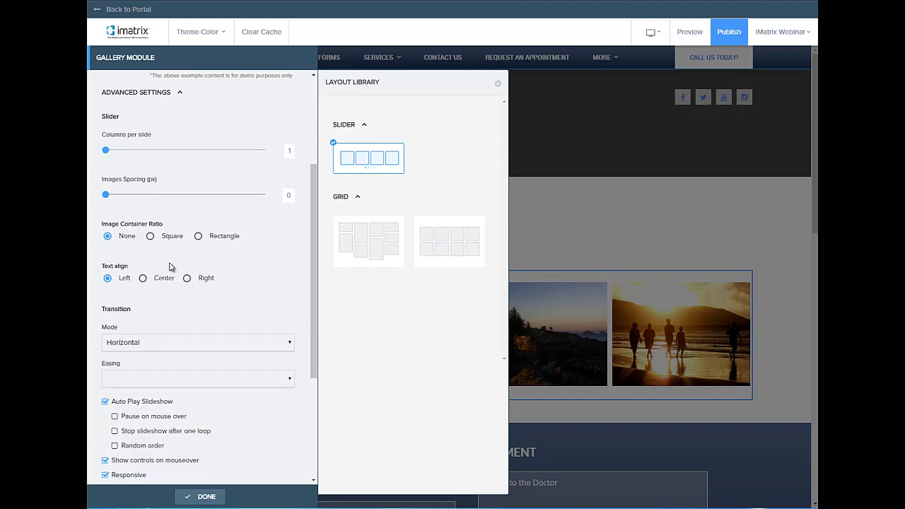
scroll(191, 368, "down", 6)
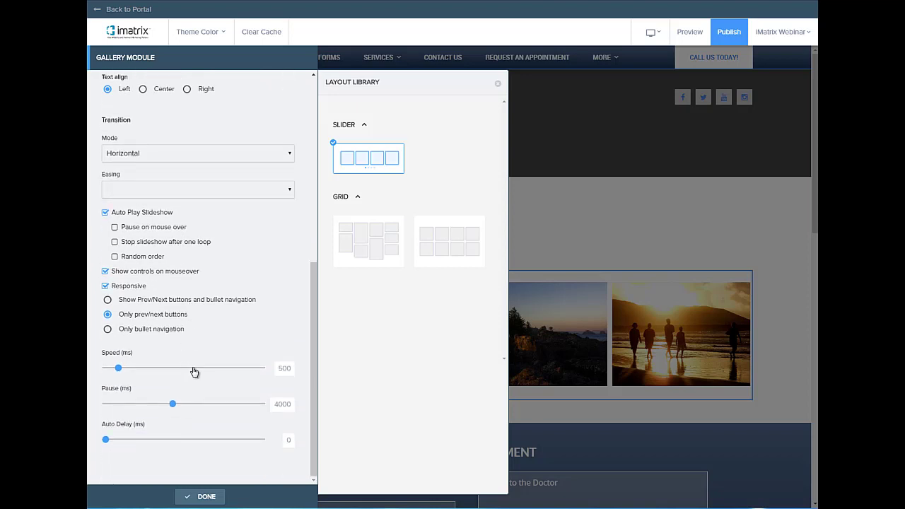
left_click(200, 497)
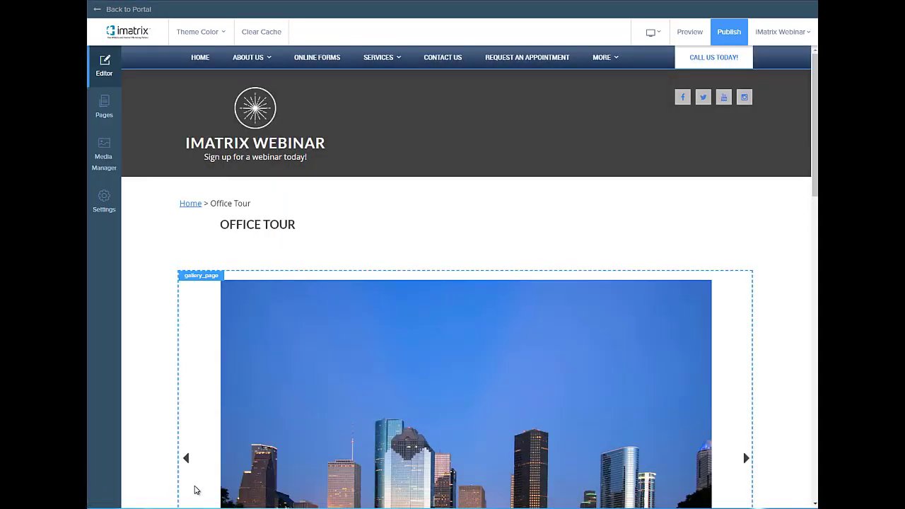
scroll(767, 233, "down", 3)
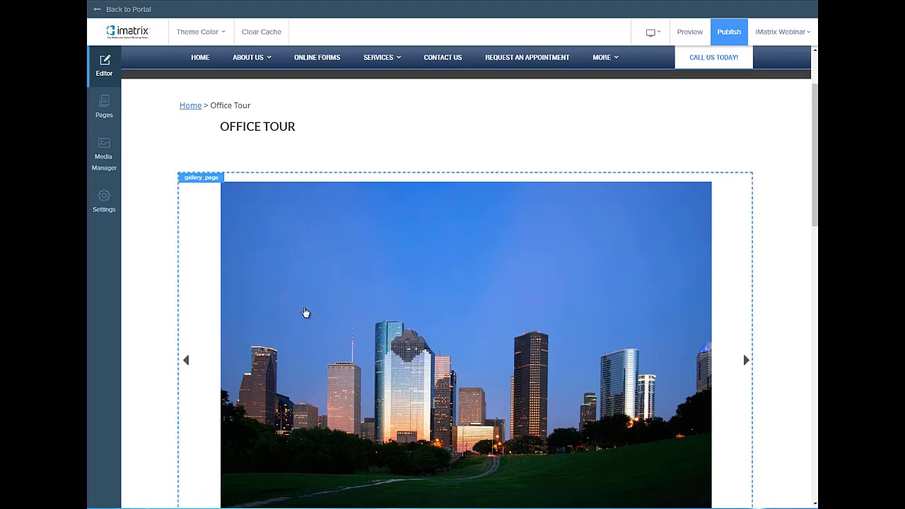
Check the Office Tour gallery's slider on the page by advancing through its images.
scroll(606, 329, "down", 2)
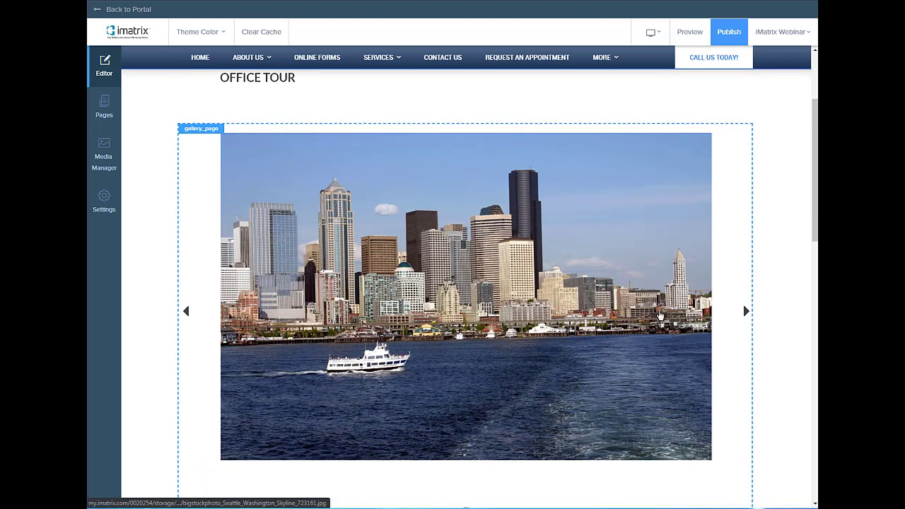
left_click(746, 311)
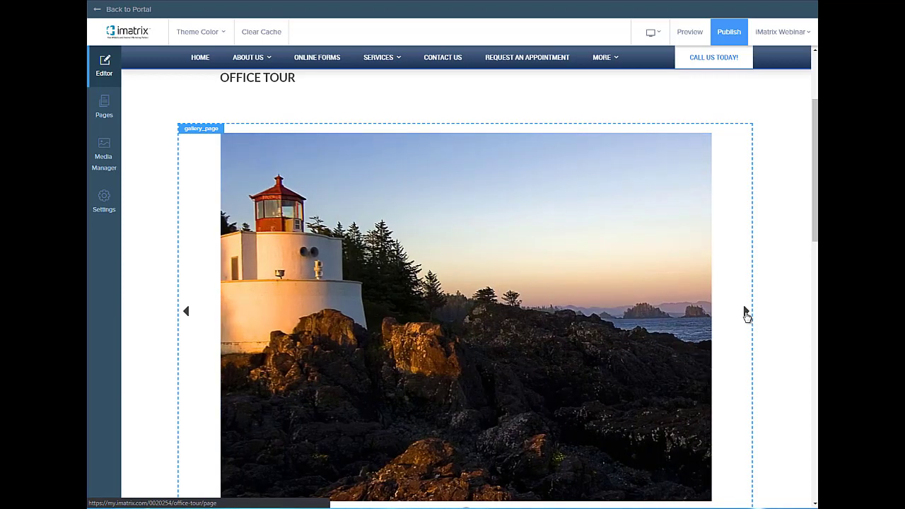
scroll(747, 316, "down", 2)
scroll(747, 316, "up", 6)
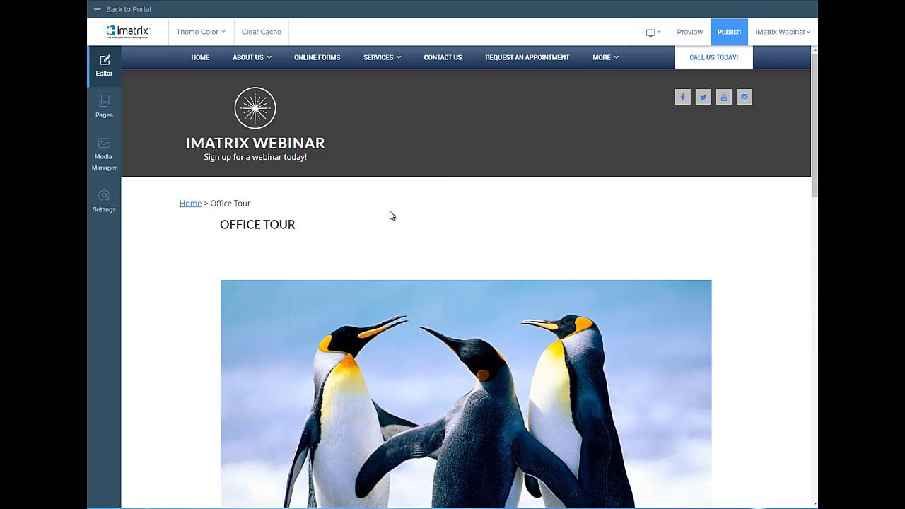
Go back to the website's home page and look over the survey form, welcome content and Featured Services sections.
left_click(210, 77)
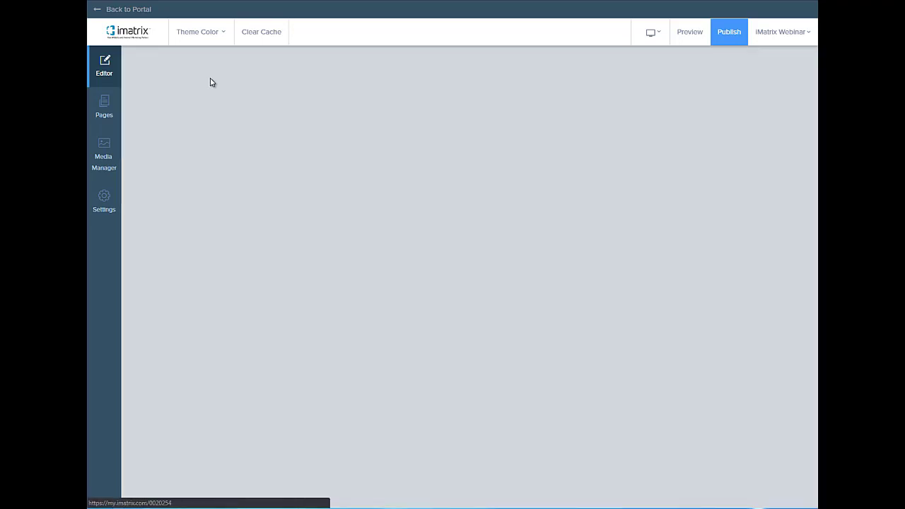
scroll(467, 221, "down", 4)
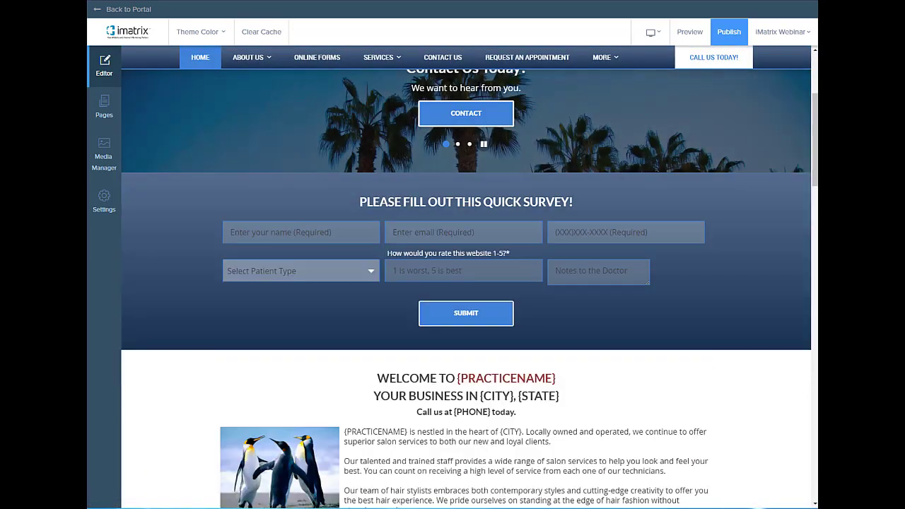
scroll(265, 346, "down", 2)
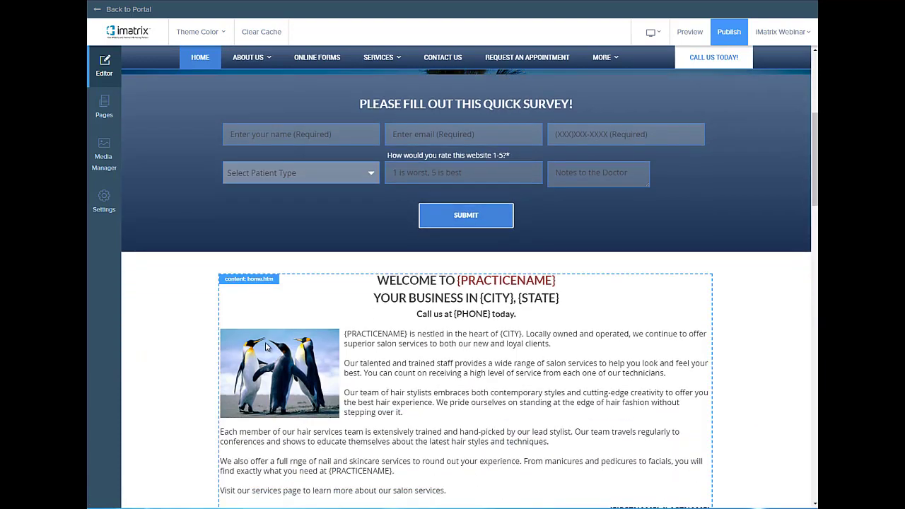
scroll(266, 347, "down", 2)
scroll(178, 398, "down", 3)
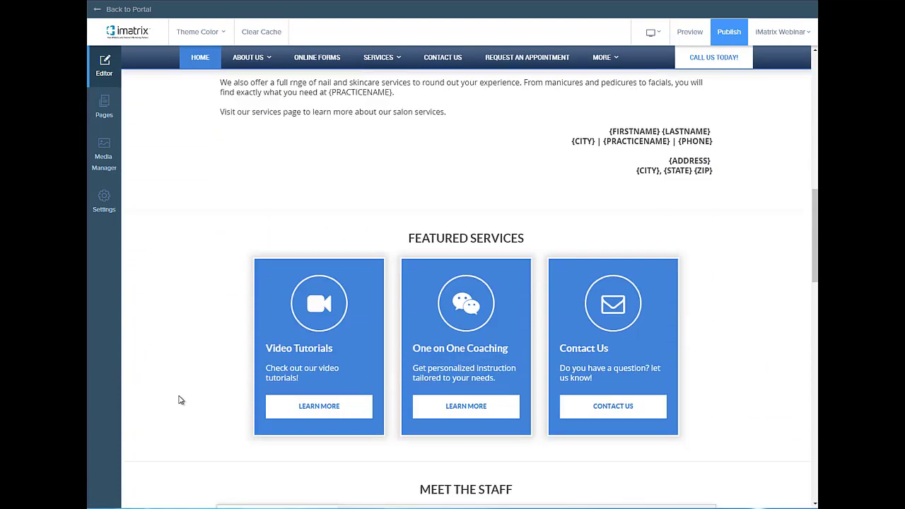
scroll(179, 400, "down", 1)
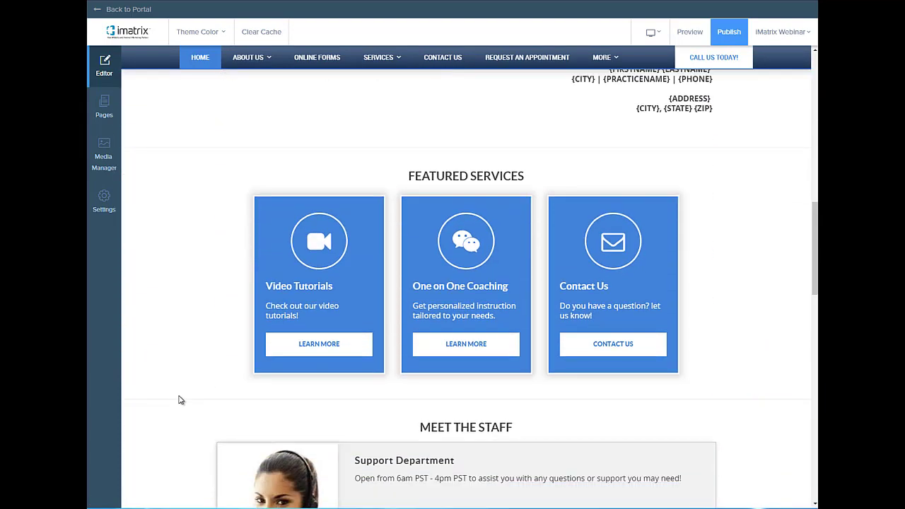
scroll(180, 400, "up", 5)
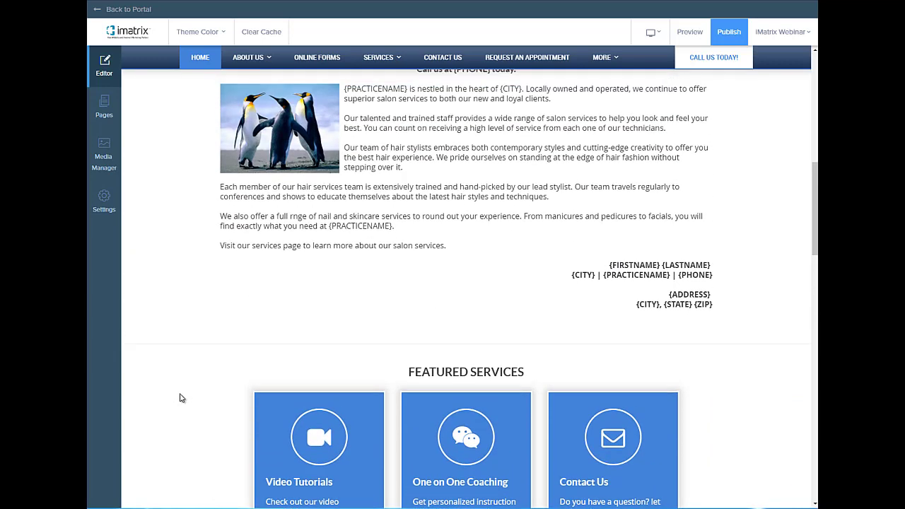
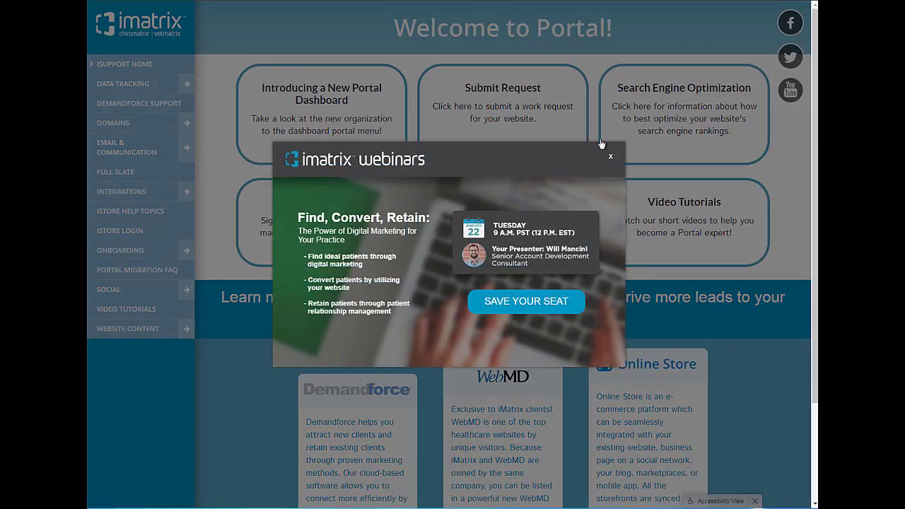
In the iMatrix support portal, dismiss the webinar promotion and open the Submit Request page.
left_click(611, 157)
left_click(542, 124)
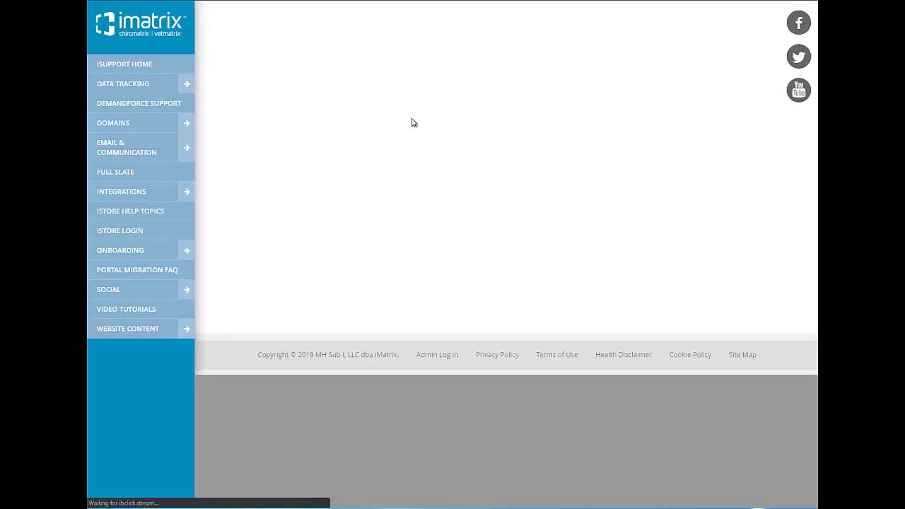